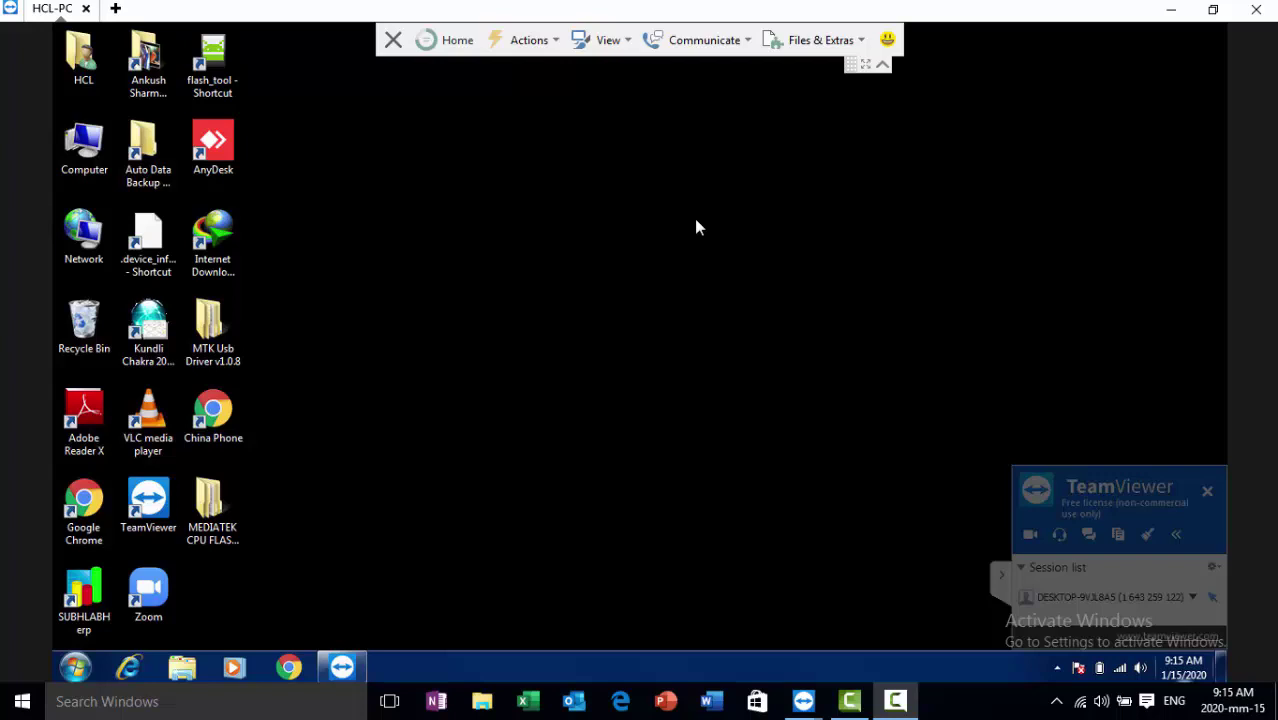
pyautogui.click(643, 168)
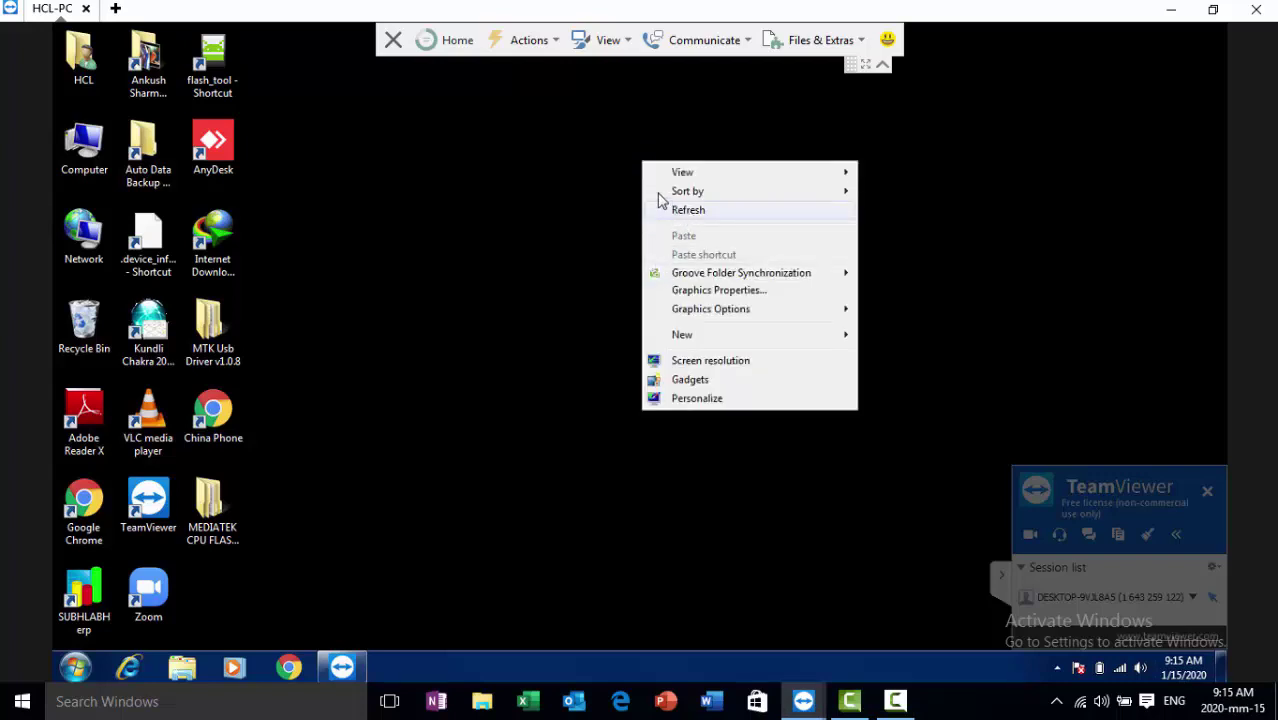
pyautogui.click(667, 210)
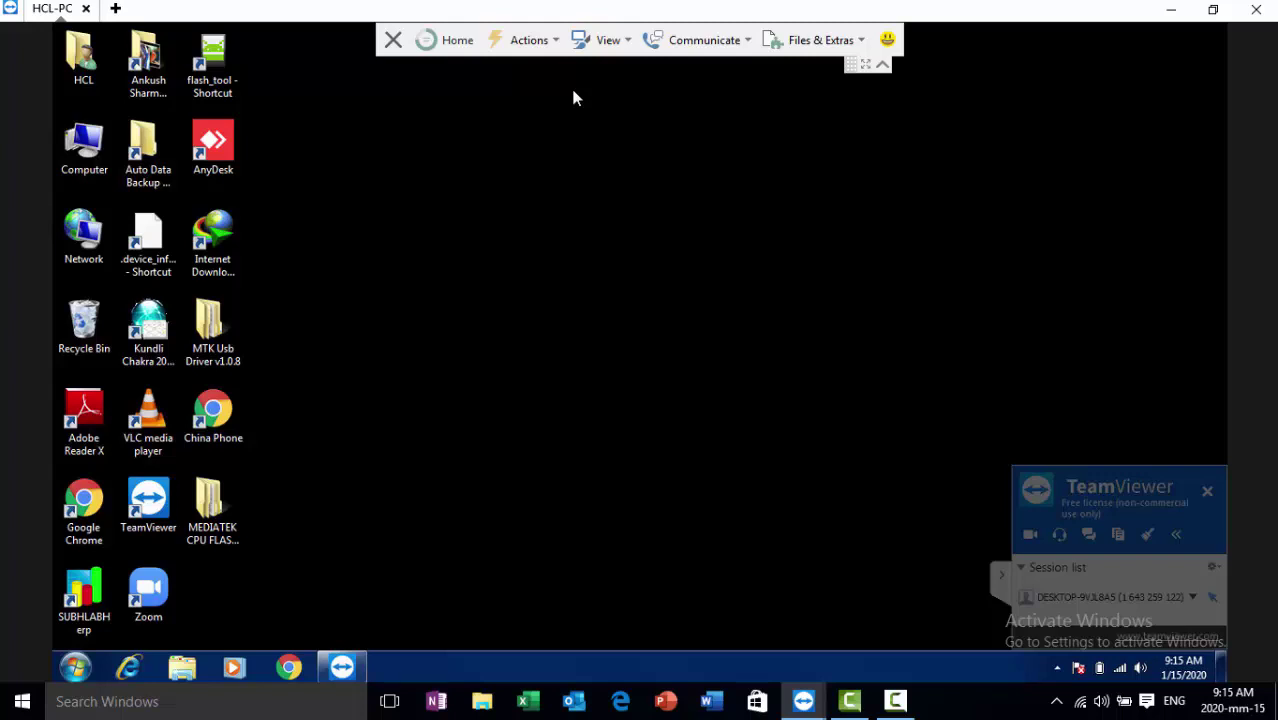
# Launch Chrome from the China Phone desktop shortcut and replace the mtk2000.ucoz.ru page with a blank new tab
pyautogui.click(226, 420)
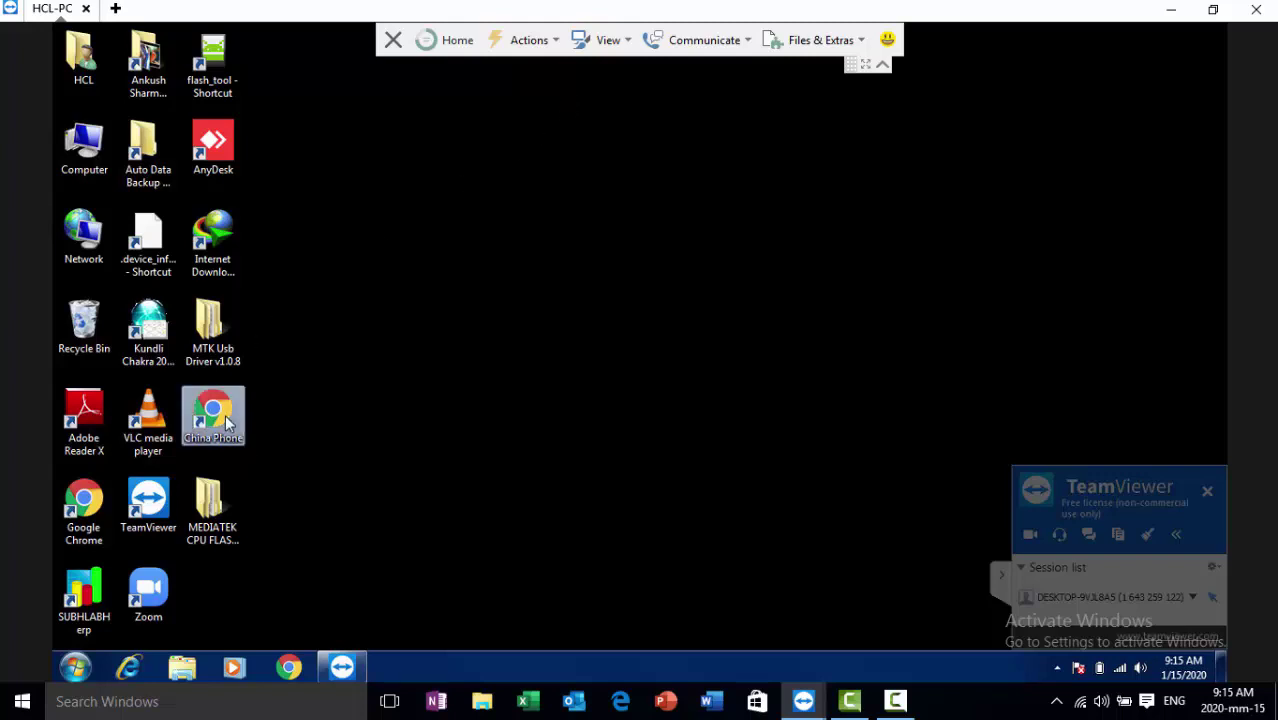
pyautogui.doubleClick(226, 420)
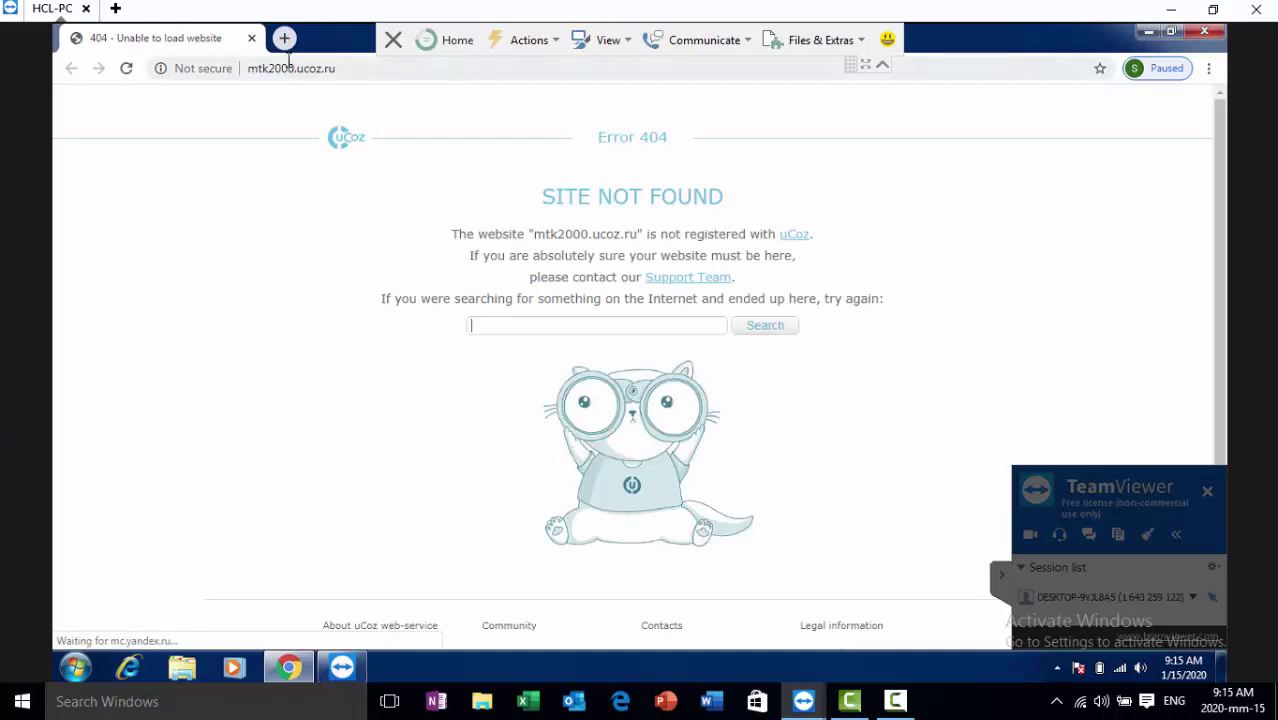
pyautogui.click(286, 38)
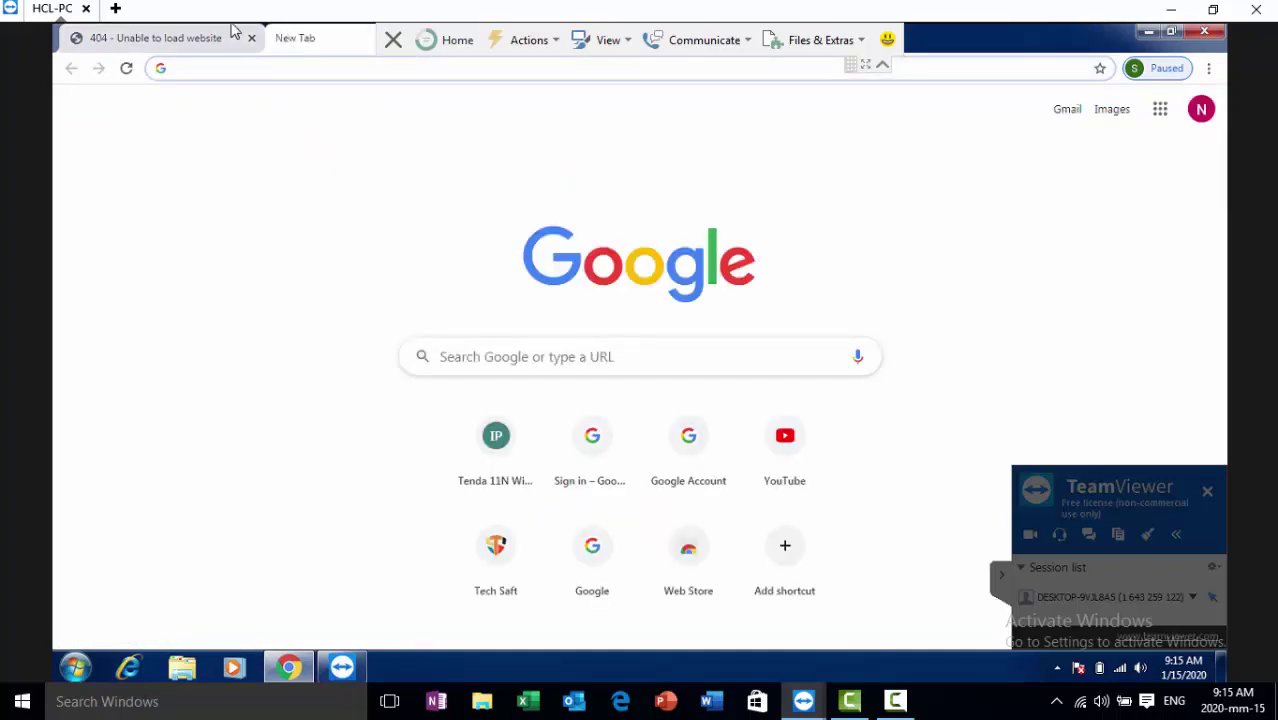
pyautogui.click(191, 42)
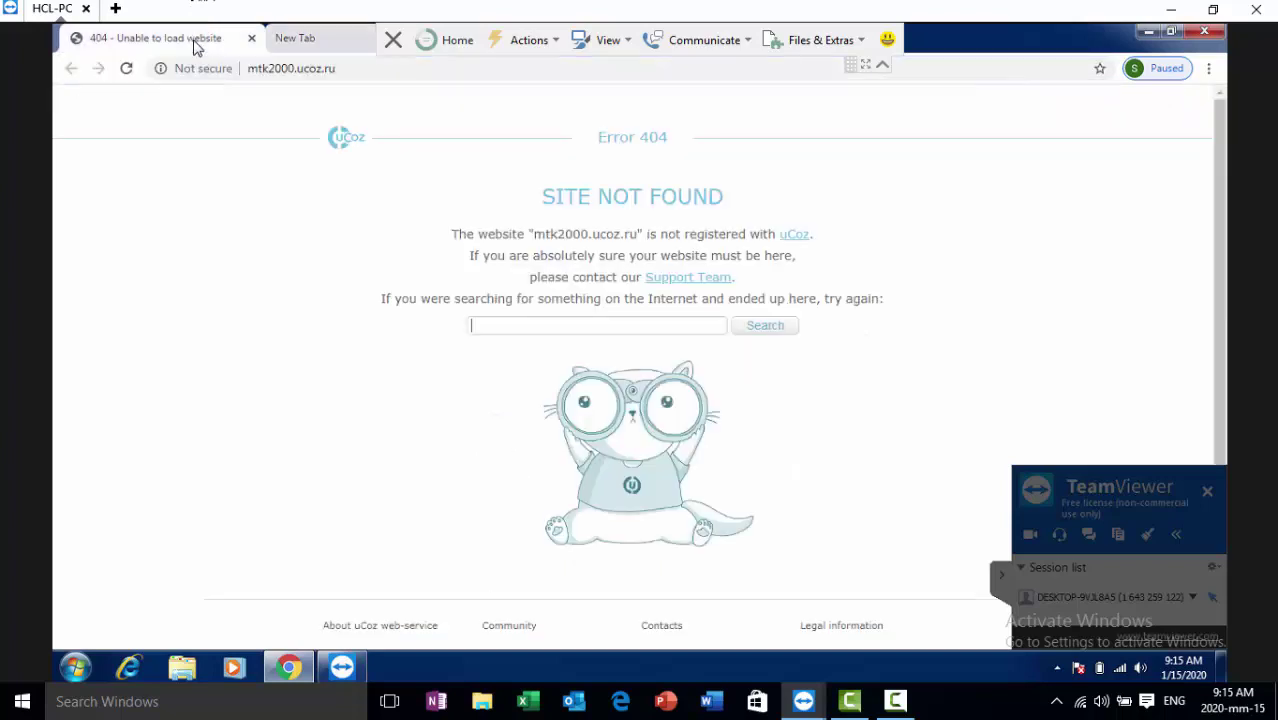
pyautogui.click(252, 39)
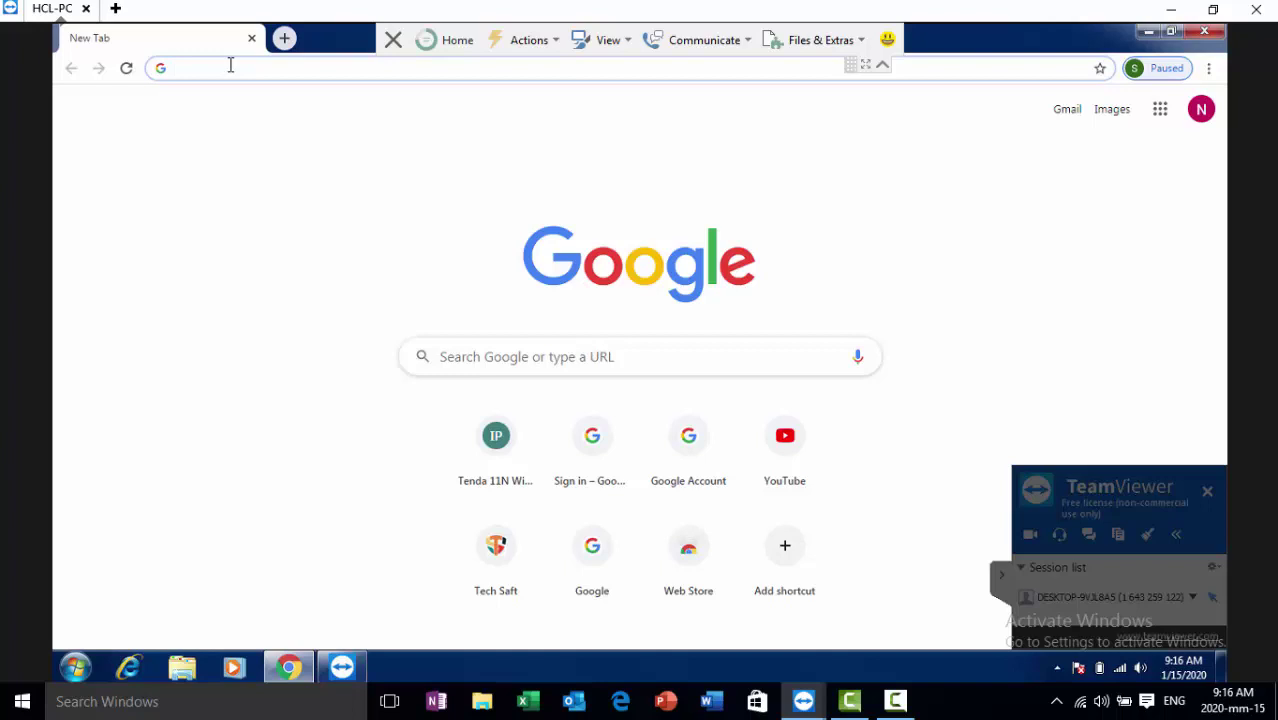
# Search Google for "upgrade flash tool latest version"
pyautogui.write('u')
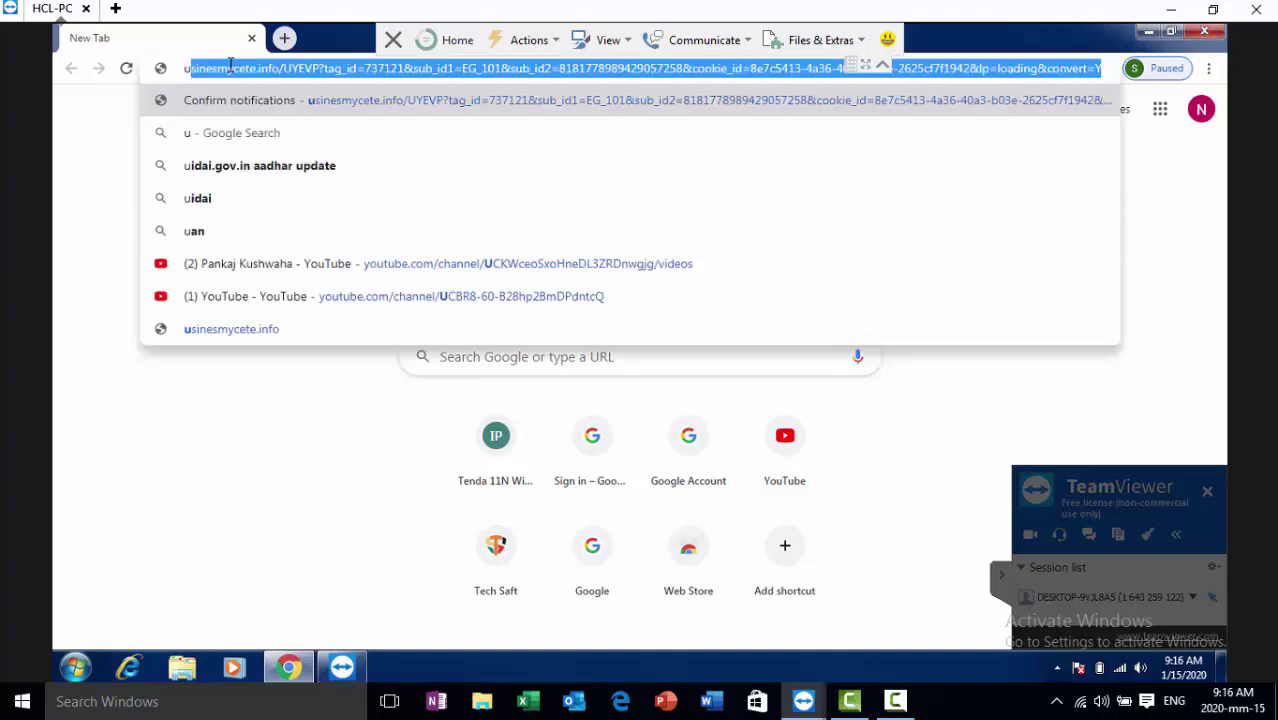
pyautogui.write('pg')
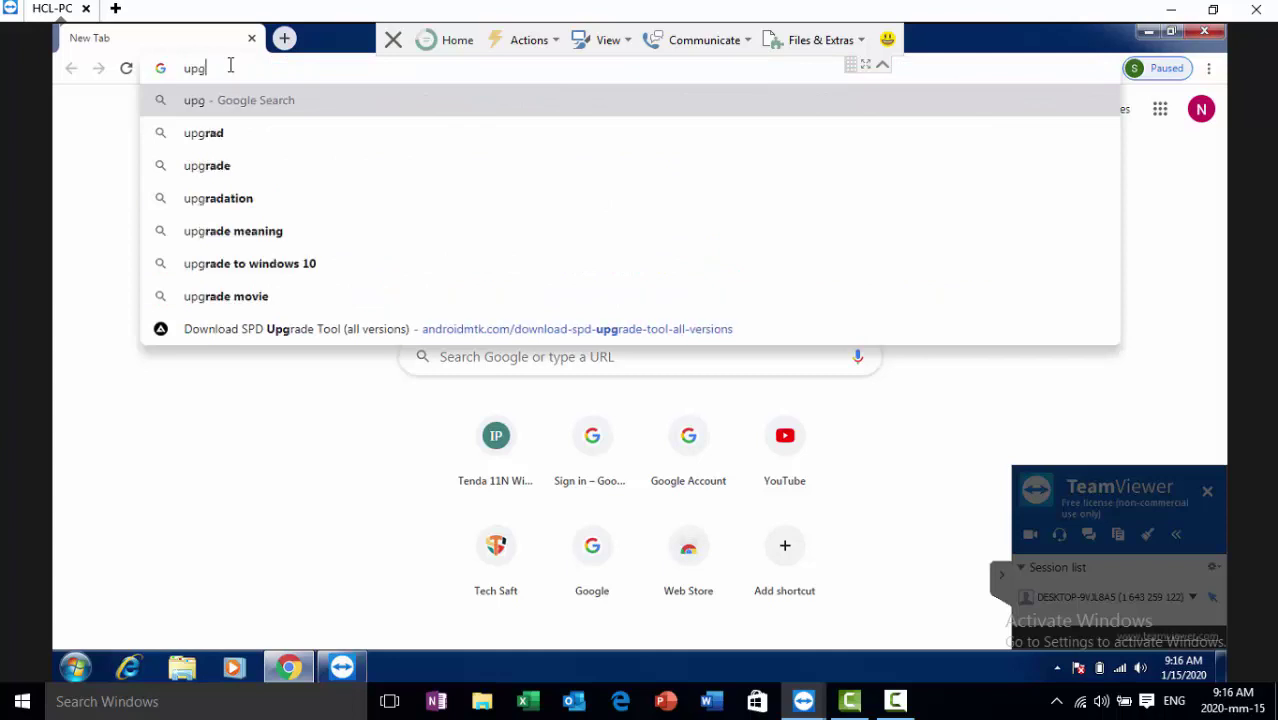
pyautogui.write('rate')
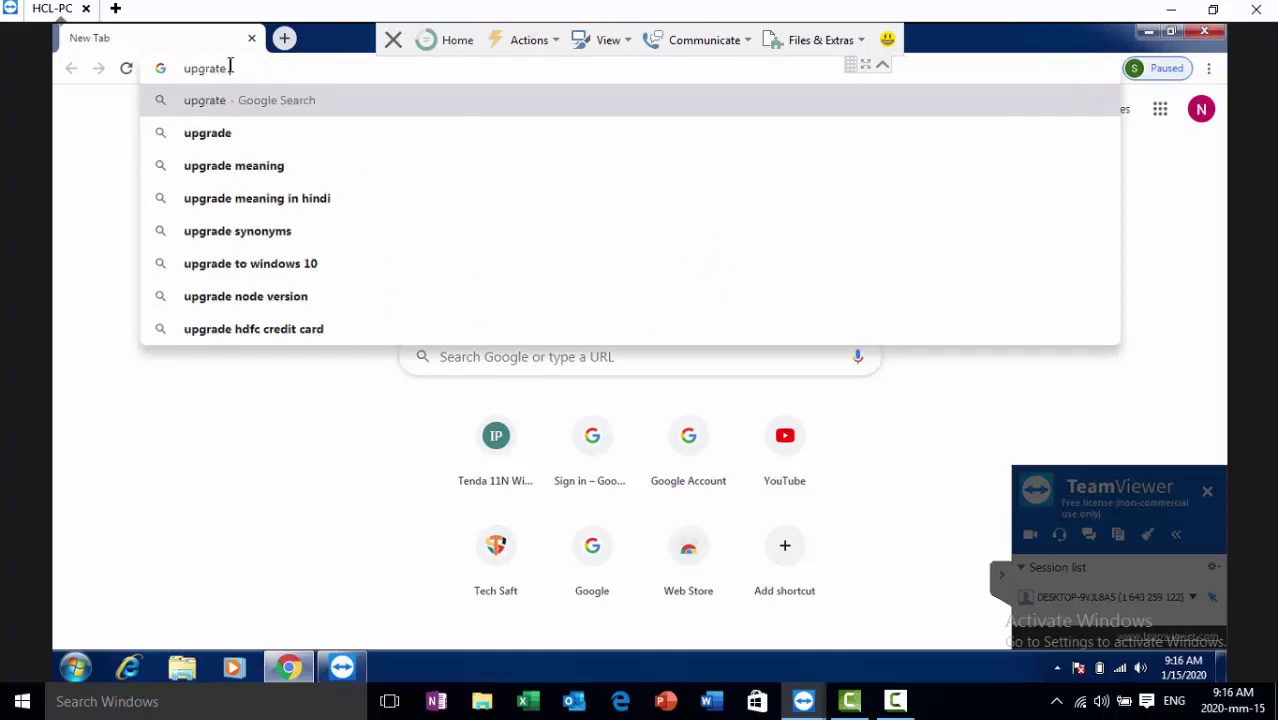
pyautogui.write(' fl')
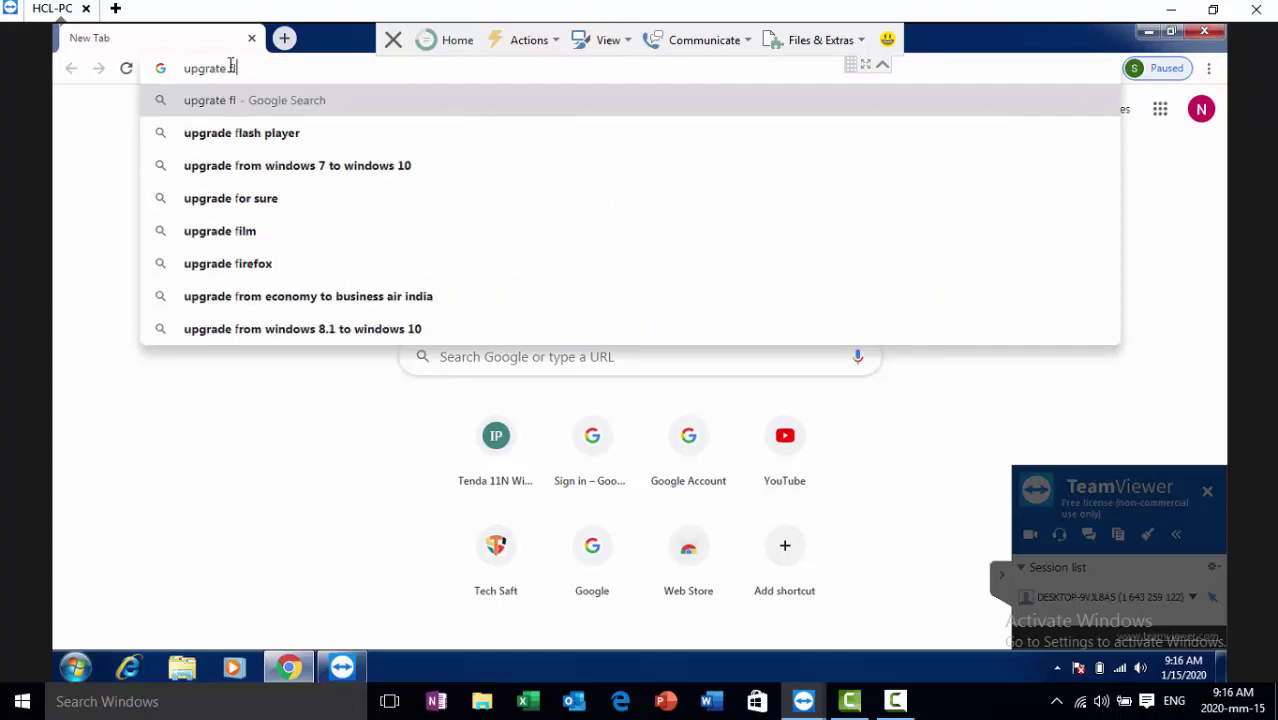
pyautogui.write('sh tool')
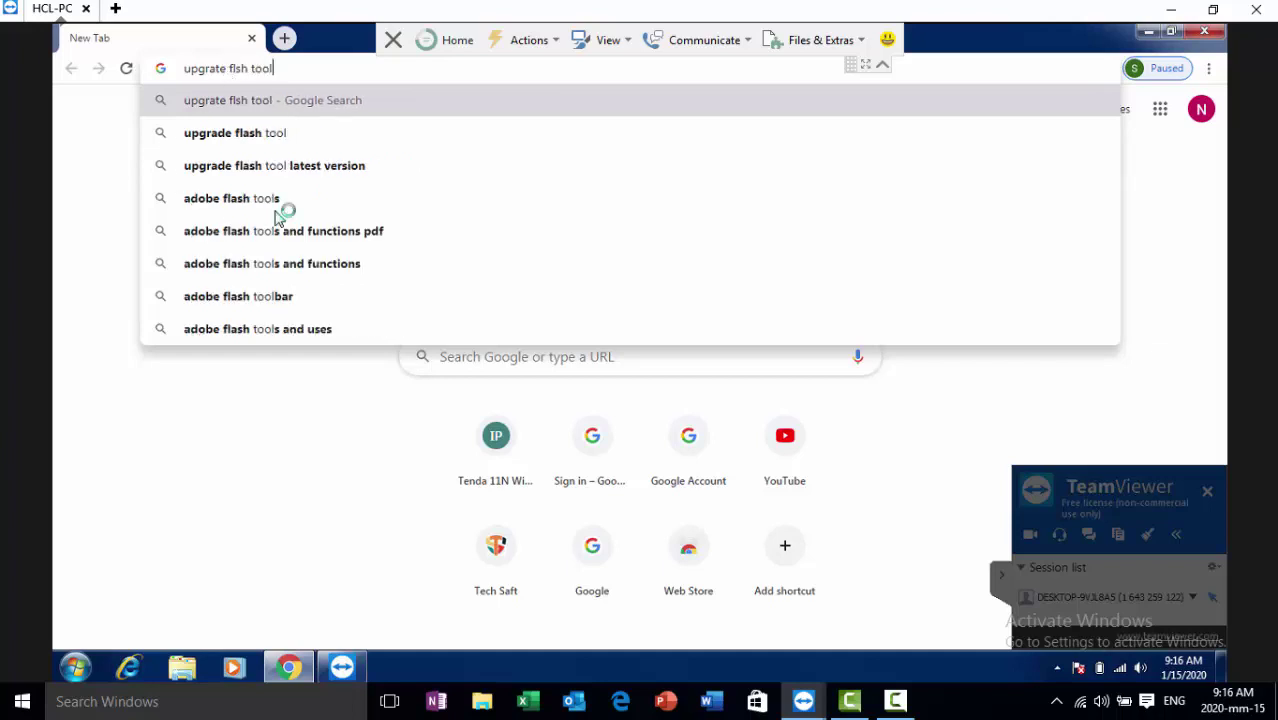
pyautogui.click(249, 168)
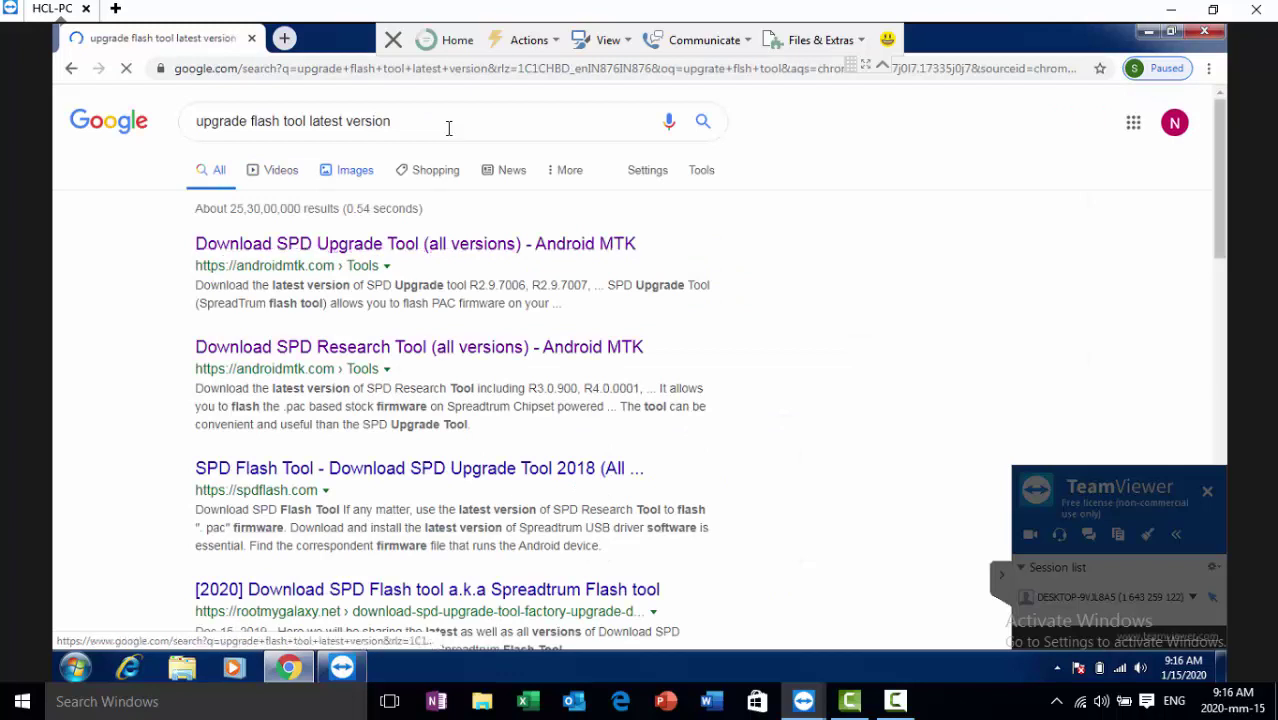
# Open Android MTK's SPD Upgrade Tool (all versions) page and follow its link to the latest version, SPD Tool R23.0.0001
pyautogui.click(441, 244)
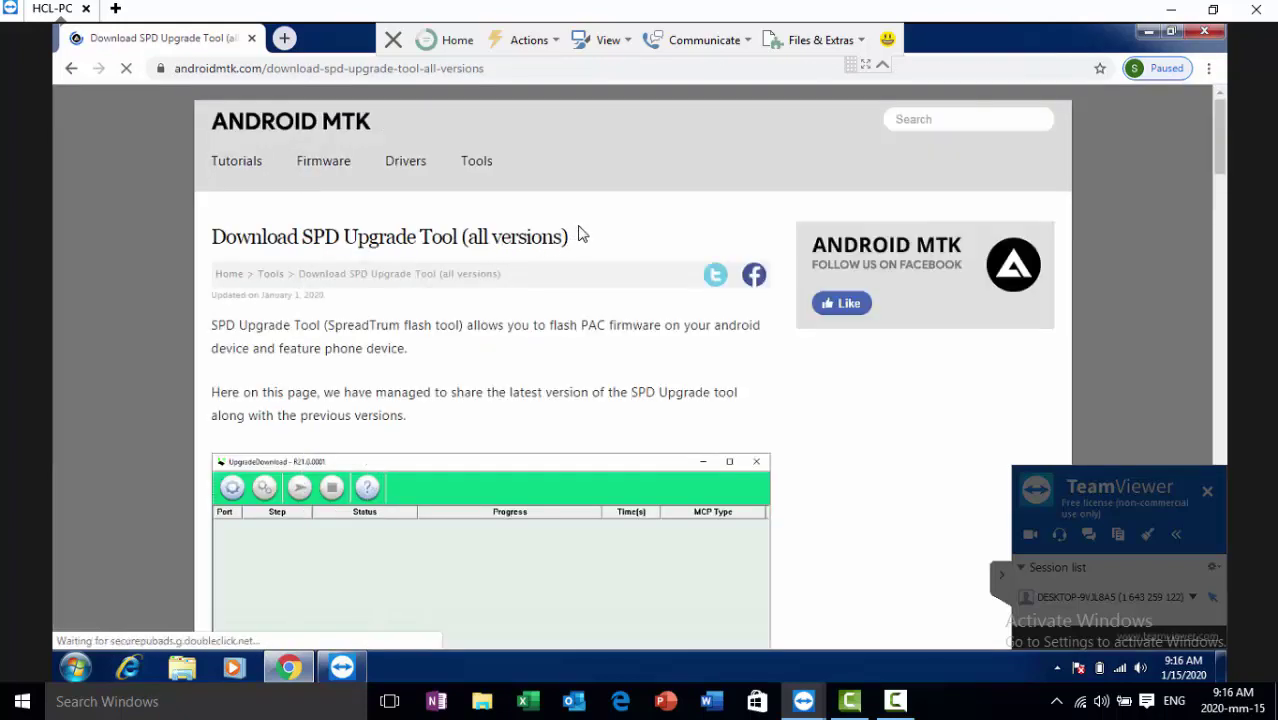
pyautogui.scroll(-3, 1093, 125)
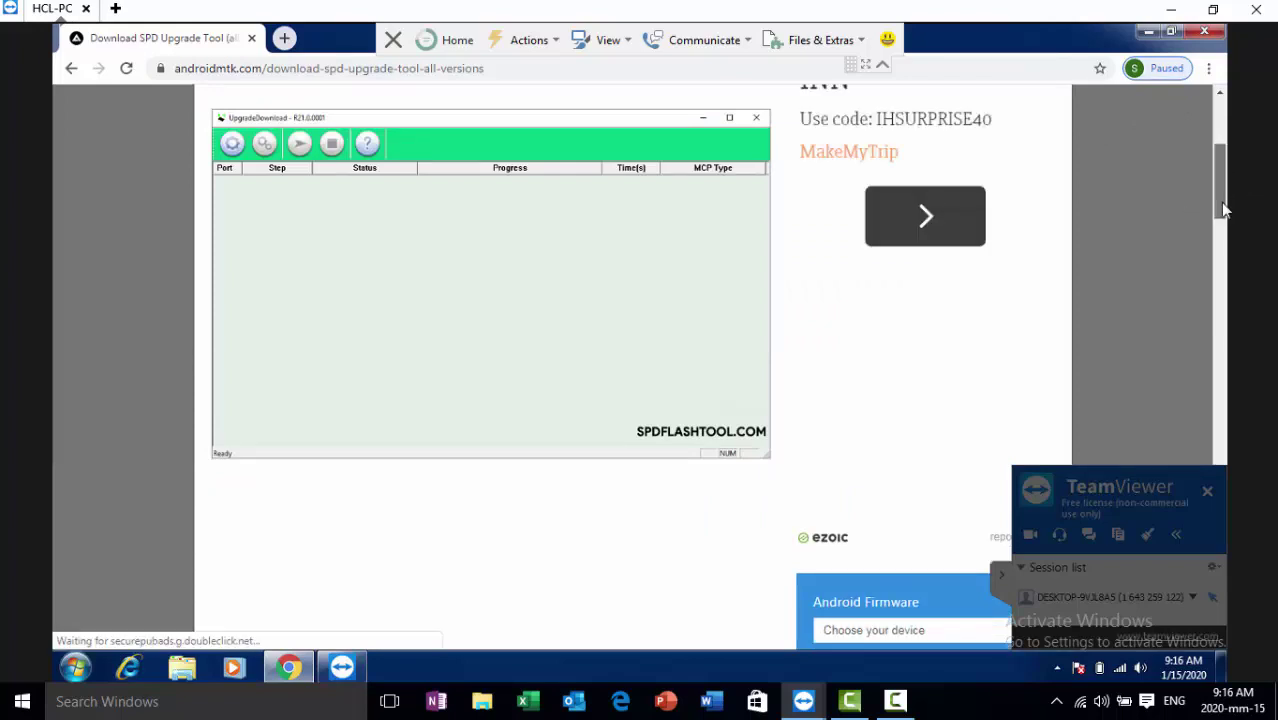
pyautogui.moveTo(1220, 202); pyautogui.dragTo(1216, 296)
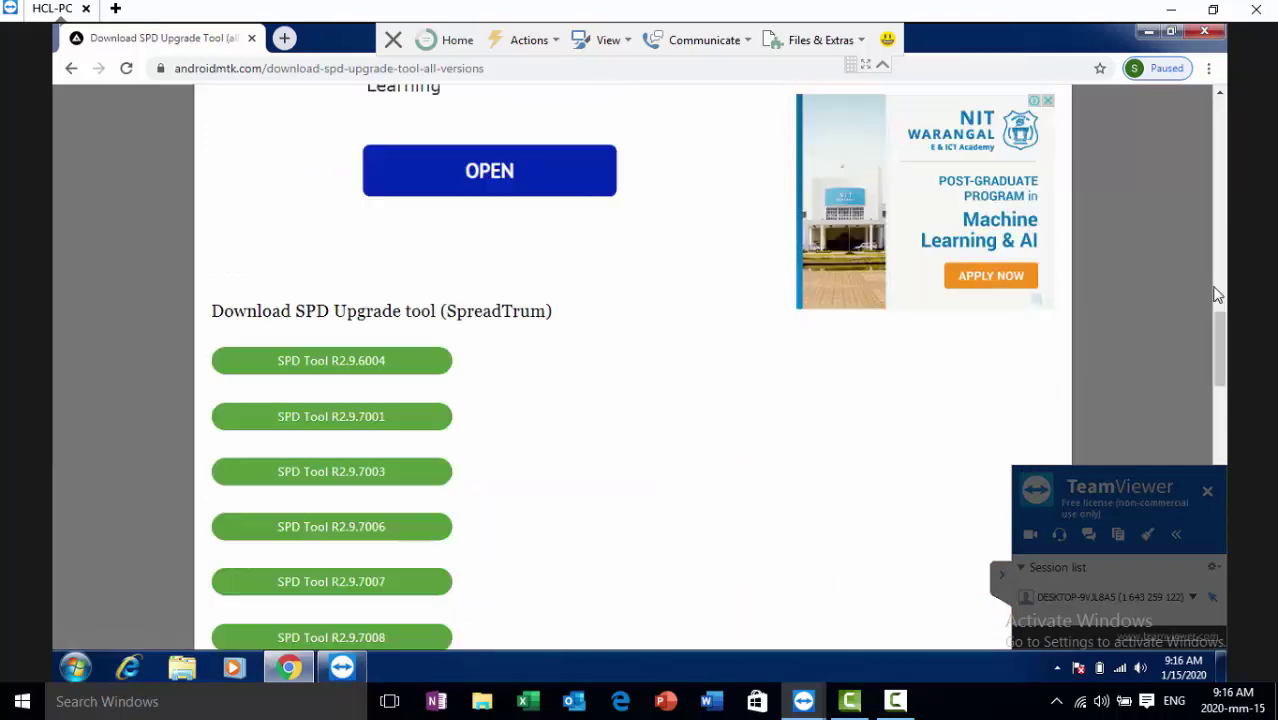
pyautogui.scroll(-3, 1216, 296)
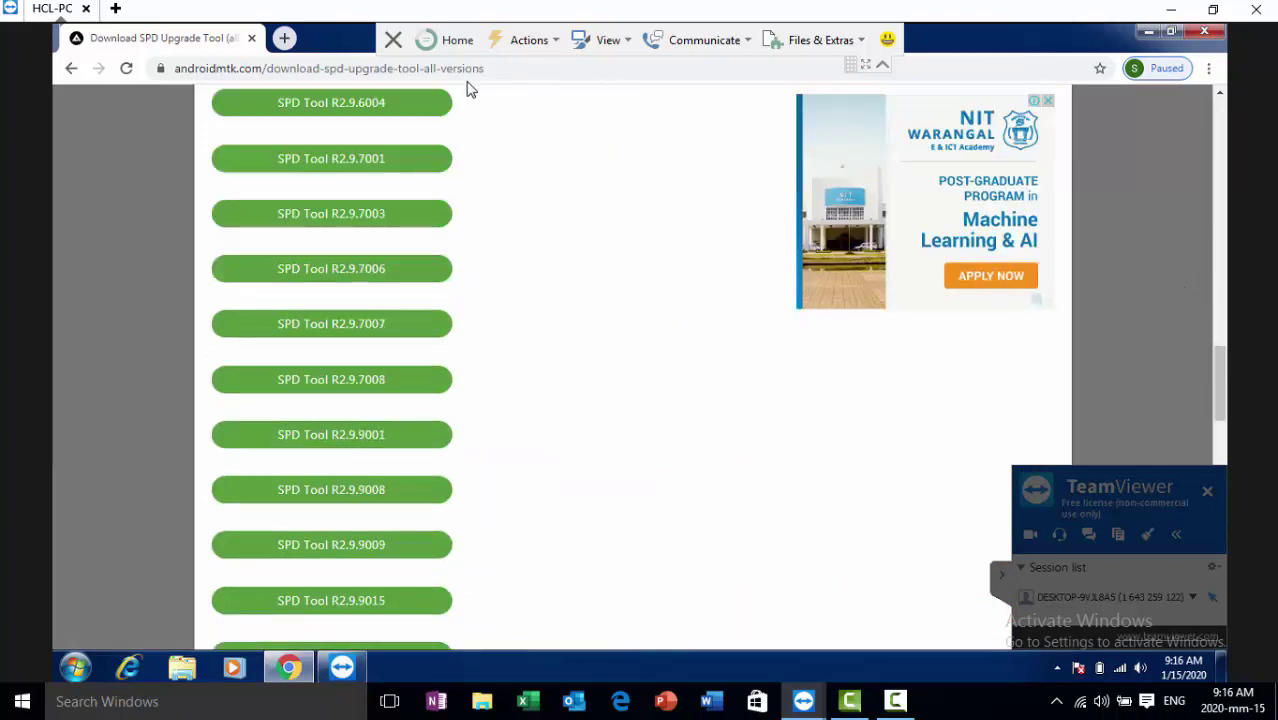
pyautogui.scroll(-6, 551, 265)
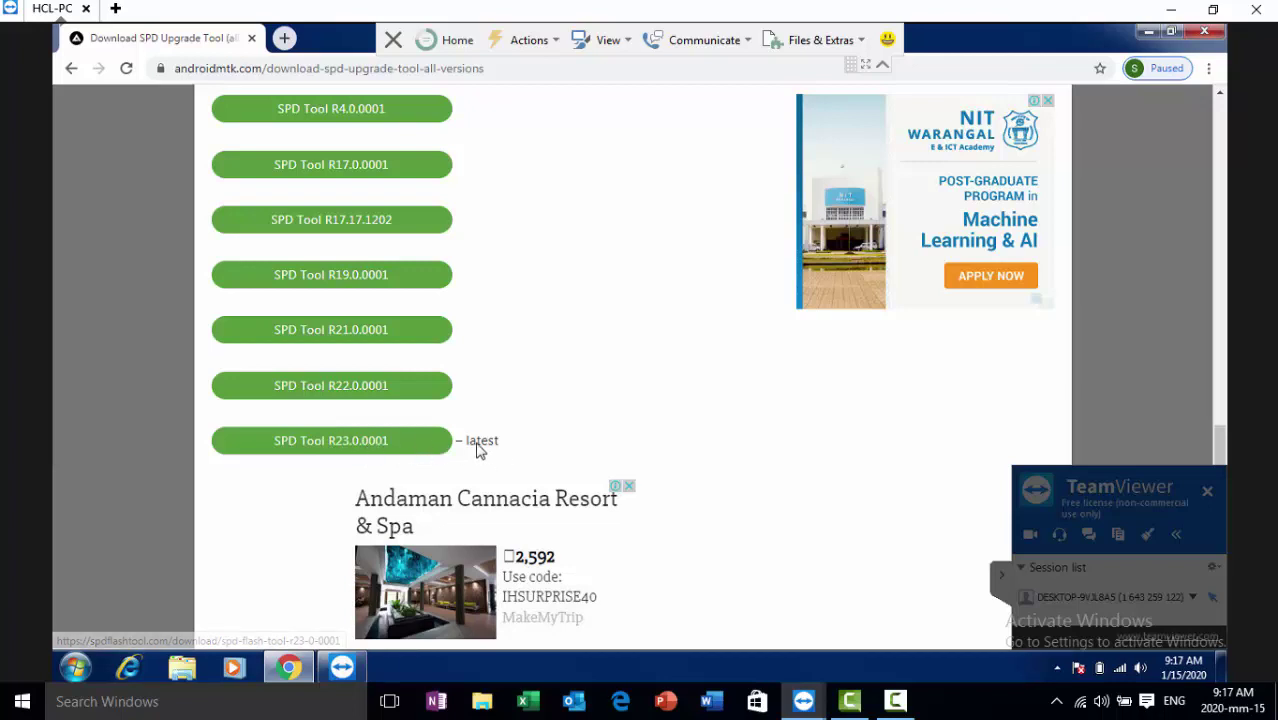
pyautogui.click(392, 441)
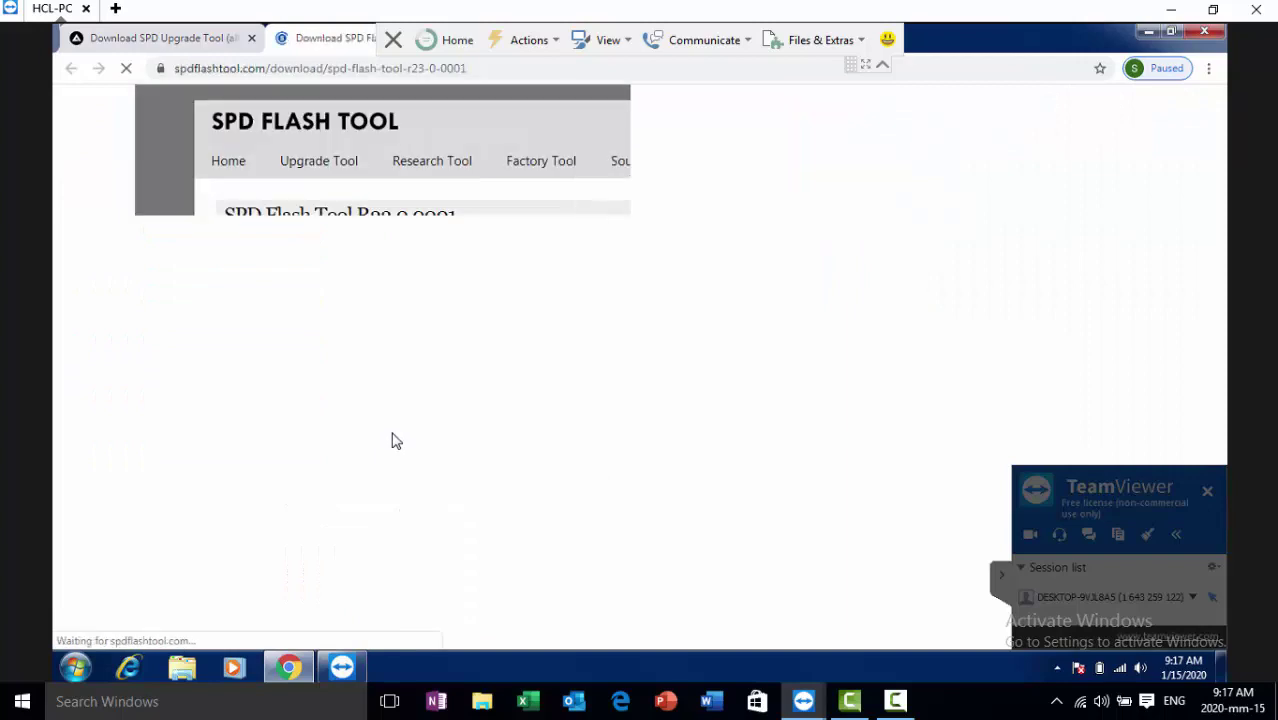
# Download SPD_Upgrade_Tool_R23.0.0001.zip through the Mediafire mirror into the Downloads\Compressed folder
pyautogui.scroll(-3, 722, 280)
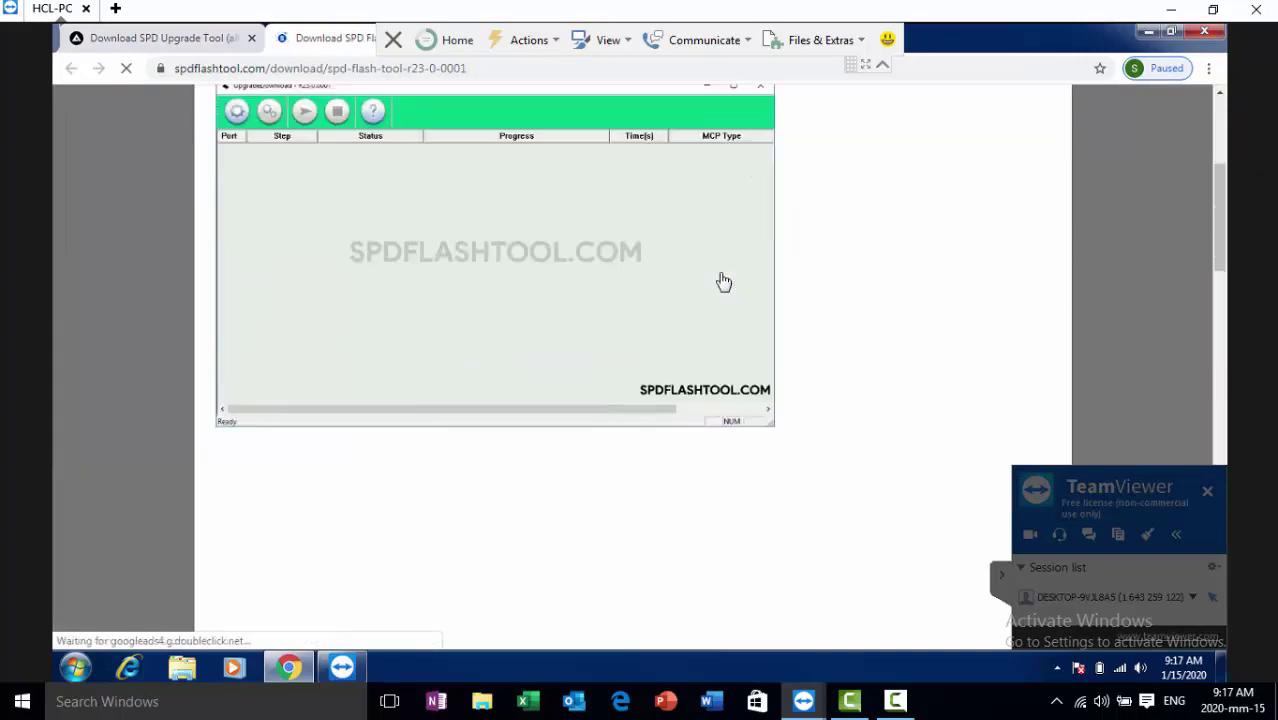
pyautogui.scroll(-6, 722, 281)
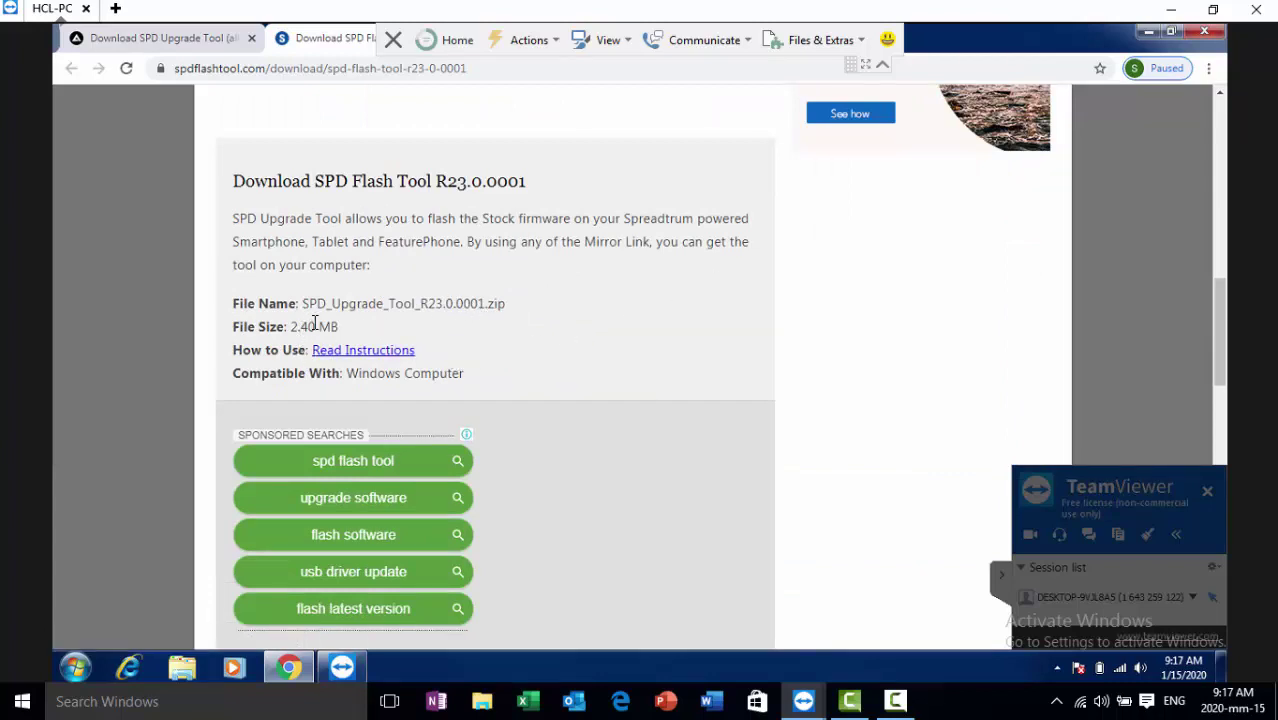
pyautogui.scroll(-3, 528, 370)
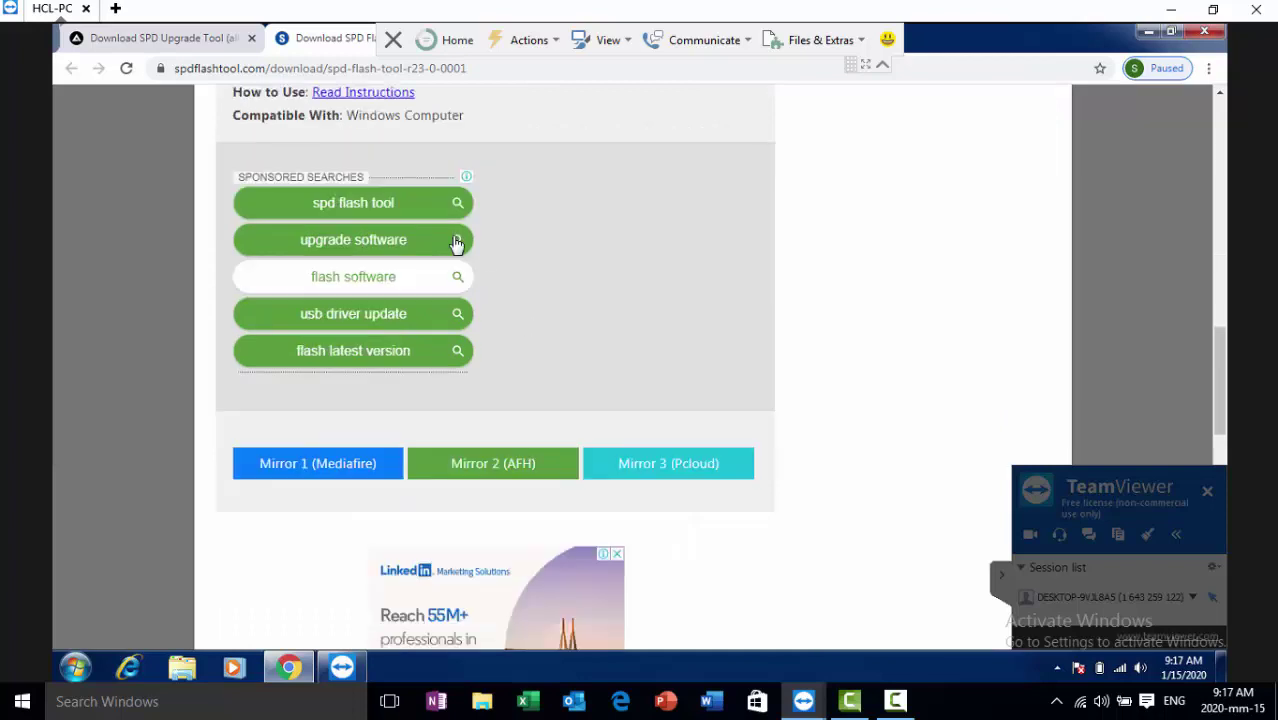
pyautogui.click(356, 465)
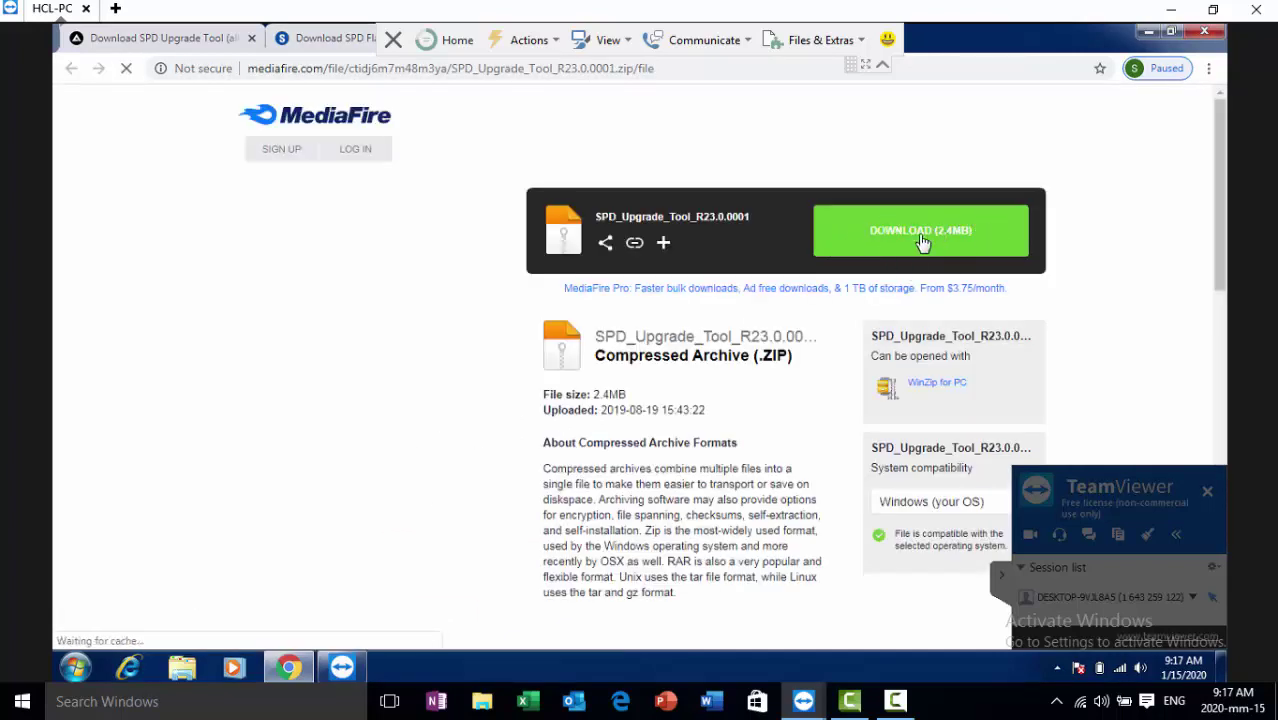
pyautogui.click(913, 240)
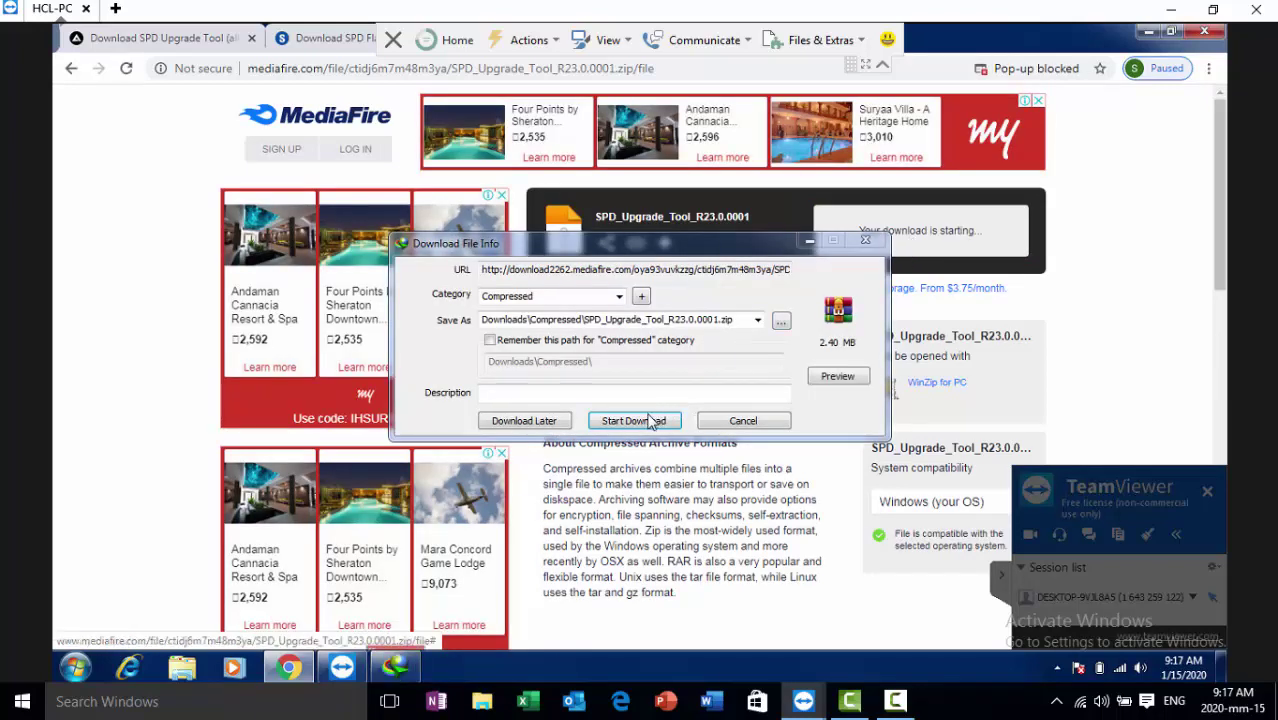
pyautogui.click(634, 420)
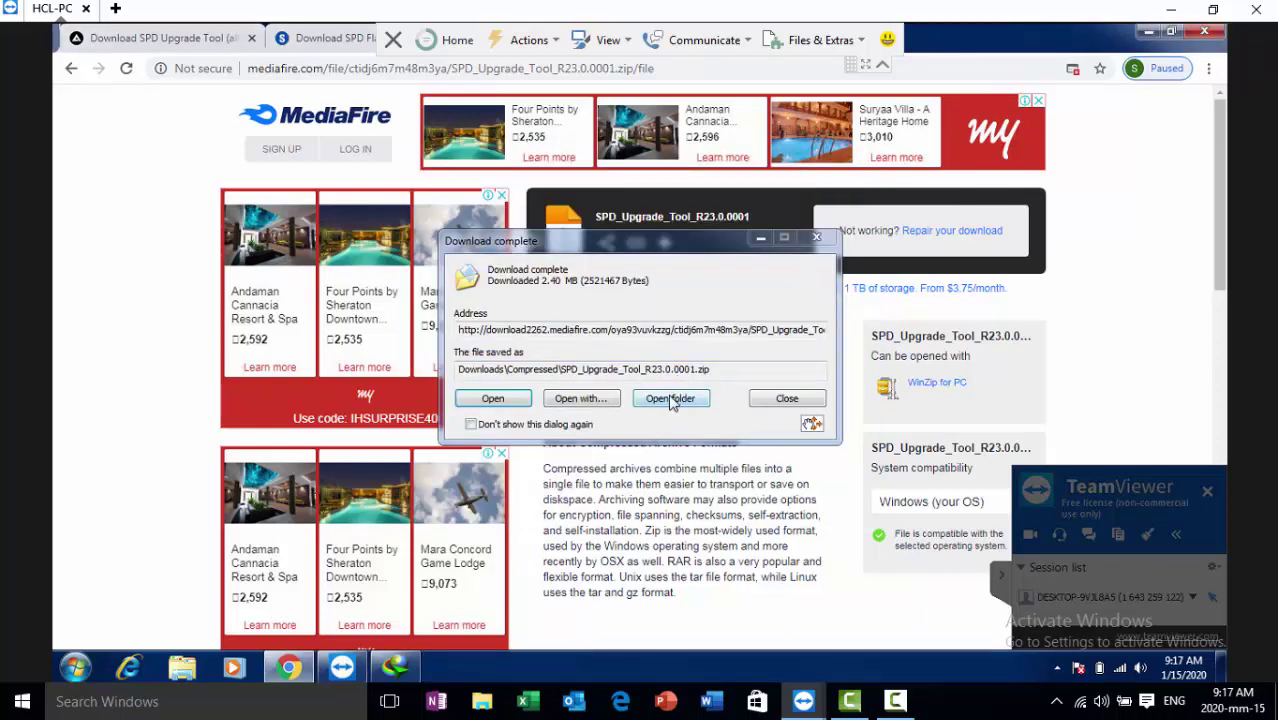
# Show the downloaded archive in its maximized folder window and extract it to a subfolder named SPD_Upgrade_Tool_R23.0.0001
pyautogui.click(670, 399)
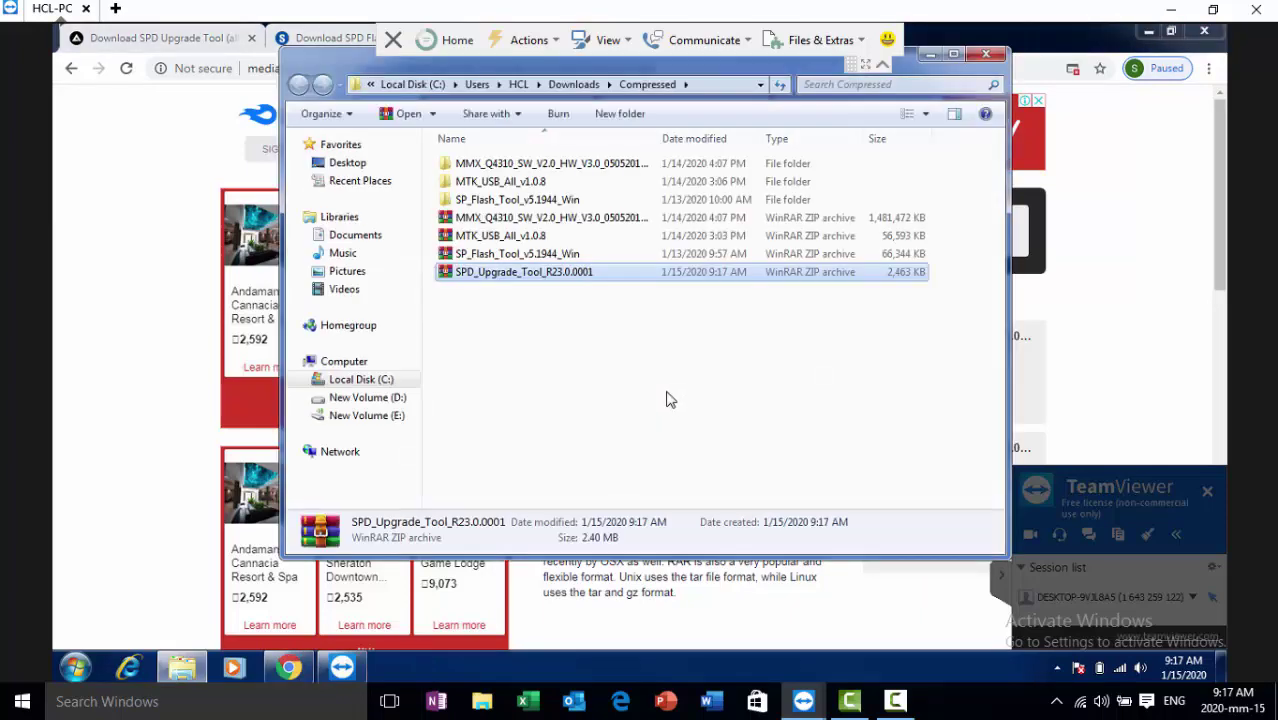
pyautogui.click(955, 55)
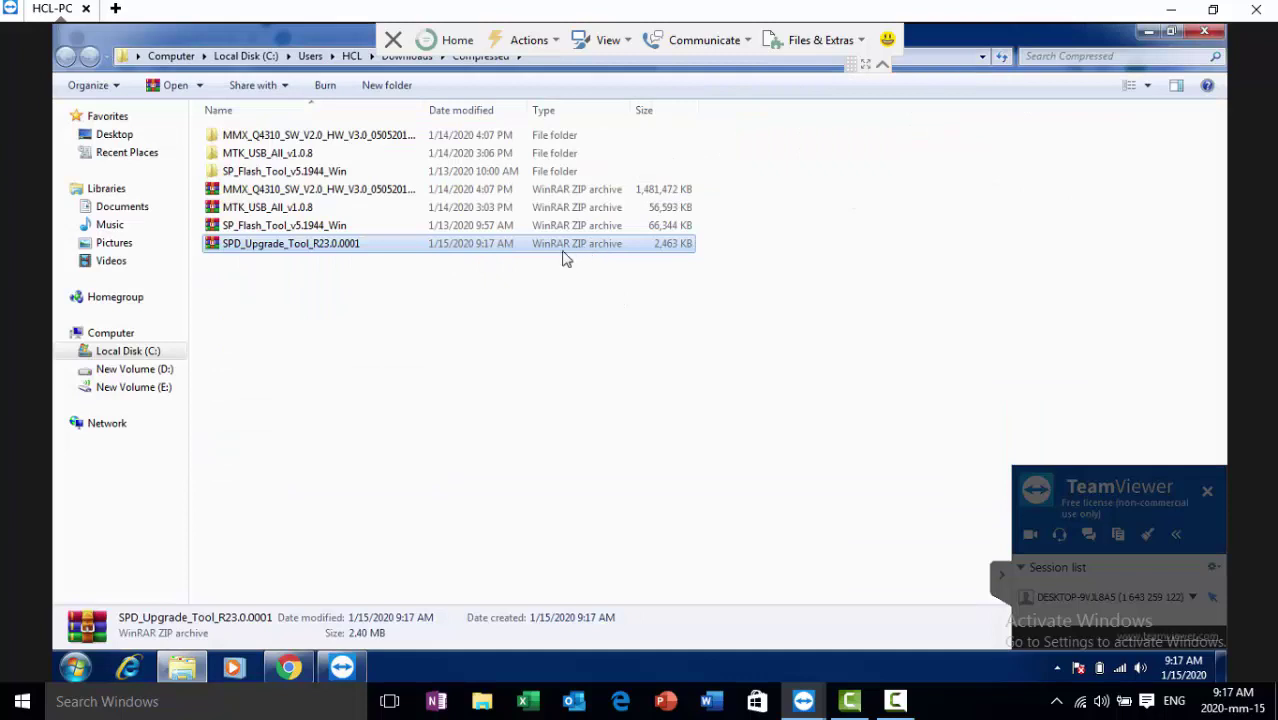
pyautogui.rightClick(325, 254)
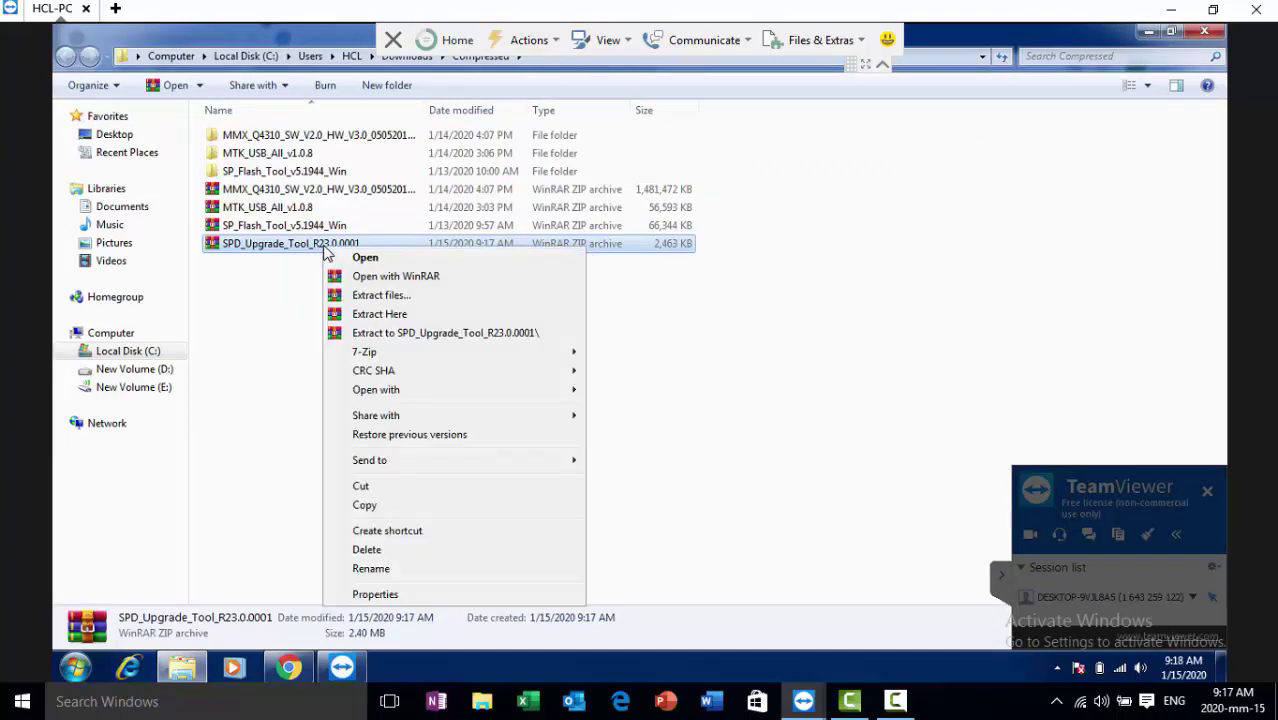
pyautogui.click(388, 333)
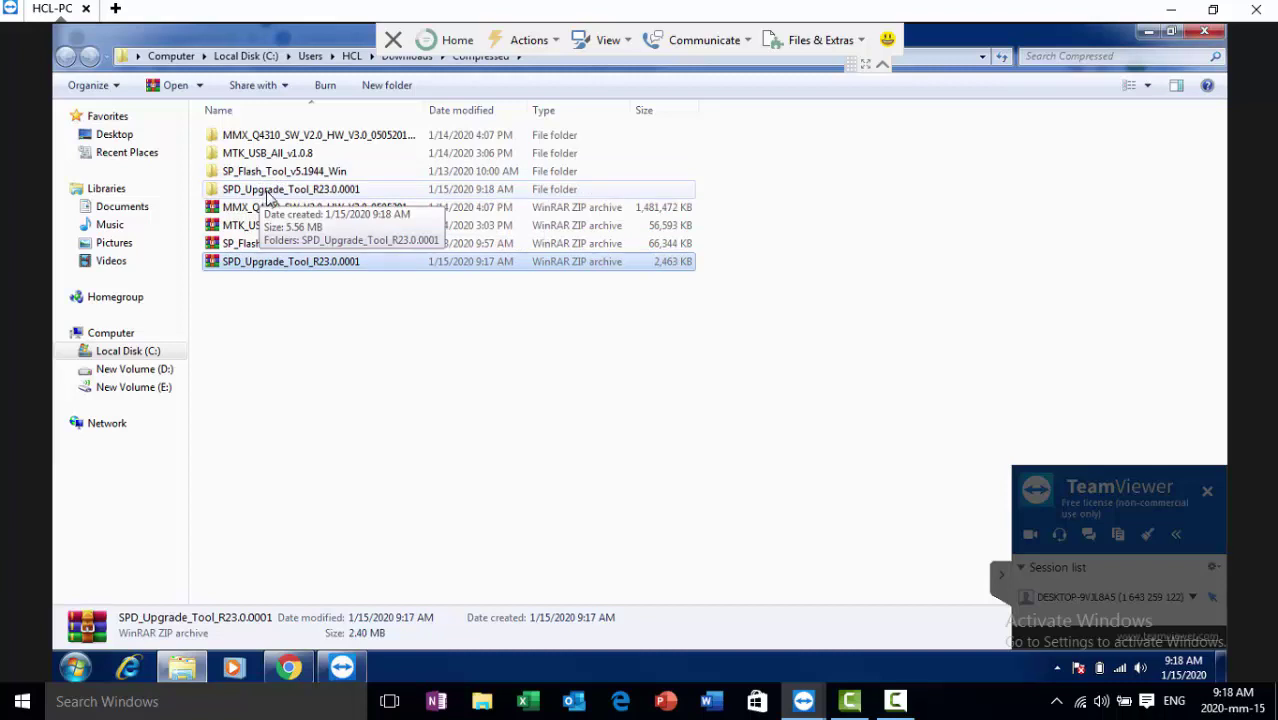
# Launch the UpgradeDownload application from the inner SPD_Upgrade_Tool_R23.0.0001 folder and slightly reduce its window height
pyautogui.doubleClick(268, 192)
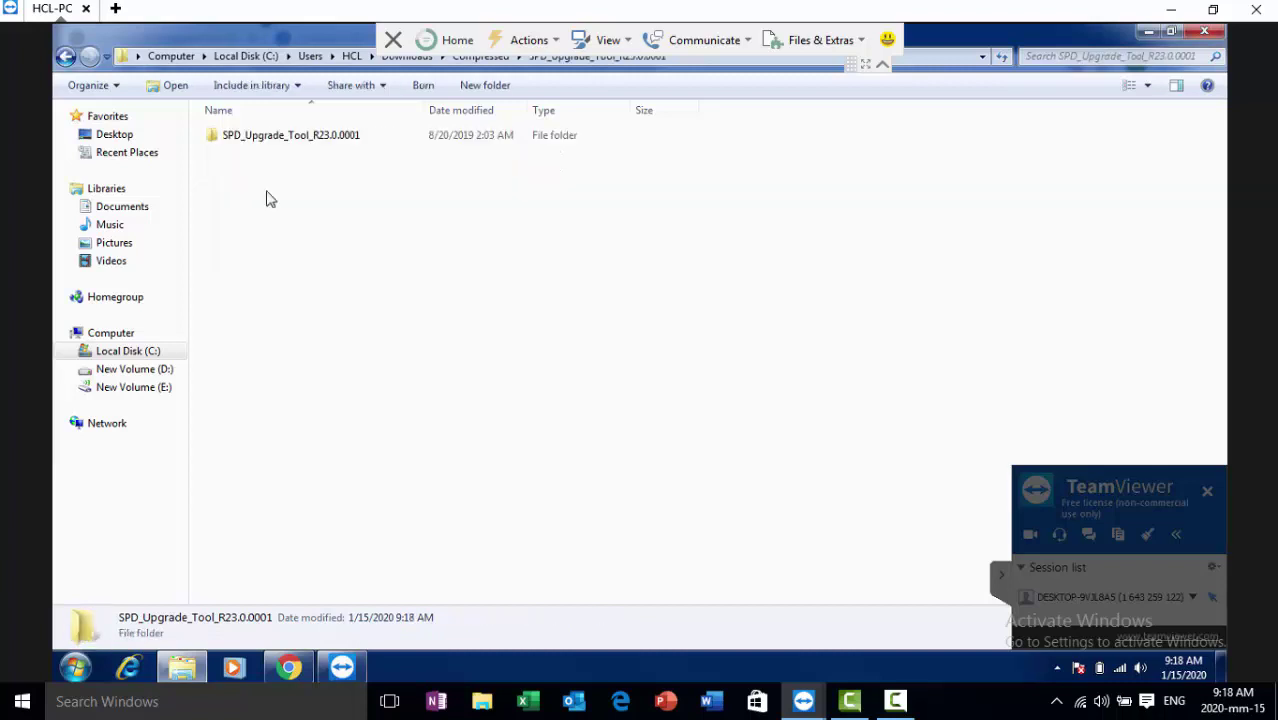
pyautogui.doubleClick(280, 140)
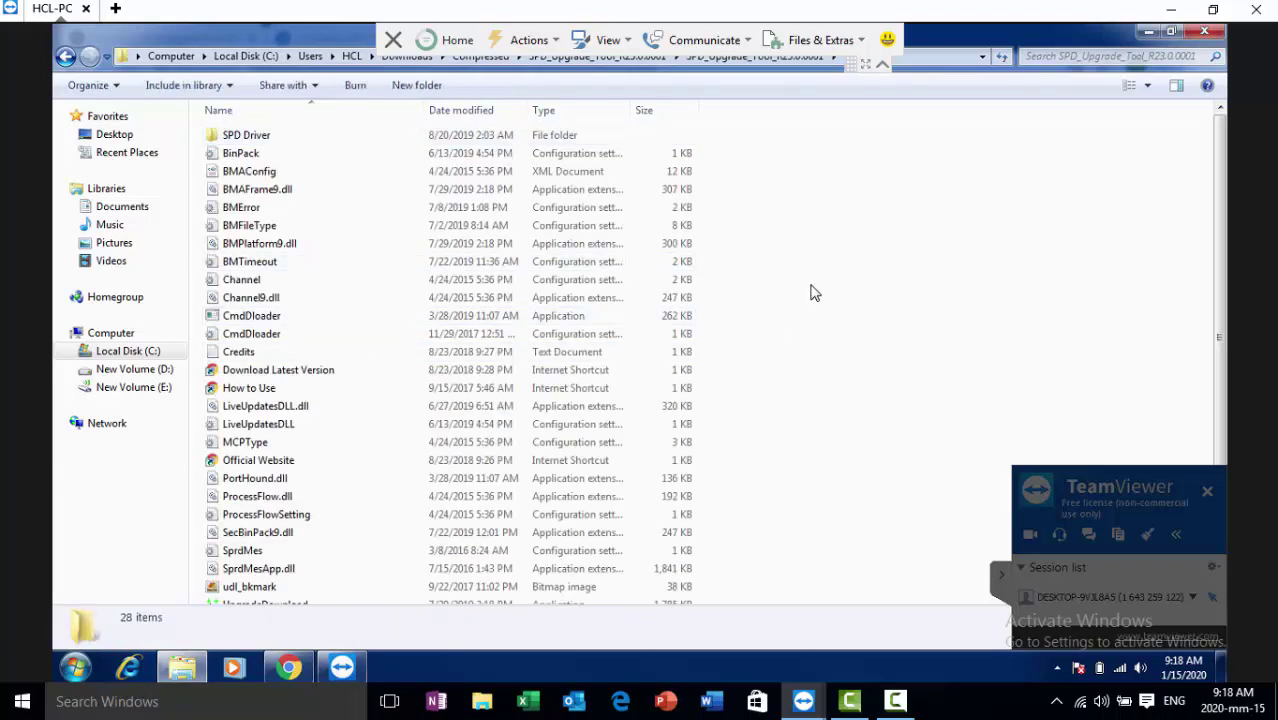
pyautogui.scroll(-1, 811, 292)
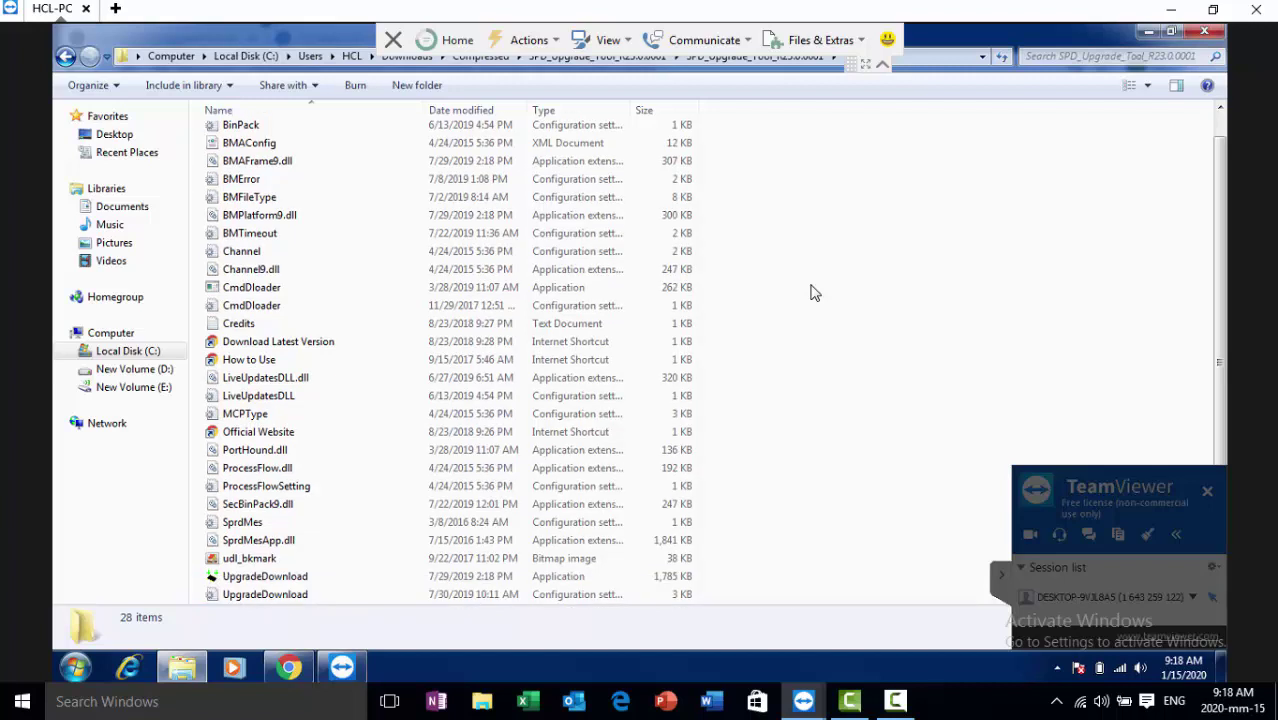
pyautogui.scroll(1, 811, 292)
pyautogui.scroll(-1, 900, 316)
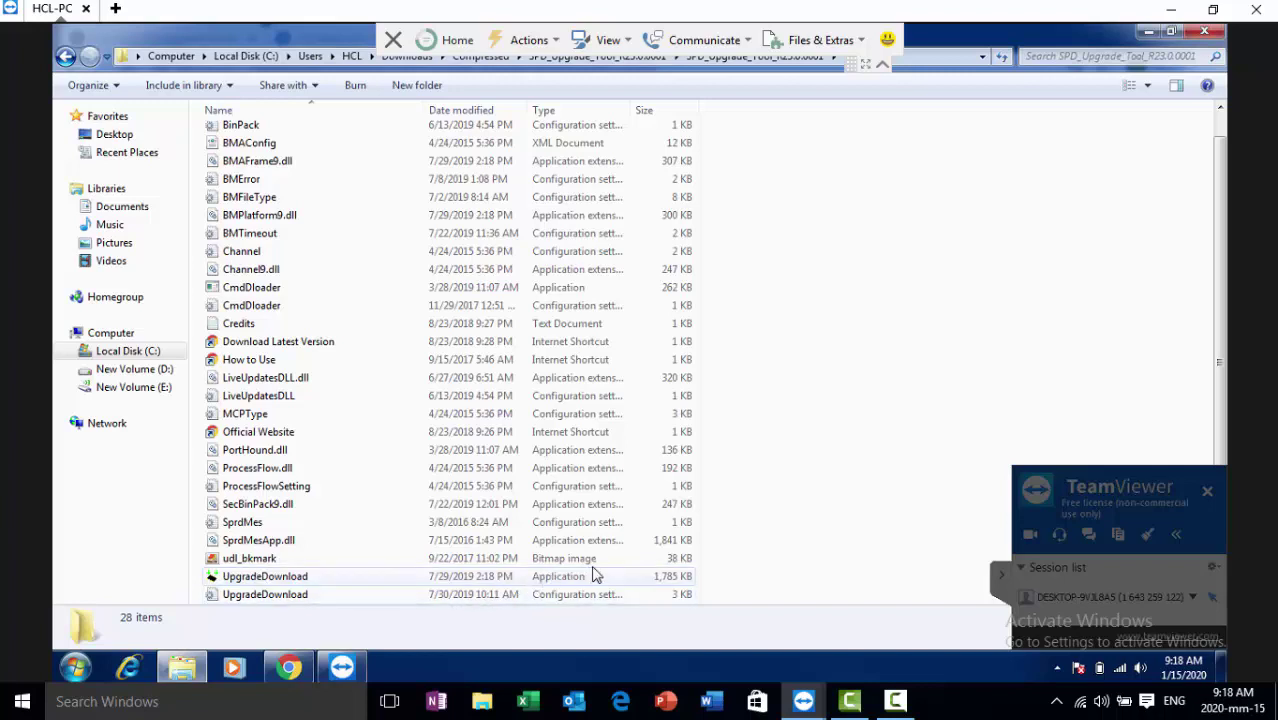
pyautogui.doubleClick(294, 579)
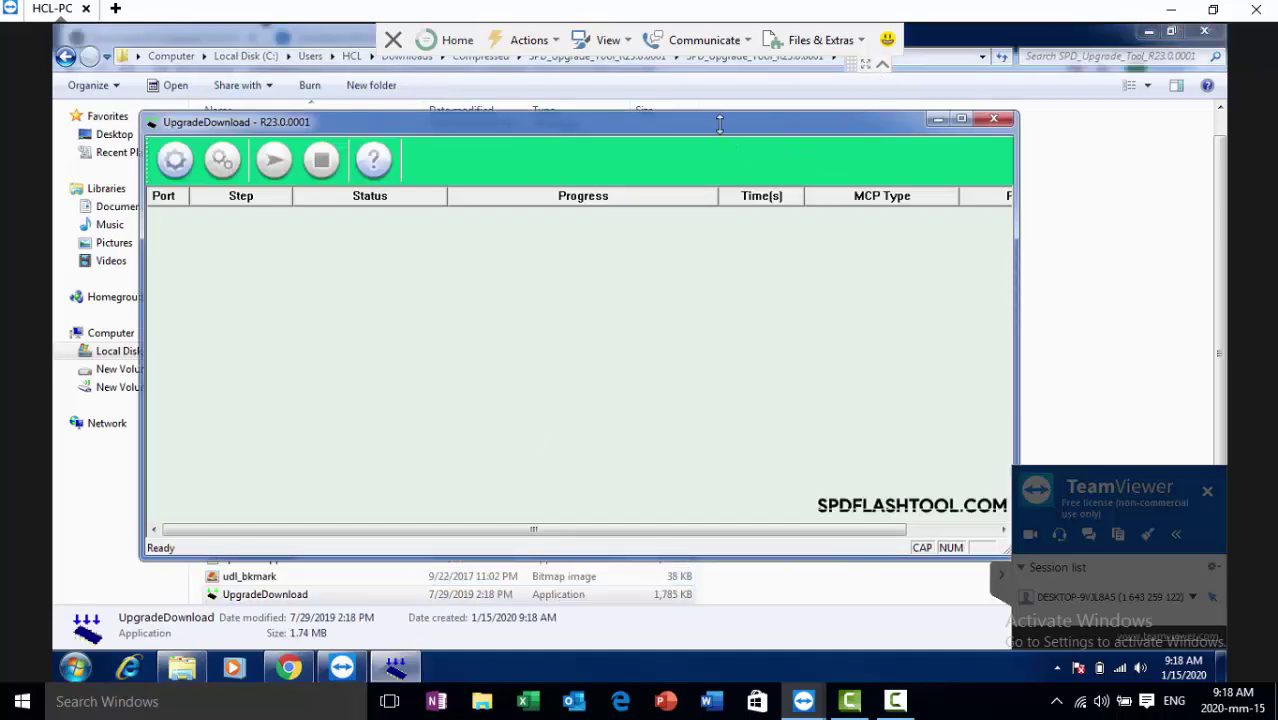
pyautogui.moveTo(757, 135); pyautogui.dragTo(720, 168)
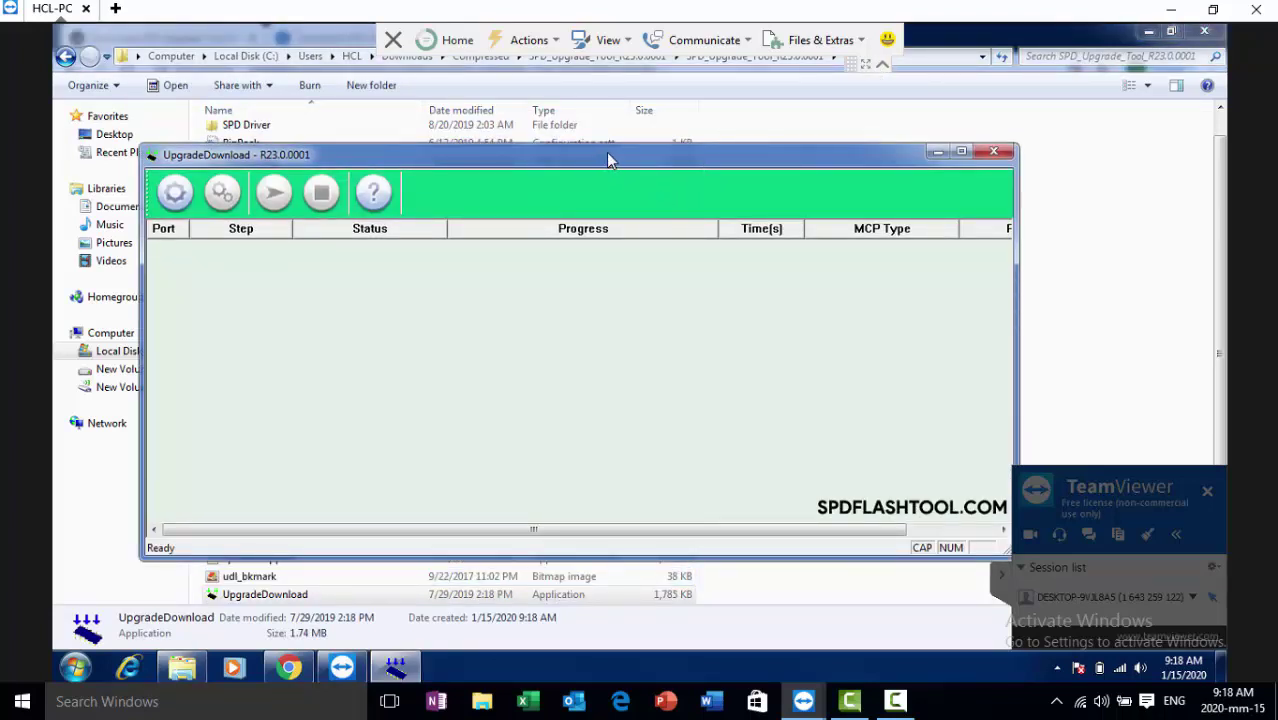
# Reposition the UpgradeDownload window and inspect its chooser for packet files (*.pac), leaving it without loading a file
pyautogui.moveTo(607, 155); pyautogui.dragTo(658, 166)
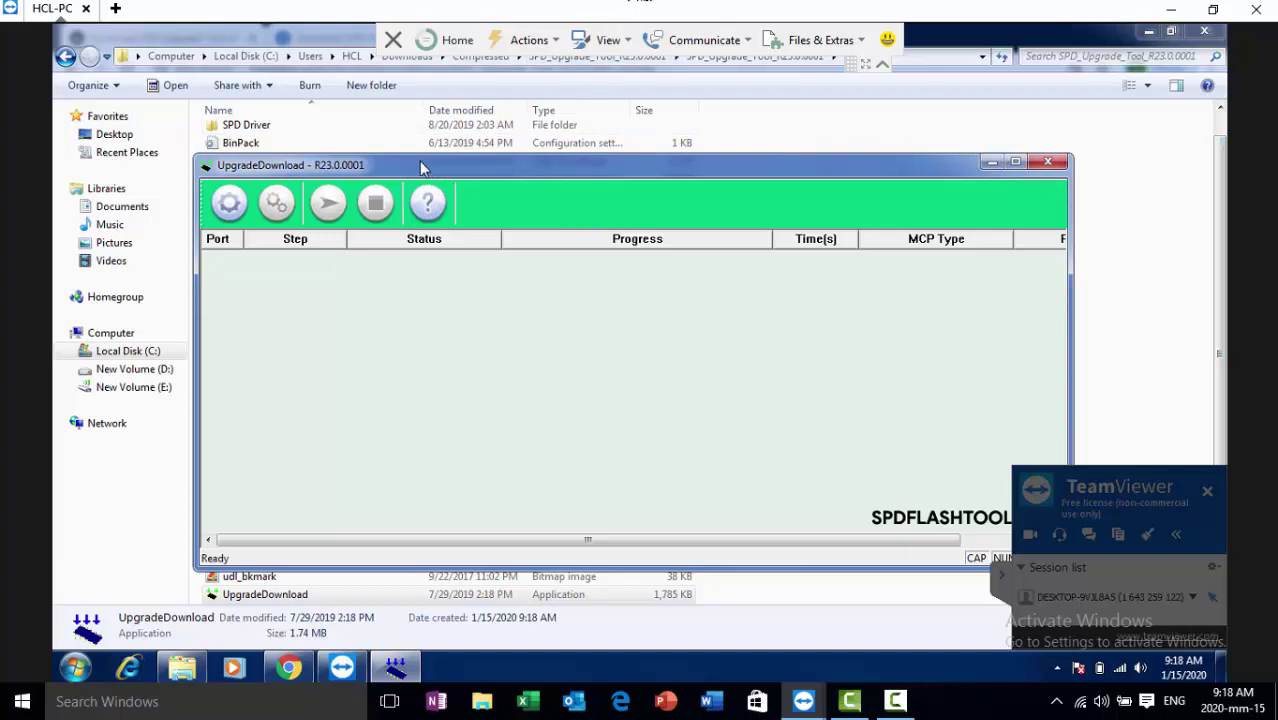
pyautogui.click(229, 204)
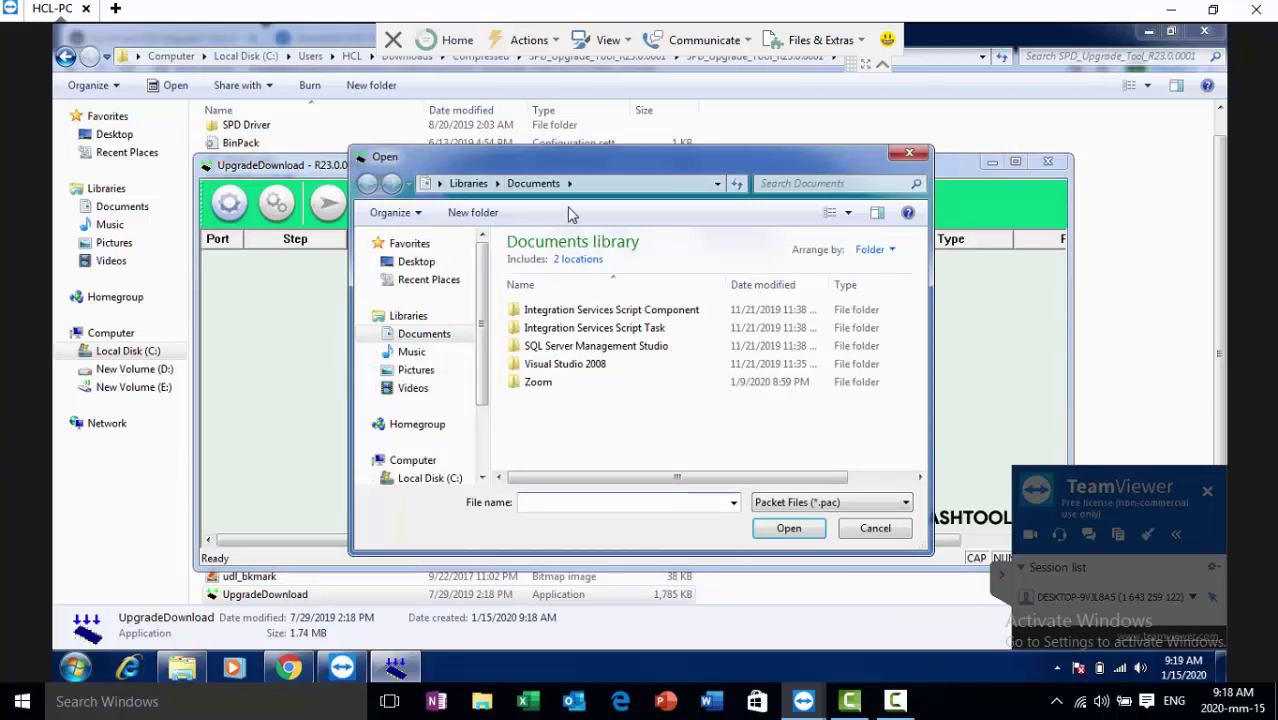
pyautogui.click(909, 153)
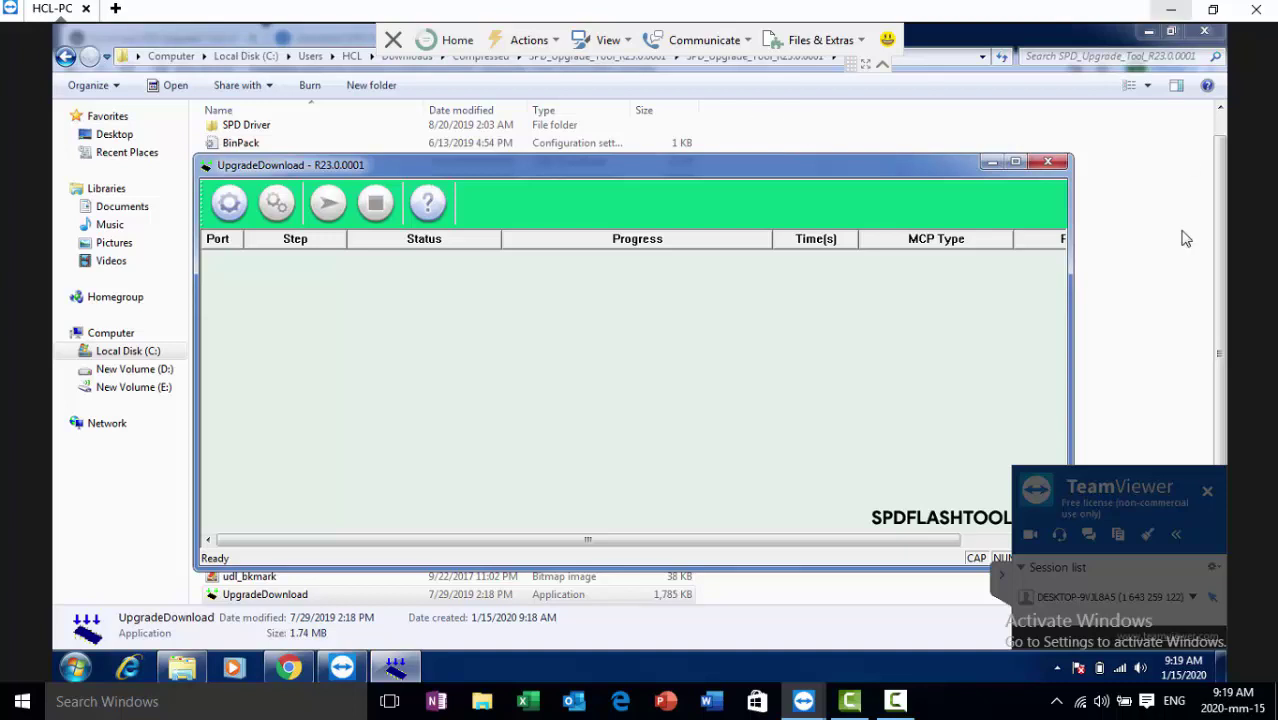
# Close UpgradeDownload, its folder window and the finished MediaFire page, and return the browser to the Google search results
pyautogui.click(1050, 164)
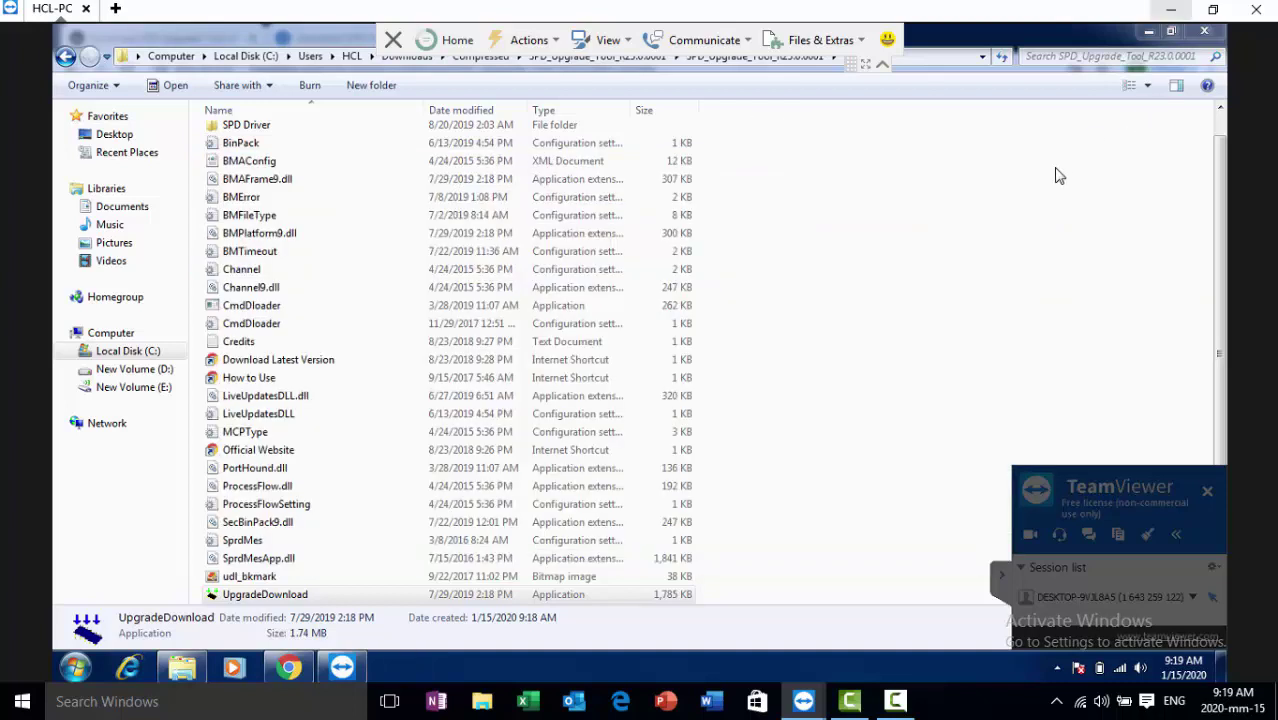
pyautogui.click(1205, 34)
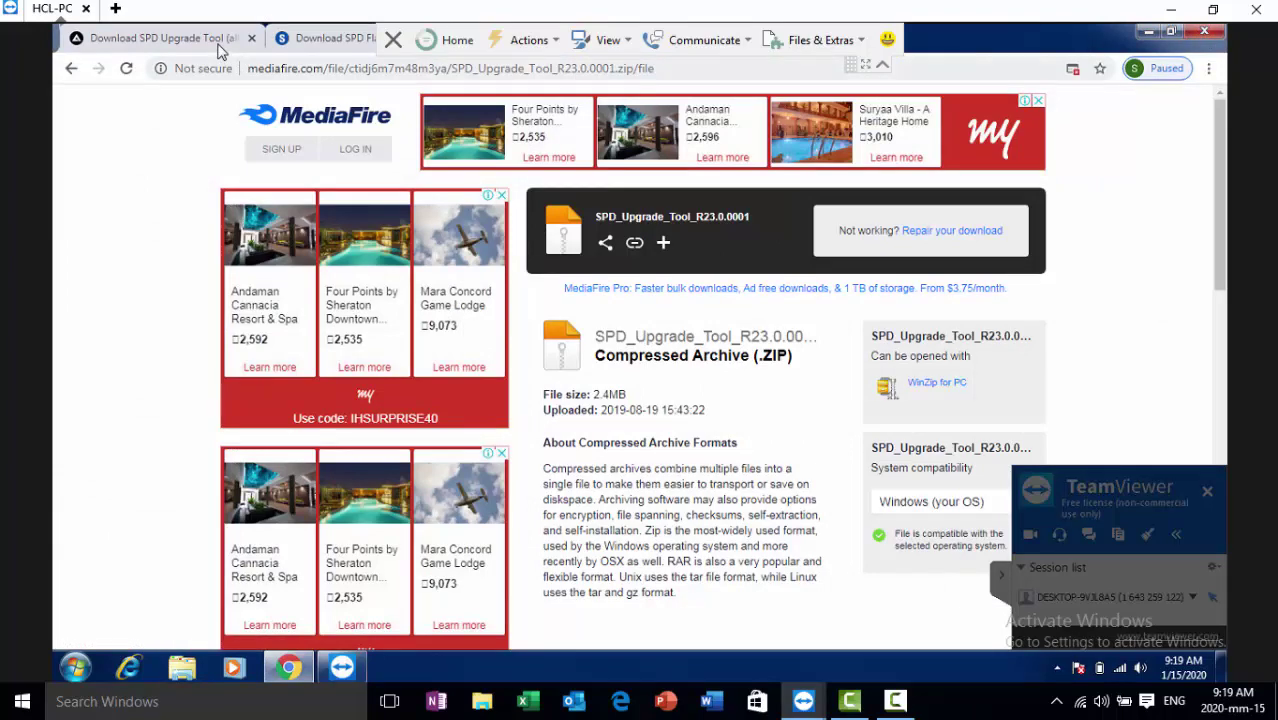
pyautogui.click(325, 40)
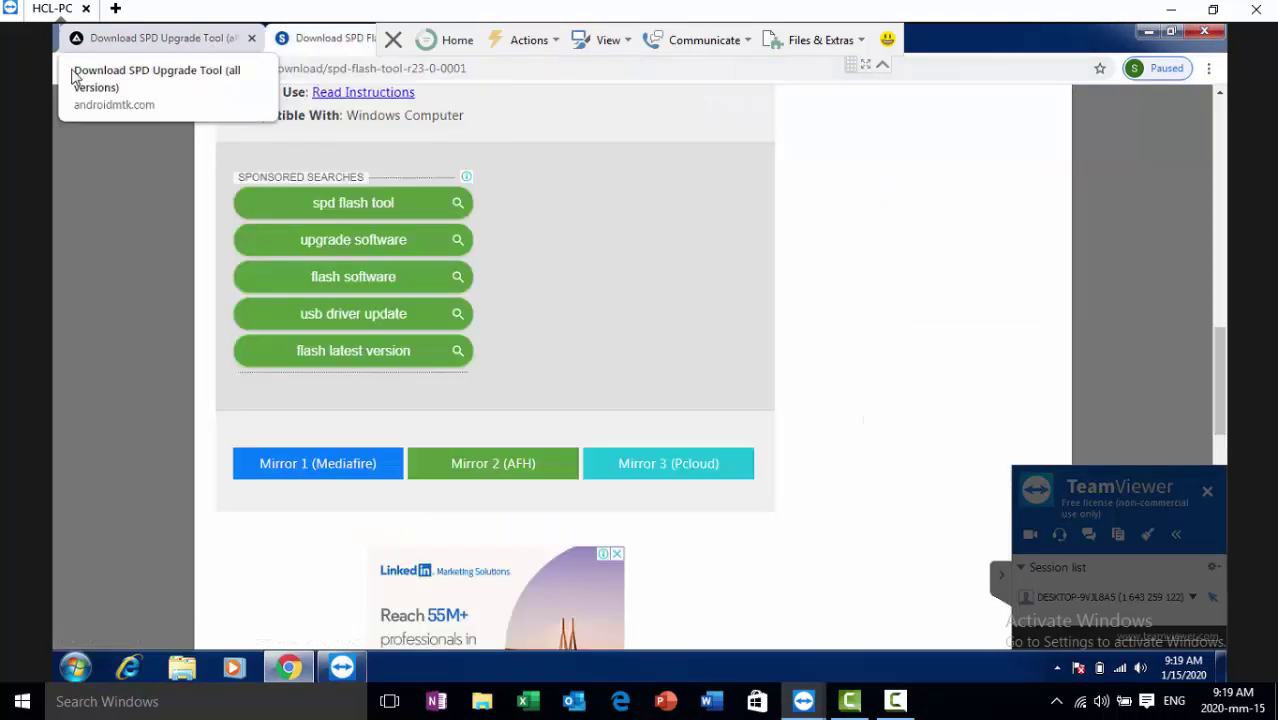
pyautogui.hotkey('ctrl', 'w')
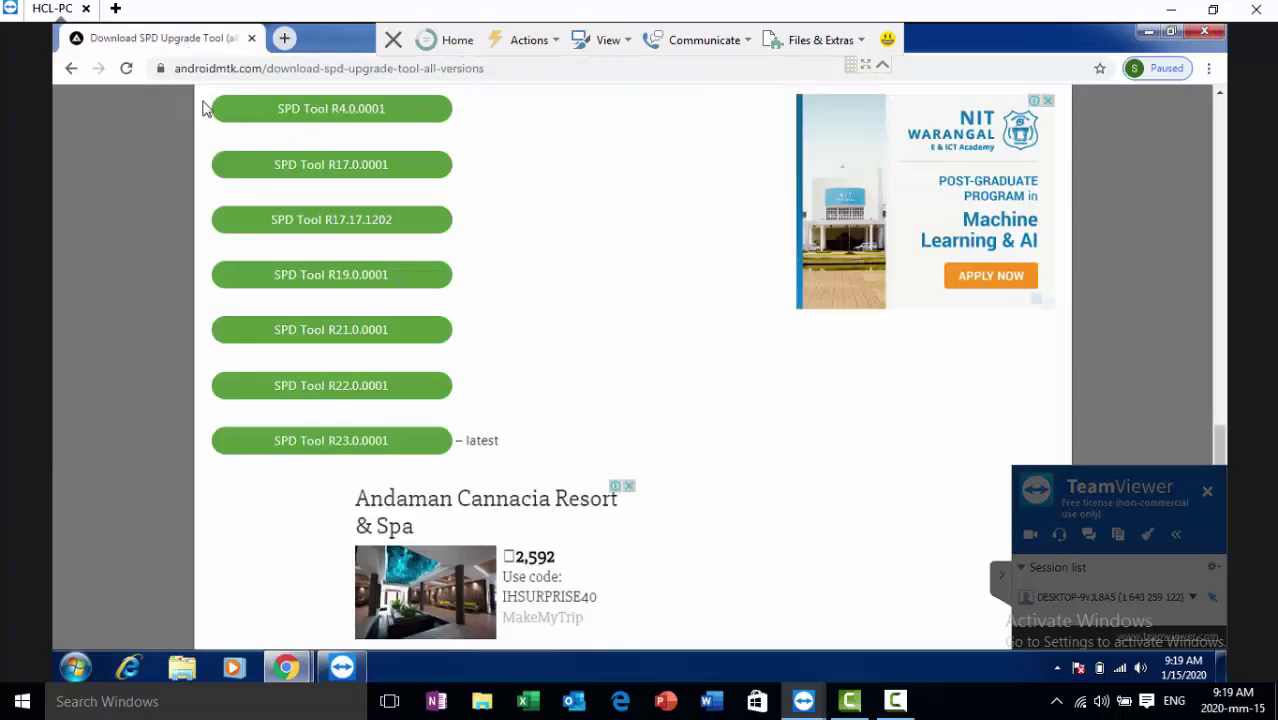
pyautogui.click(70, 68)
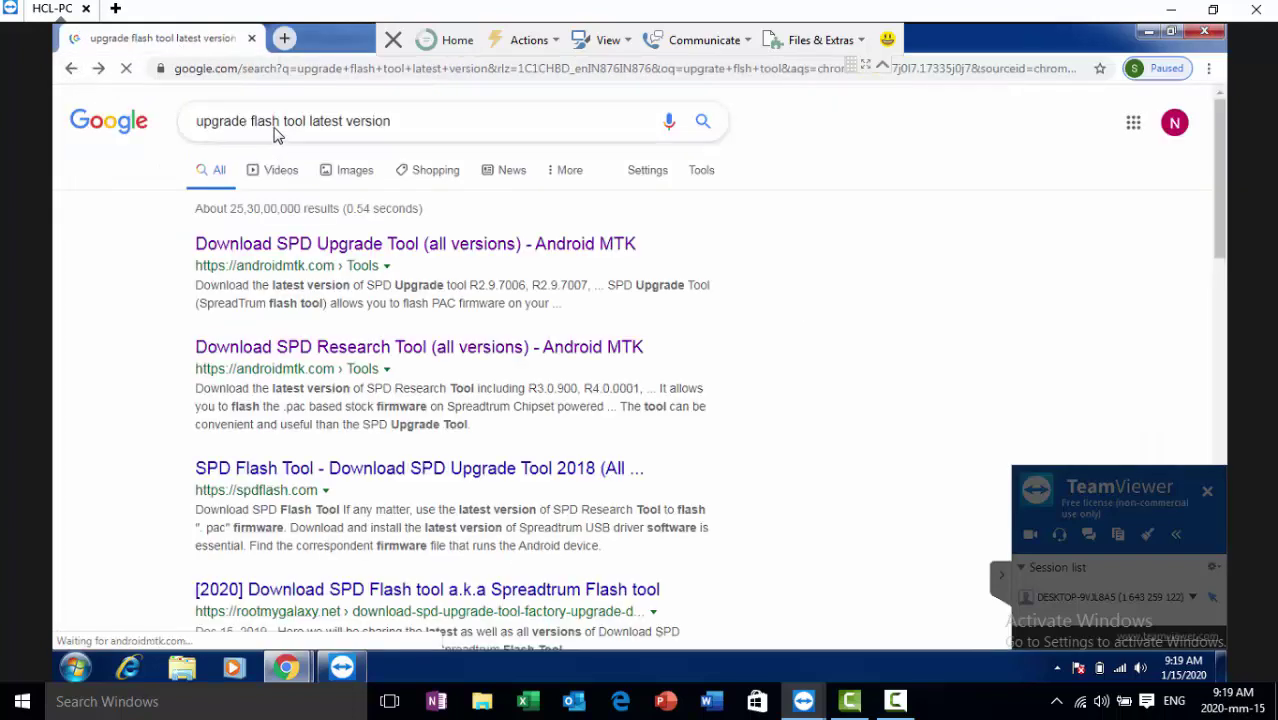
# Replace the Google query with a search for "spd cpu driver win7"
pyautogui.click(398, 128)
pyautogui.moveTo(290, 155); pyautogui.dragTo(190, 165)
pyautogui.press('BackSpace')
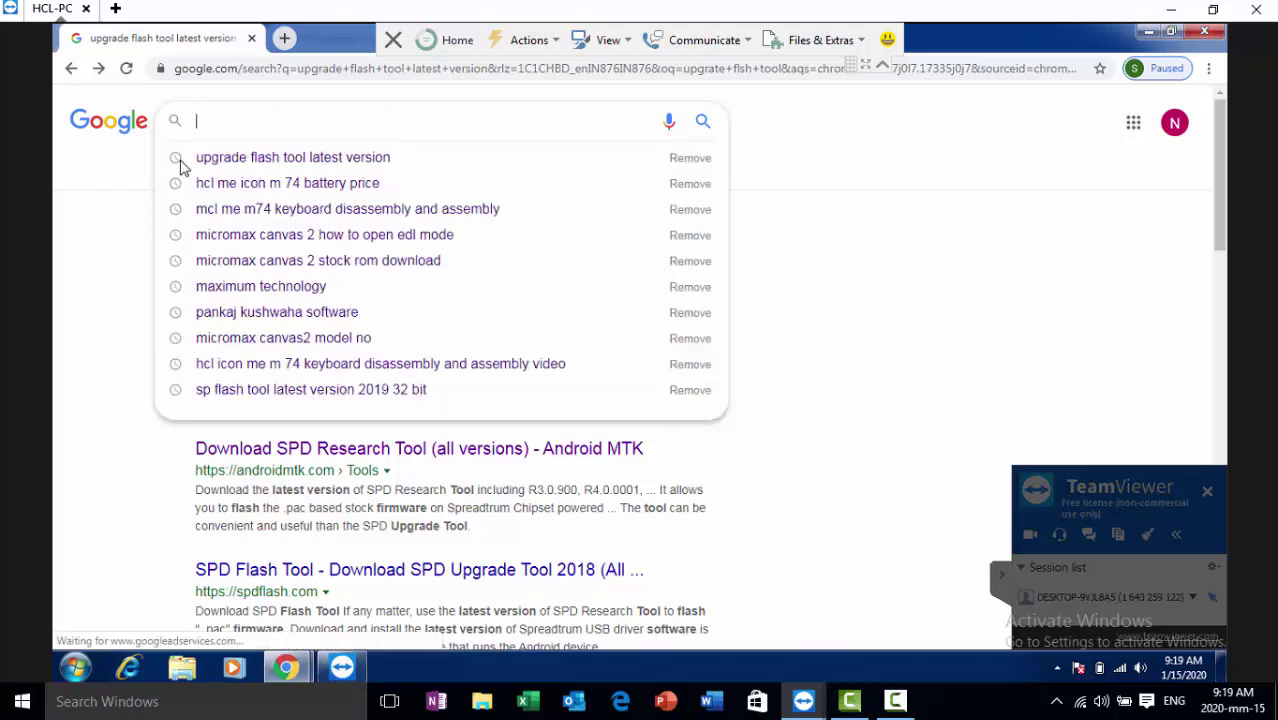
pyautogui.write('s')
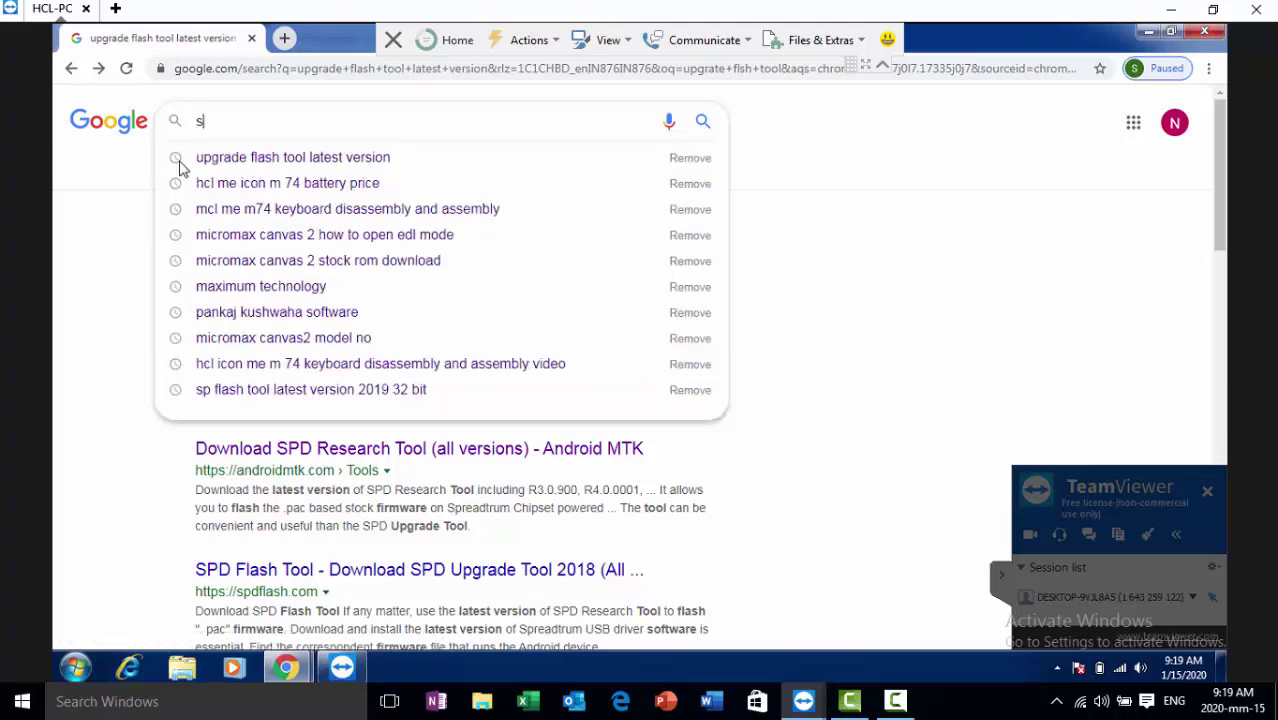
pyautogui.write('pd cpu')
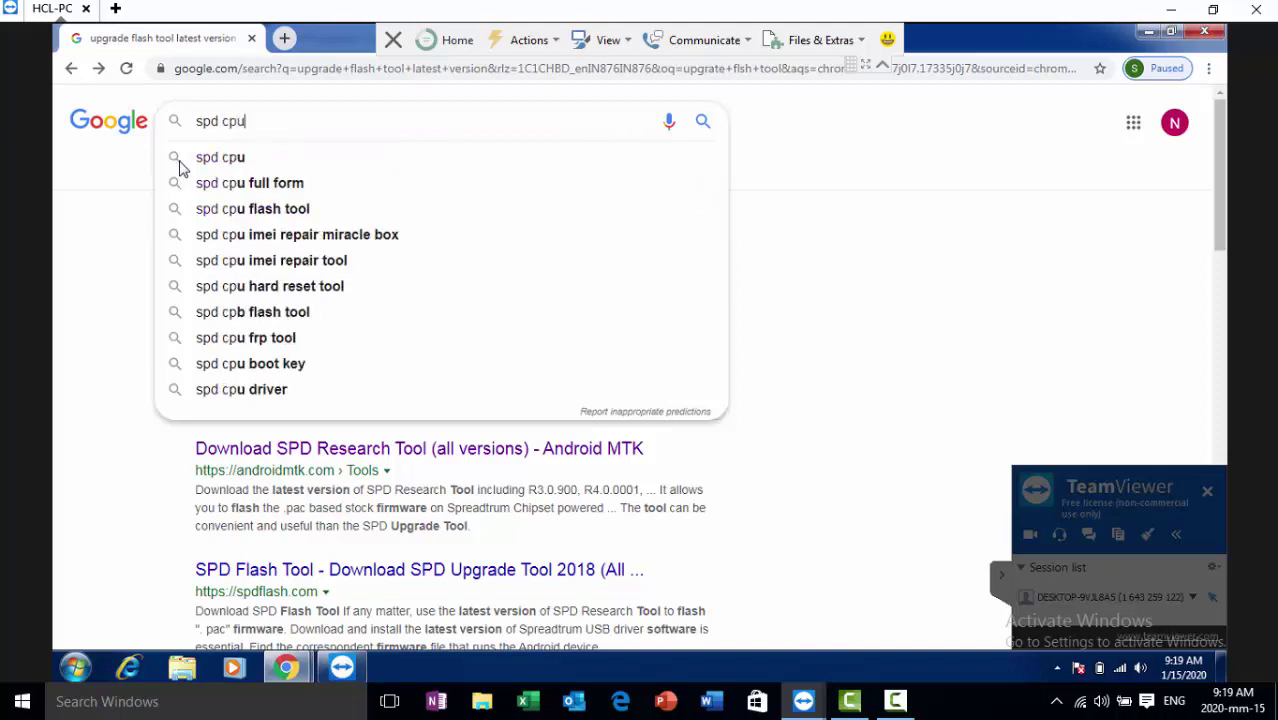
pyautogui.write(' dr')
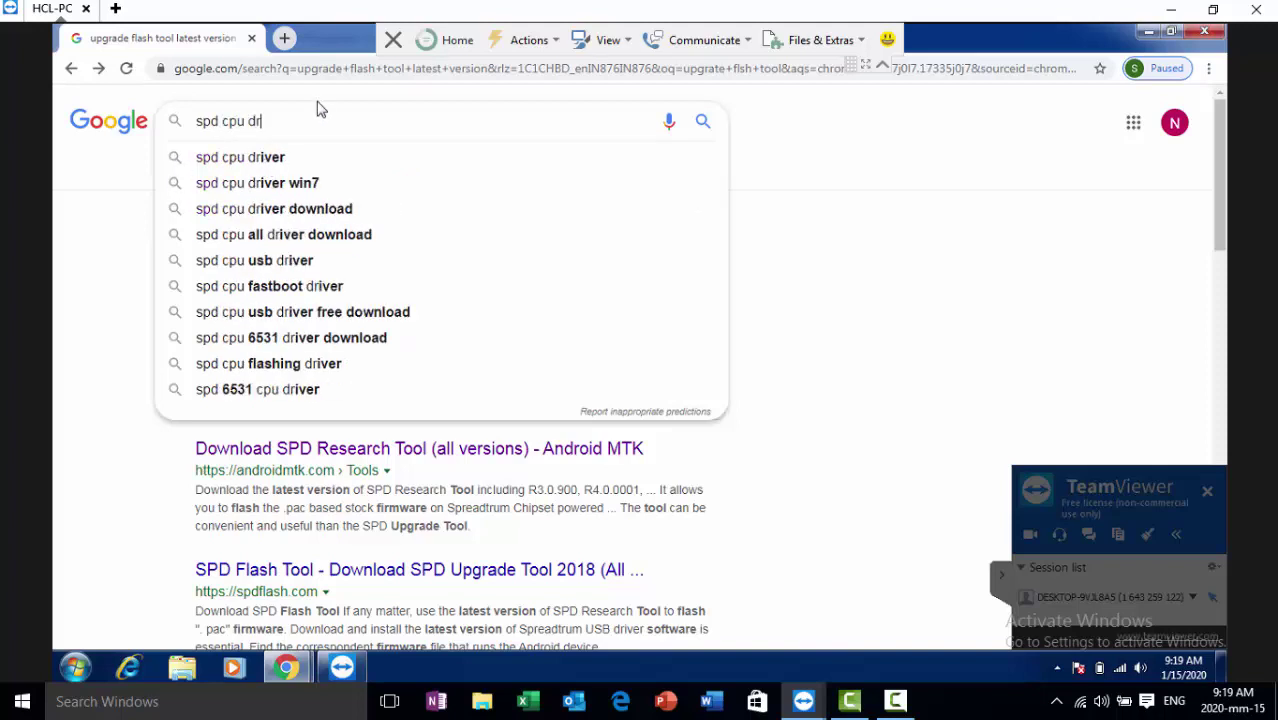
pyautogui.click(296, 184)
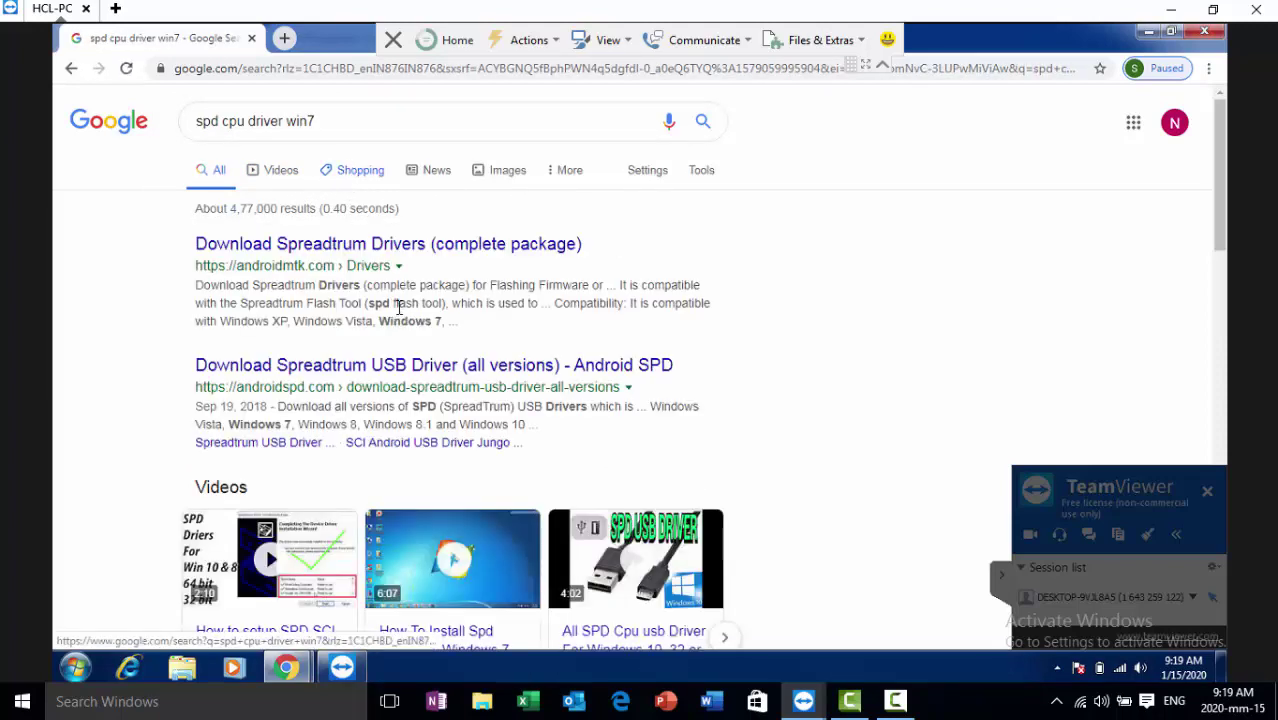
# Open Android MTK's "Download Spreadtrum Drivers (complete package)" result in a new tab and switch to it
pyautogui.rightClick(392, 248)
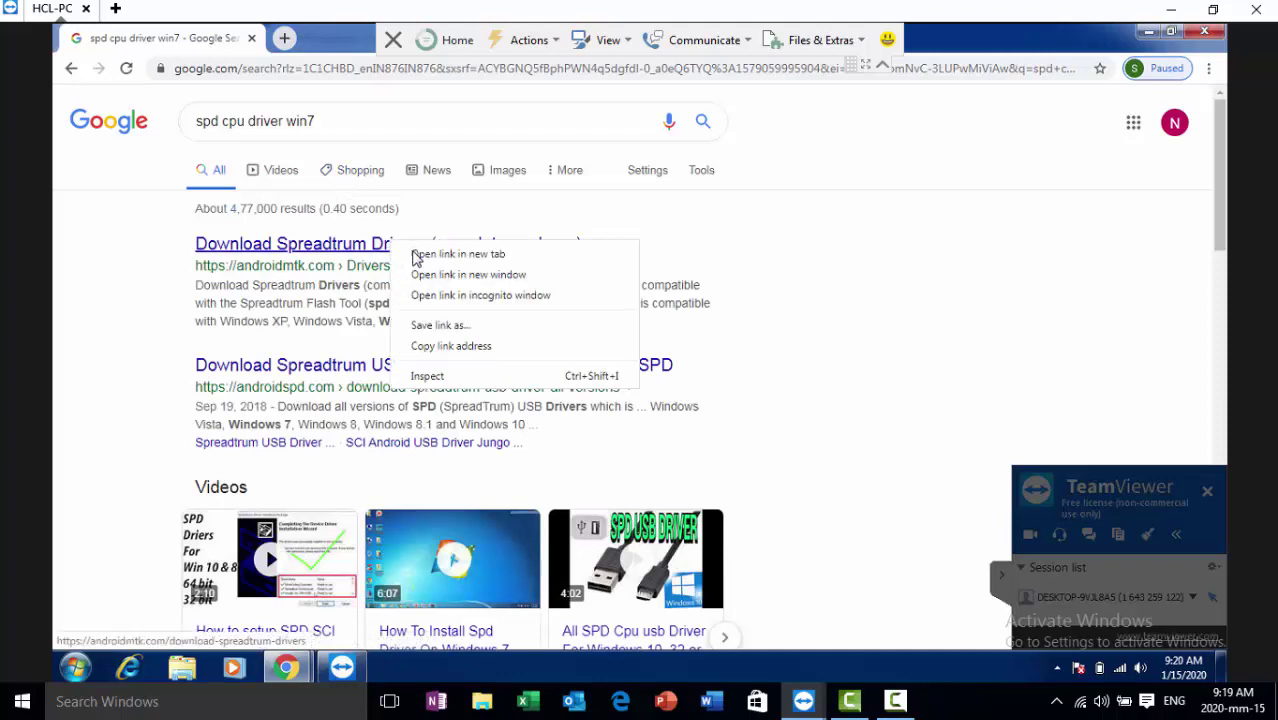
pyautogui.click(418, 258)
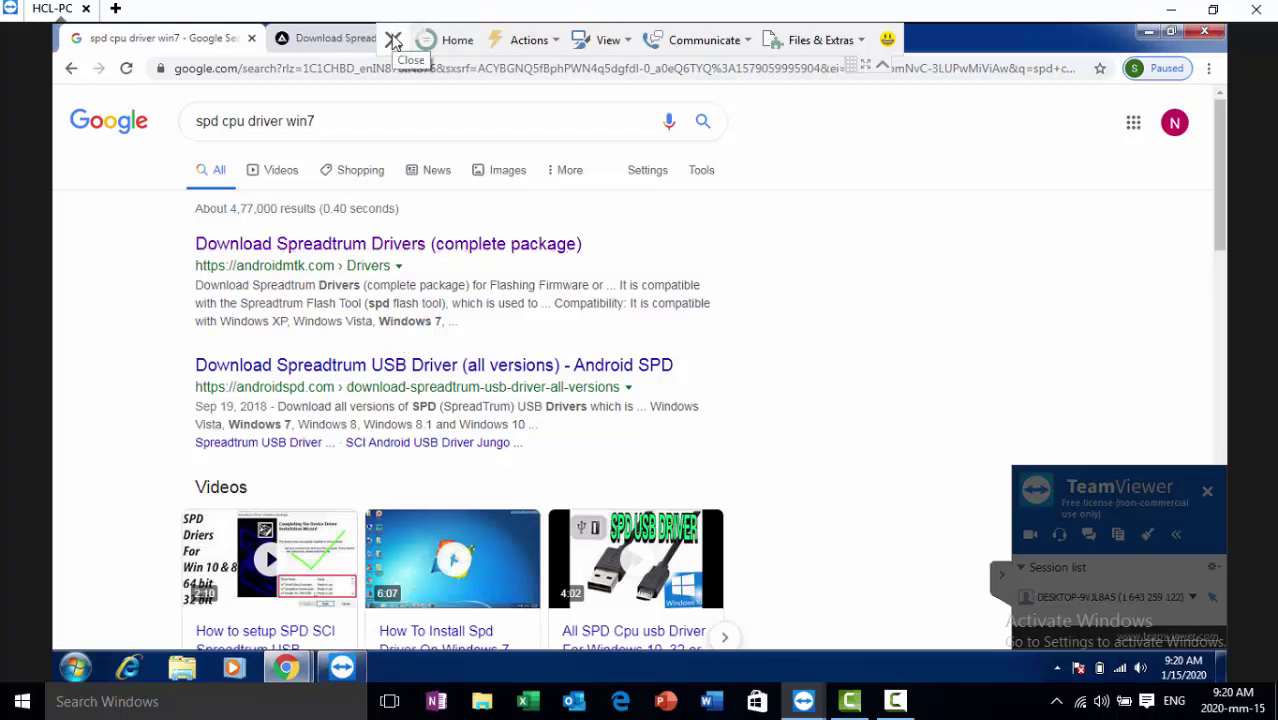
pyautogui.click(337, 39)
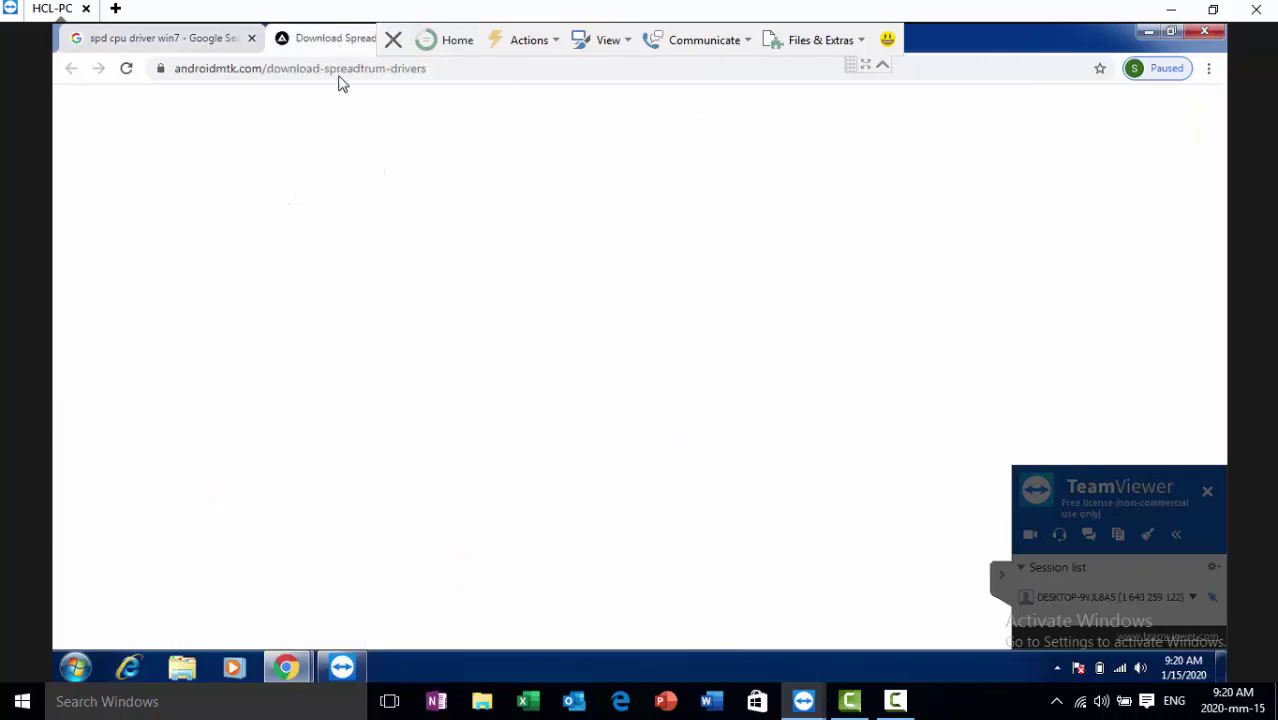
# Examine the driver packages offered in the Download Spreadtrum Drivers section of the Android MTK page
pyautogui.scroll(-6, 395, 298)
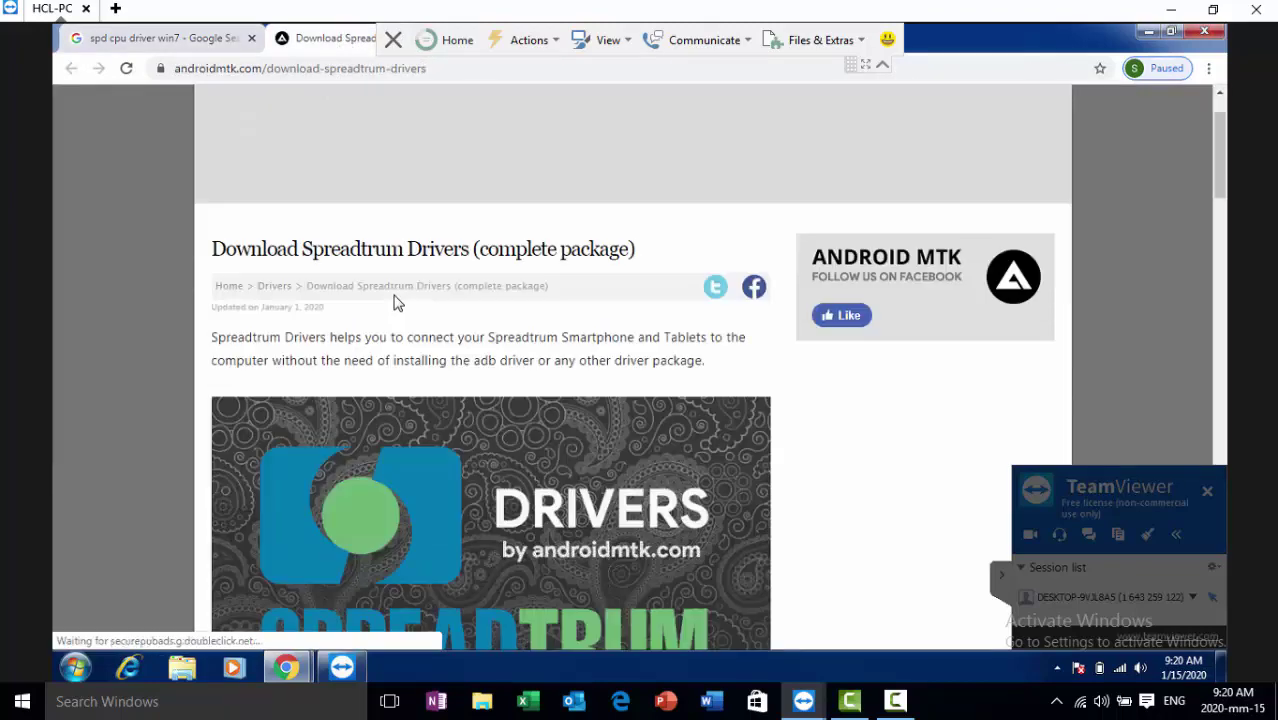
pyautogui.scroll(-6, 398, 298)
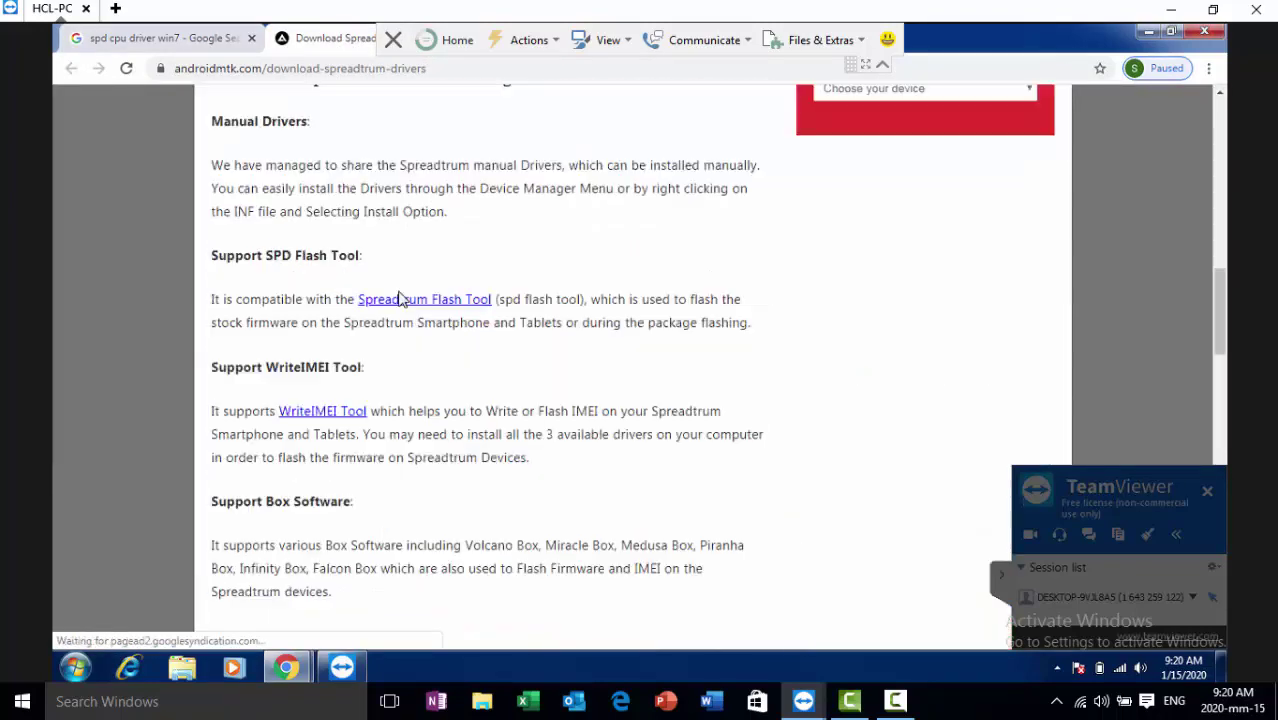
pyautogui.scroll(-3, 398, 298)
pyautogui.scroll(-5, 398, 298)
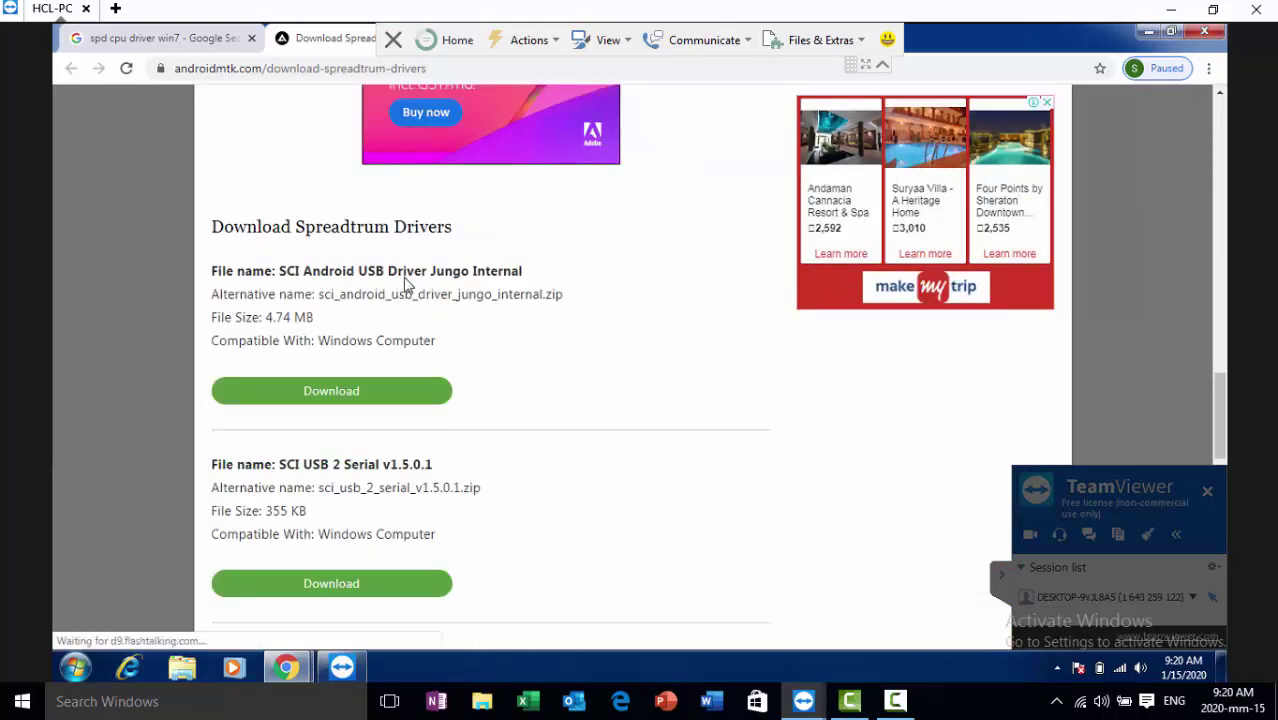
pyautogui.scroll(-3, 404, 279)
pyautogui.scroll(-4, 404, 279)
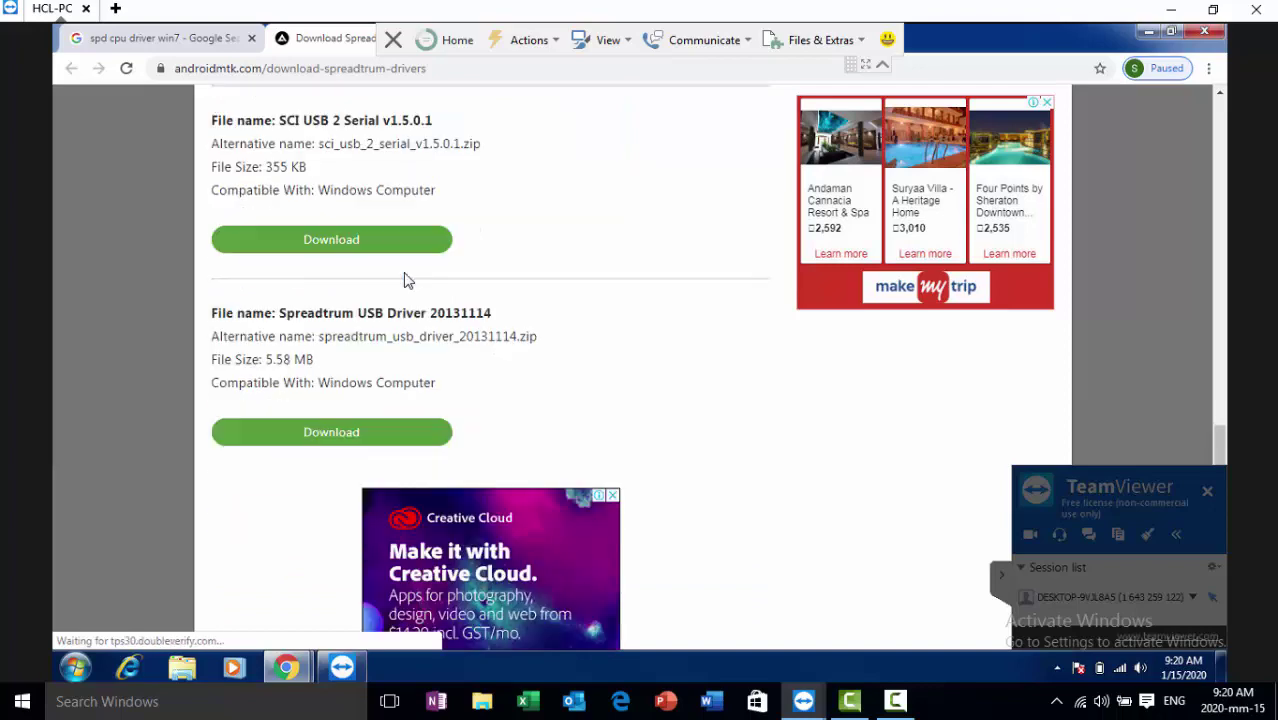
pyautogui.scroll(2, 408, 277)
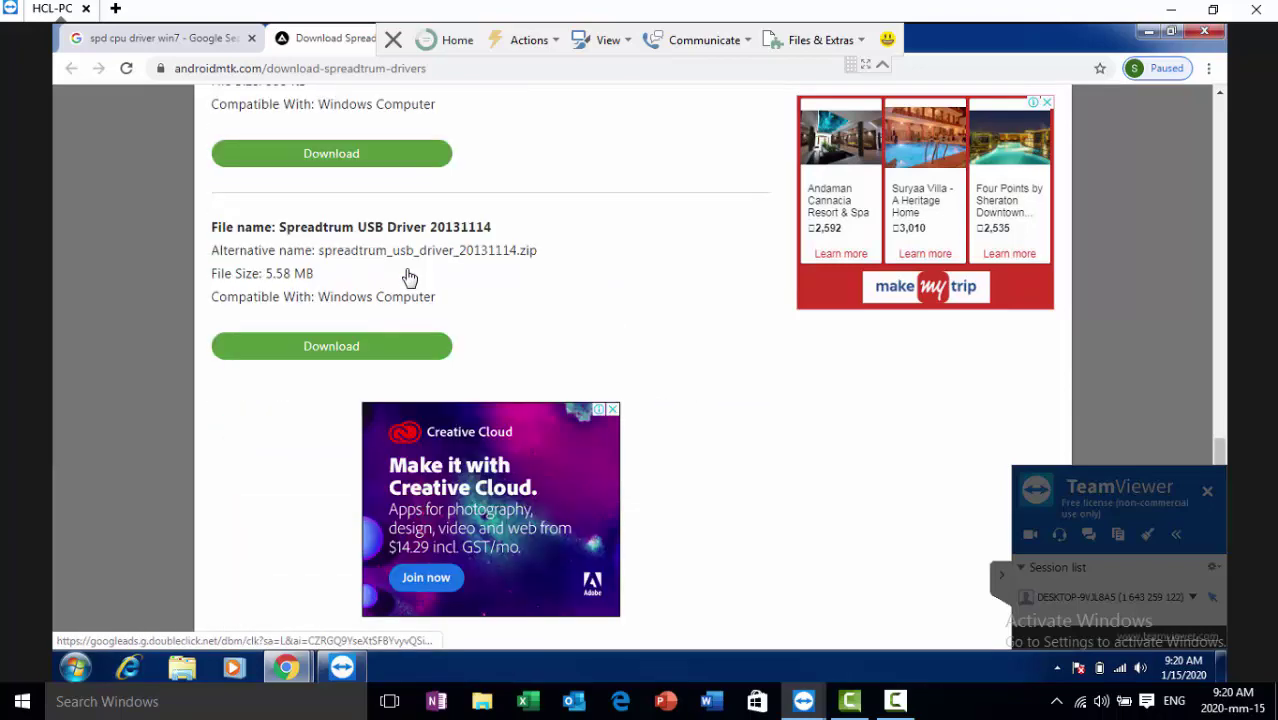
pyautogui.scroll(2, 621, 298)
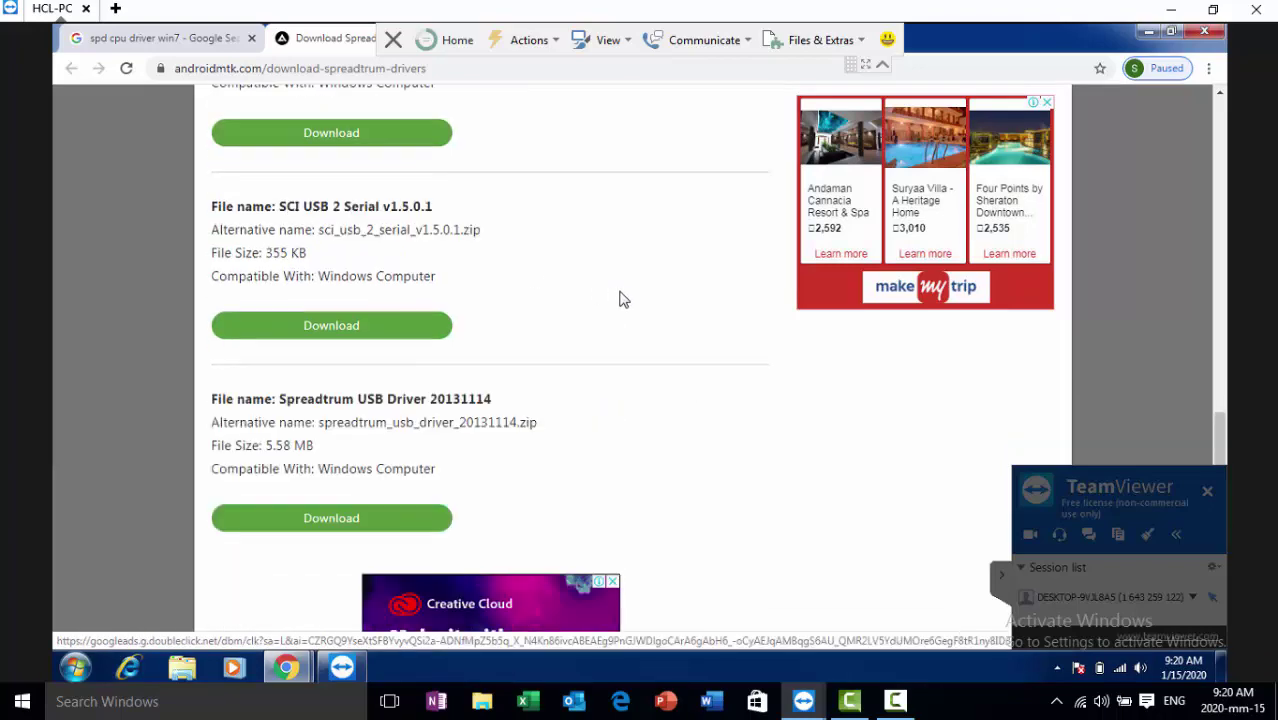
pyautogui.scroll(2, 621, 298)
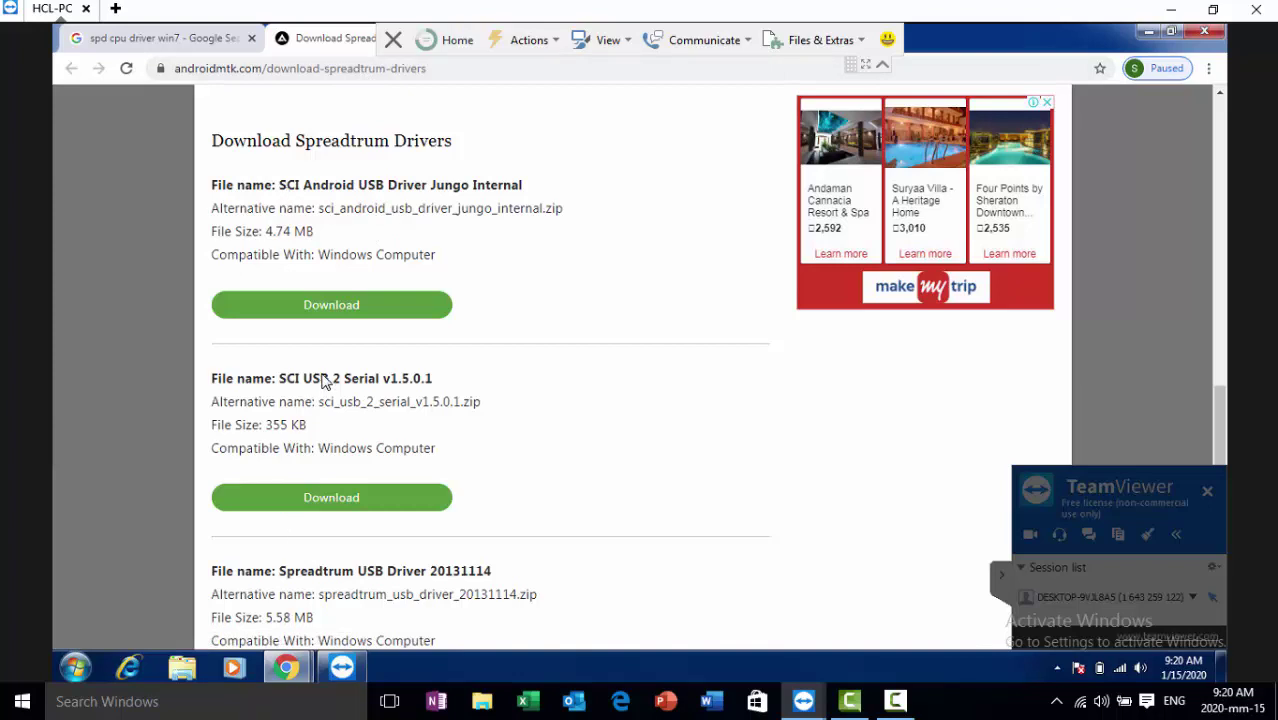
pyautogui.scroll(-1, 633, 303)
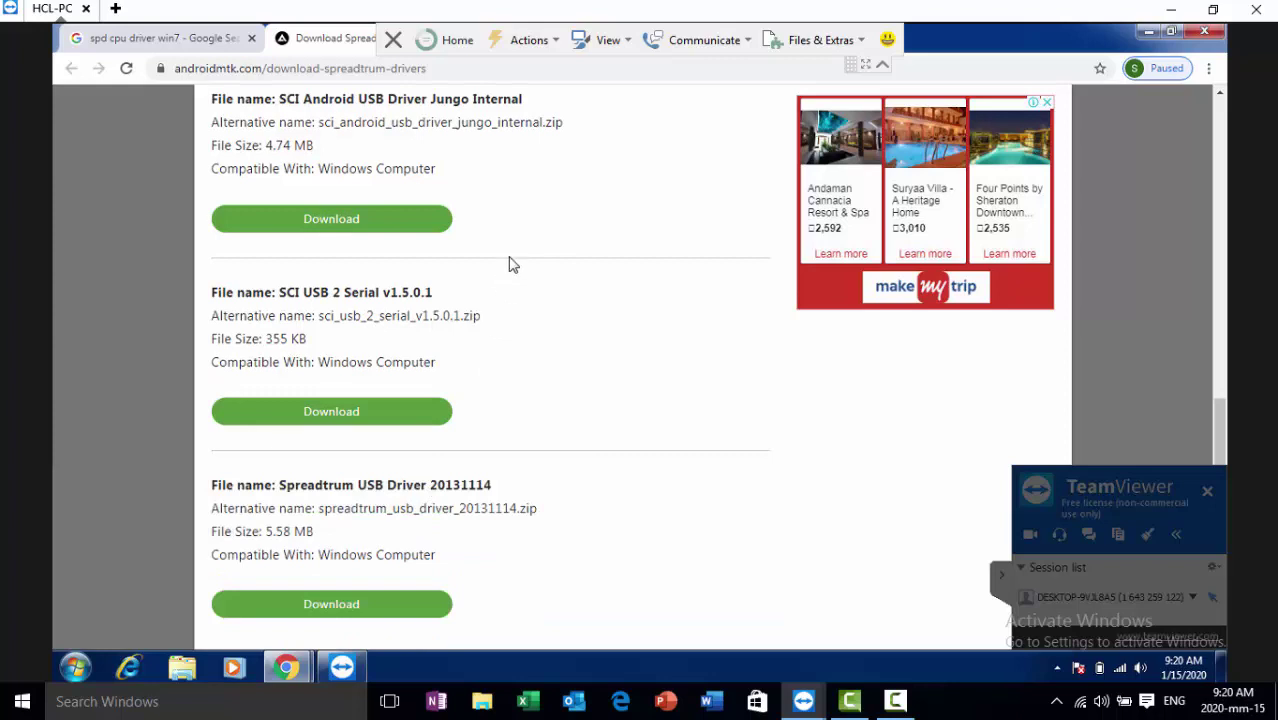
pyautogui.scroll(1, 510, 265)
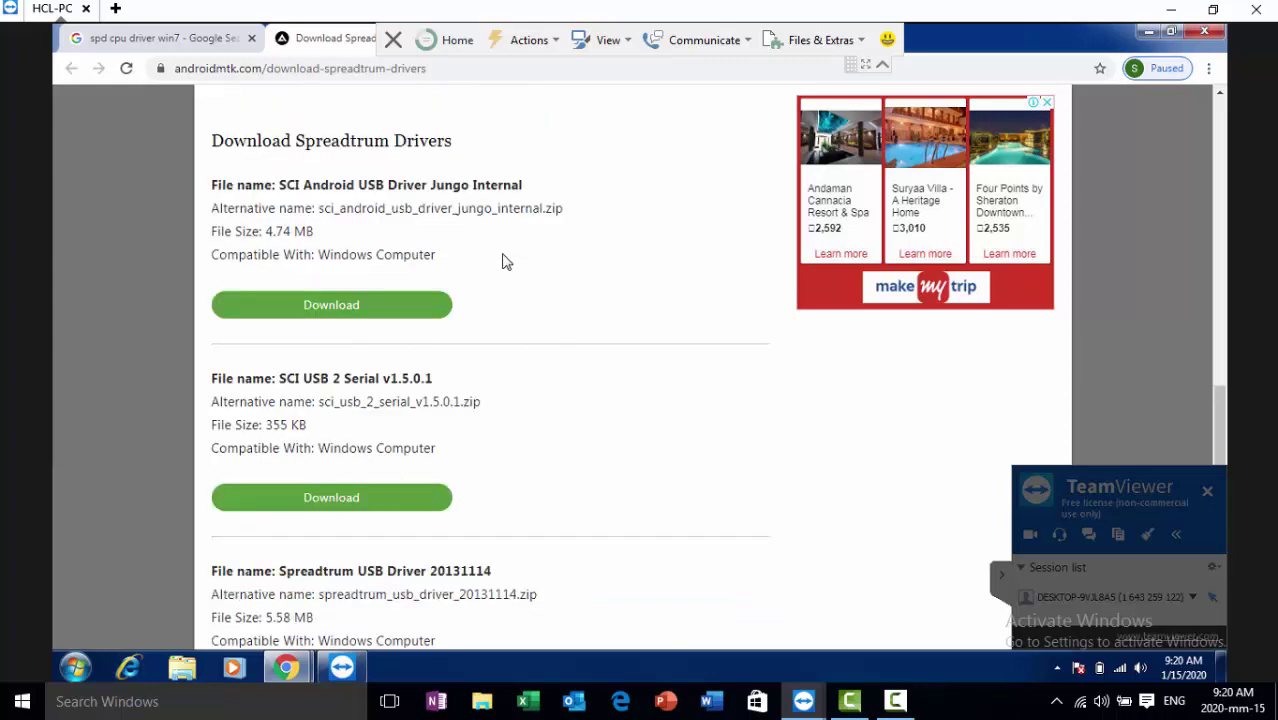
# Follow the download link for SCI Android USB Driver Jungo Internal through its file information page to MediaFire
pyautogui.click(331, 307)
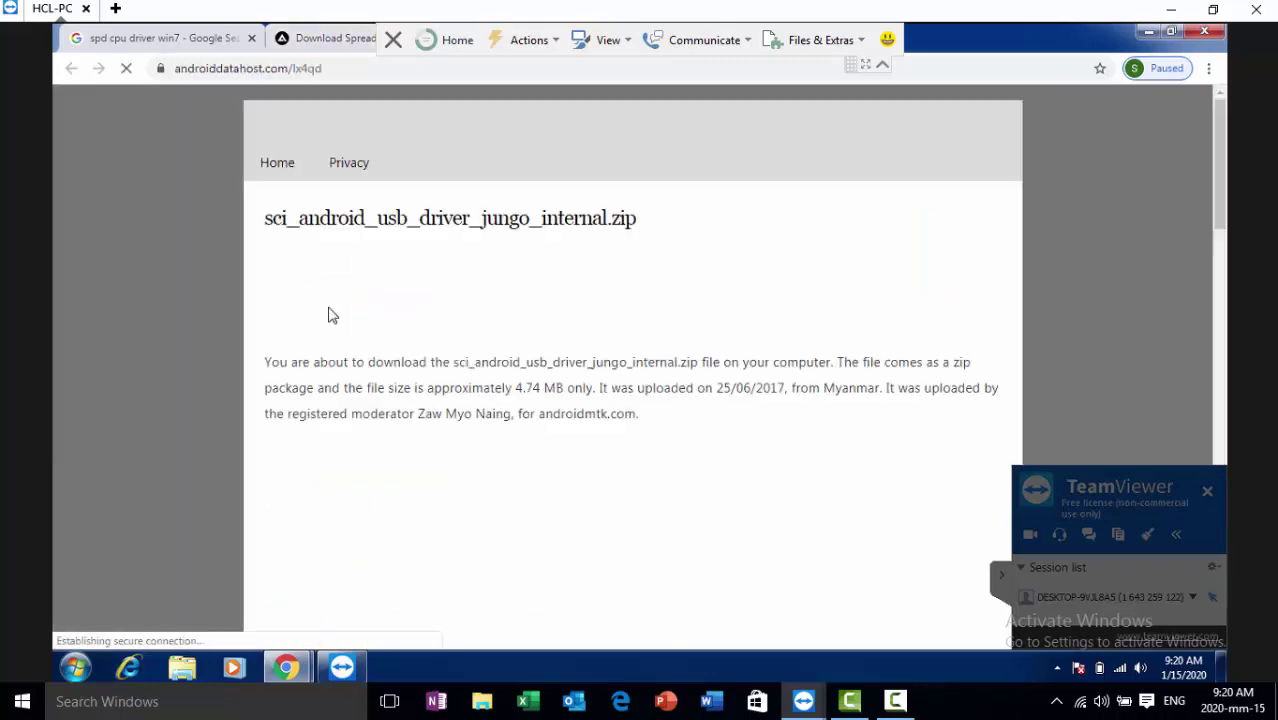
pyautogui.scroll(-4, 810, 242)
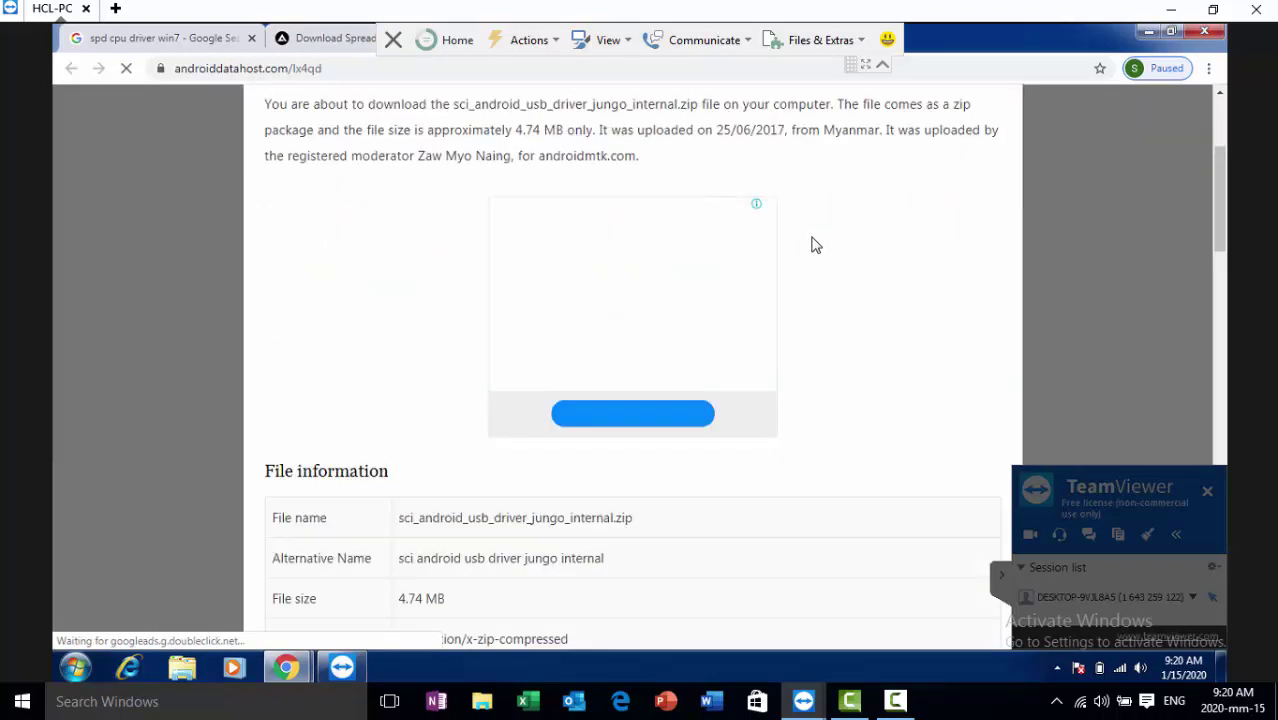
pyautogui.scroll(-3, 815, 244)
pyautogui.scroll(-3, 815, 240)
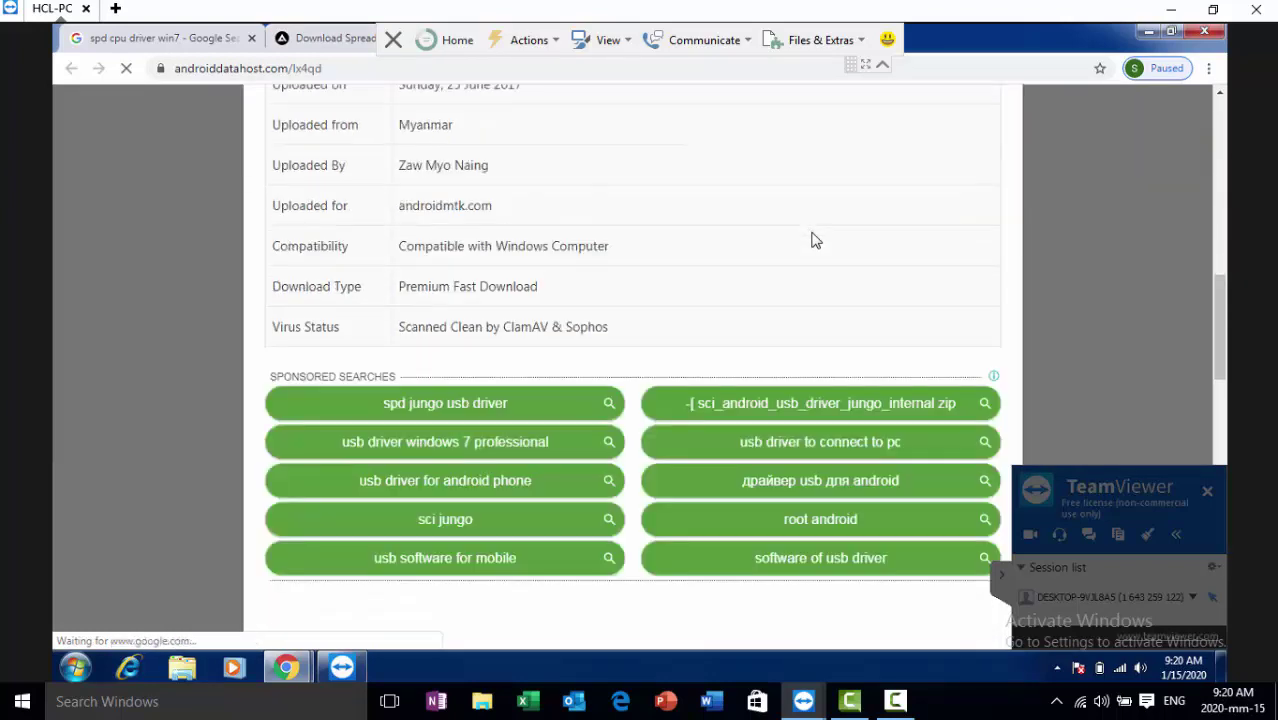
pyautogui.scroll(-3, 815, 237)
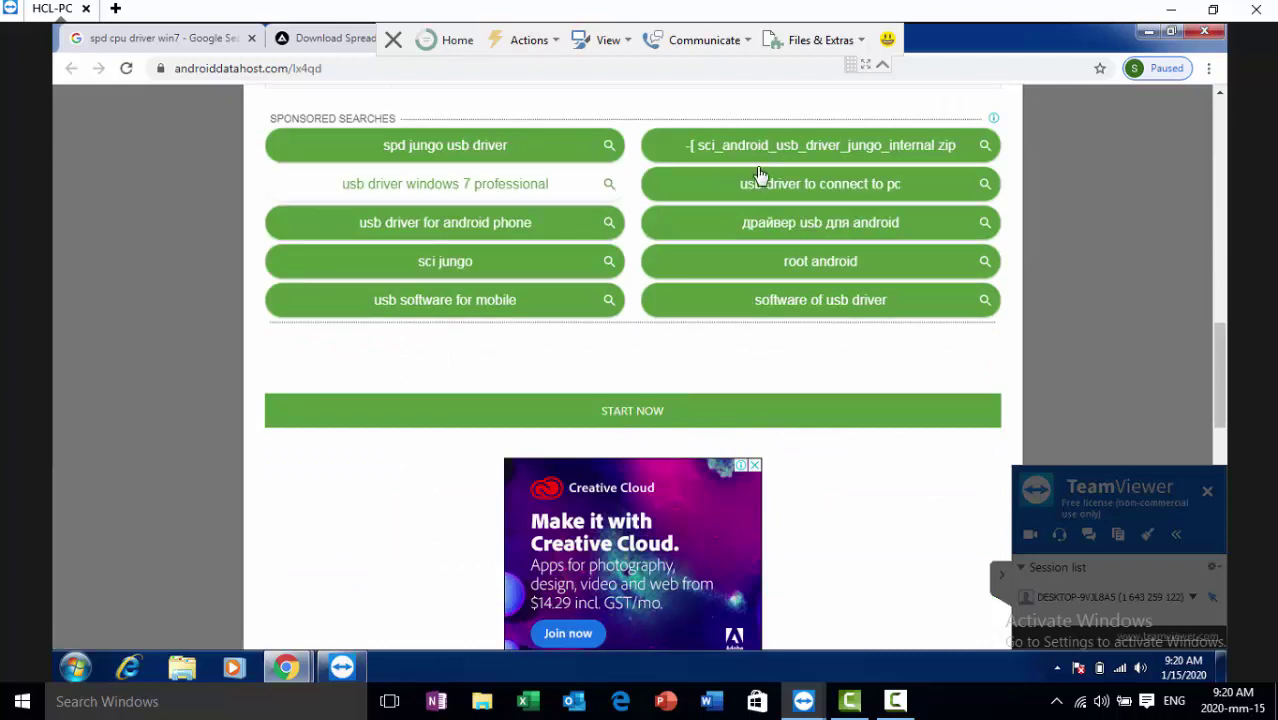
pyautogui.moveTo(997, 122)
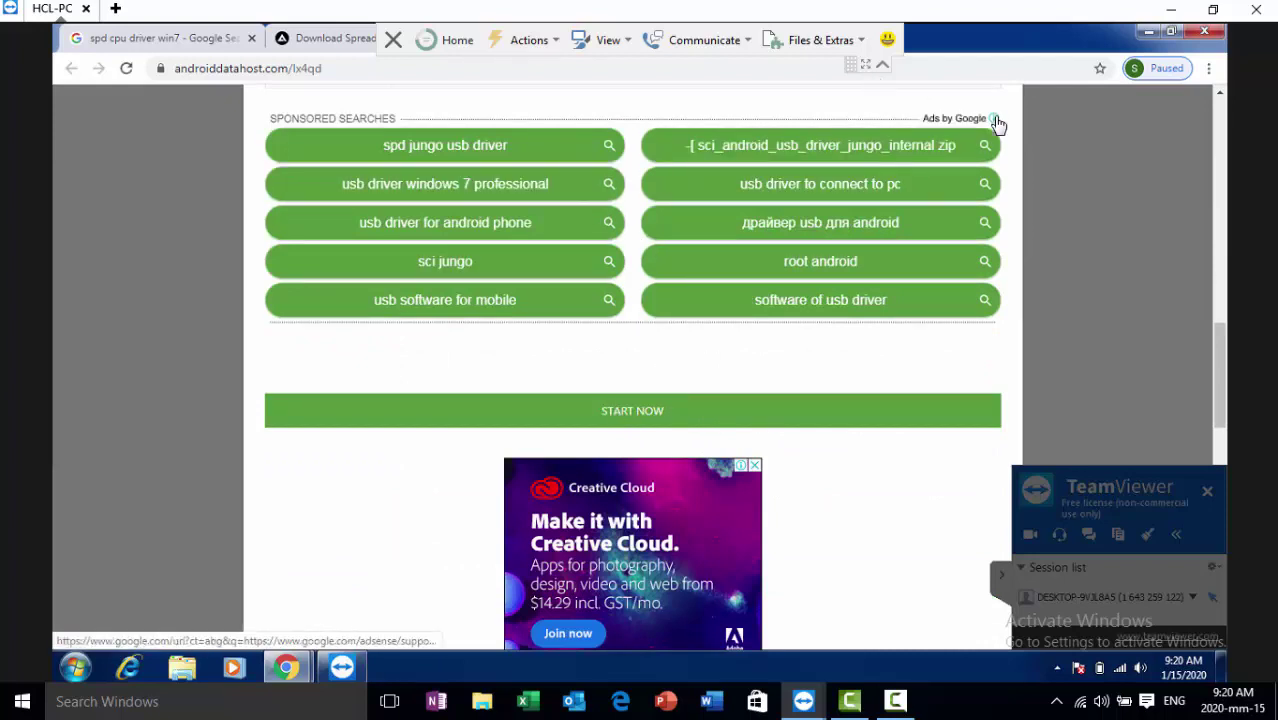
pyautogui.scroll(-3, 670, 405)
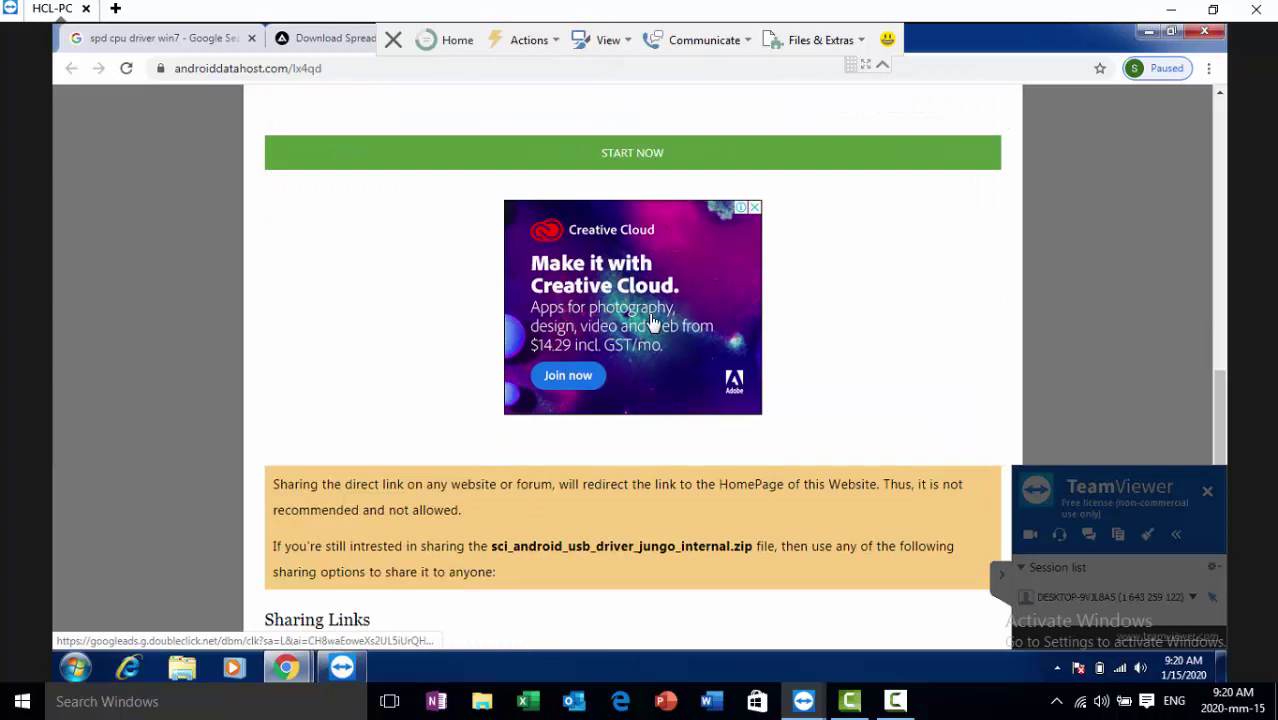
pyautogui.click(688, 155)
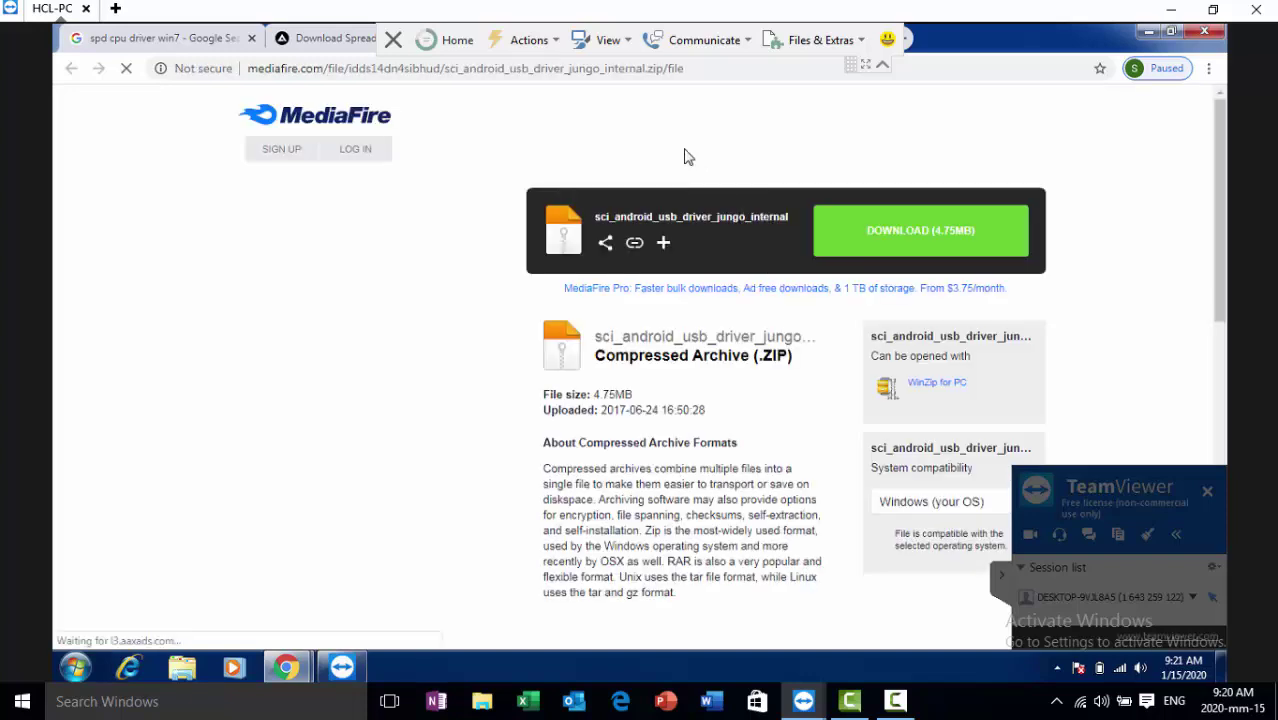
# Download sci_android_usb_driver_jungo_internal.zip from MediaFire into the Downloads\Compressed folder and show it there
pyautogui.click(914, 231)
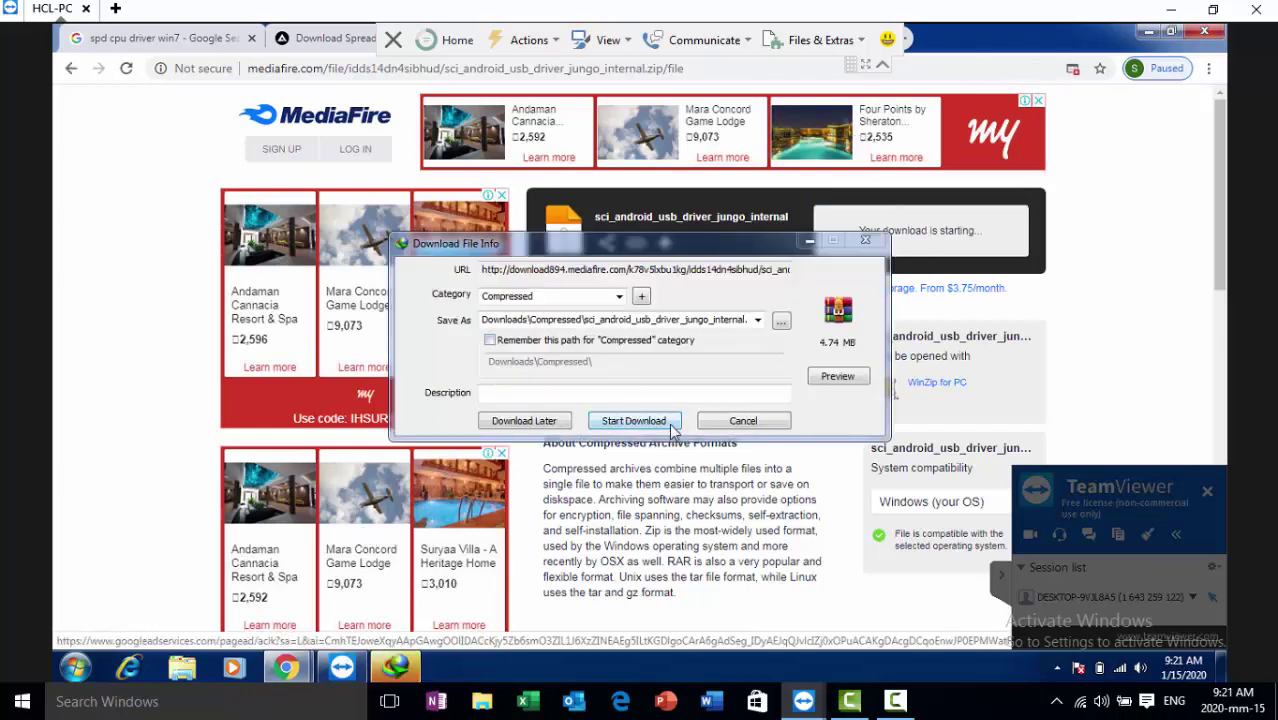
pyautogui.click(670, 425)
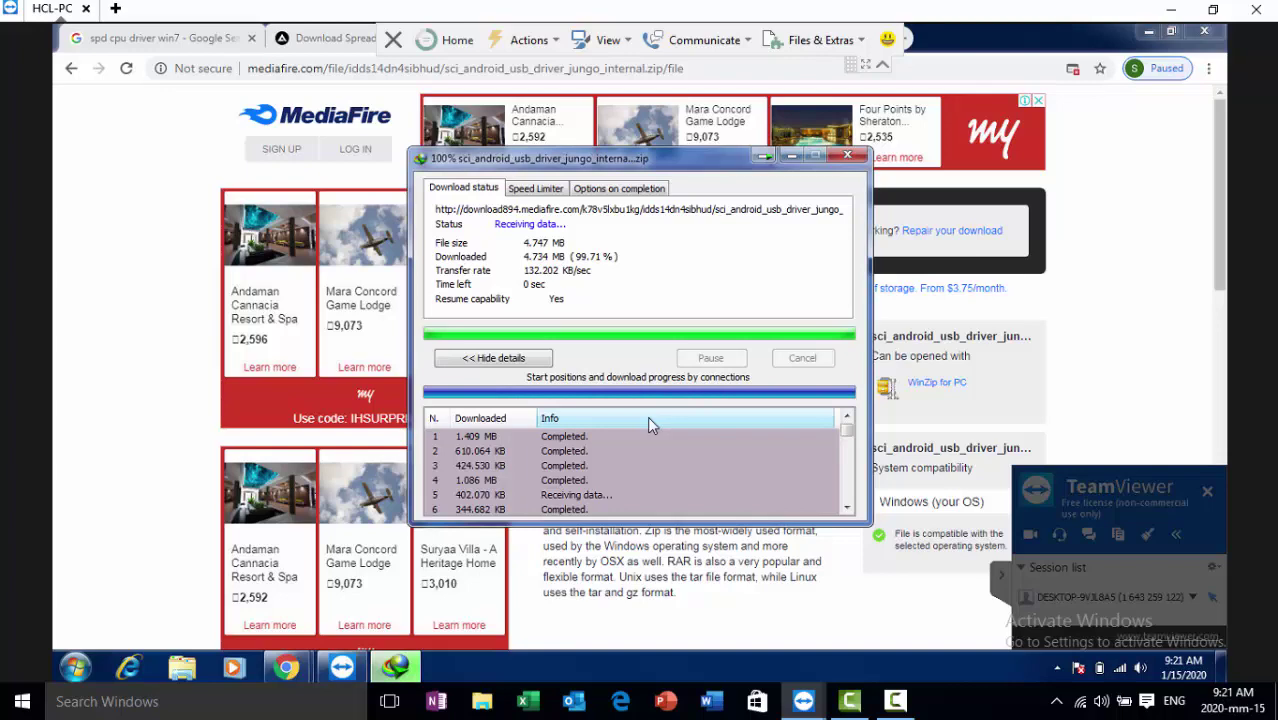
pyautogui.press('Escape')
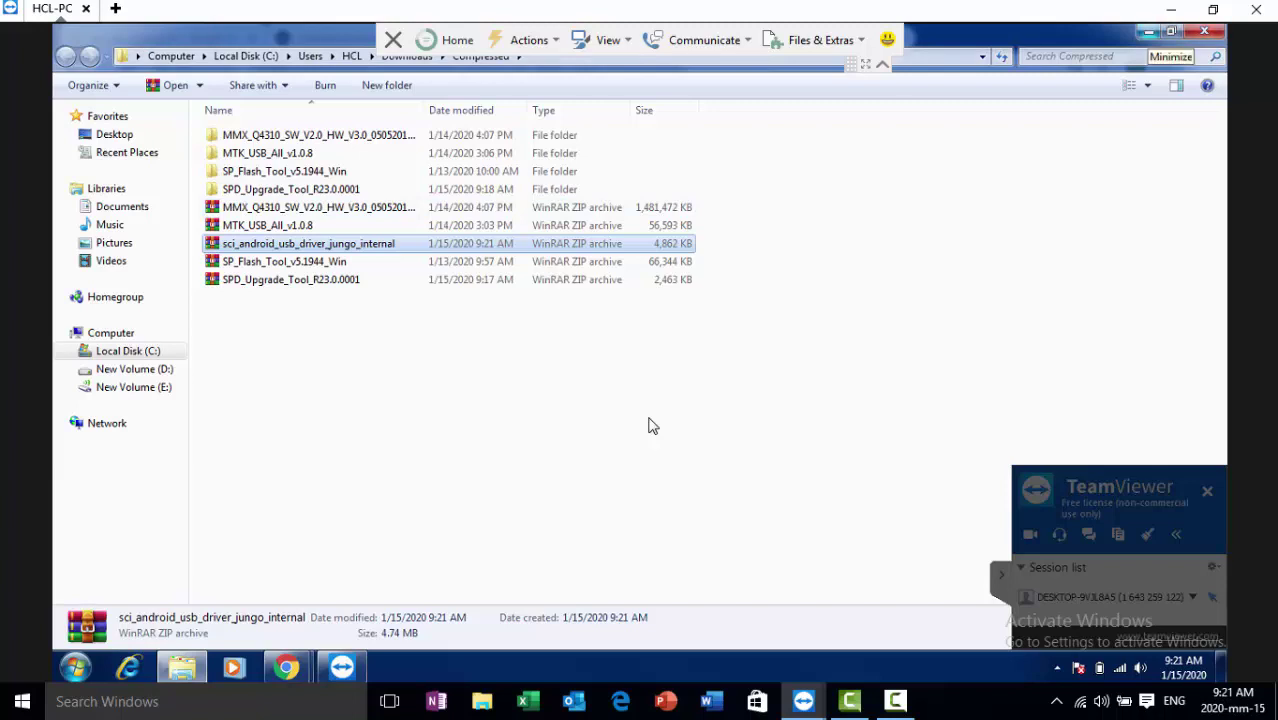
# Return to the browser and close the MediaFire and Android Data Host tabs for sci_android_usb_driver_jungo_internal.zip
pyautogui.hotkey('alt', 'Tab')
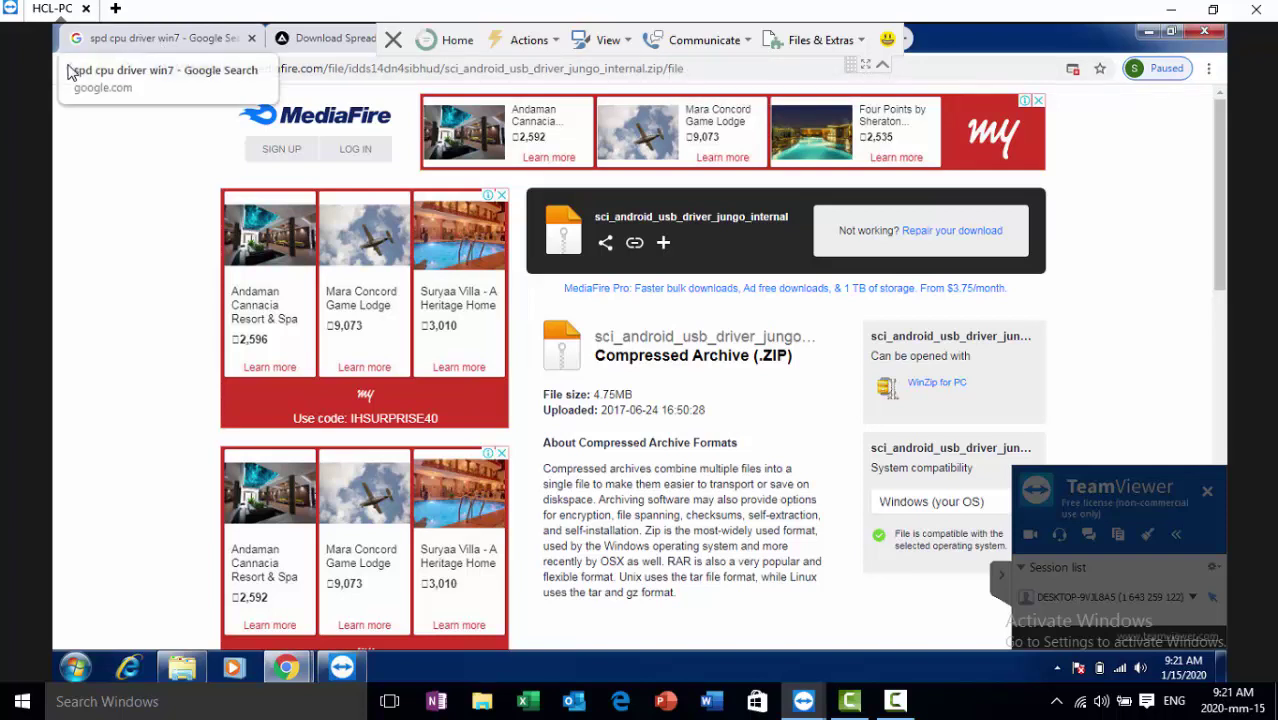
pyautogui.click(365, 190)
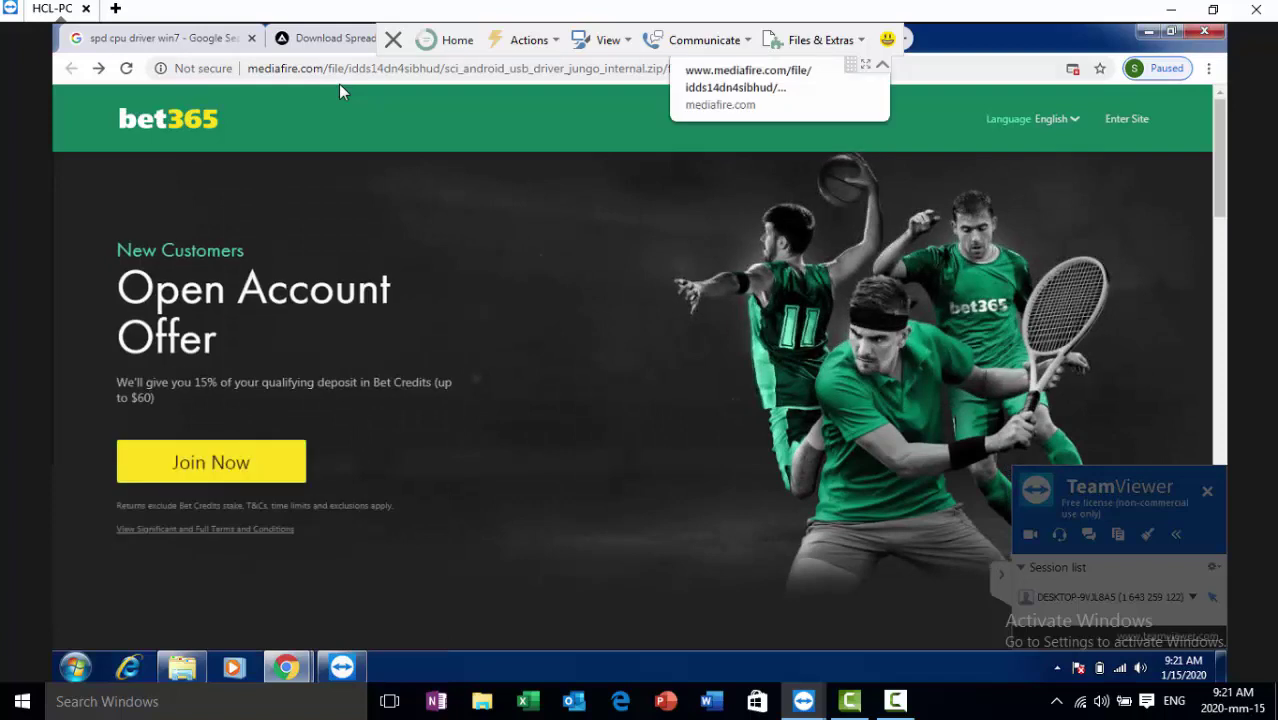
pyautogui.hotkey('ctrl', 'w')
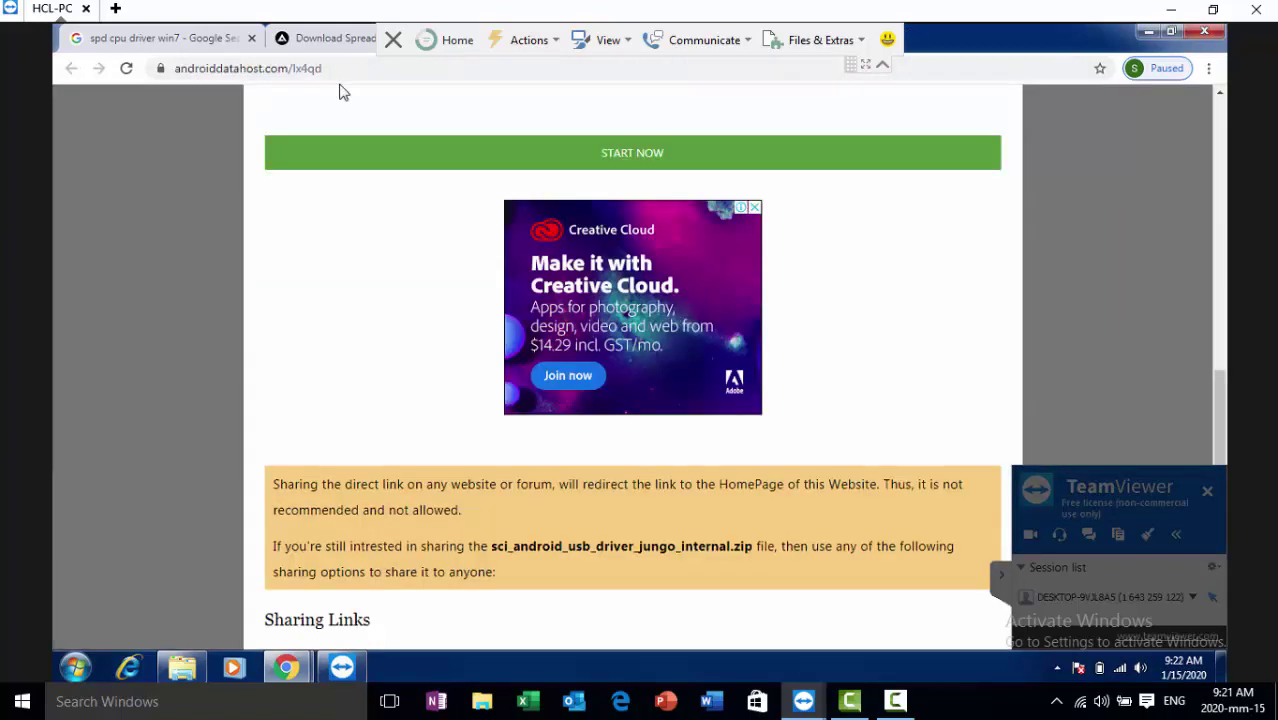
pyautogui.scroll(7, 338, 91)
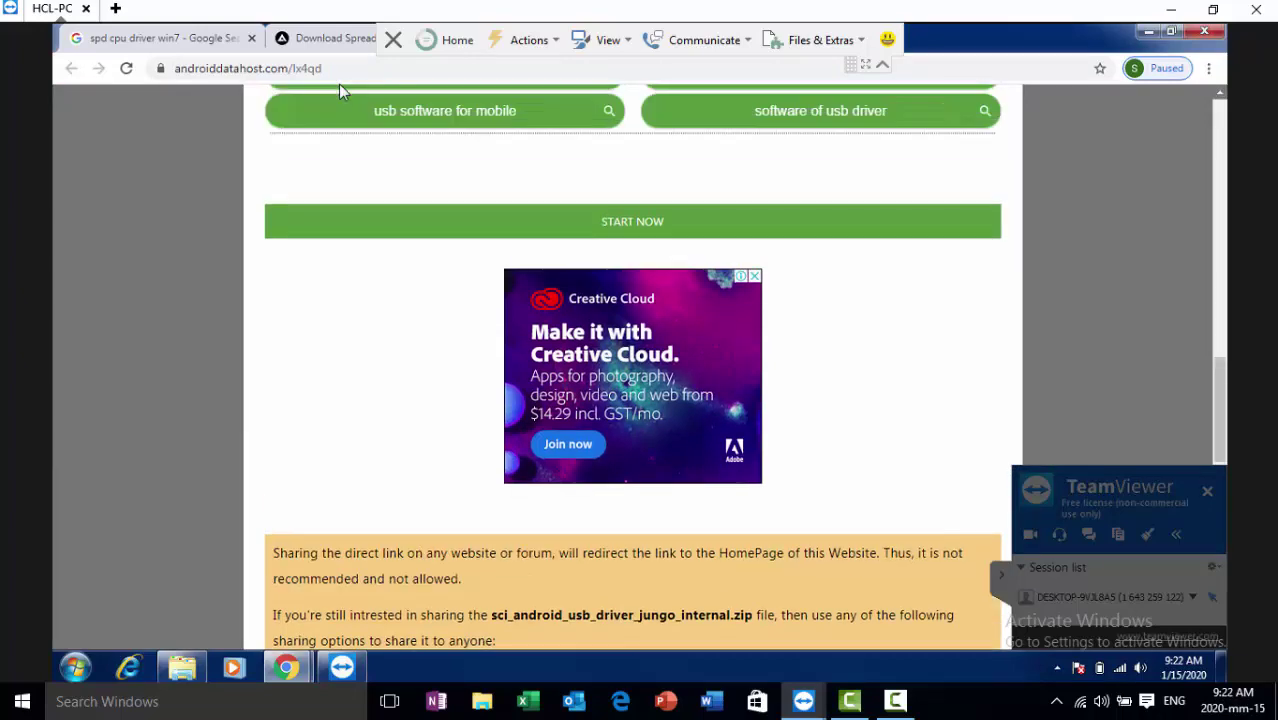
pyautogui.scroll(8, 338, 91)
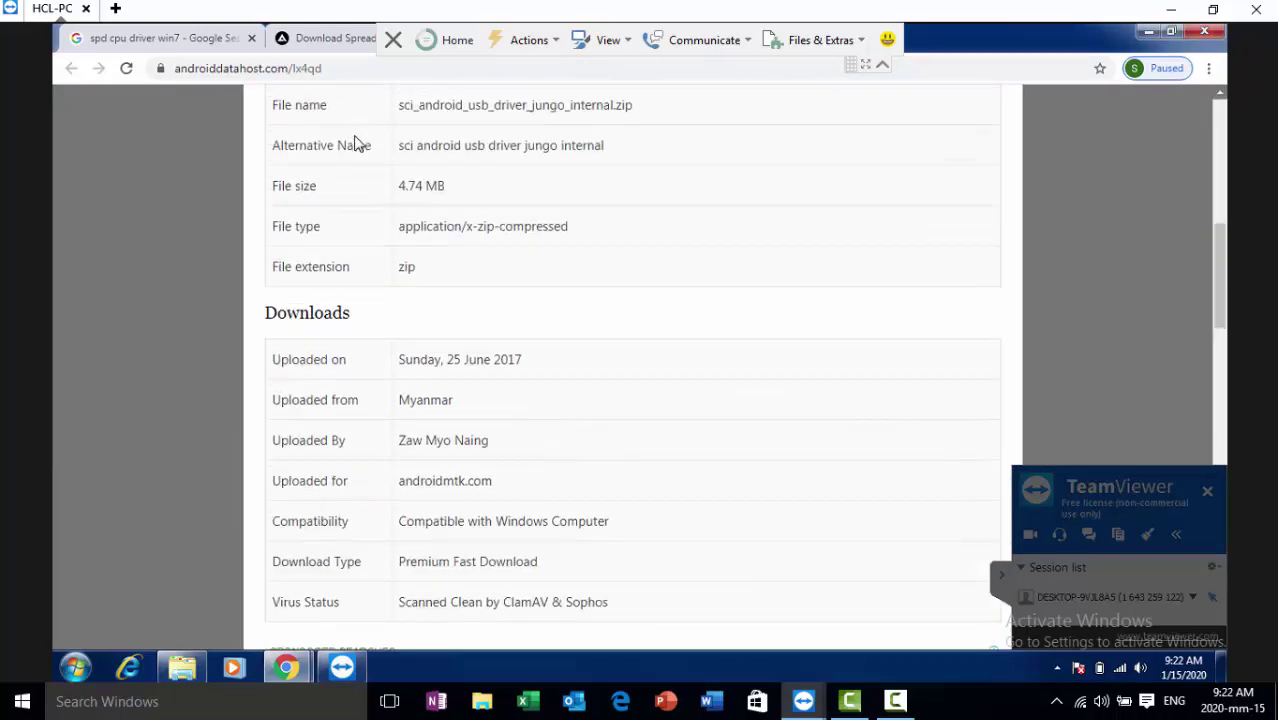
pyautogui.scroll(1, 356, 141)
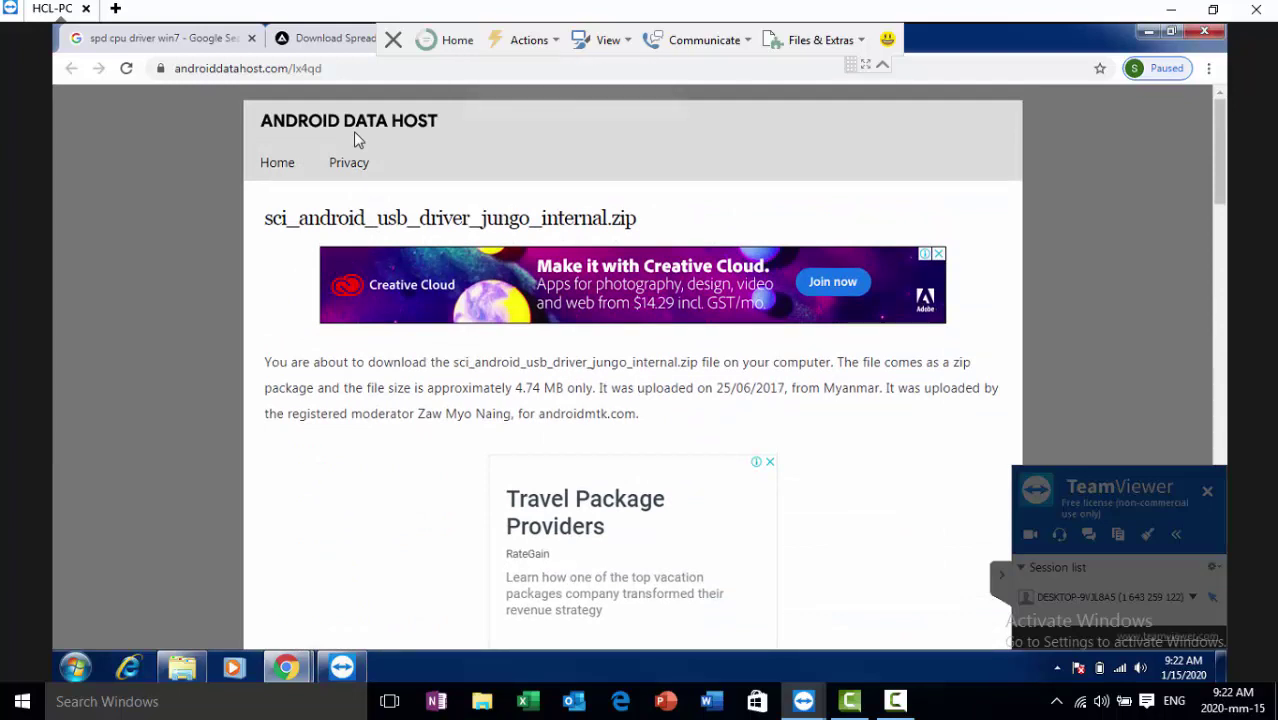
pyautogui.hotkey('ctrl', 'w')
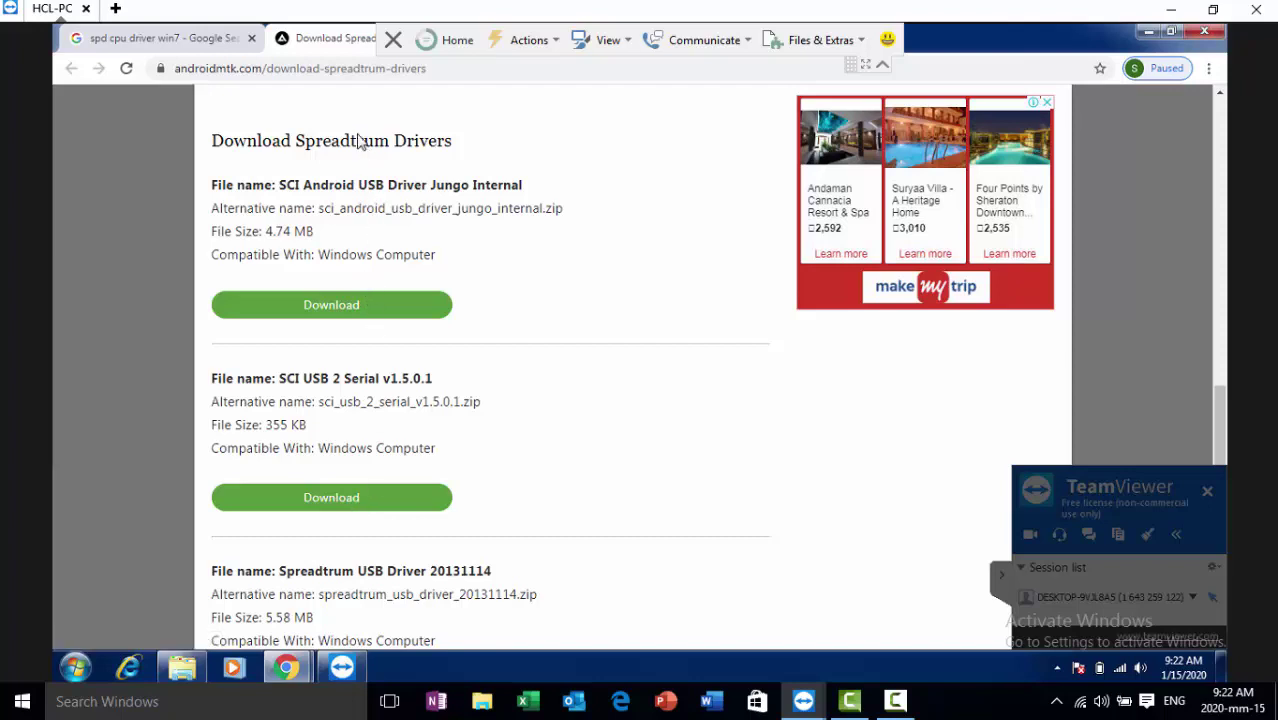
# Try to download SCI USB 2 Serial v1.5.0.1 through its Android Data Host file information page and MediaFire
pyautogui.click(334, 510)
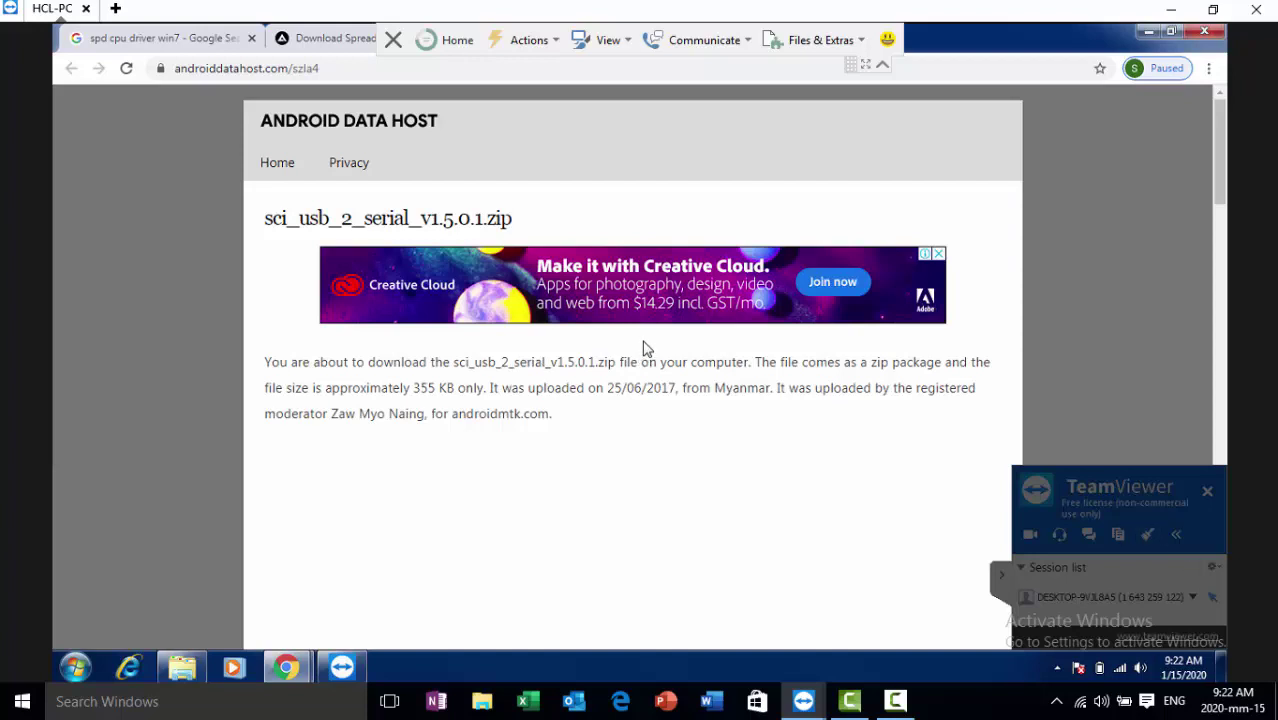
pyautogui.scroll(-3, 645, 347)
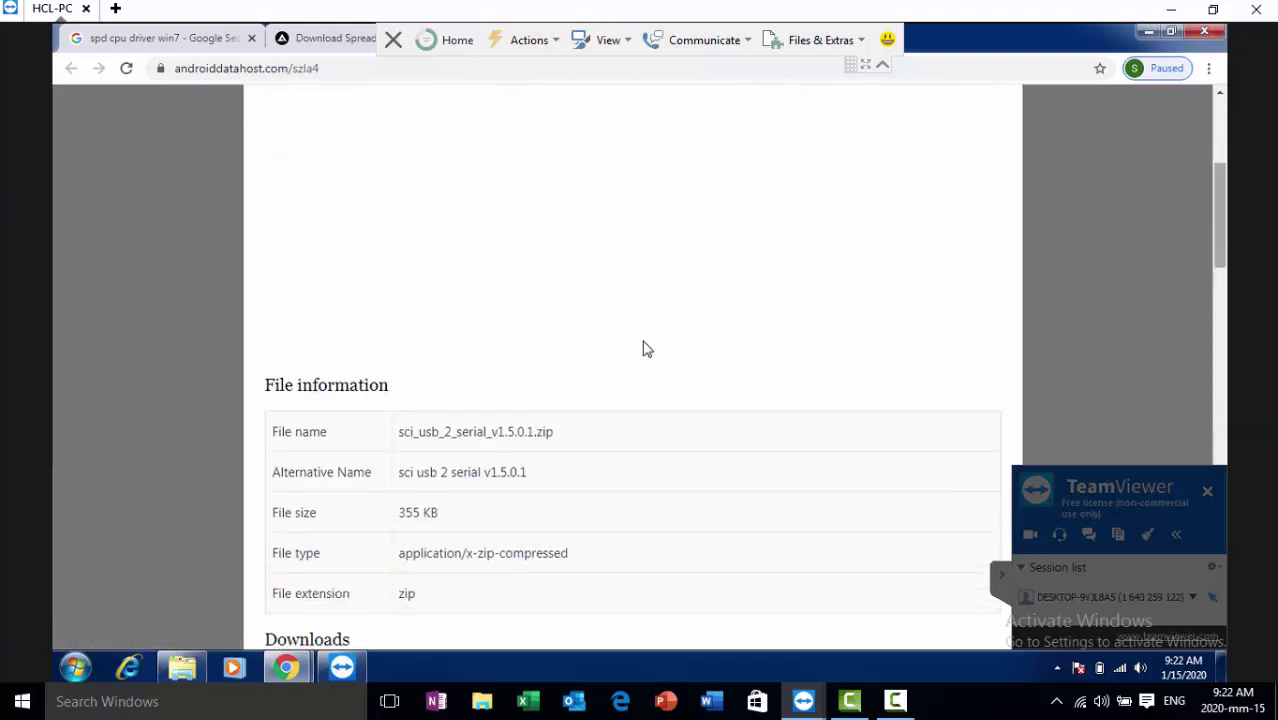
pyautogui.scroll(-3, 645, 348)
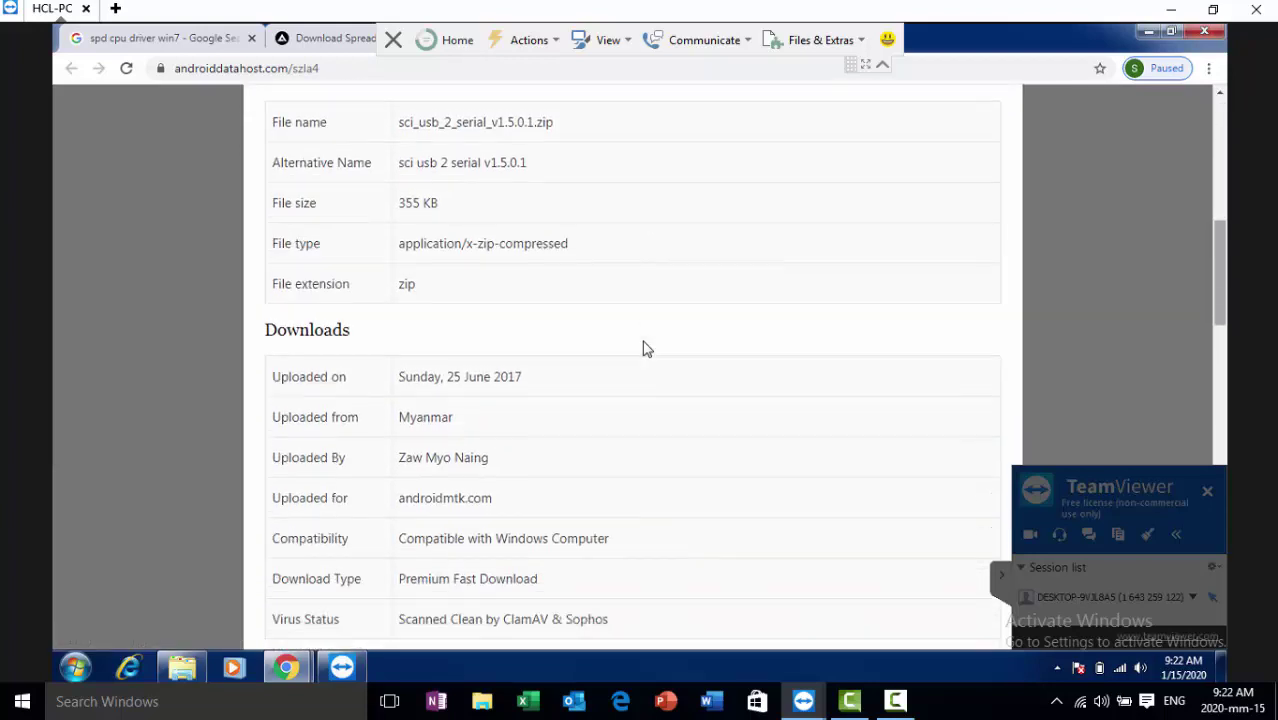
pyautogui.scroll(-3, 645, 348)
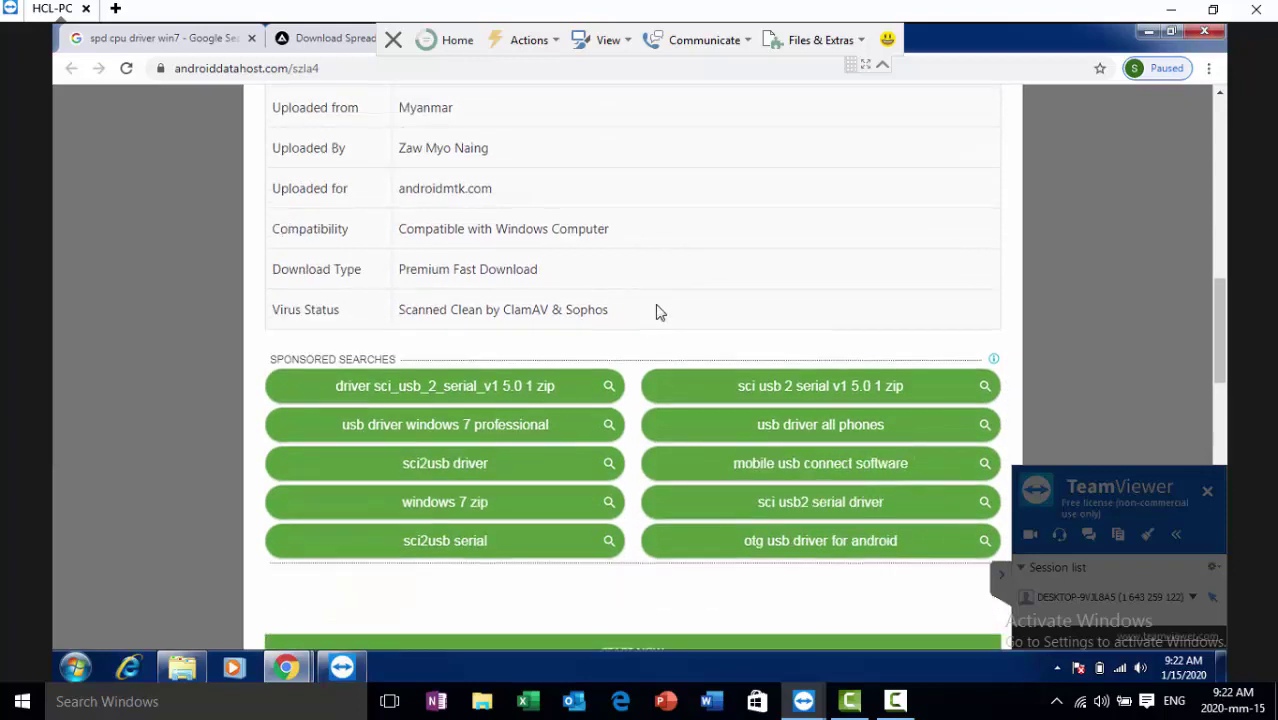
pyautogui.scroll(-1, 657, 300)
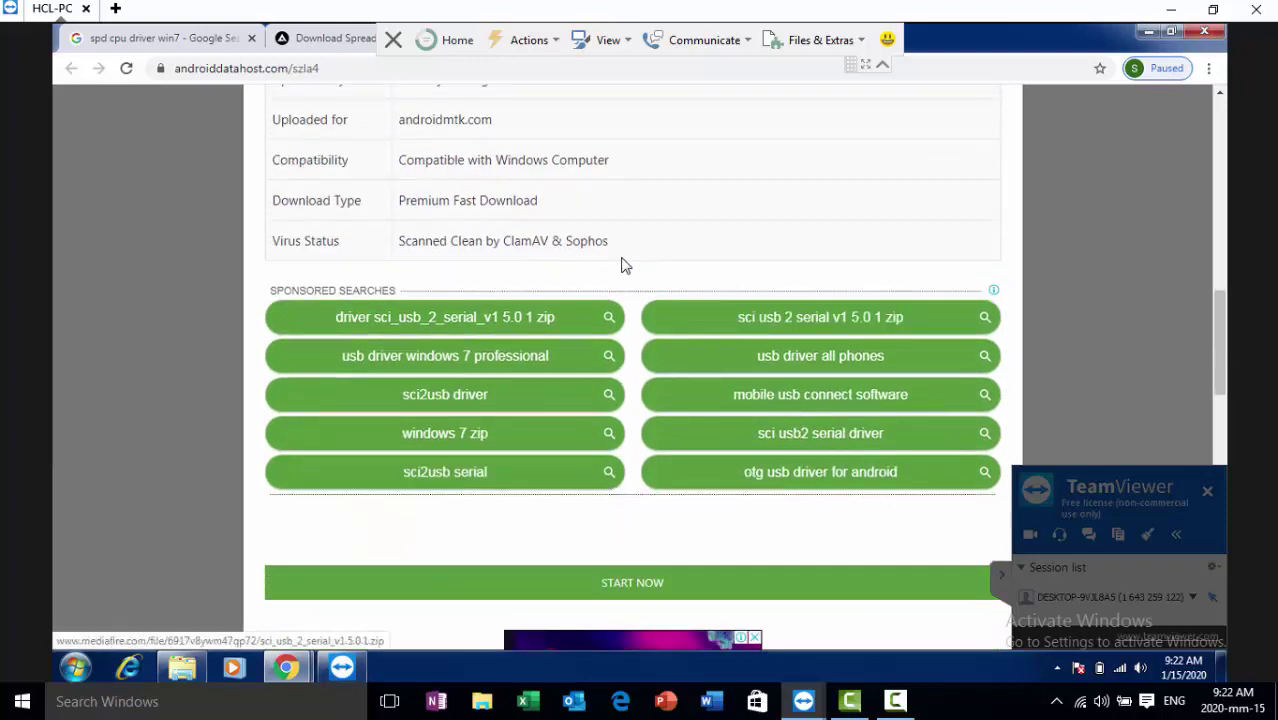
pyautogui.click(621, 264)
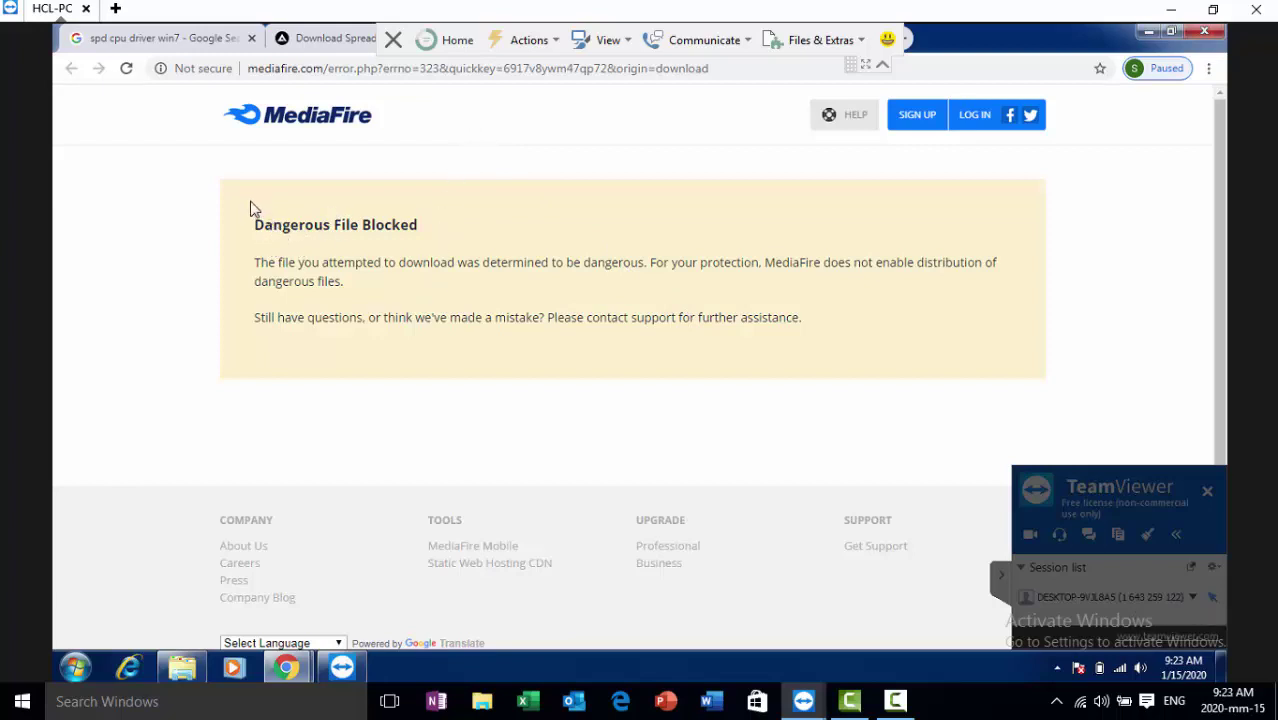
# Read the MediaFire notice about the requested file and check the site's connection security details
pyautogui.moveTo(256, 222); pyautogui.dragTo(455, 229)
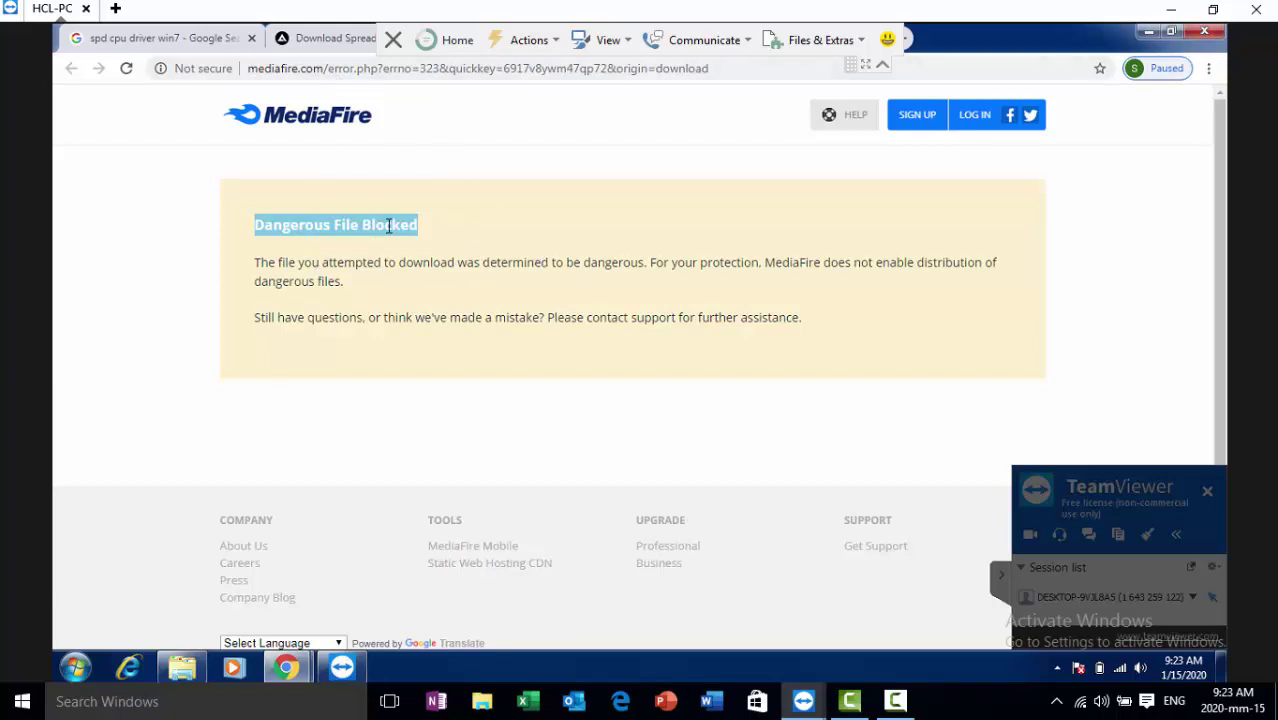
pyautogui.click(306, 45)
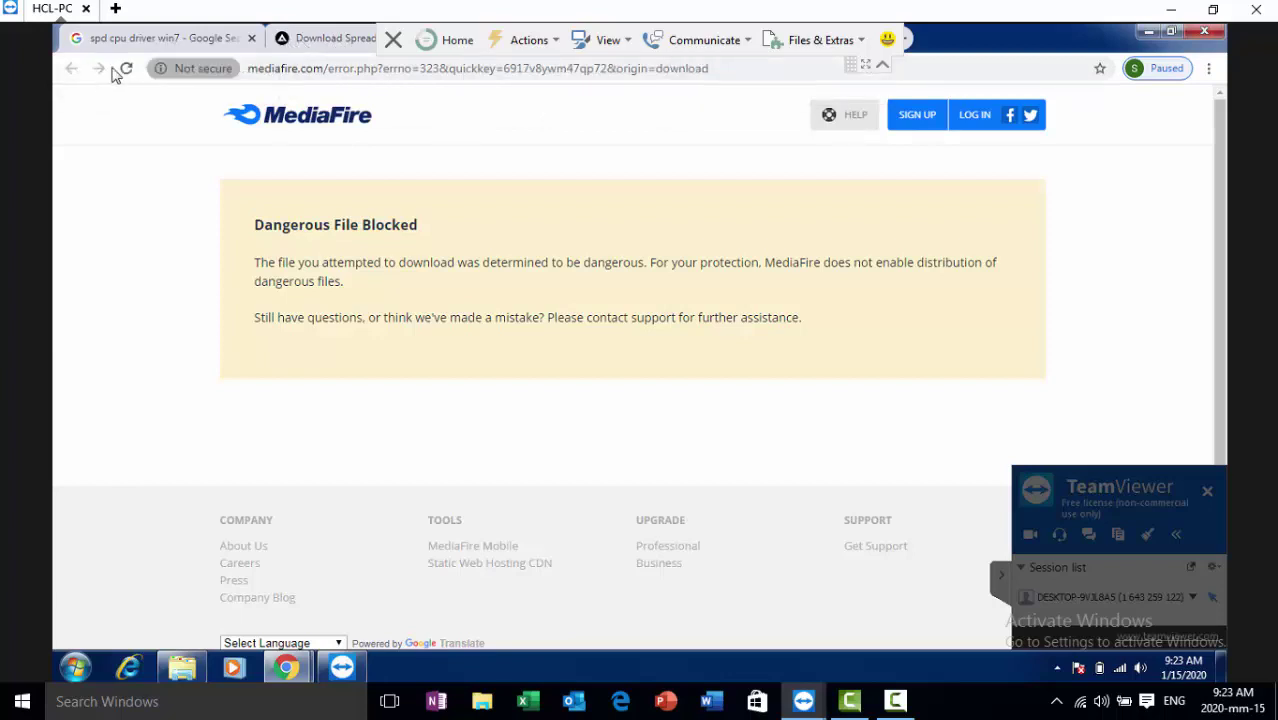
pyautogui.click(192, 68)
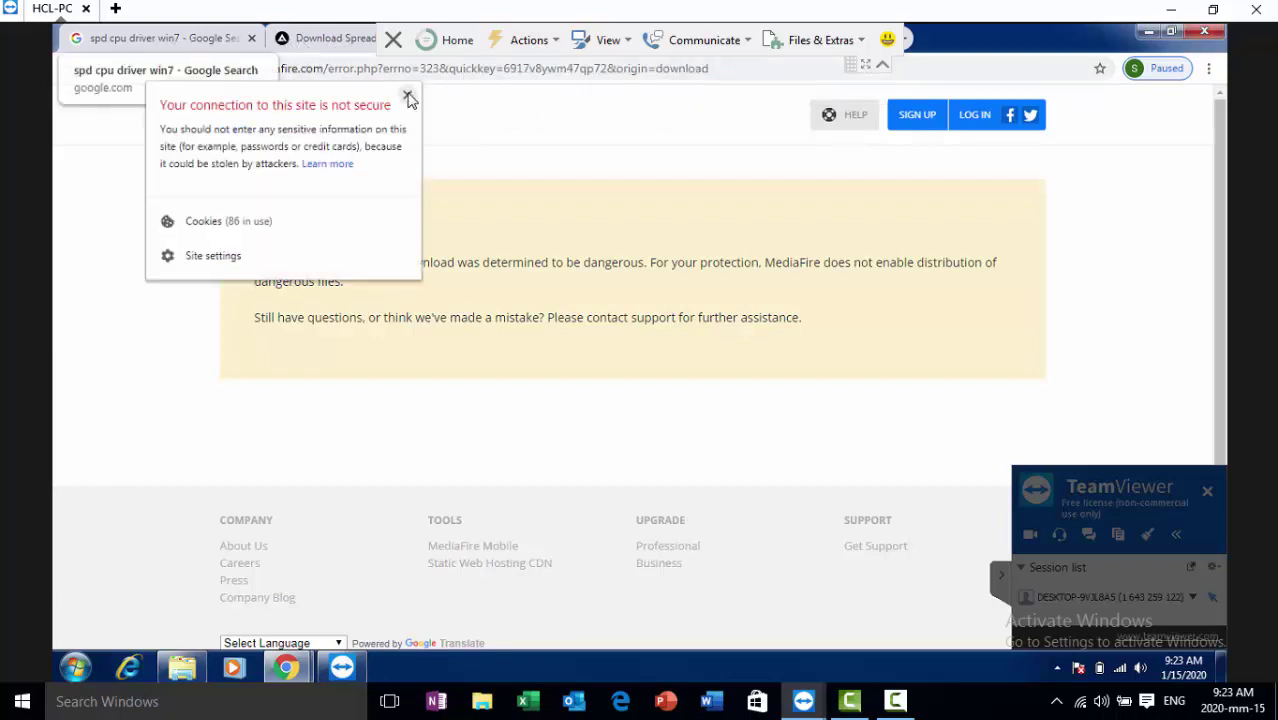
pyautogui.click(408, 97)
# Return to the Android MTK driver page and open the file information page for Spreadtrum USB Driver 20131114
pyautogui.click(335, 40)
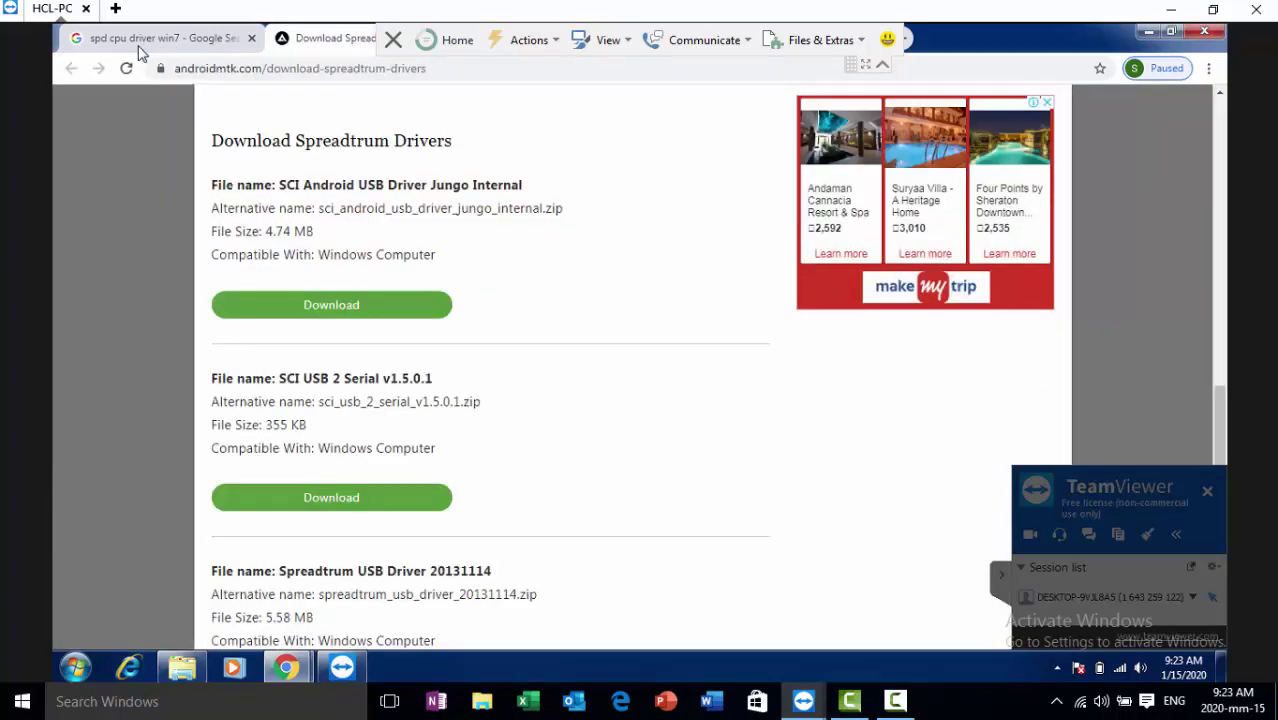
pyautogui.scroll(-2, 528, 439)
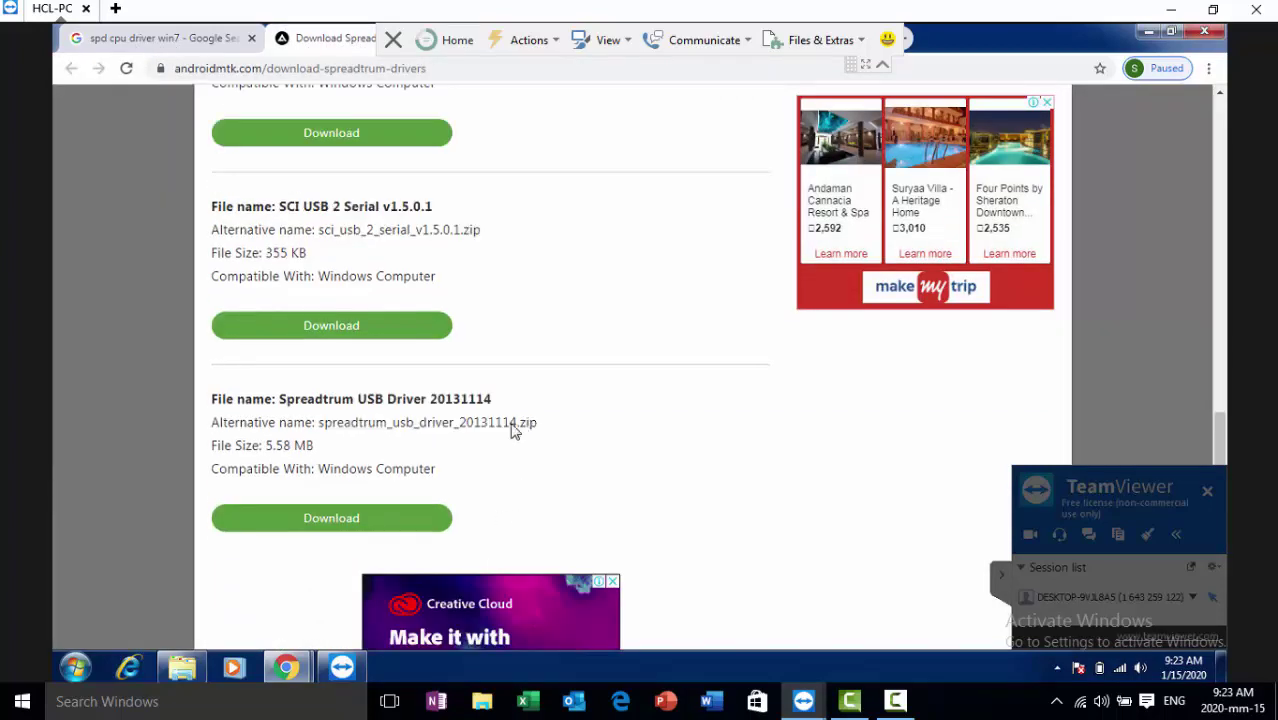
pyautogui.click(331, 518)
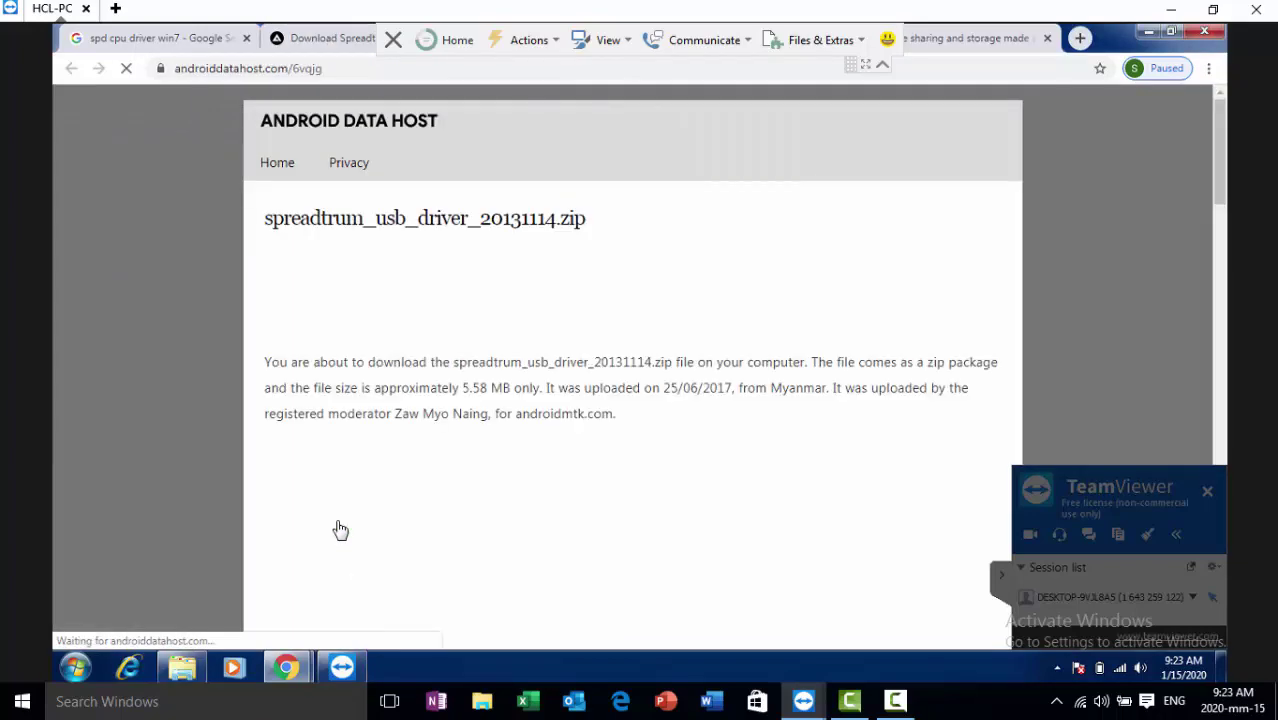
pyautogui.scroll(-4, 505, 405)
pyautogui.scroll(-8, 505, 408)
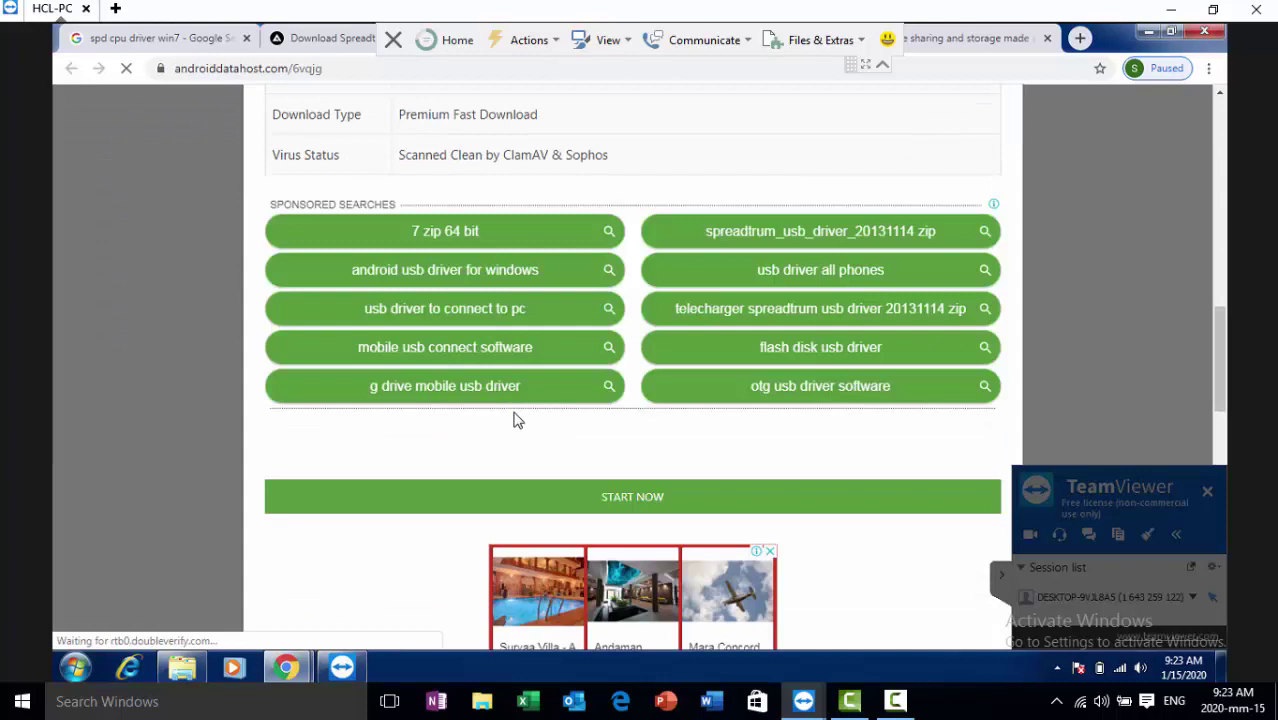
# Download spreadtrum_usb_driver_20131114.zip and show it in the Downloads folder
pyautogui.click(549, 505)
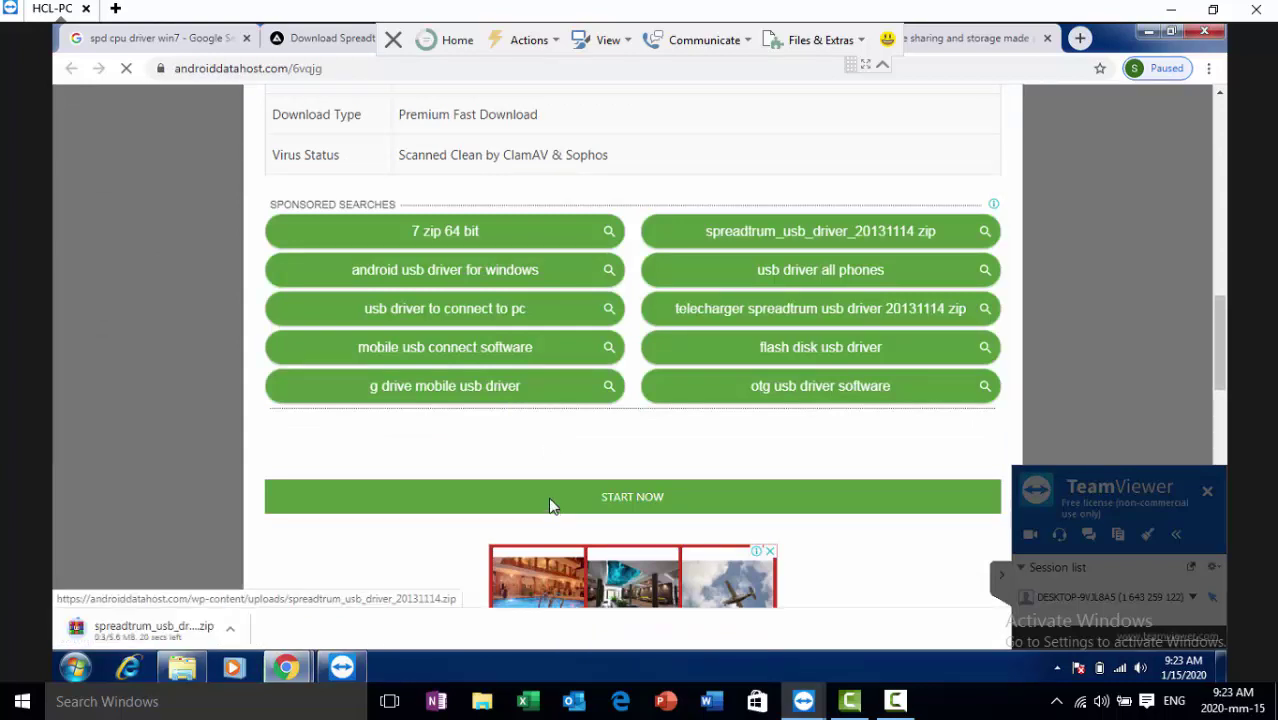
pyautogui.moveTo(191, 617)
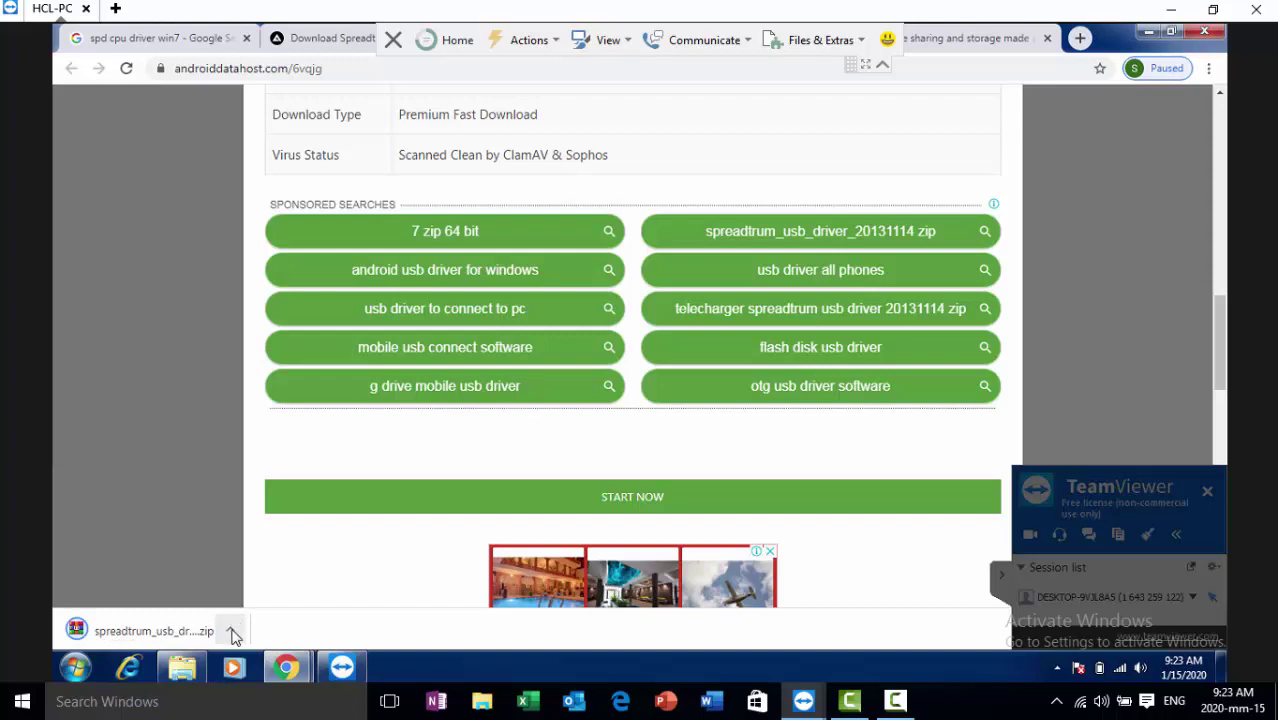
pyautogui.click(232, 636)
pyautogui.click(245, 569)
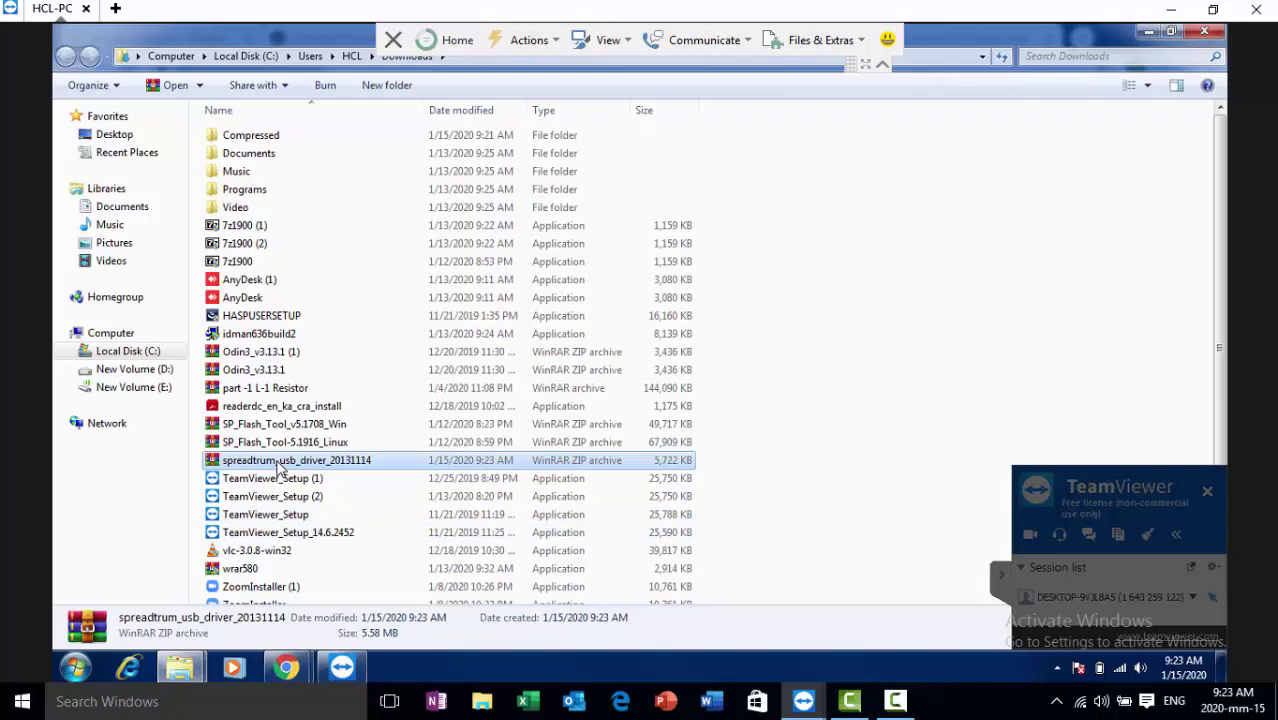
# Extract spreadtrum_usb_driver_20131114.zip into its own folder and open the nested spreadtrum_usb_driver_20131114 folder
pyautogui.rightClick(278, 466)
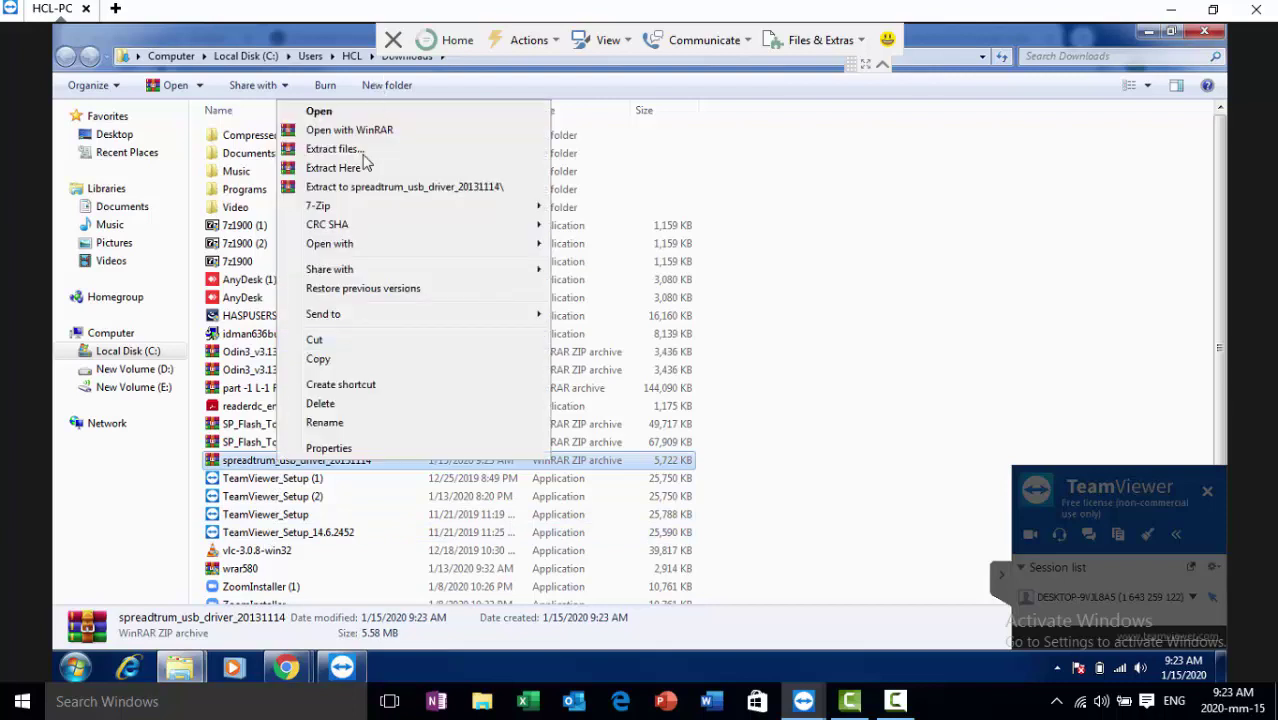
pyautogui.click(352, 187)
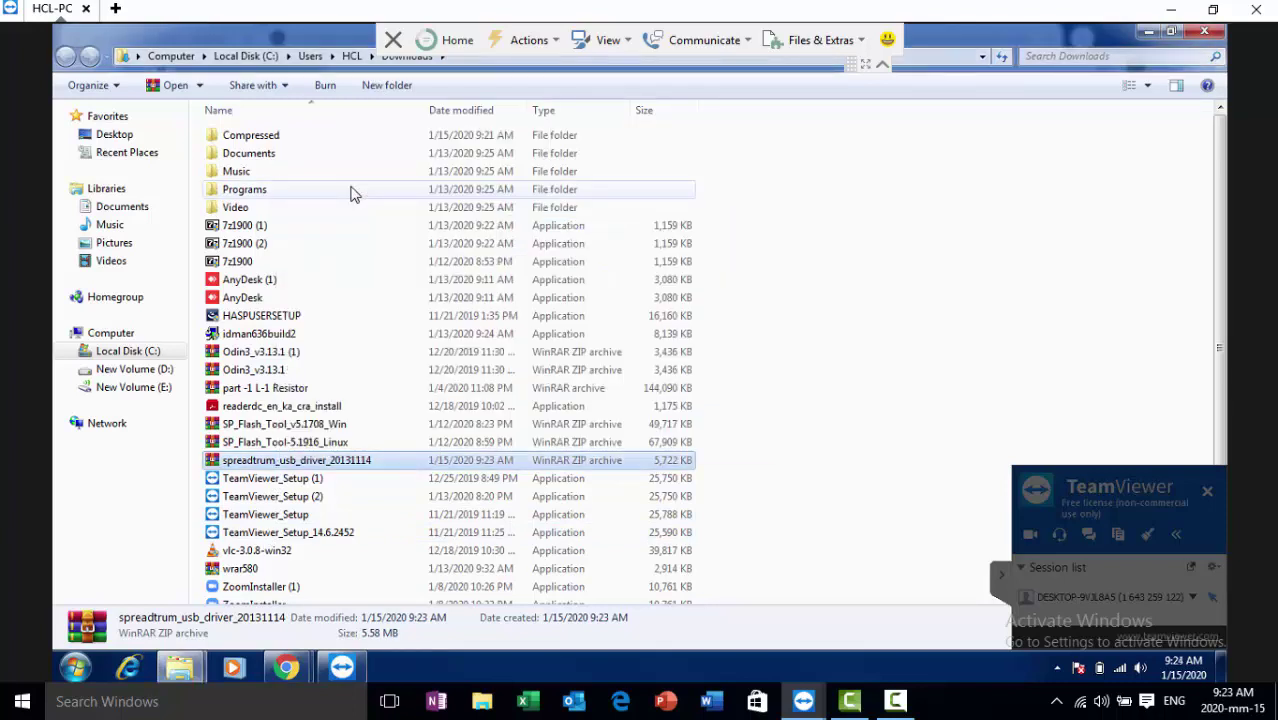
pyautogui.doubleClick(331, 208)
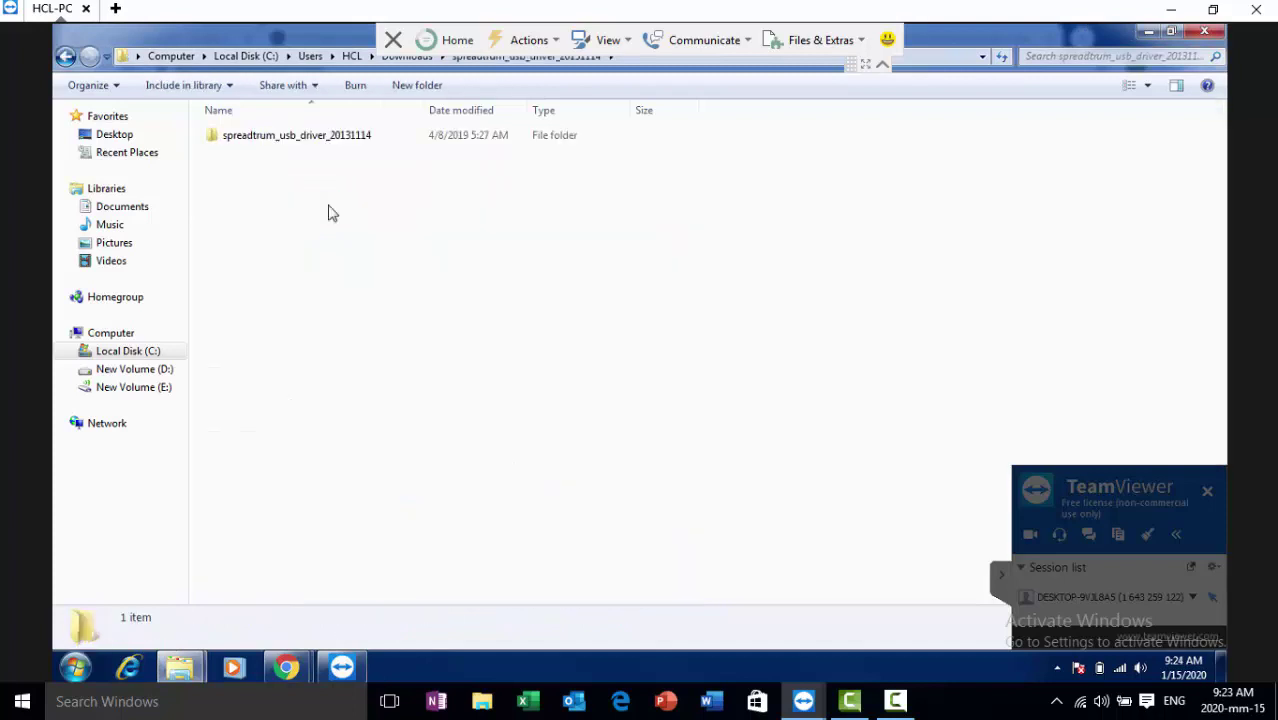
pyautogui.doubleClick(322, 140)
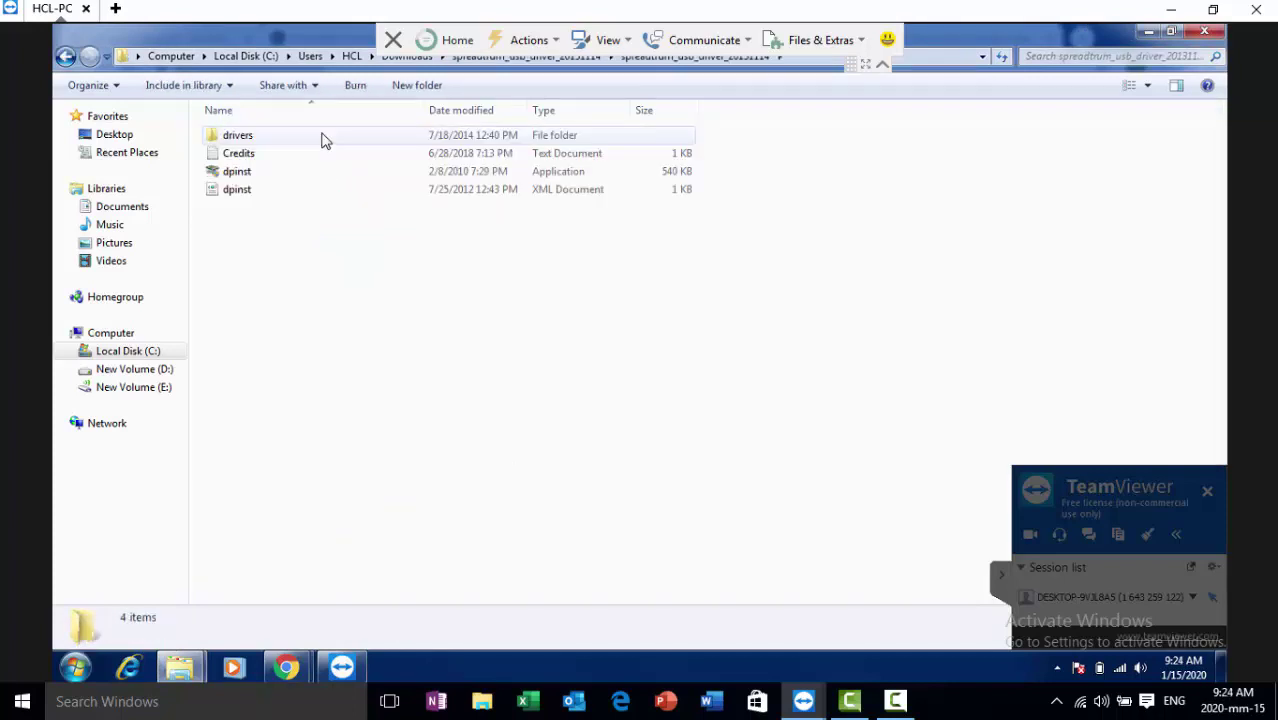
# Launch the dpinst application, allow it to make changes to the computer, and start installing the drivers
pyautogui.doubleClick(236, 173)
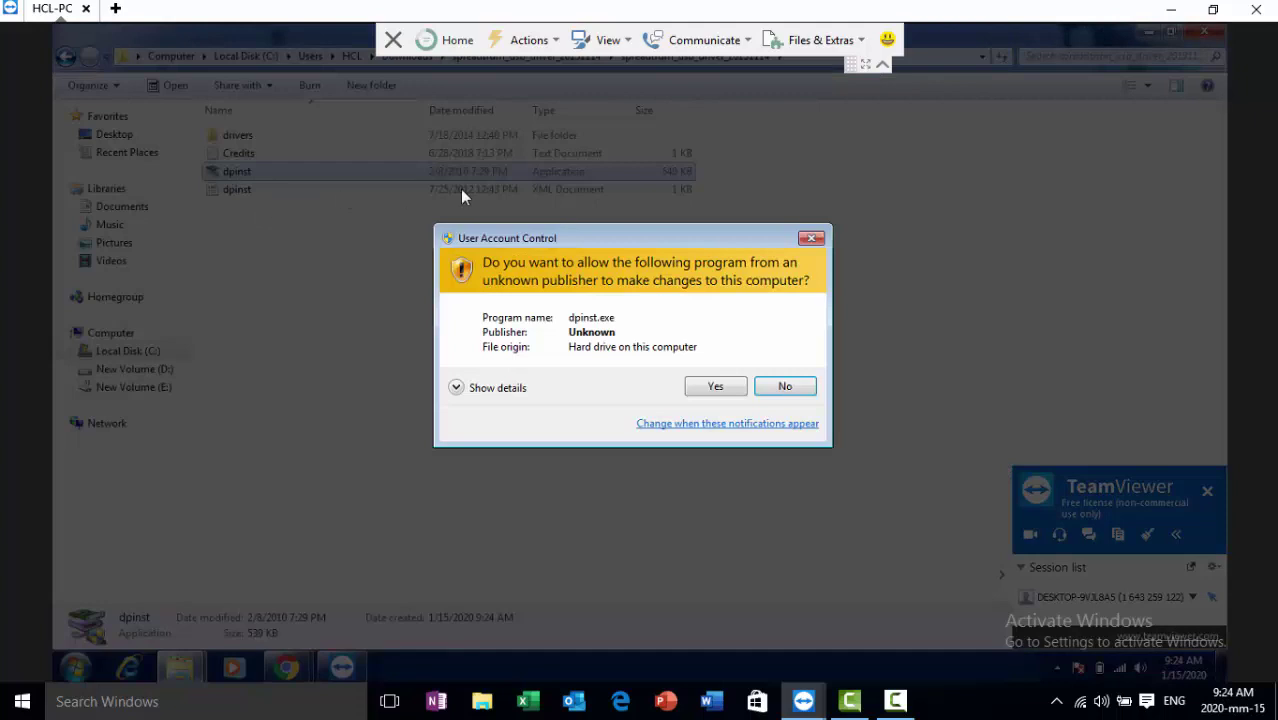
pyautogui.click(708, 388)
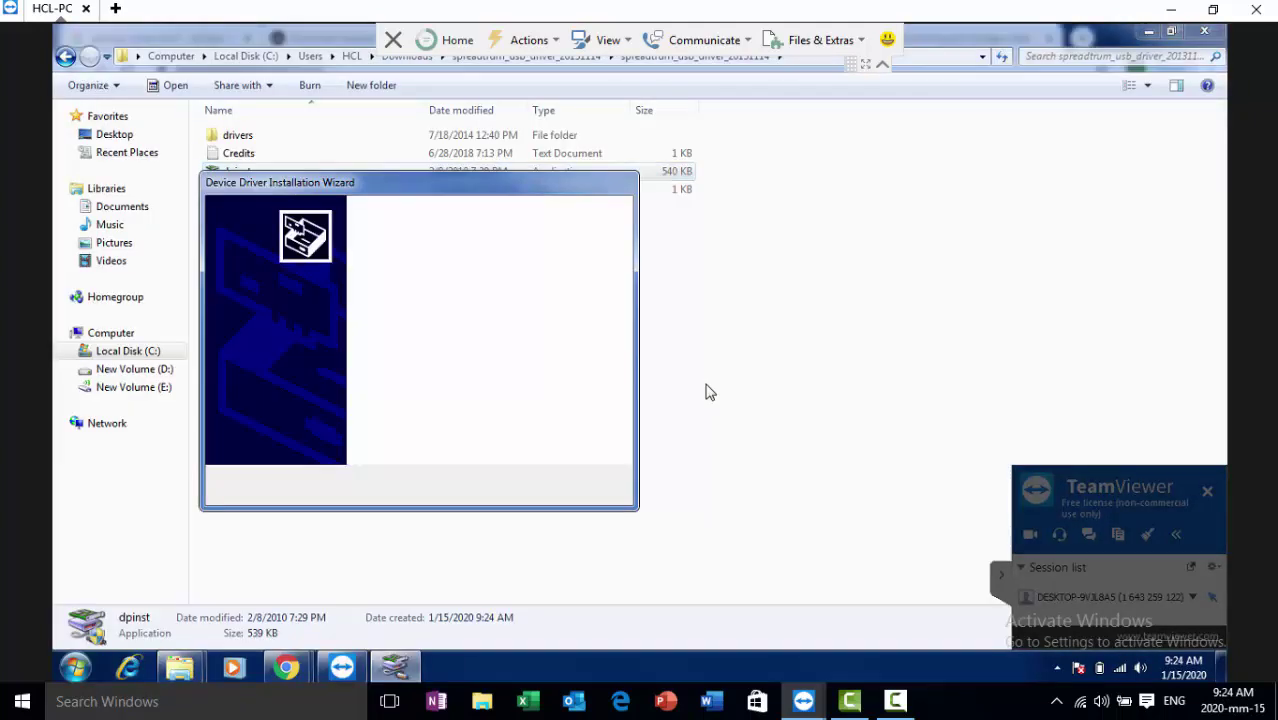
pyautogui.click(517, 487)
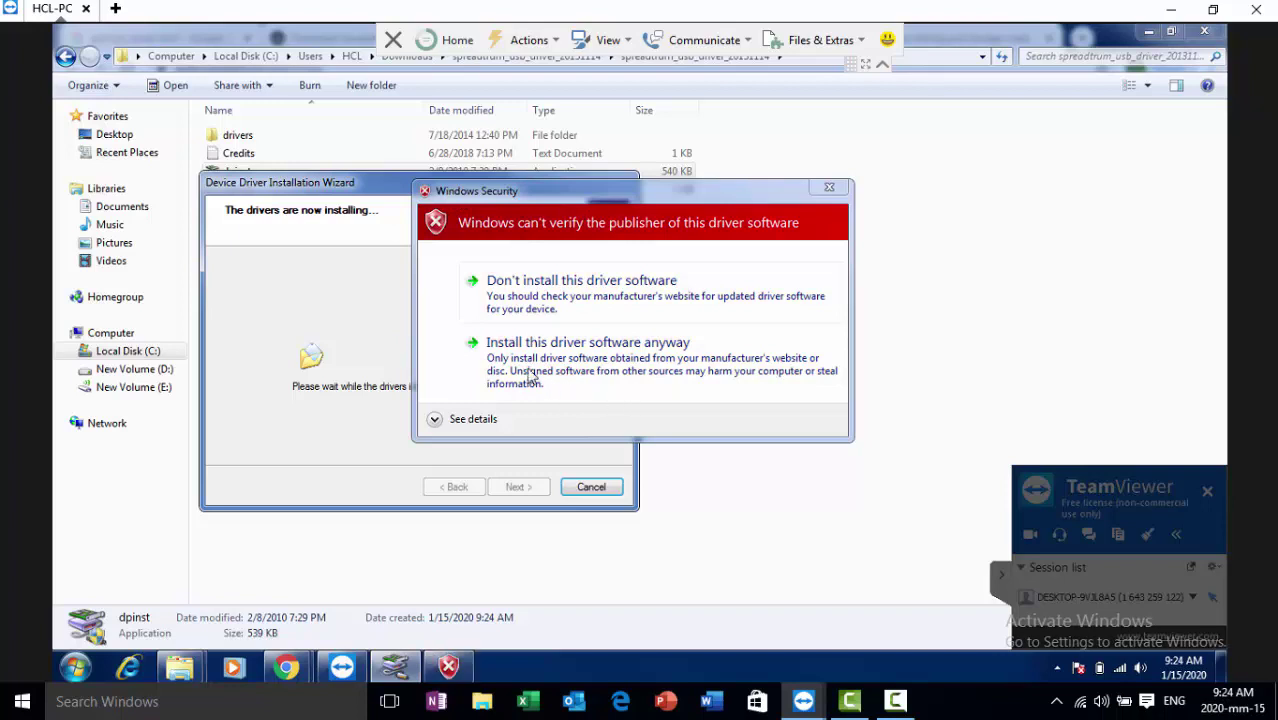
# Approve installing each unverified driver anyway at every Windows Security warning and finish the Device Driver Installation Wizard
pyautogui.click(675, 362)
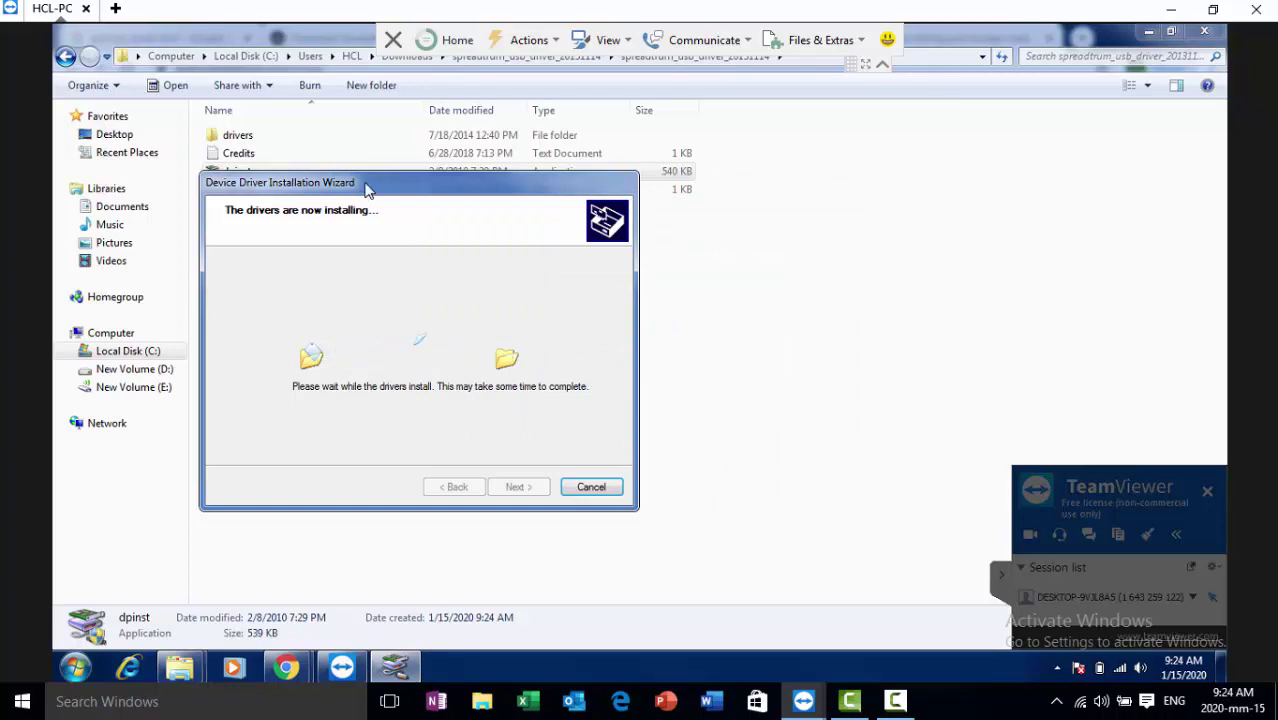
pyautogui.moveTo(363, 184); pyautogui.dragTo(477, 179)
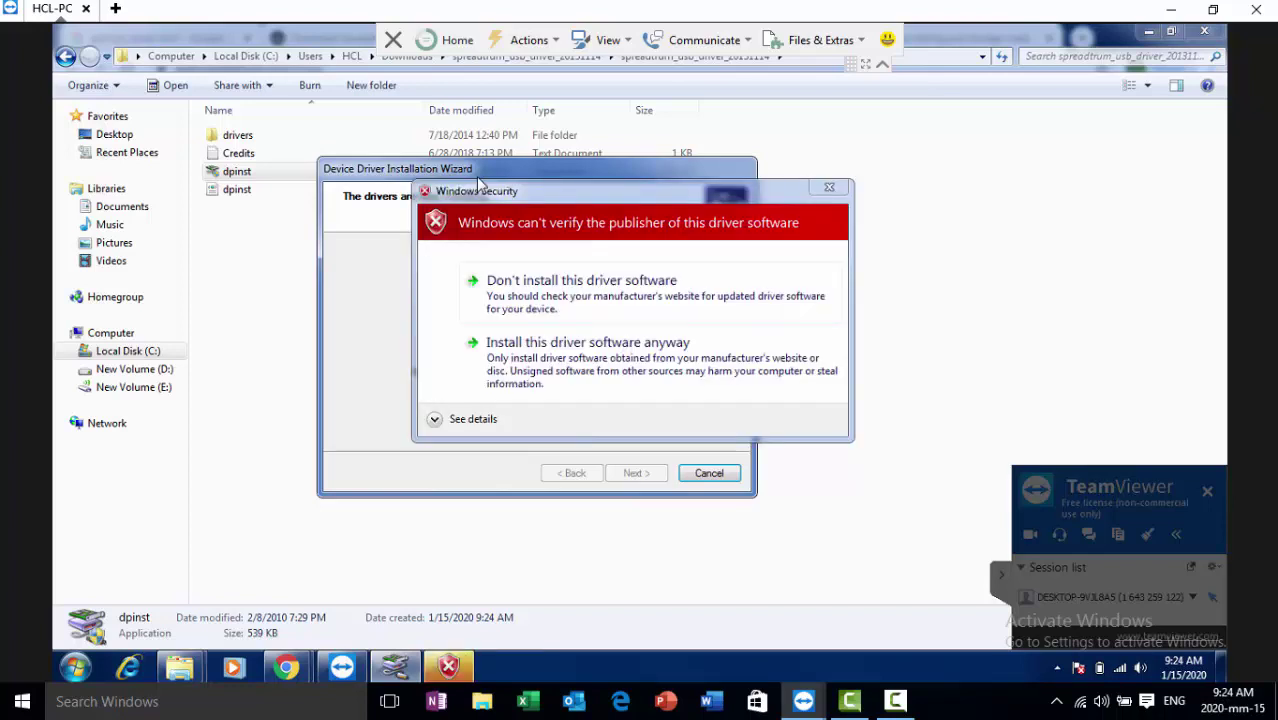
pyautogui.click(625, 362)
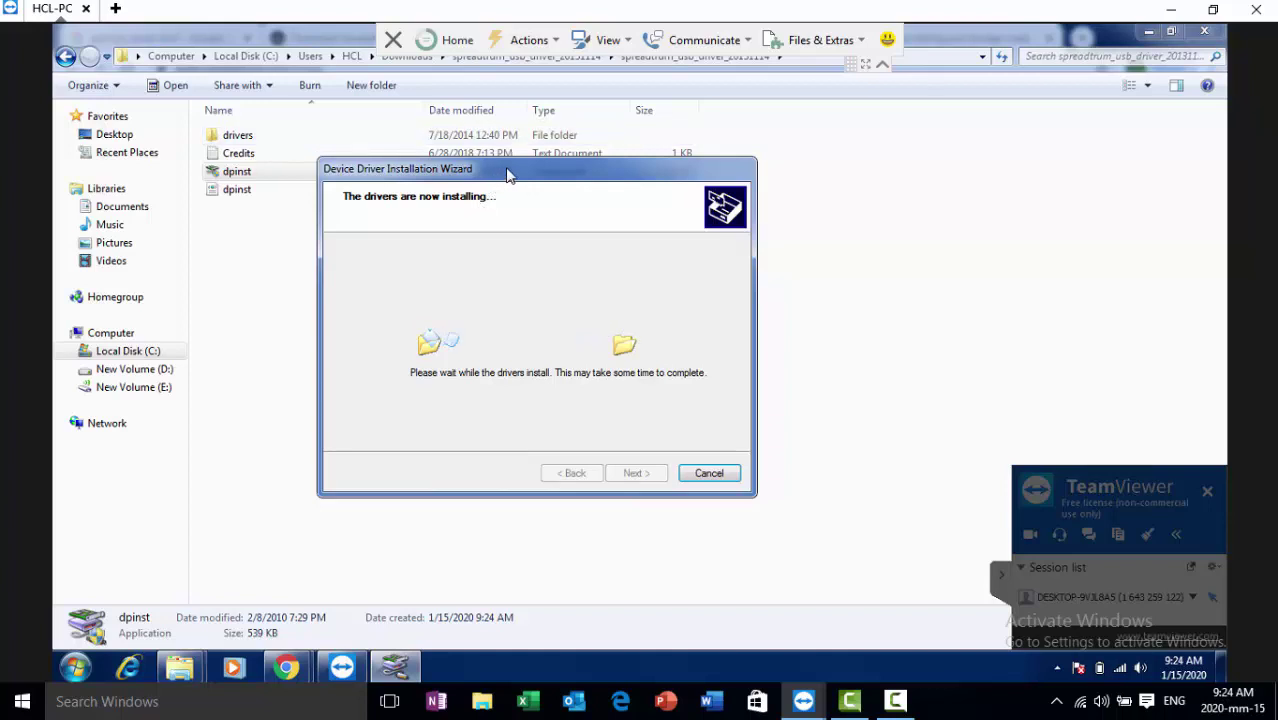
pyautogui.moveTo(501, 179); pyautogui.dragTo(534, 179)
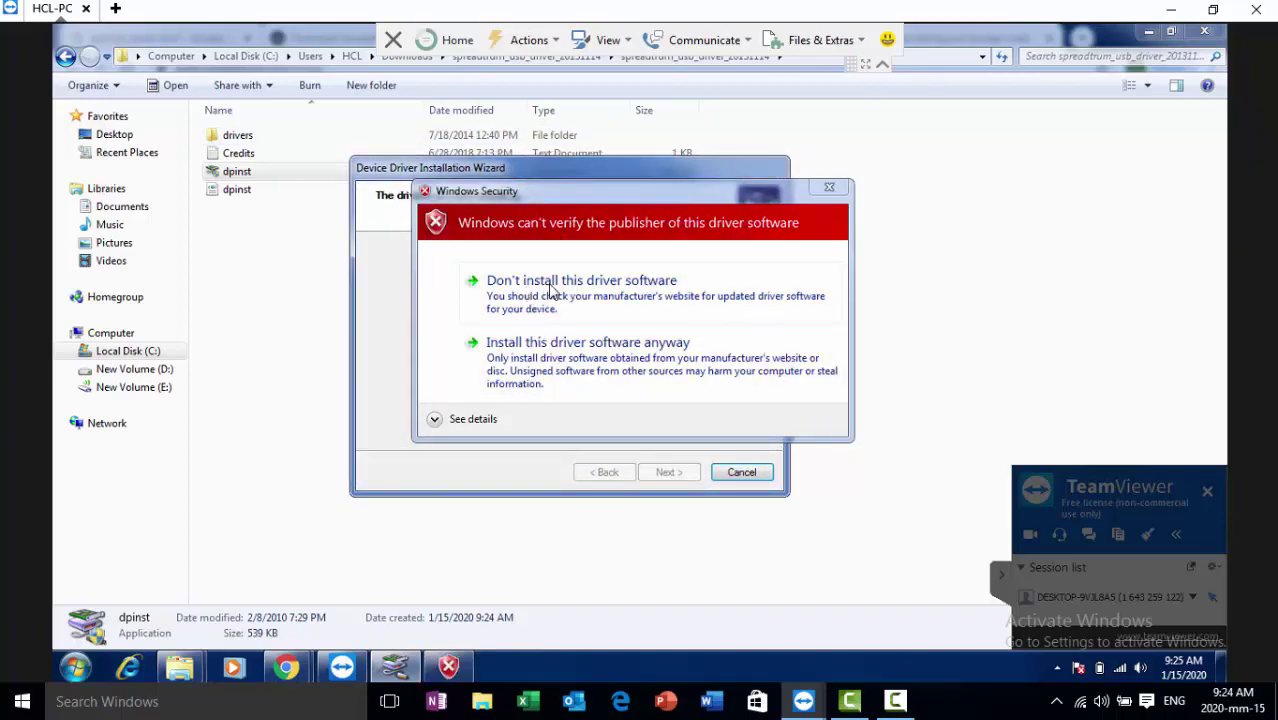
pyautogui.click(532, 370)
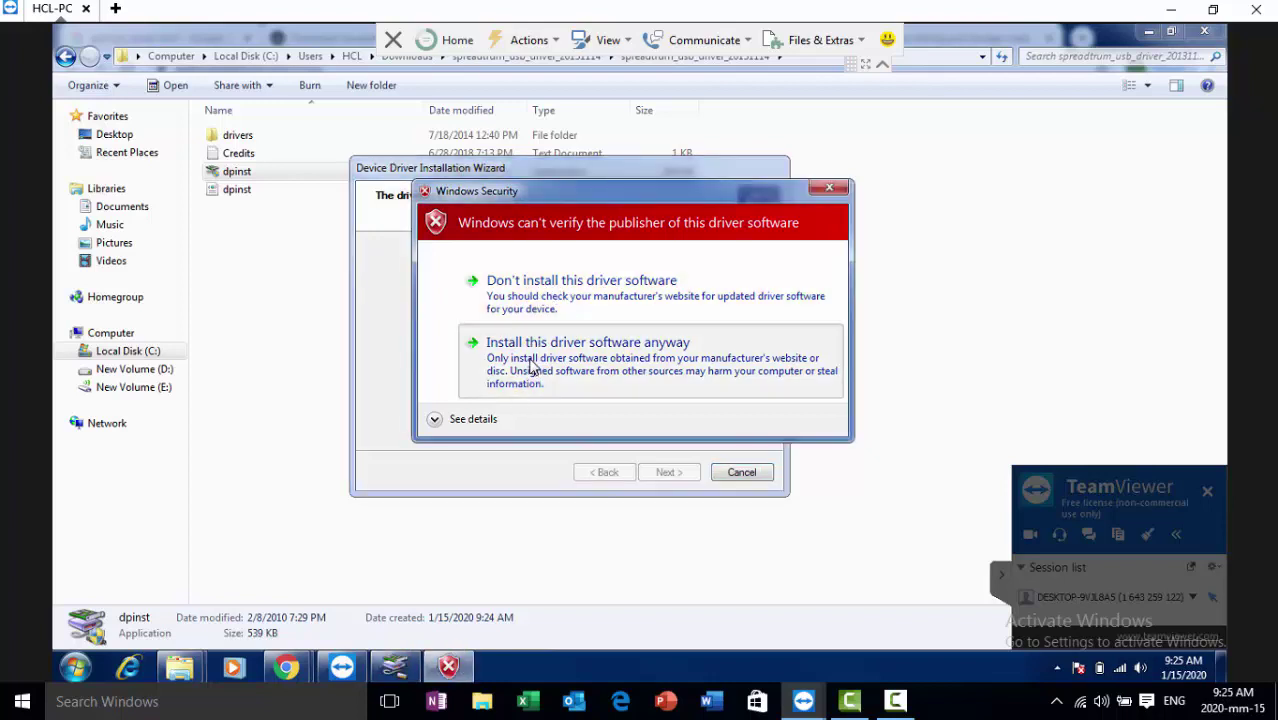
pyautogui.click(532, 370)
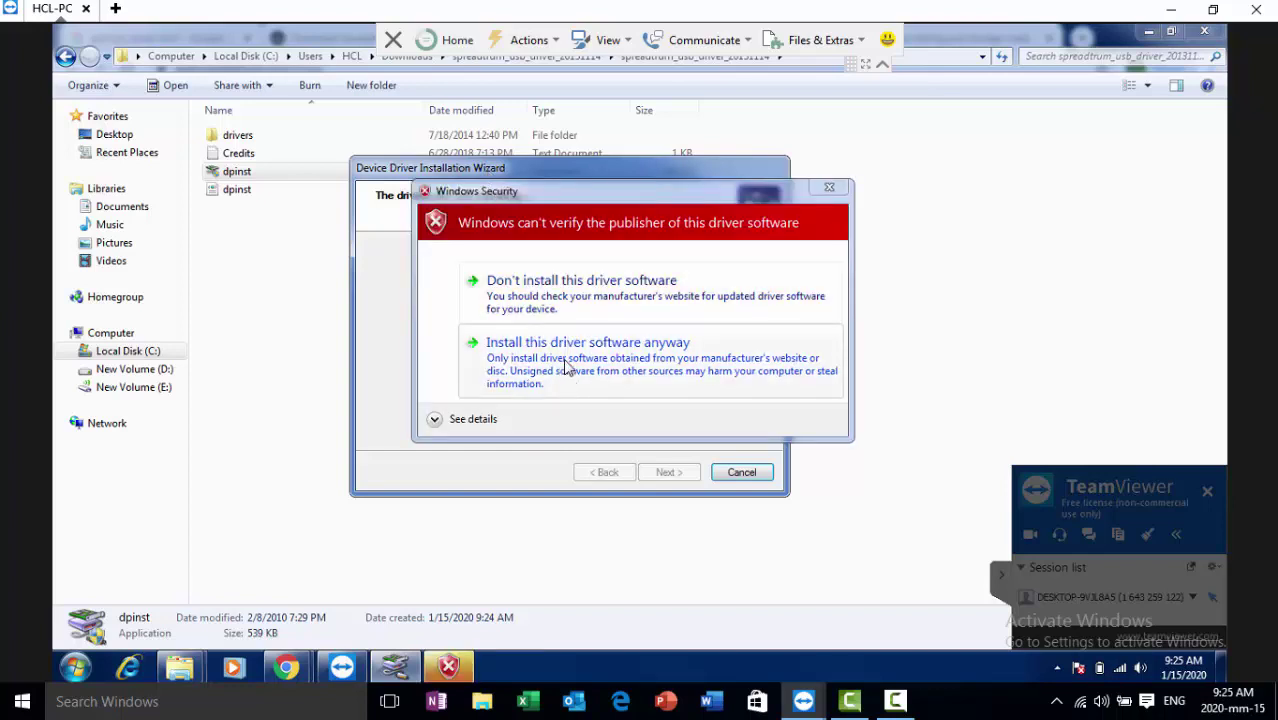
pyautogui.click(481, 352)
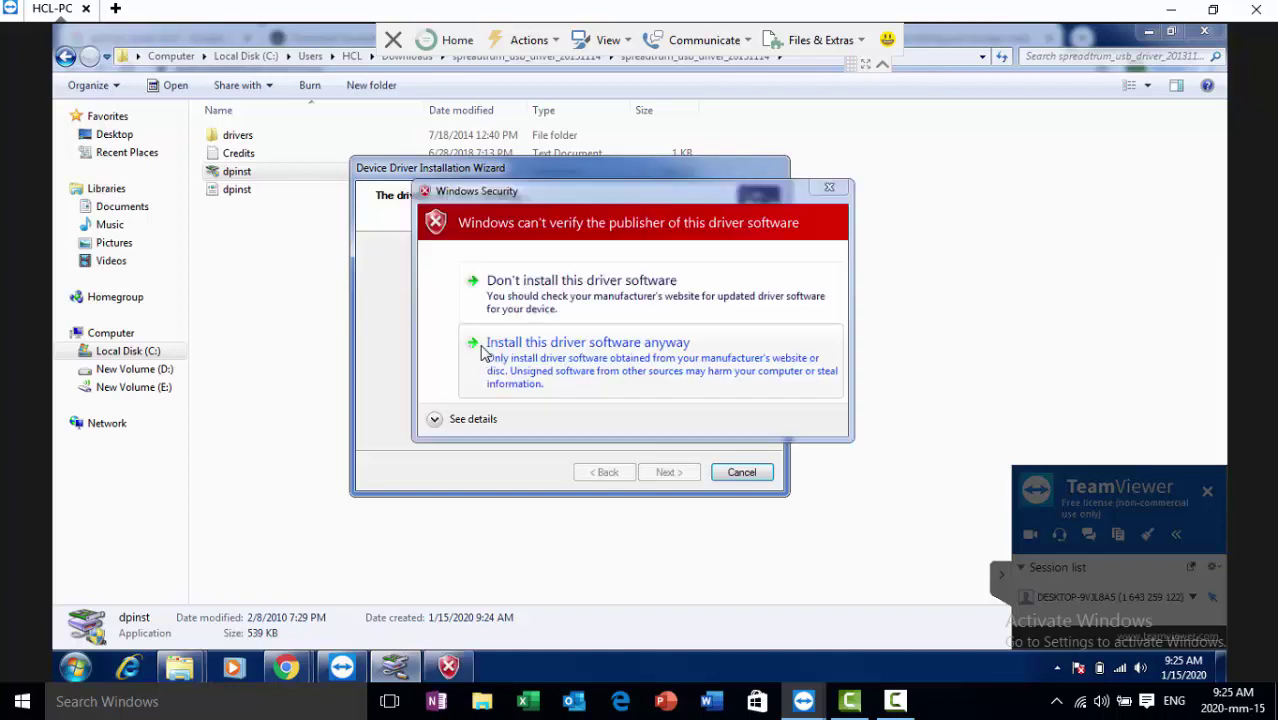
pyautogui.click(508, 353)
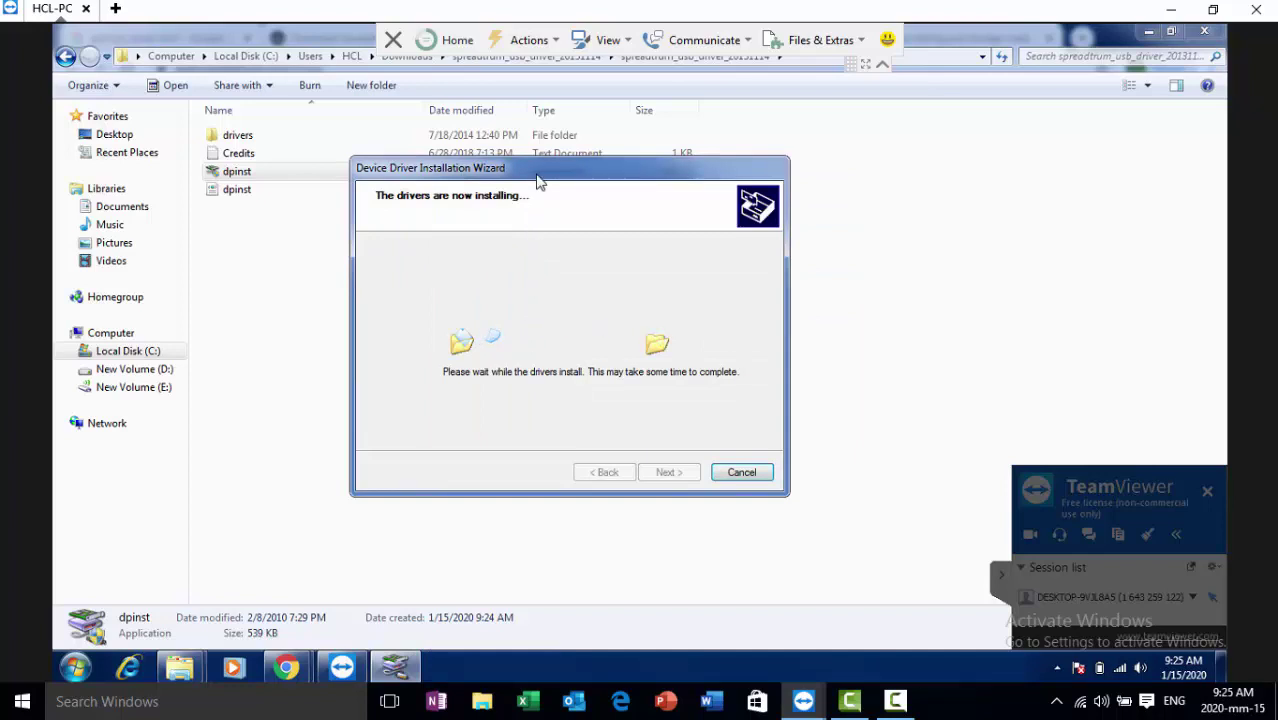
pyautogui.moveTo(537, 180); pyautogui.dragTo(562, 181)
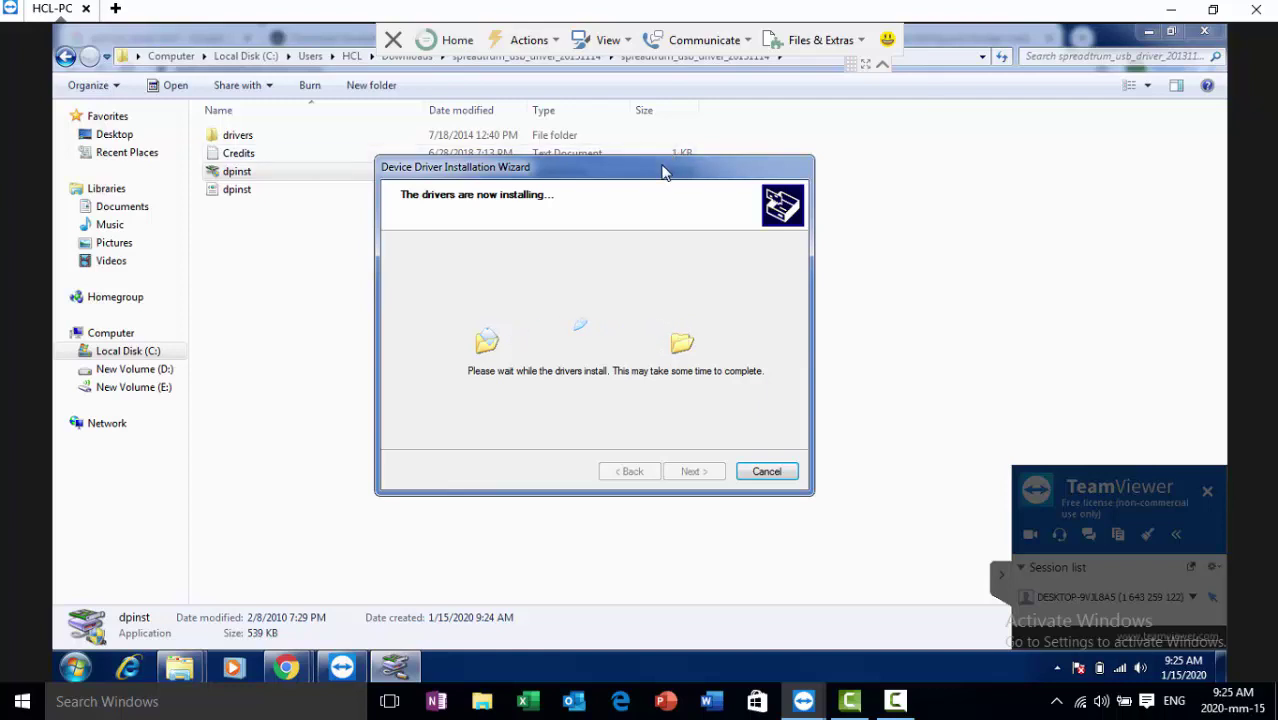
pyautogui.click(580, 372)
pyautogui.moveTo(675, 170); pyautogui.dragTo(690, 206)
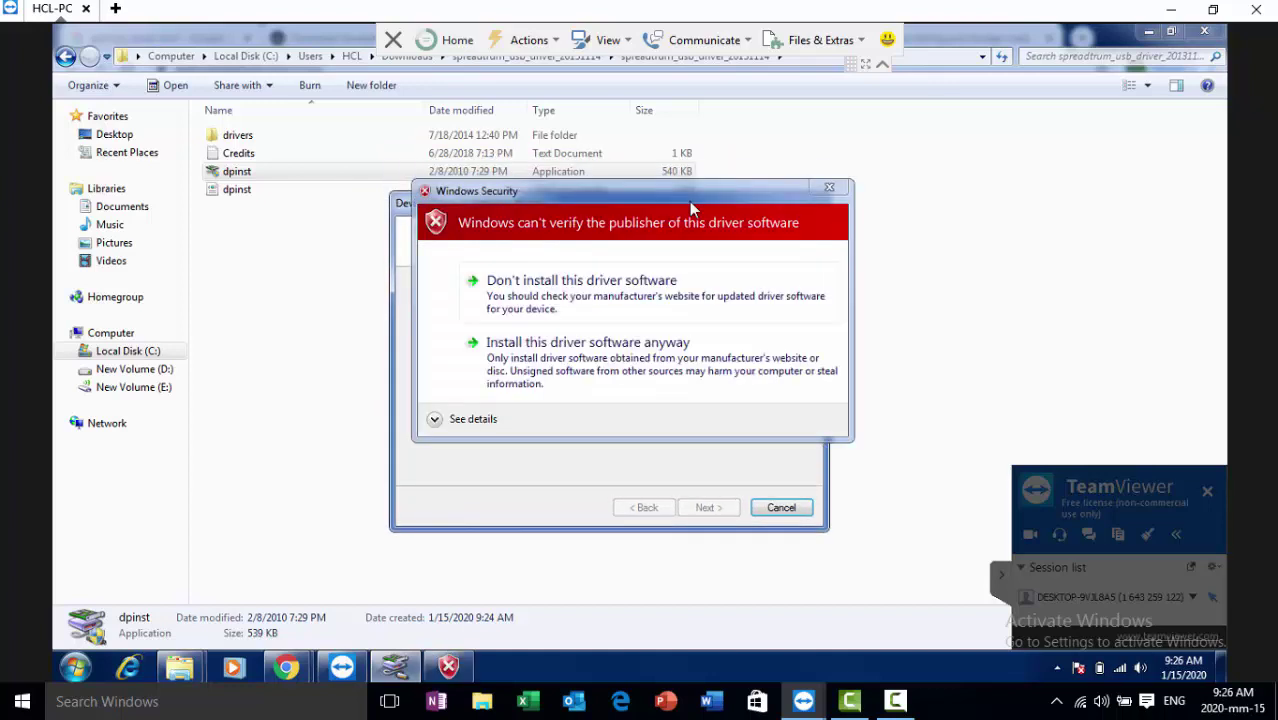
pyautogui.click(659, 384)
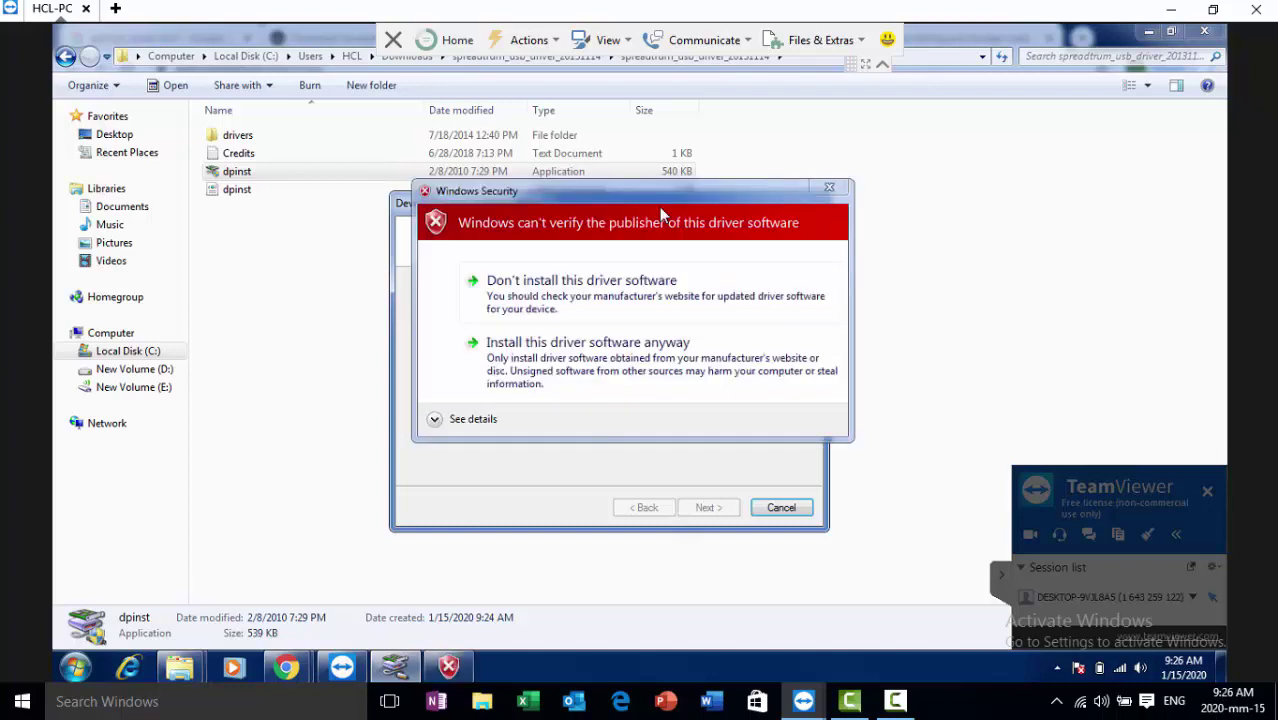
pyautogui.click(516, 360)
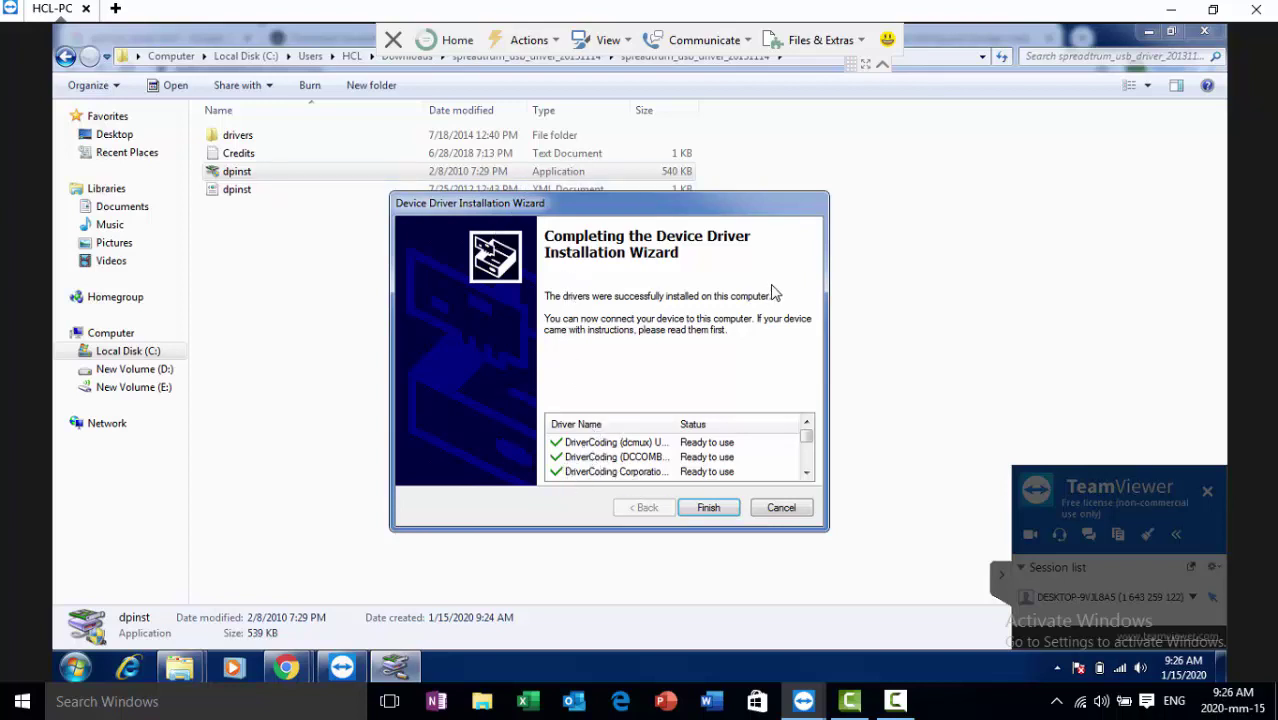
pyautogui.click(714, 507)
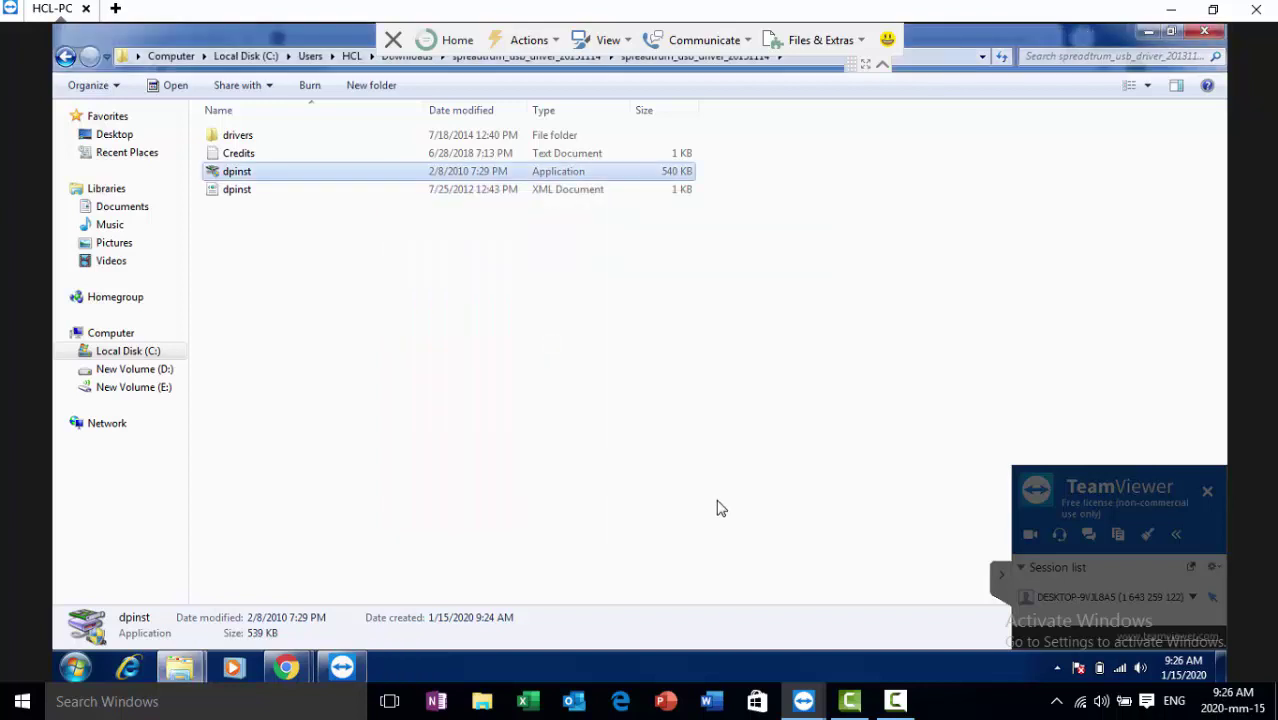
# Close the driver folder, minimize the browser, and open the download folder of the sci_android_usb_driver archive from Internet Download Manager
pyautogui.click(1205, 32)
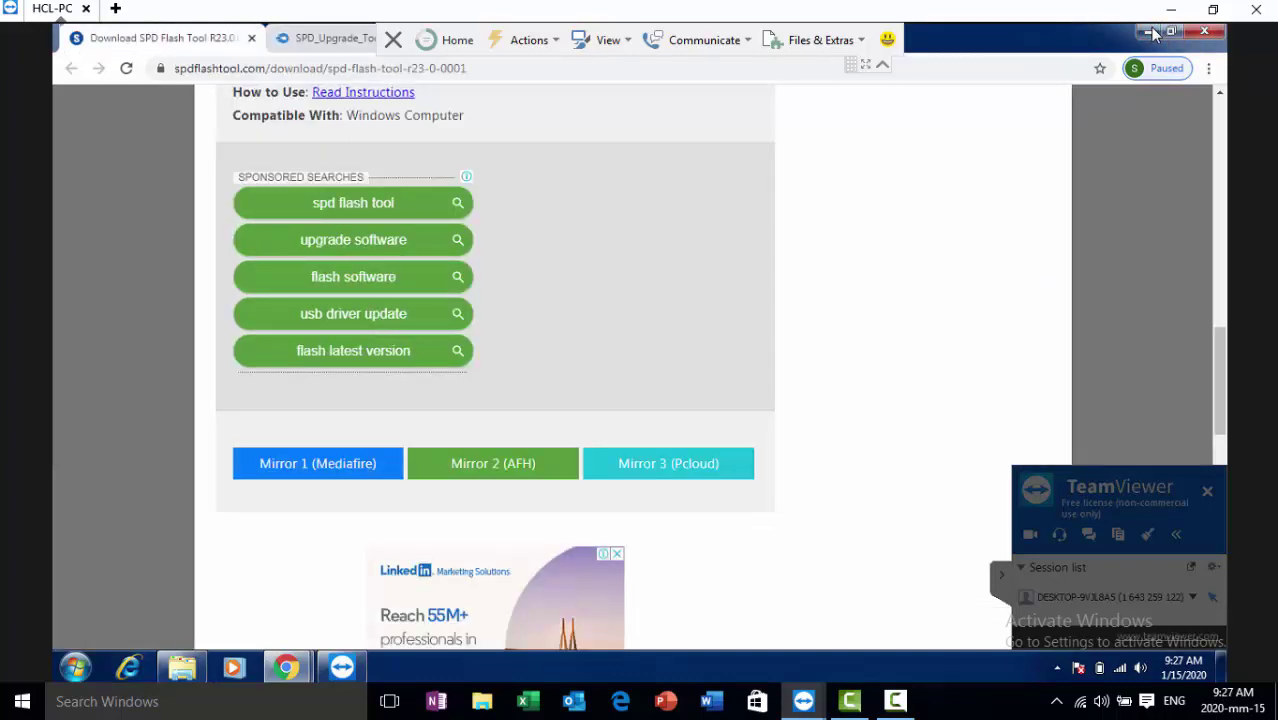
pyautogui.click(1153, 35)
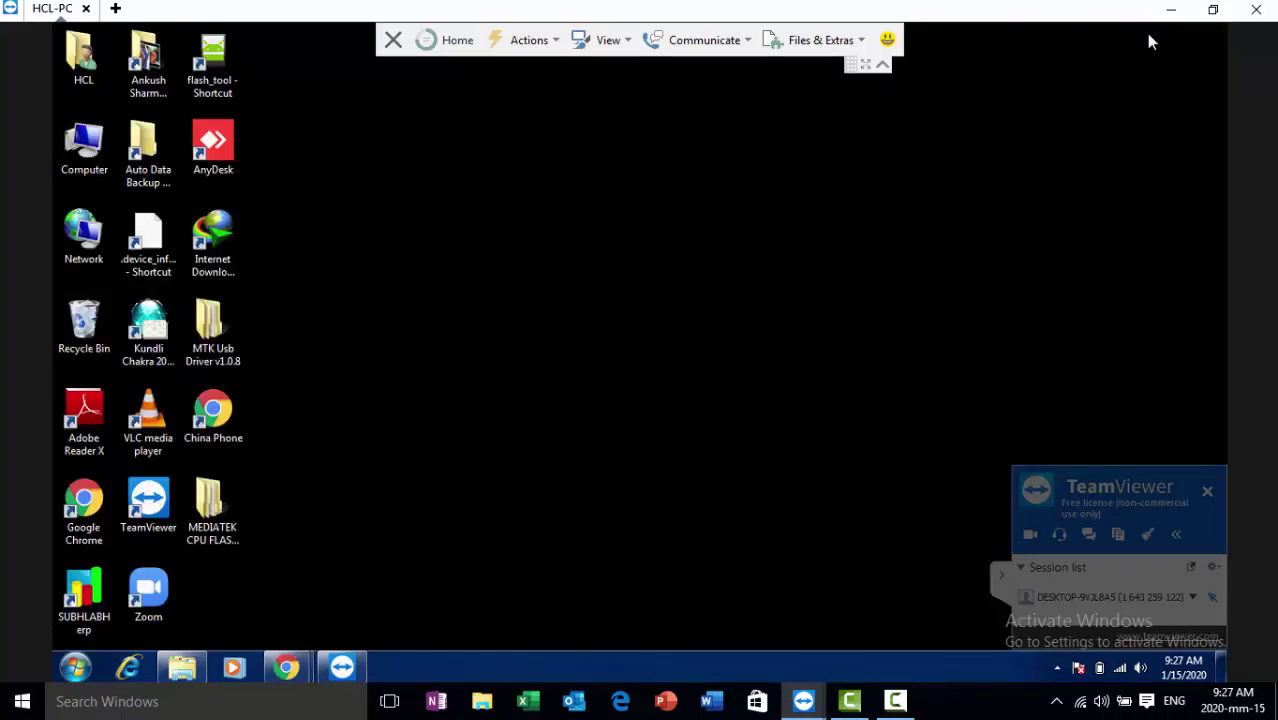
pyautogui.doubleClick(213, 245)
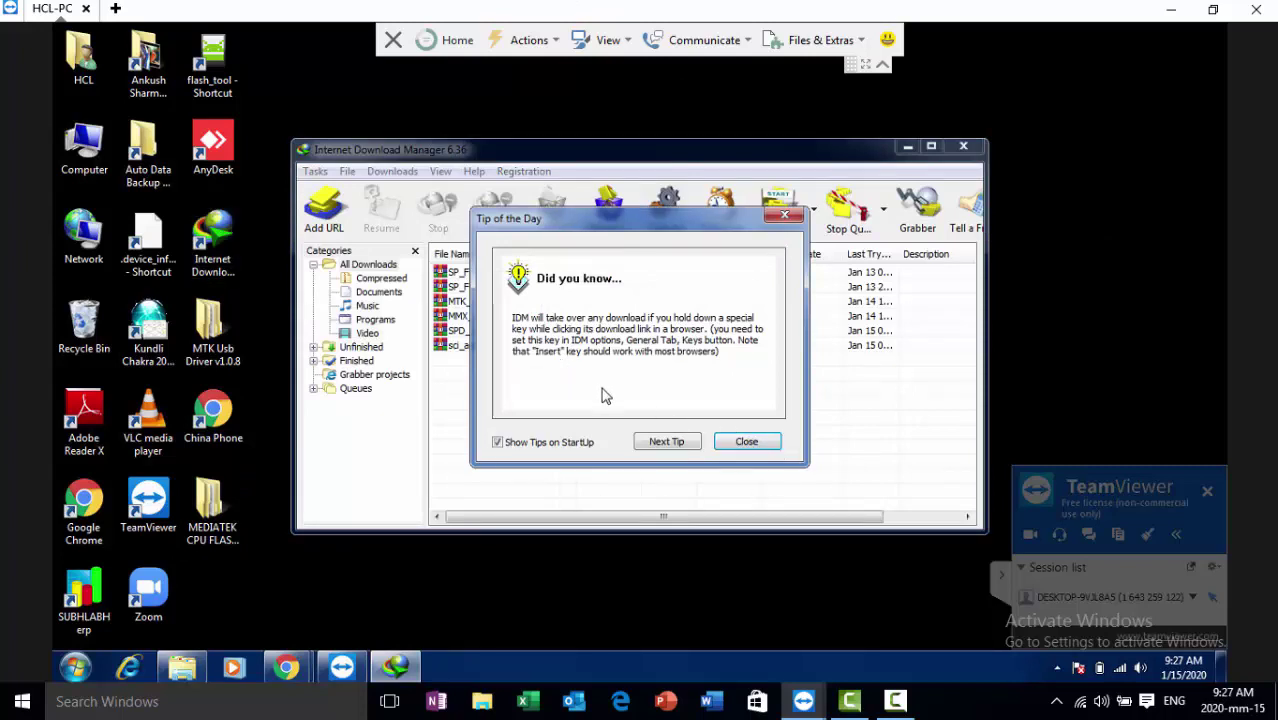
pyautogui.click(744, 441)
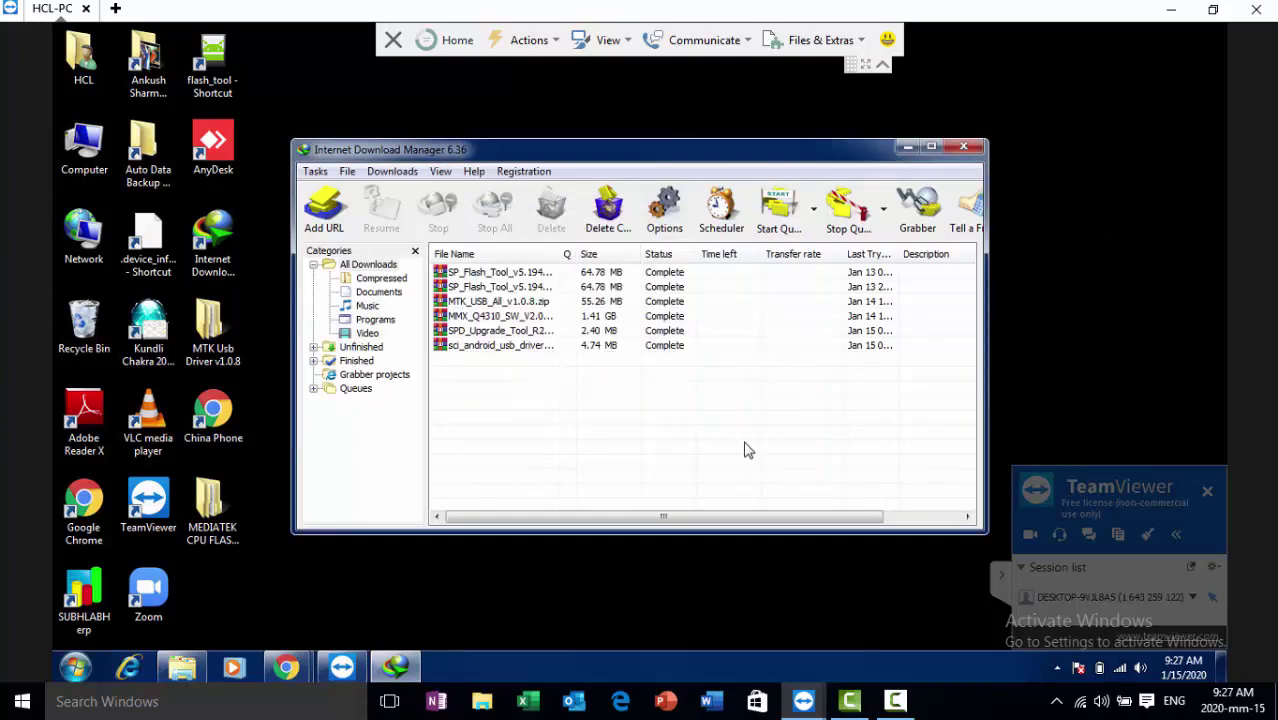
pyautogui.click(488, 346)
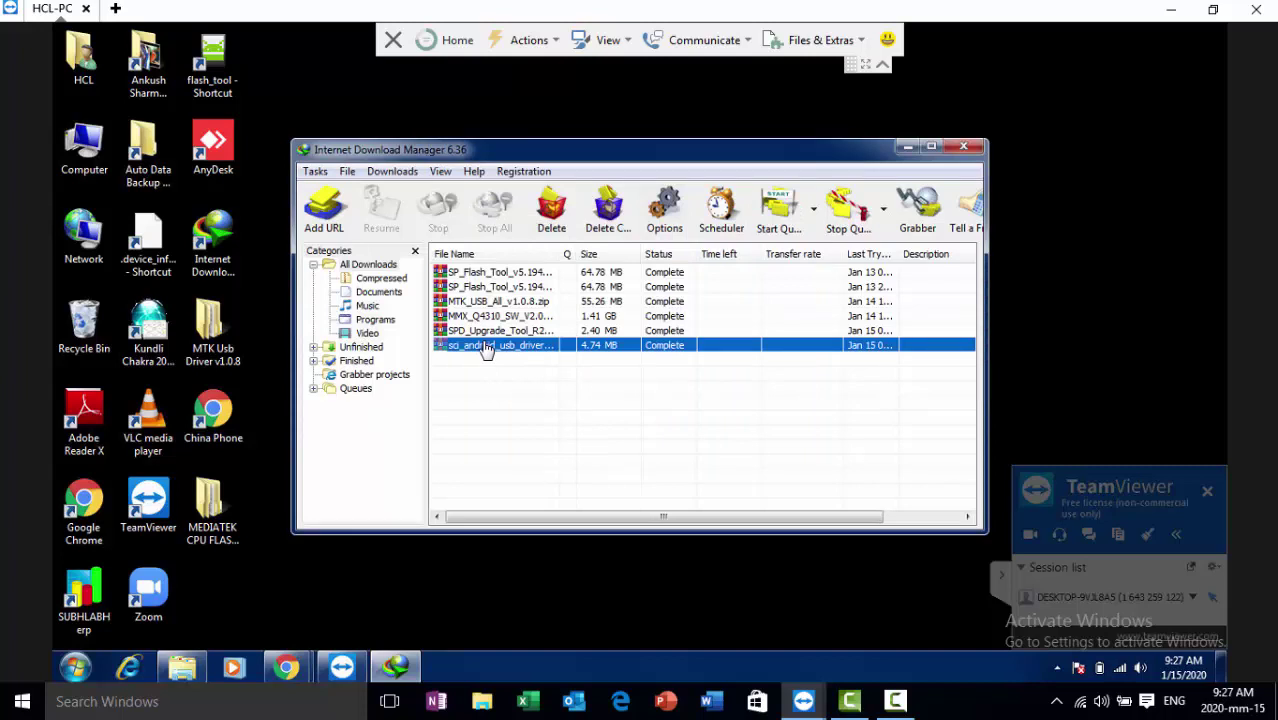
pyautogui.rightClick(488, 348)
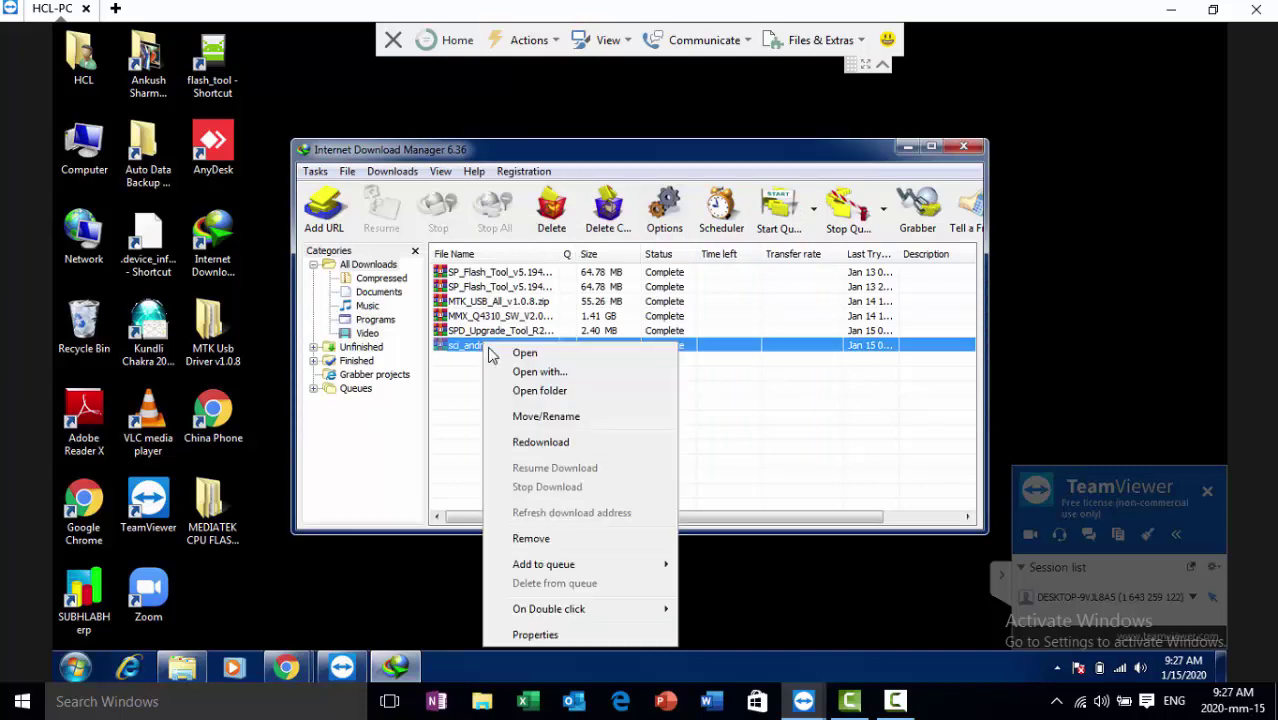
pyautogui.click(540, 391)
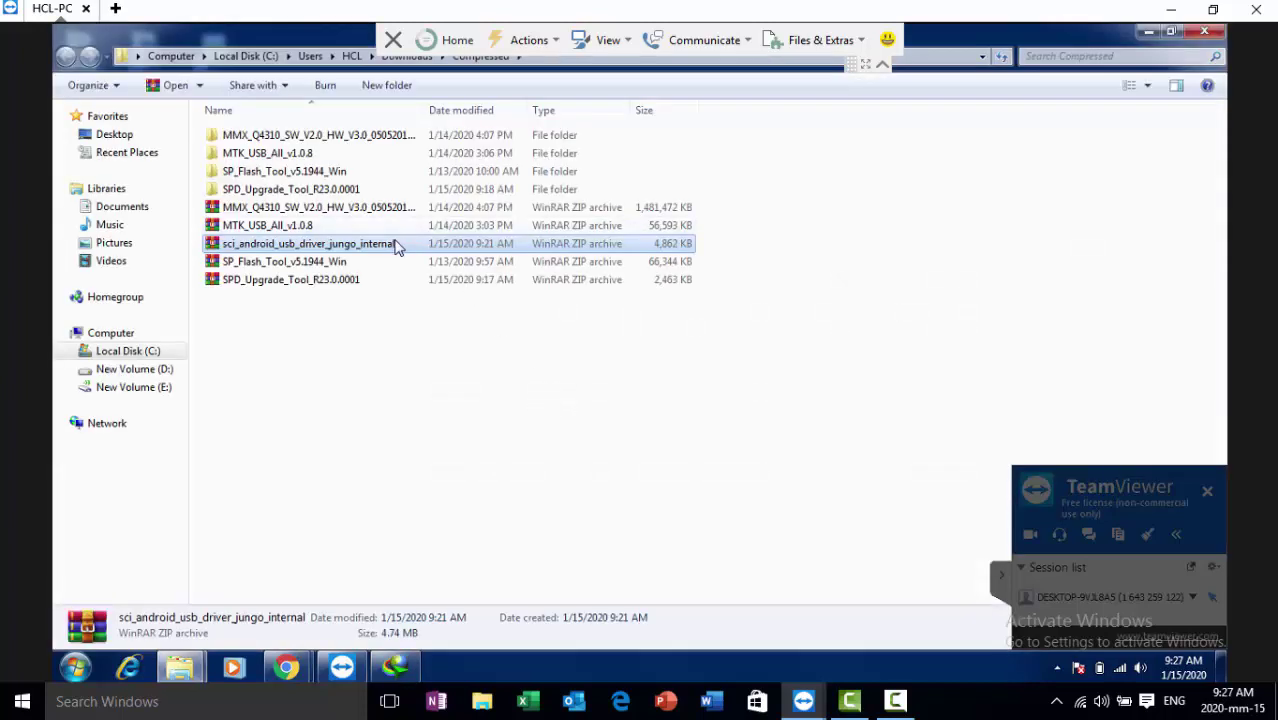
# Extract the sci_android_usb_driver_jungo_internal archive into its own folder and open the x86 folder inside SCI Android USB Driver Jungo Internal
pyautogui.rightClick(396, 247)
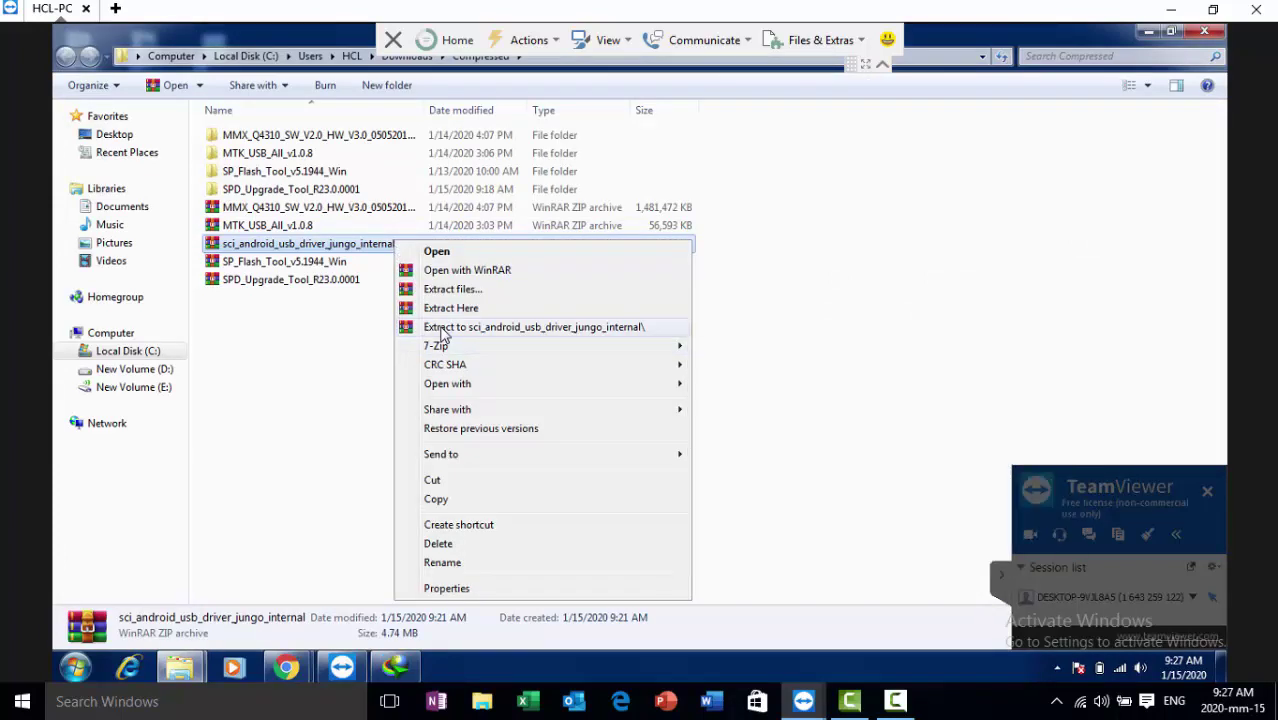
pyautogui.click(443, 330)
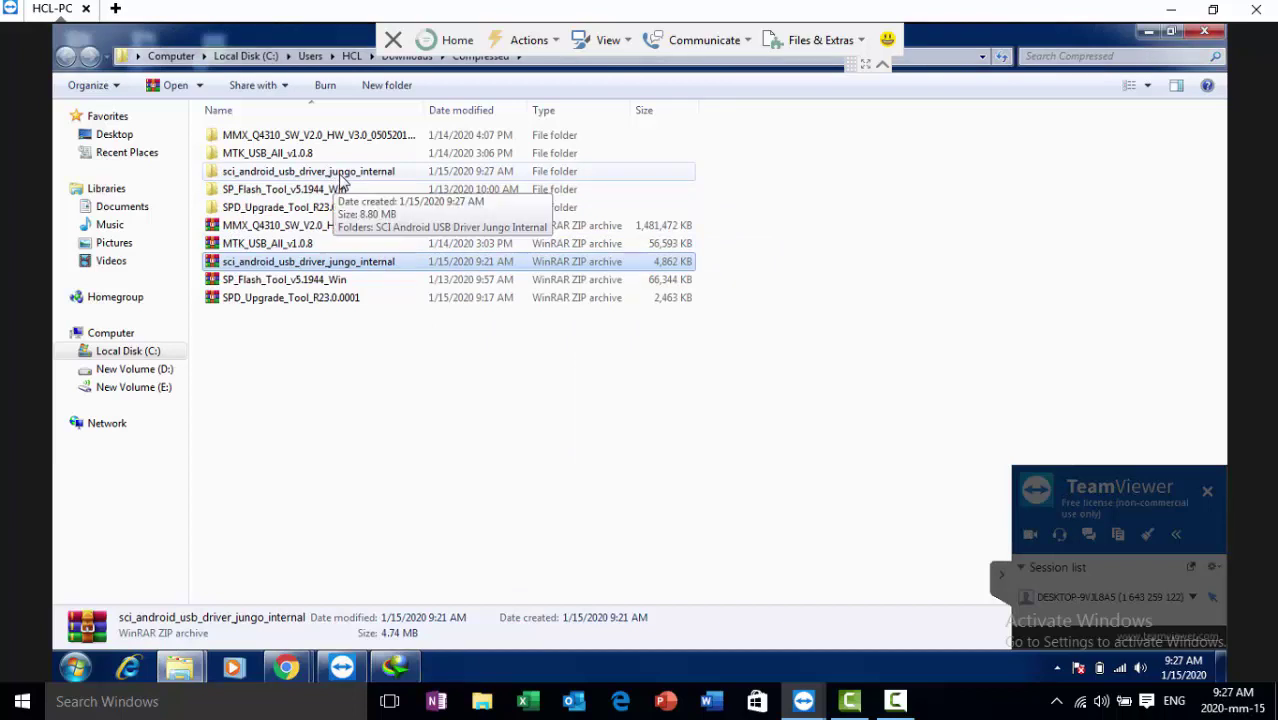
pyautogui.doubleClick(340, 178)
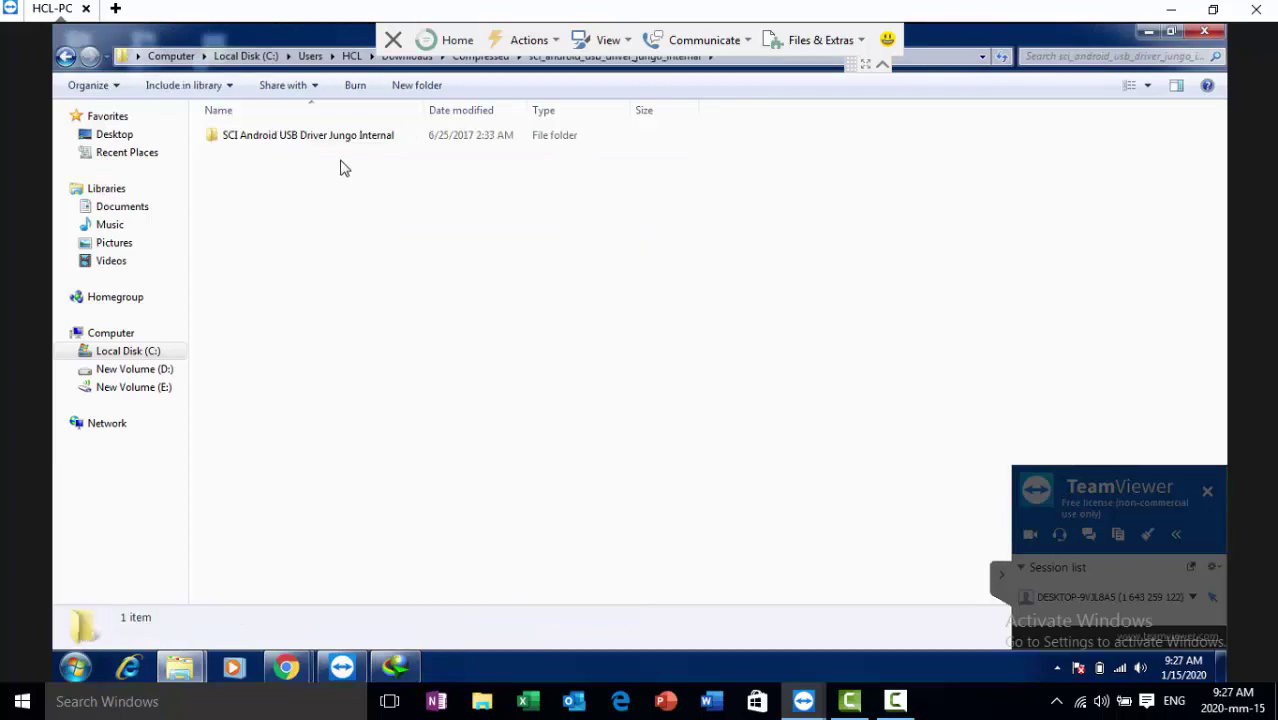
pyautogui.doubleClick(345, 140)
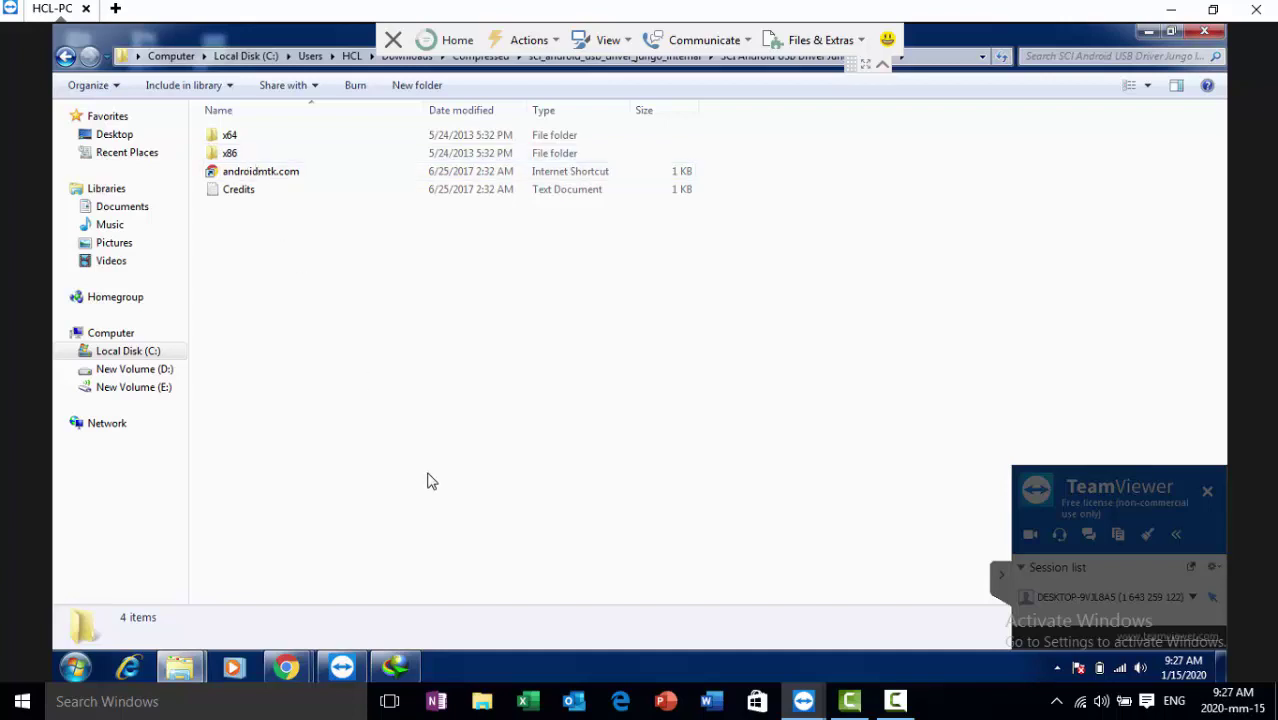
pyautogui.click(231, 156)
pyautogui.click(231, 156)
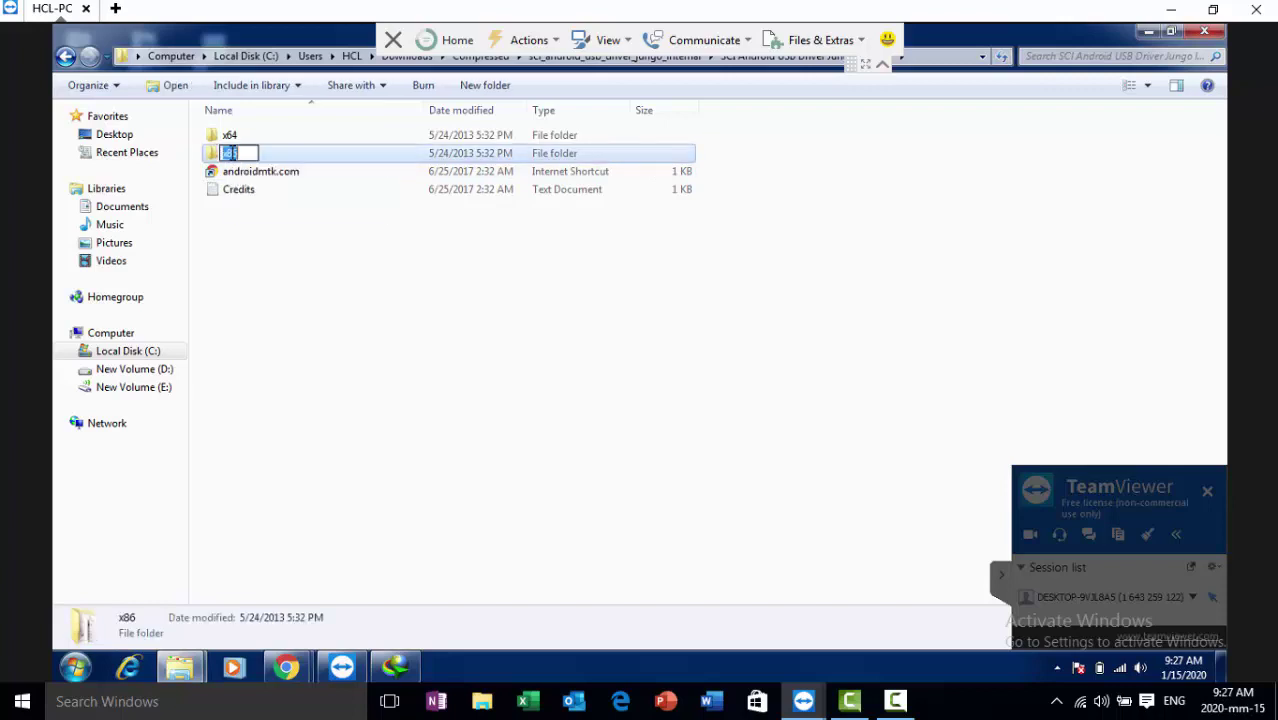
pyautogui.press('Escape')
pyautogui.doubleClick(250, 158)
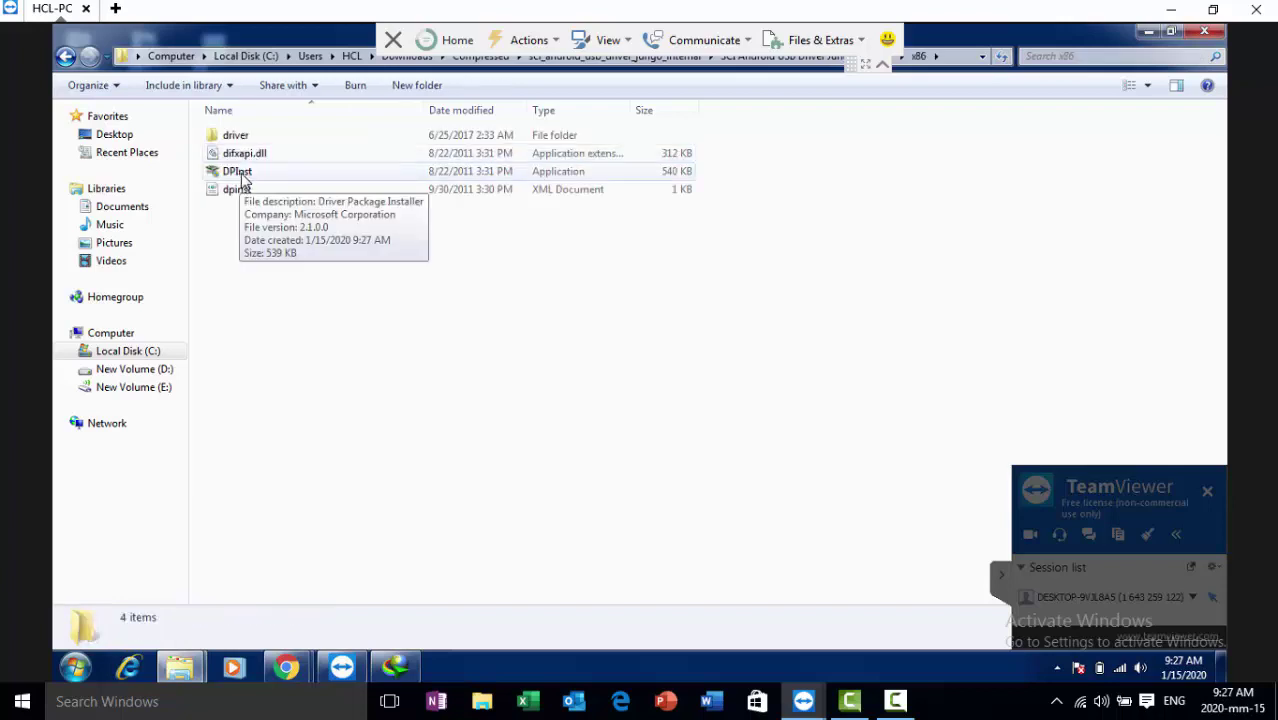
# Launch the DPInst application, allow it to make changes to the computer, and start installing the drivers
pyautogui.click(243, 180)
pyautogui.doubleClick(242, 175)
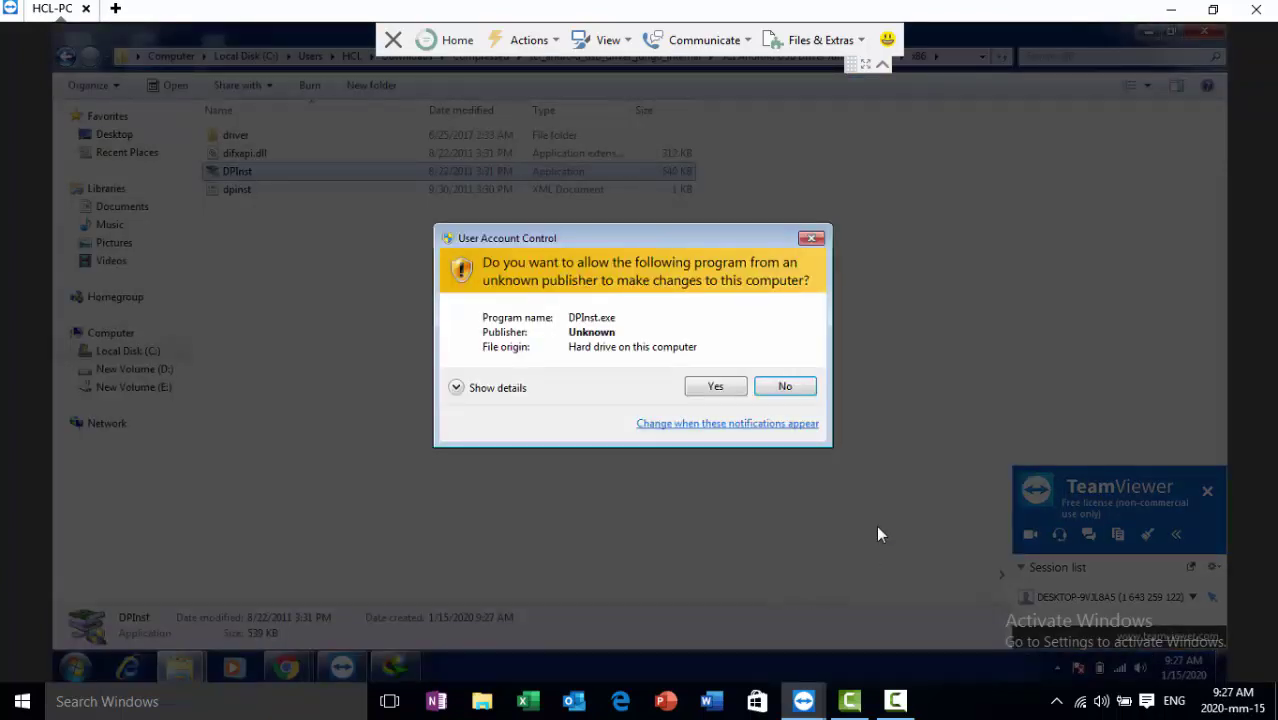
pyautogui.click(722, 386)
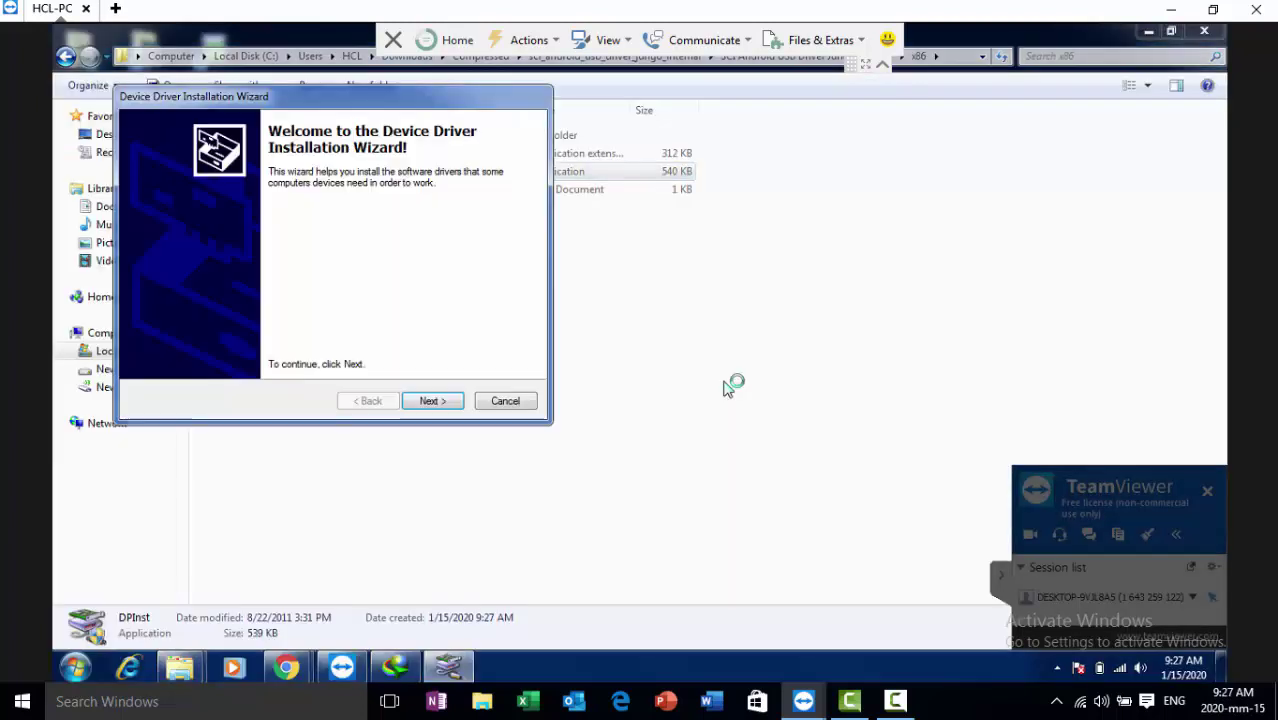
pyautogui.click(430, 400)
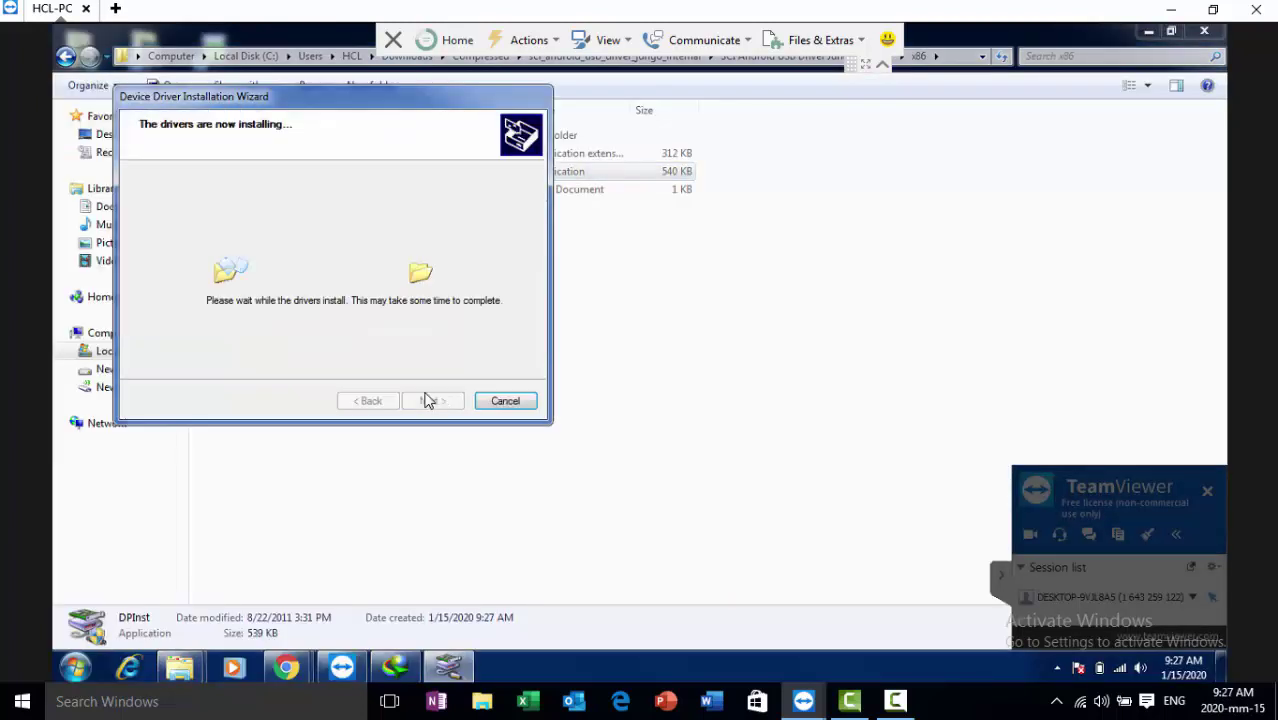
# Let the driver installation complete, check the two SpreadTrum drivers in the wizard's list, and finish the wizard
pyautogui.click(555, 383)
pyautogui.moveTo(421, 100); pyautogui.dragTo(572, 170)
pyautogui.moveTo(473, 163); pyautogui.dragTo(515, 203)
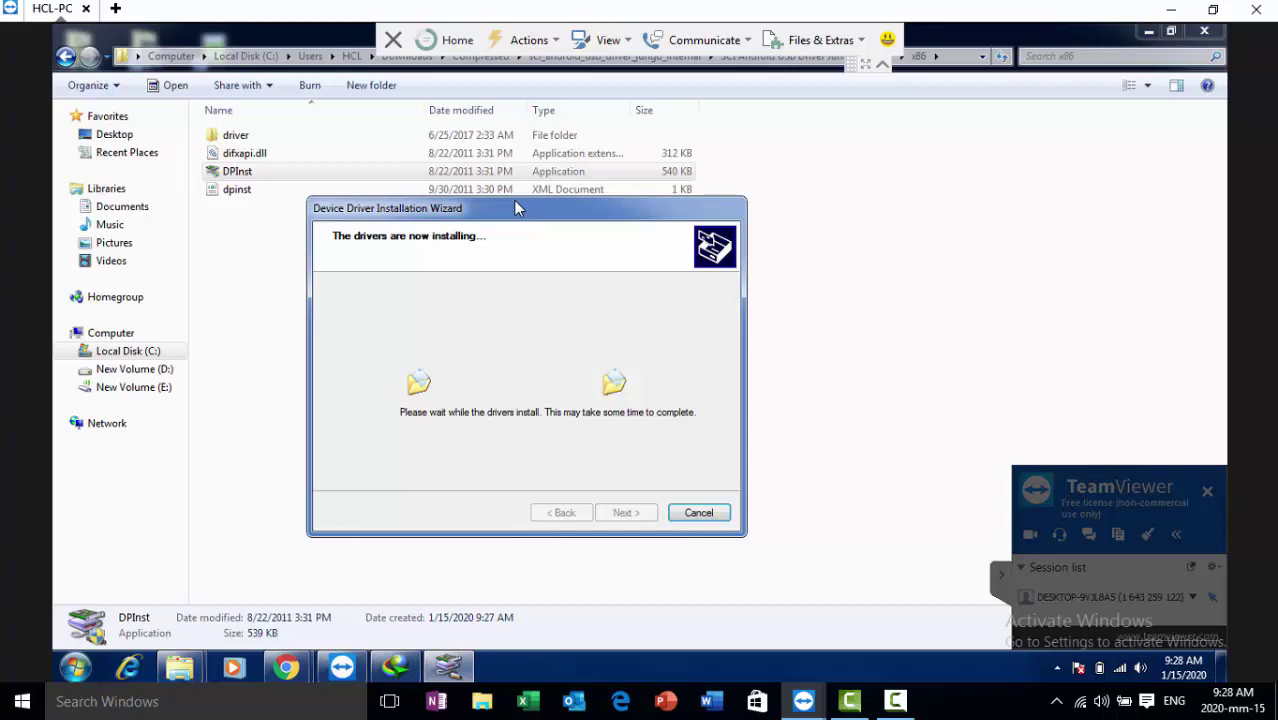
pyautogui.click(570, 370)
pyautogui.moveTo(481, 218); pyautogui.dragTo(497, 200)
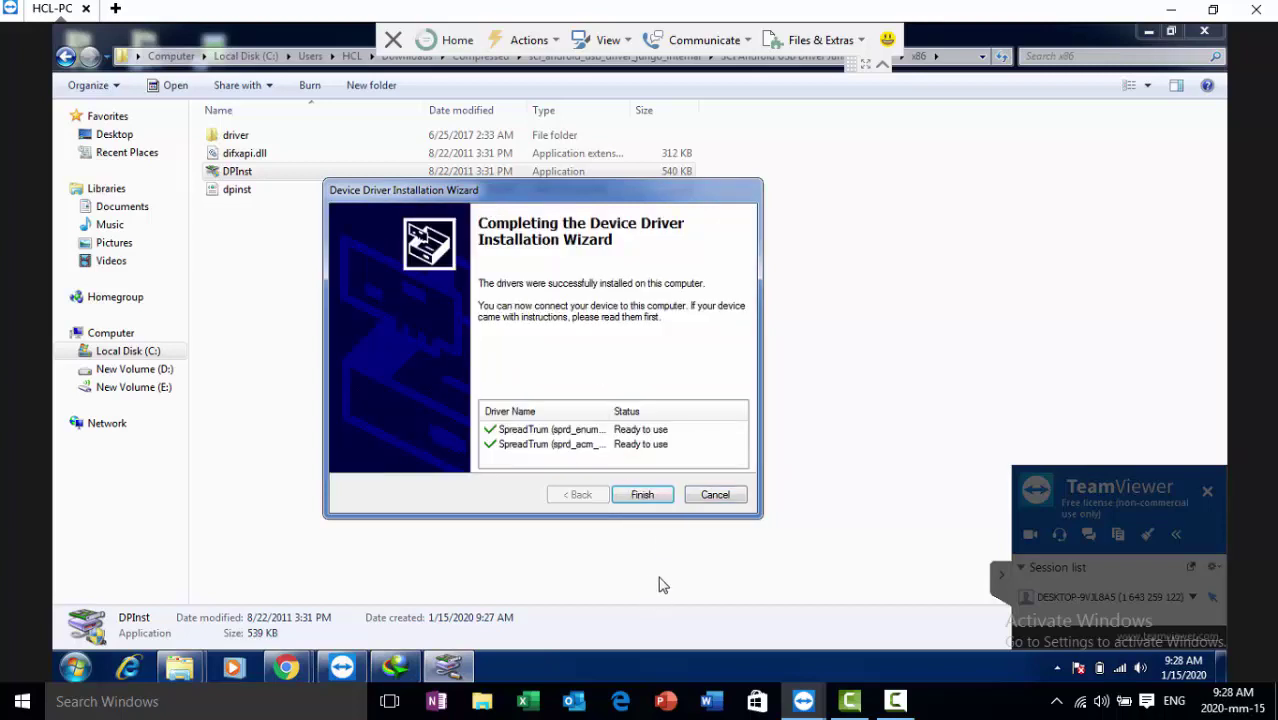
pyautogui.click(574, 444)
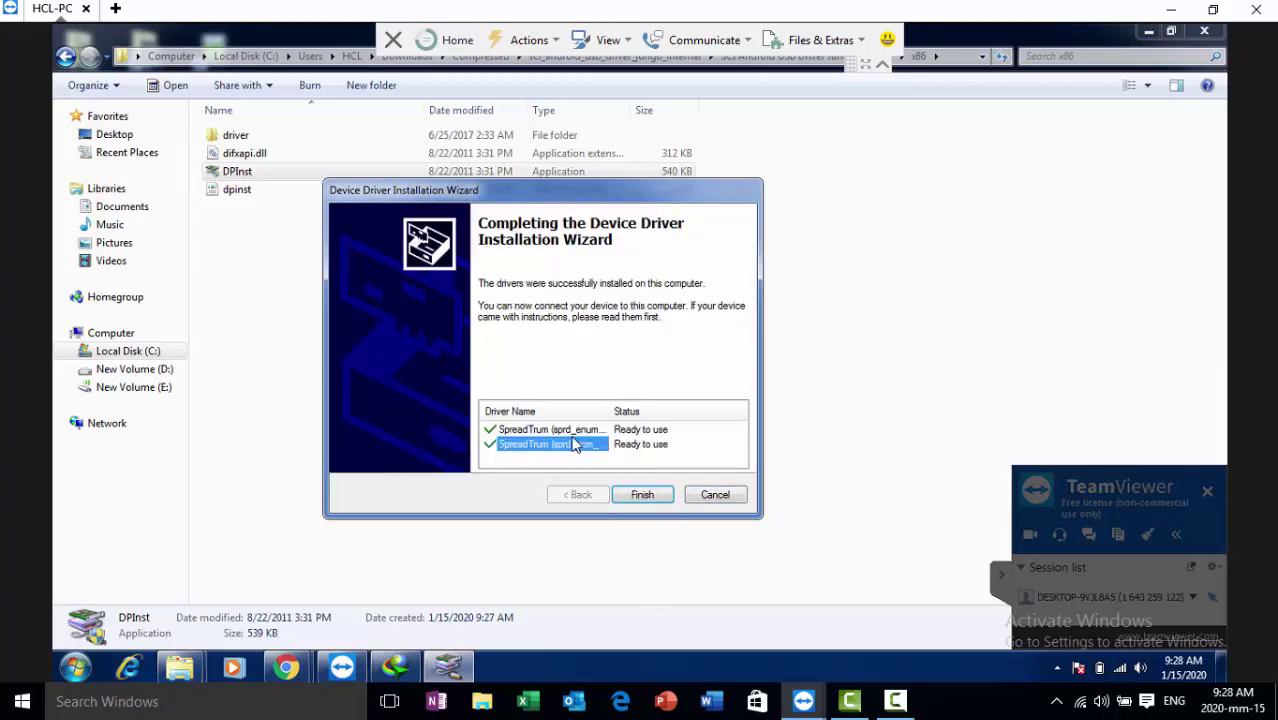
pyautogui.click(577, 429)
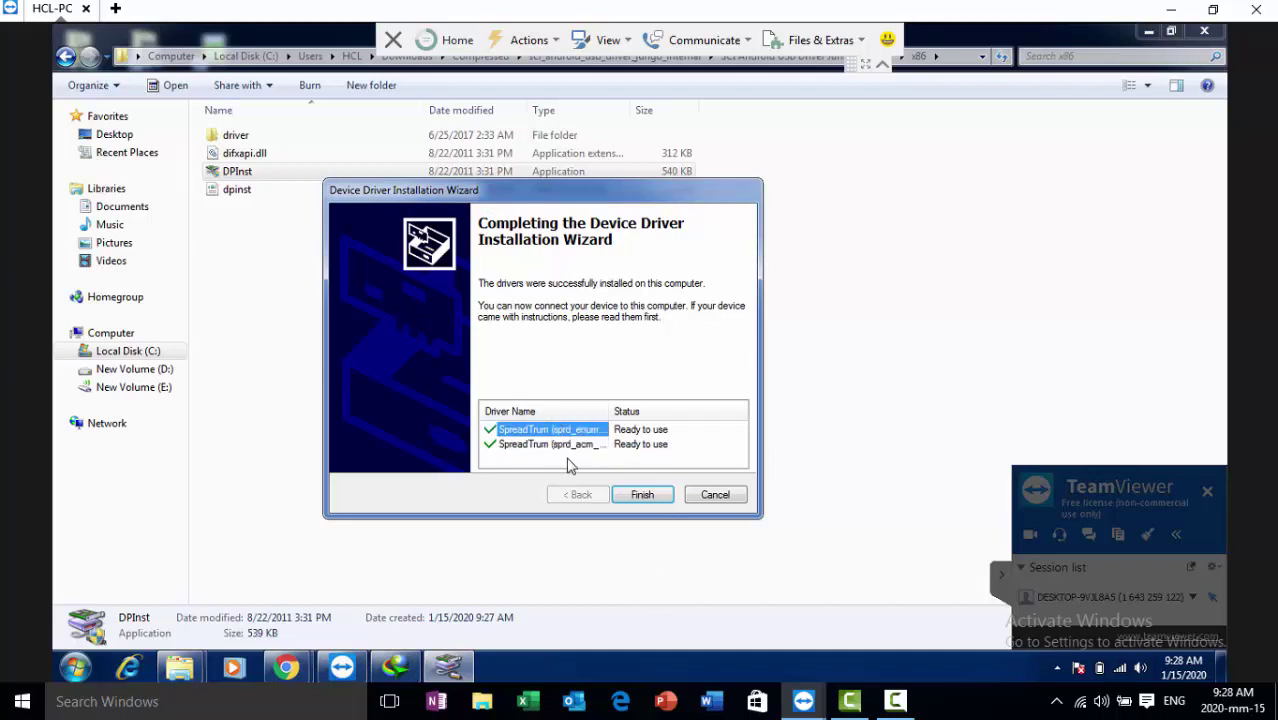
pyautogui.click(645, 496)
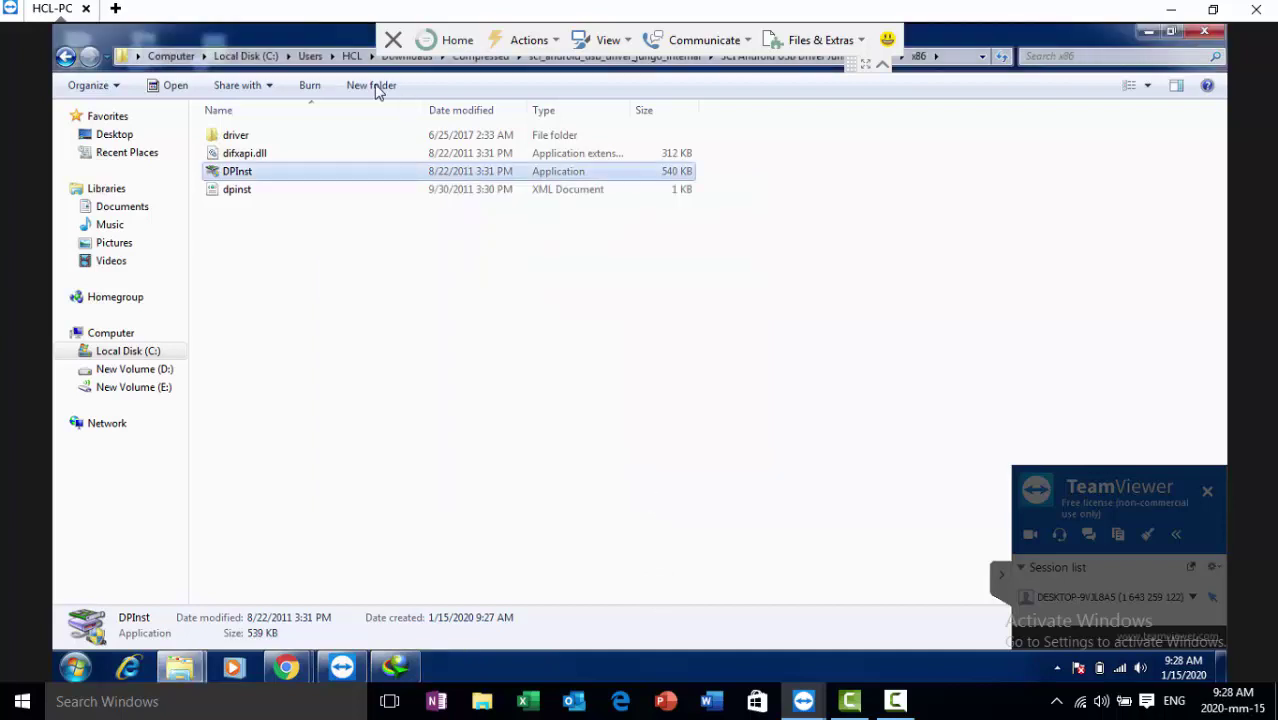
# Return to the Compressed downloads folder and switch to the browser's Google results tab for the SPD CPU driver search
pyautogui.click(65, 56)
pyautogui.click(65, 56)
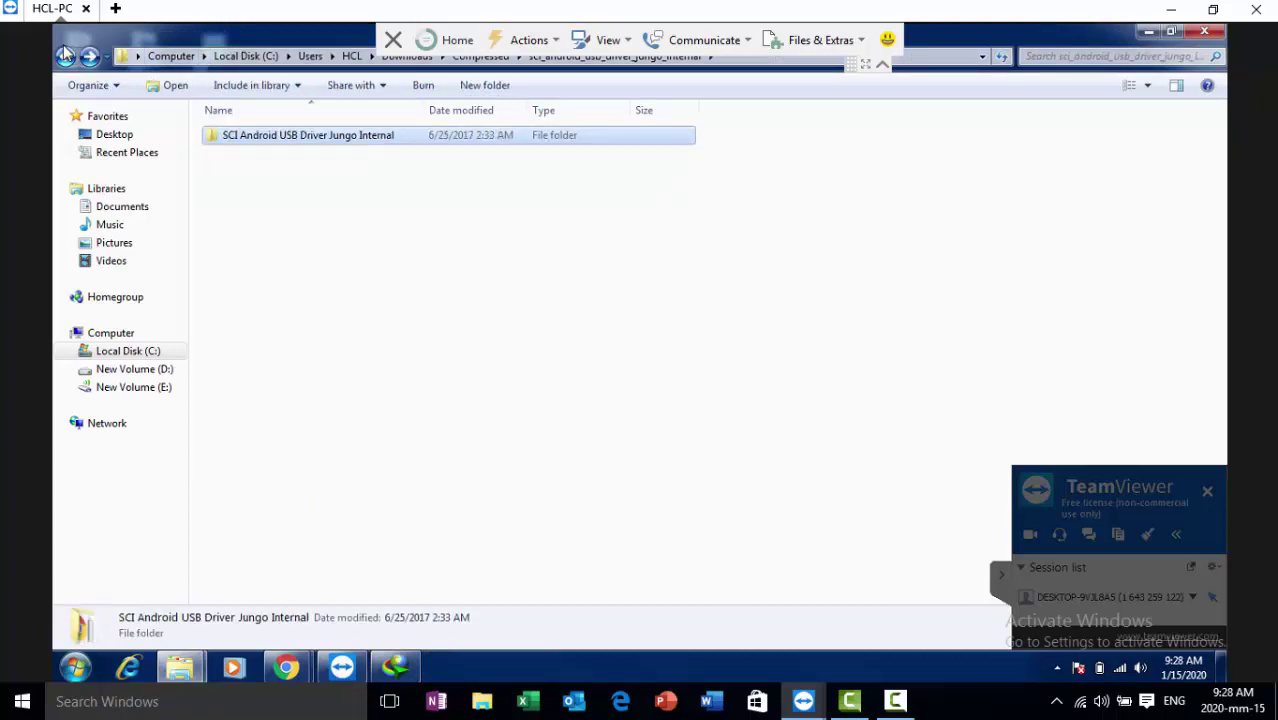
pyautogui.click(65, 56)
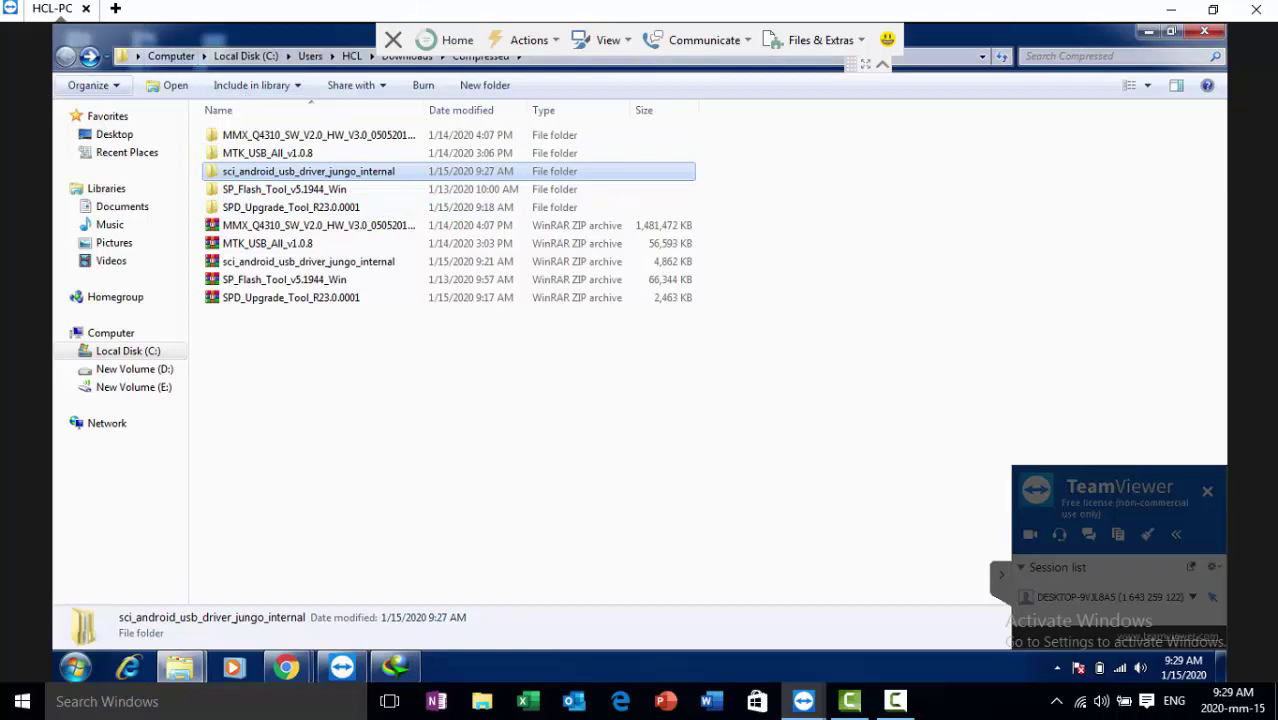
pyautogui.click(299, 674)
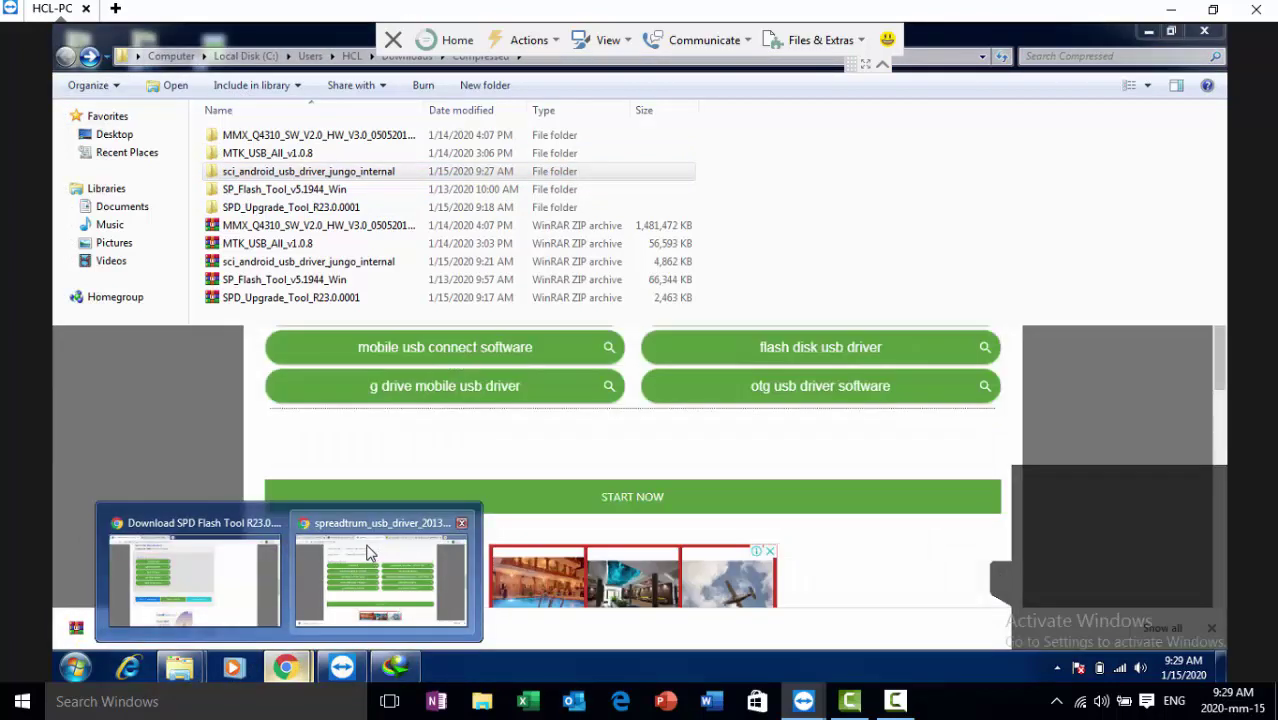
pyautogui.click(370, 552)
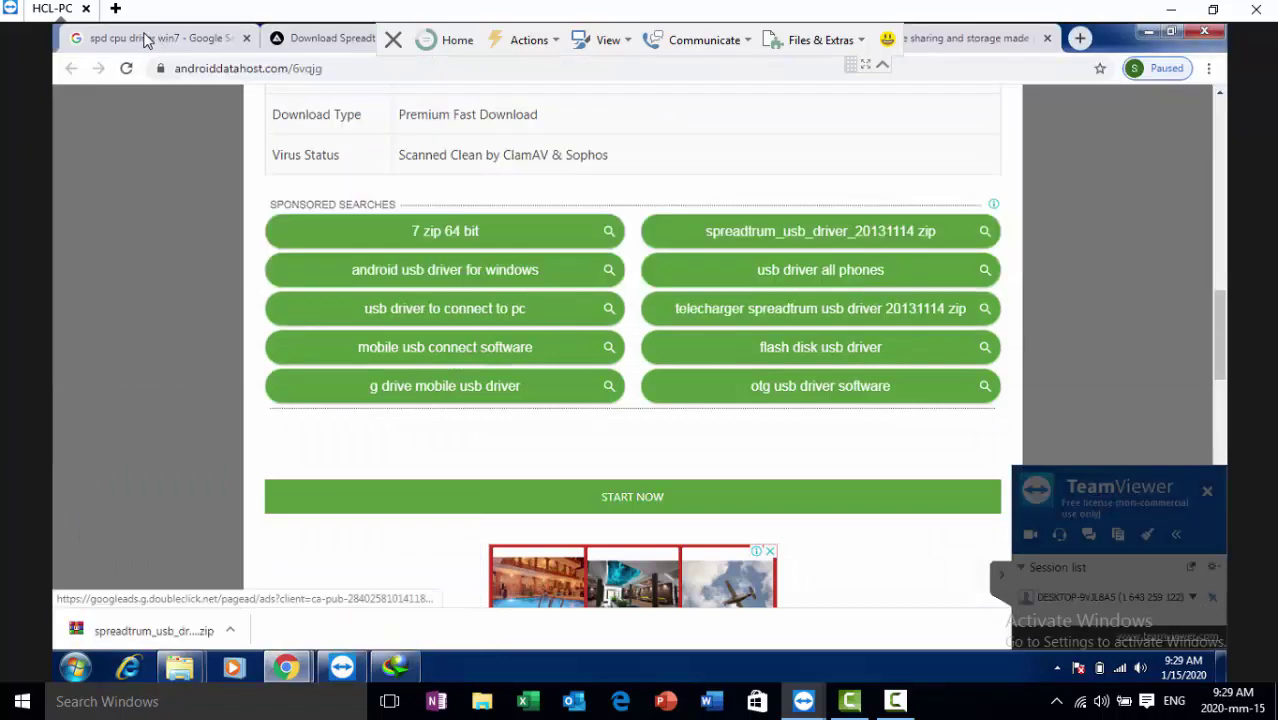
pyautogui.click(145, 40)
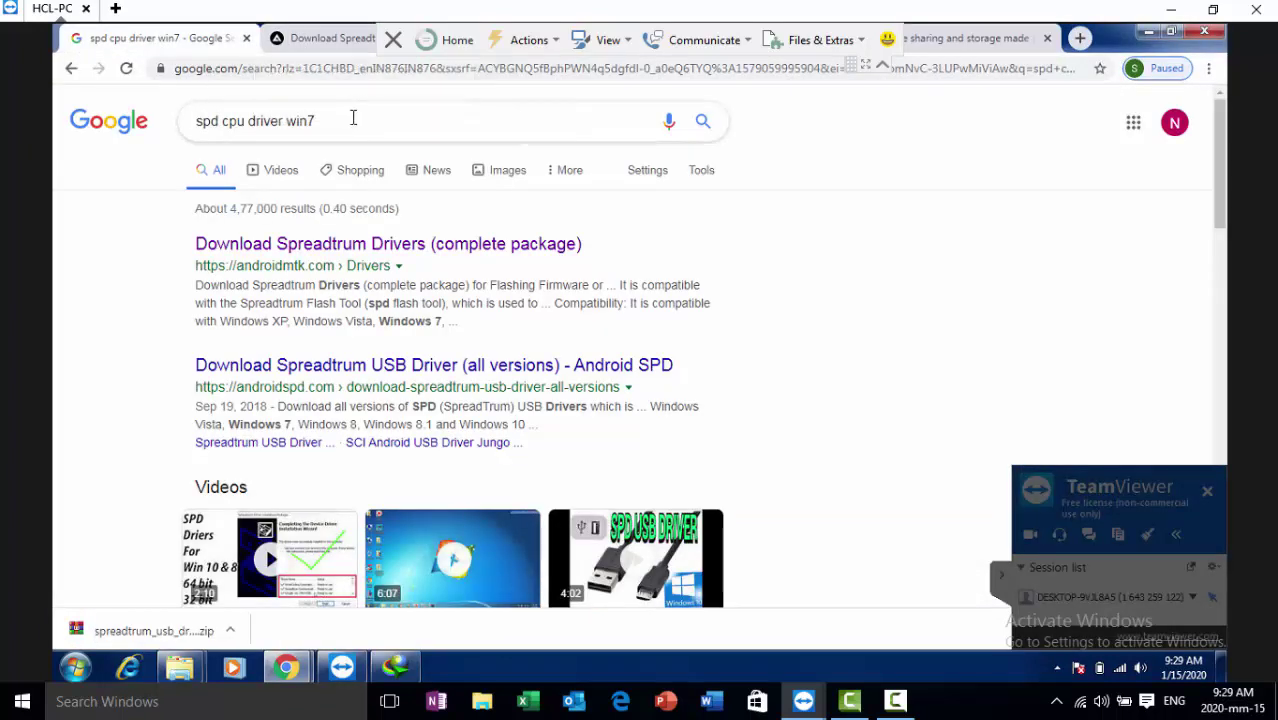
# Replace the Google query with a gadget serial search and choose the suggestion "gadget serial driver for windows 7"
pyautogui.click(353, 118)
pyautogui.moveTo(312, 120); pyautogui.dragTo(148, 188)
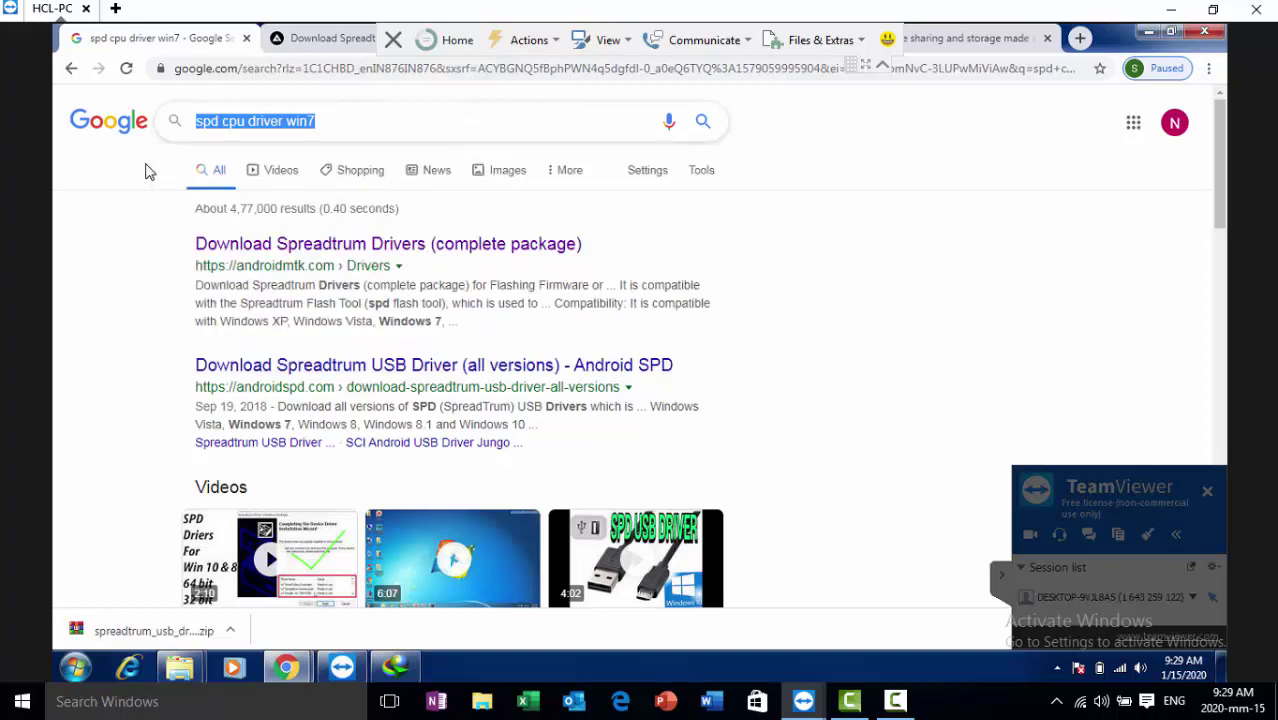
pyautogui.press('BackSpace')
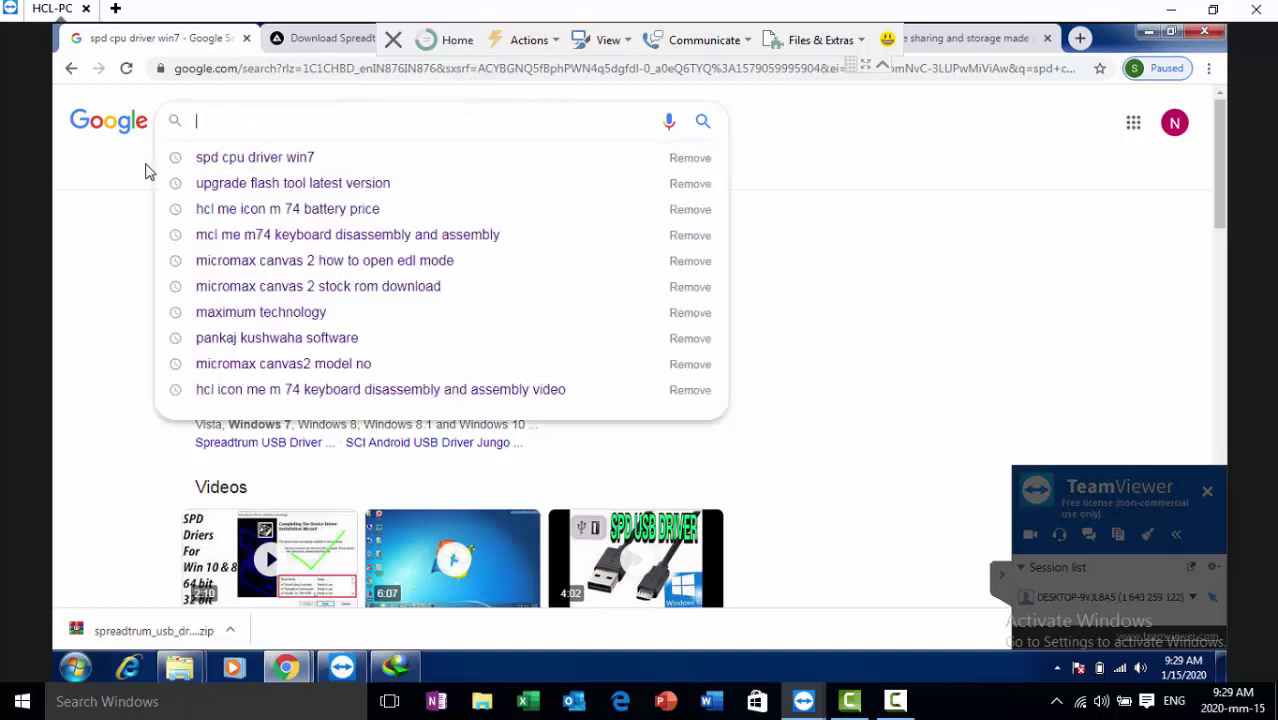
pyautogui.write('ga')
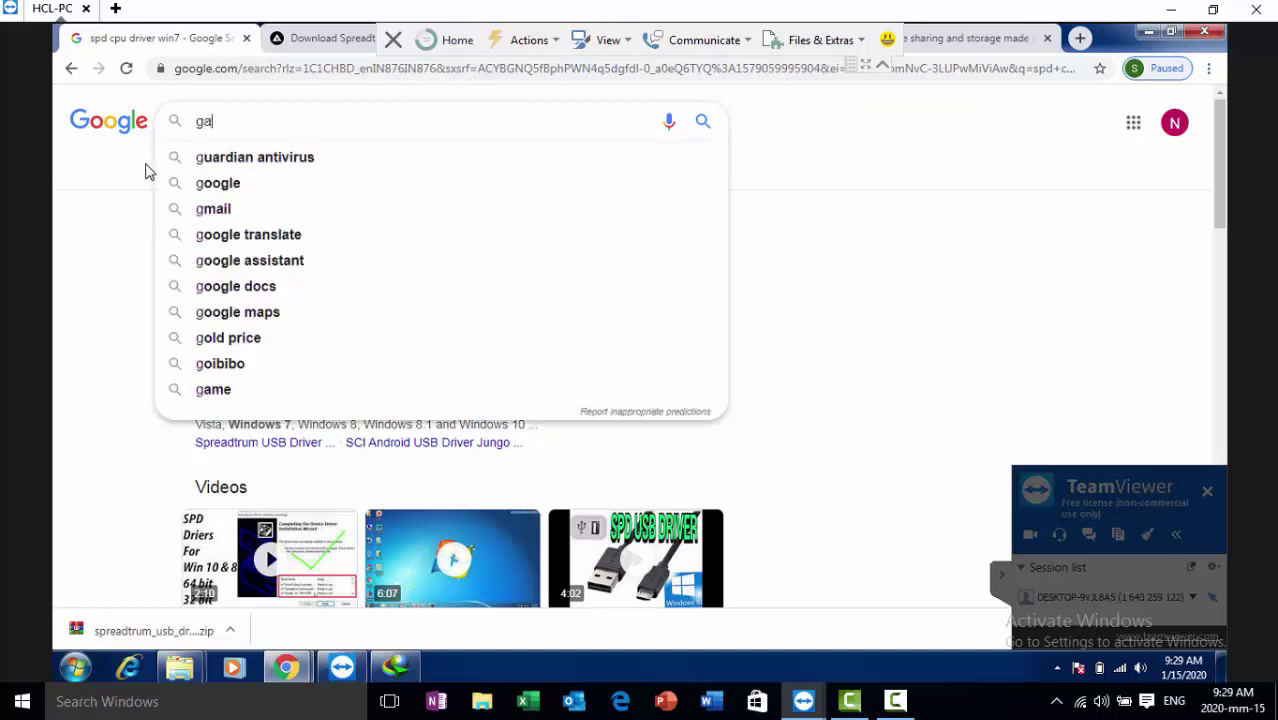
pyautogui.write('t get')
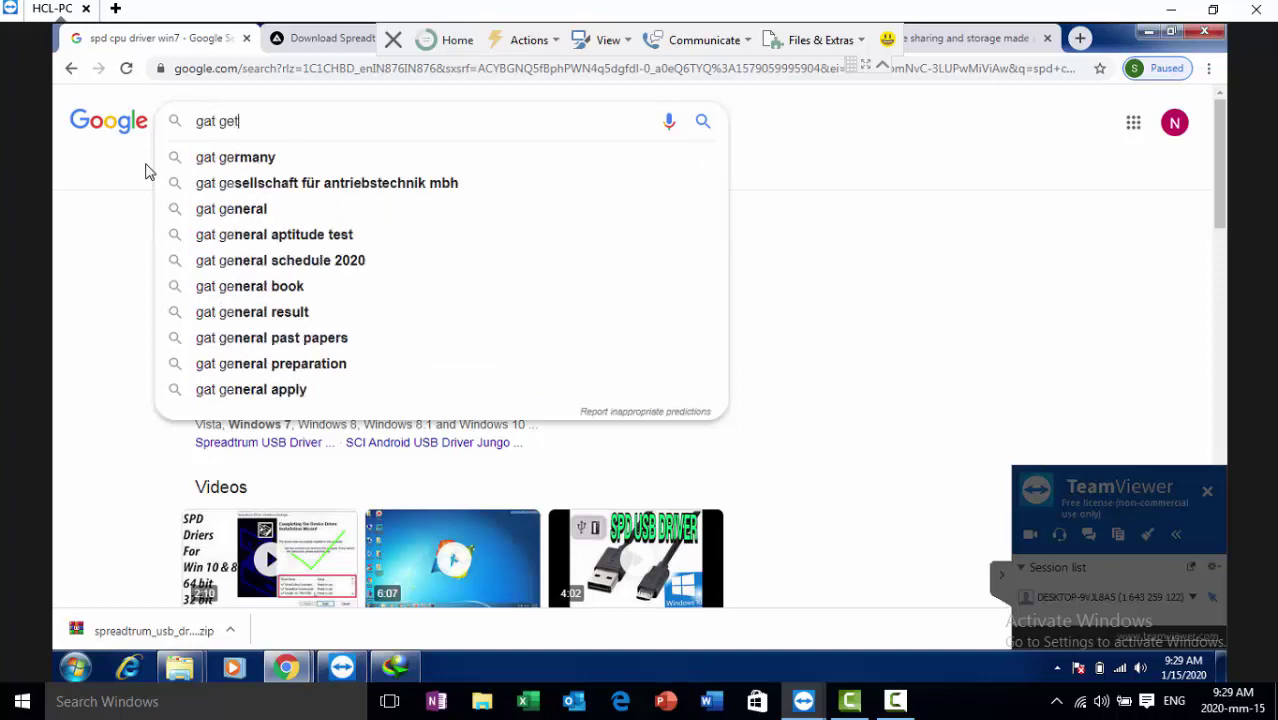
pyautogui.write(' sira')
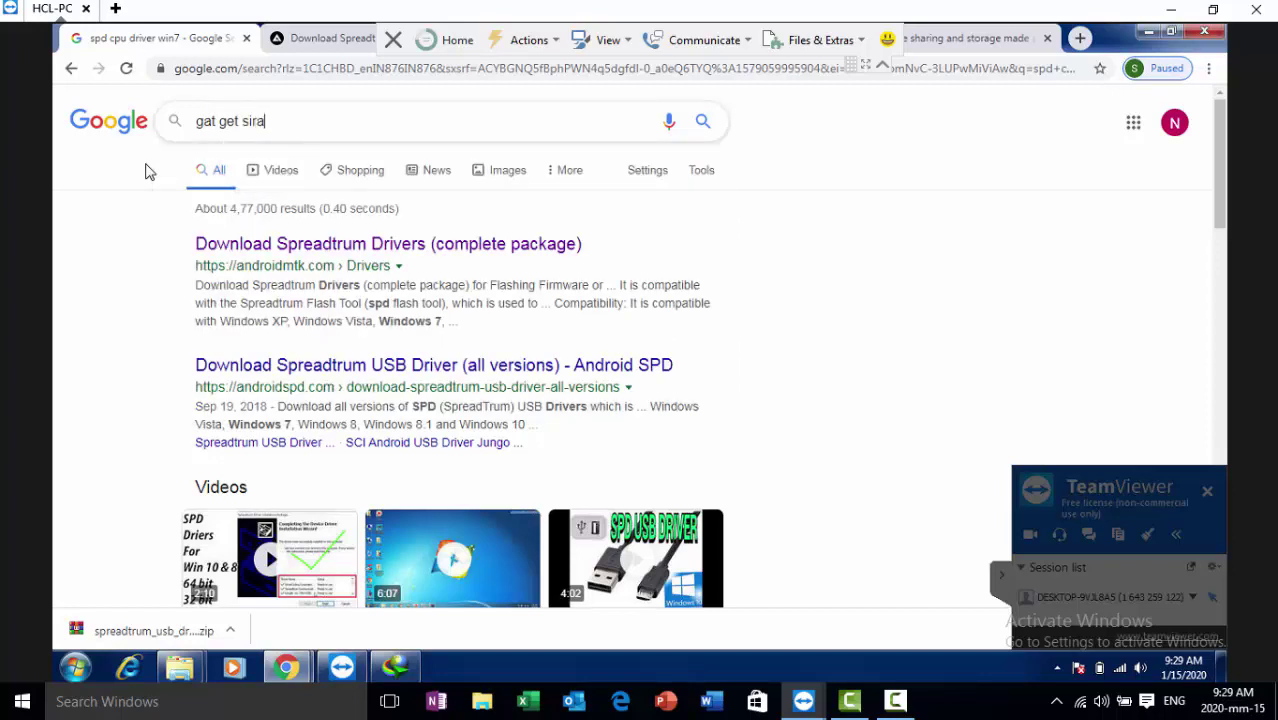
pyautogui.write('il')
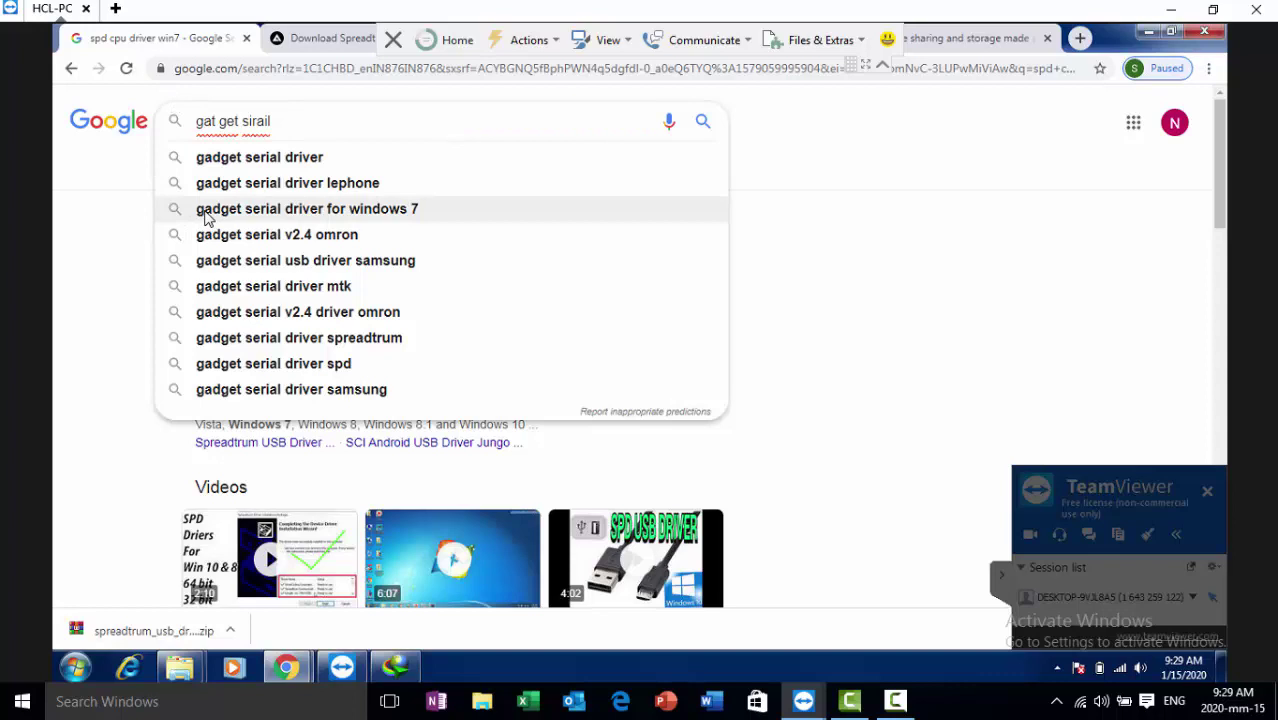
pyautogui.click(204, 212)
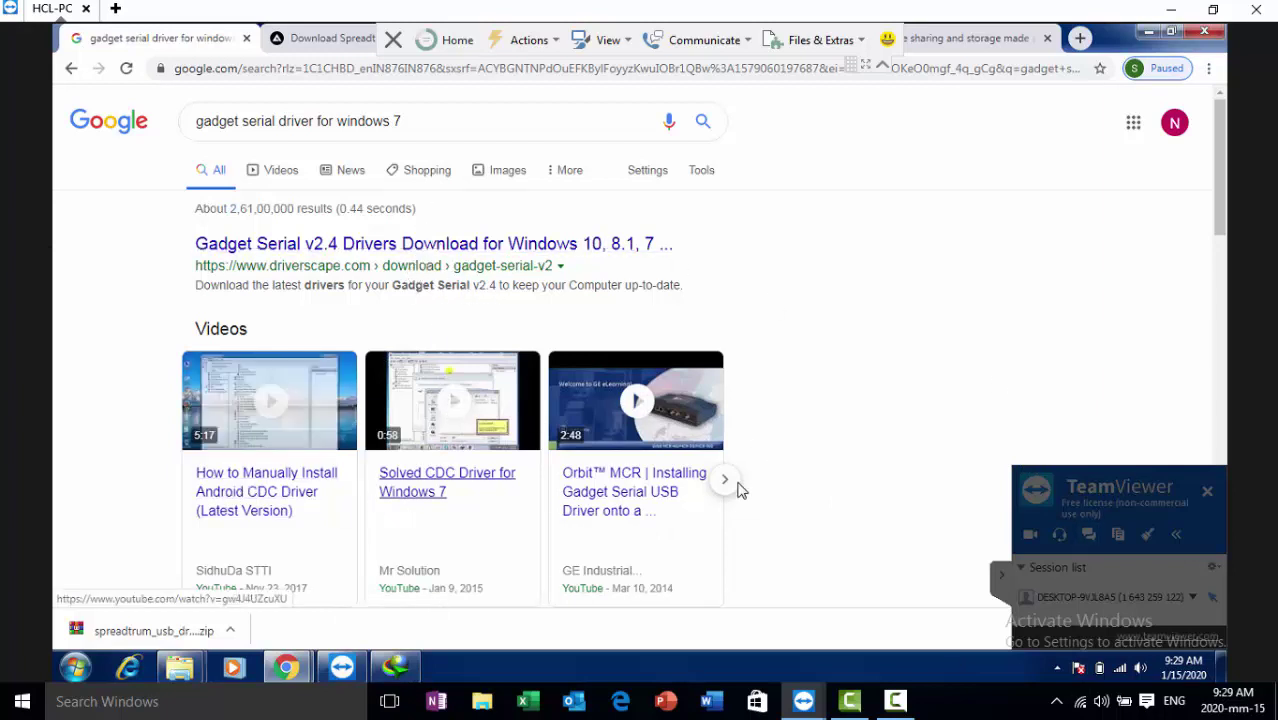
# Open the driverscape.com result for Gadget Serial v2.4 drivers in a new tab and switch to that page
pyautogui.moveTo(285, 415)
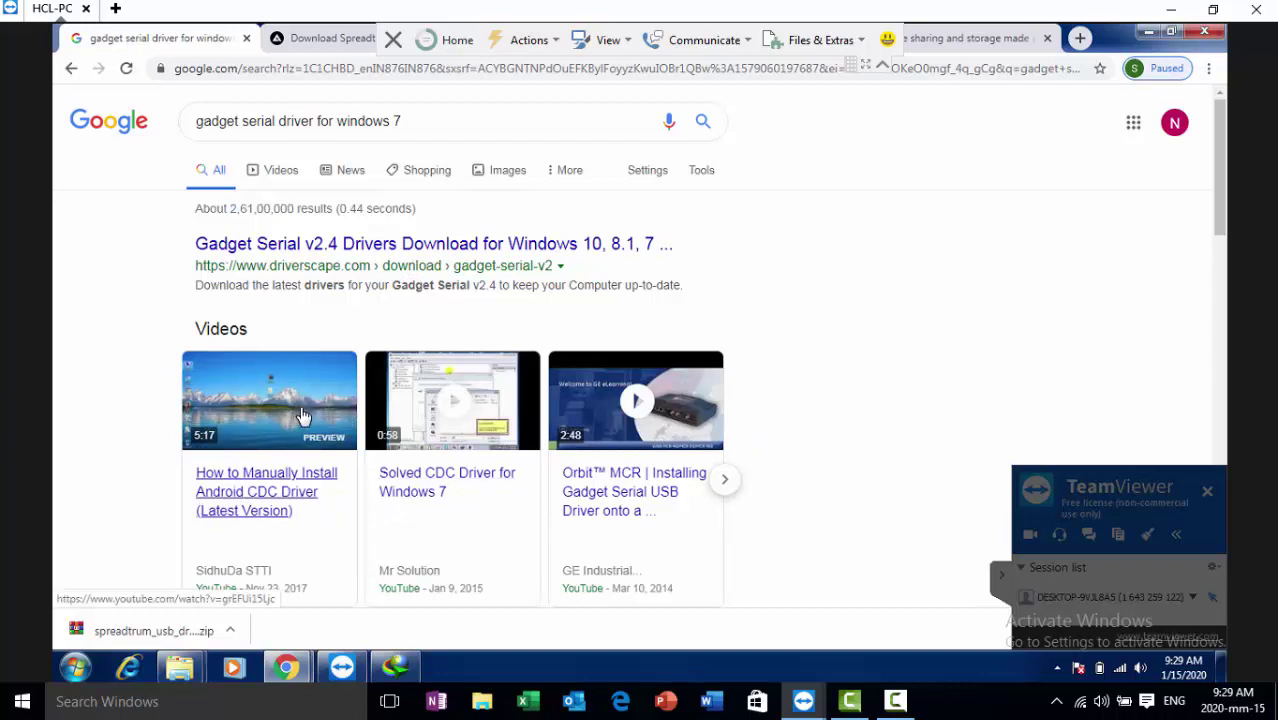
pyautogui.scroll(-3, 303, 416)
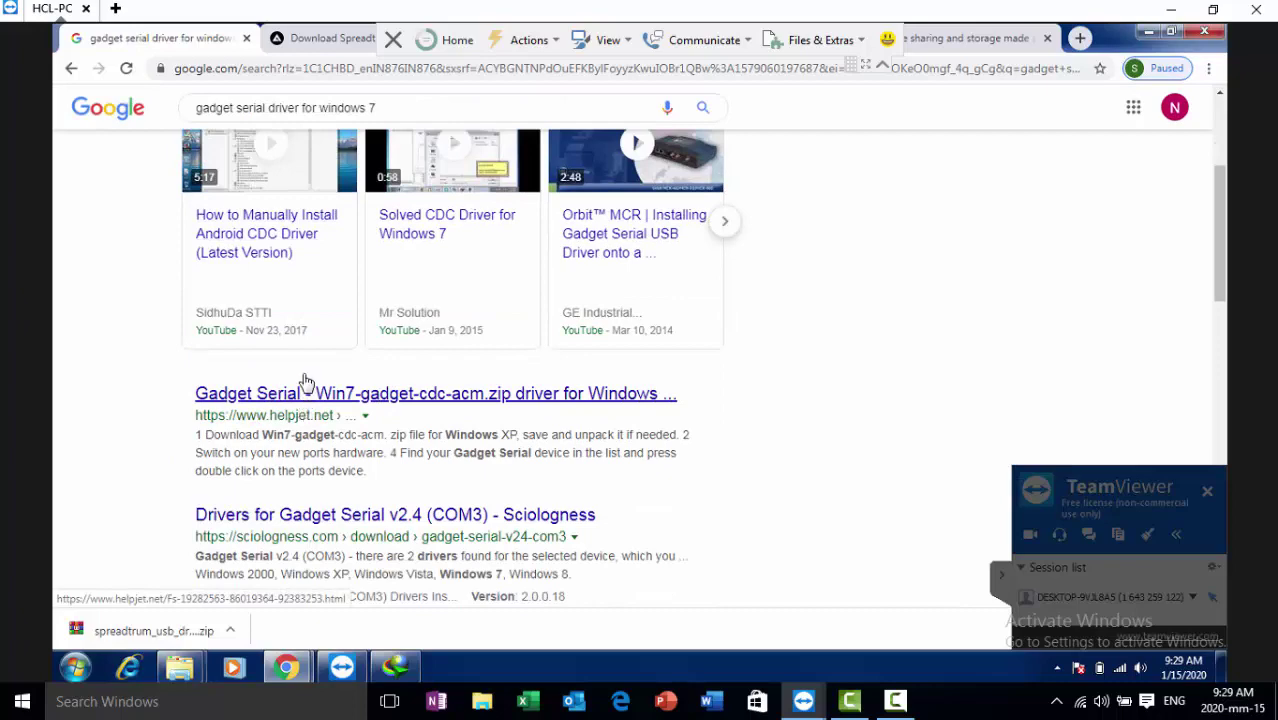
pyautogui.scroll(3, 306, 383)
pyautogui.rightClick(314, 247)
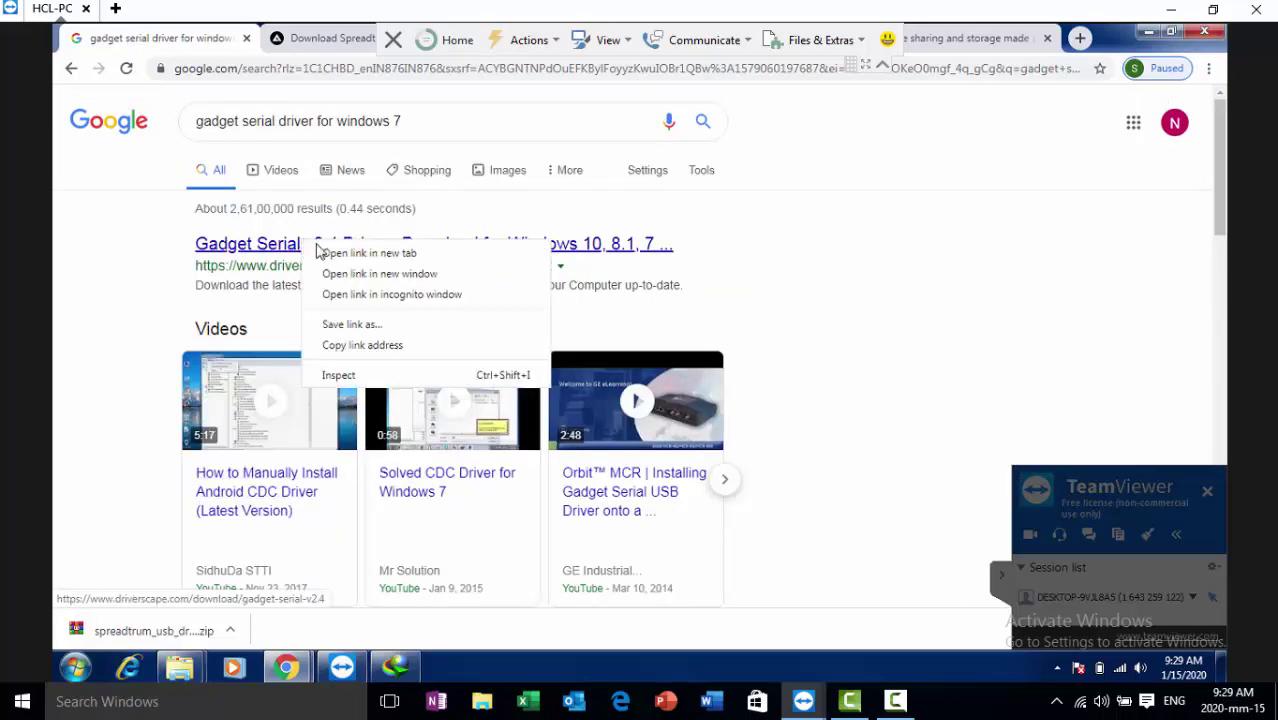
pyautogui.click(340, 254)
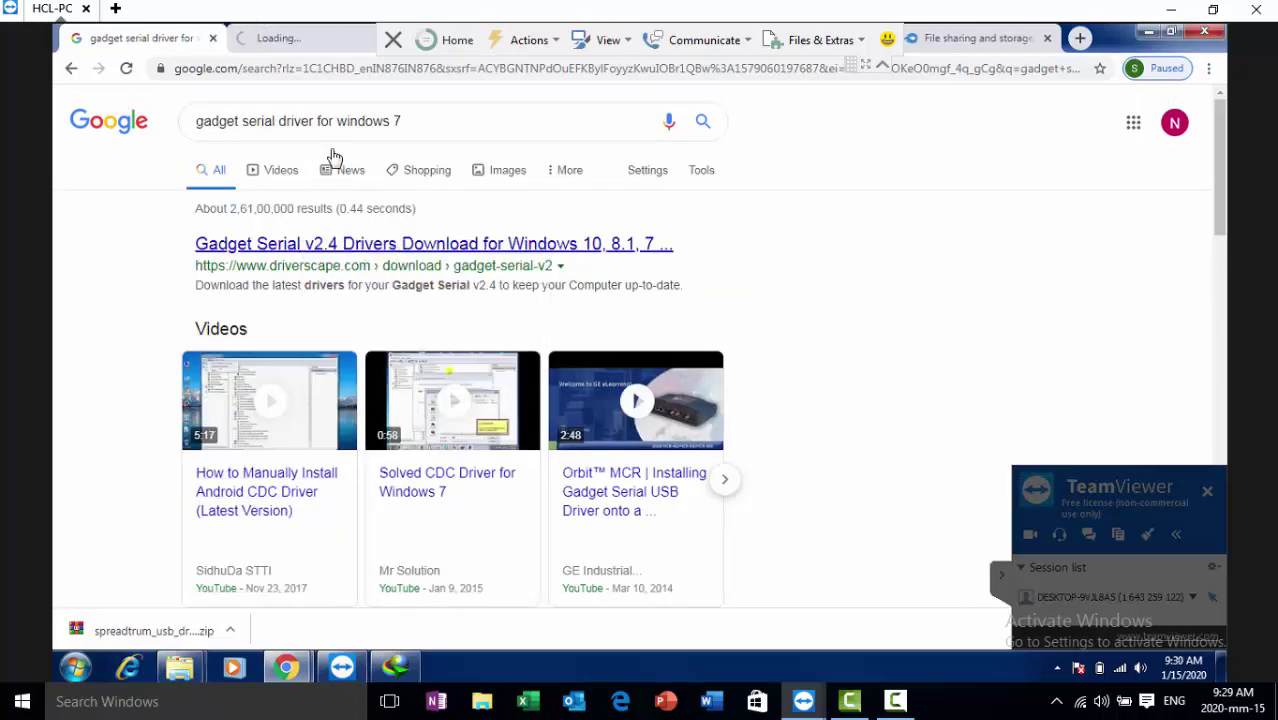
pyautogui.click(313, 42)
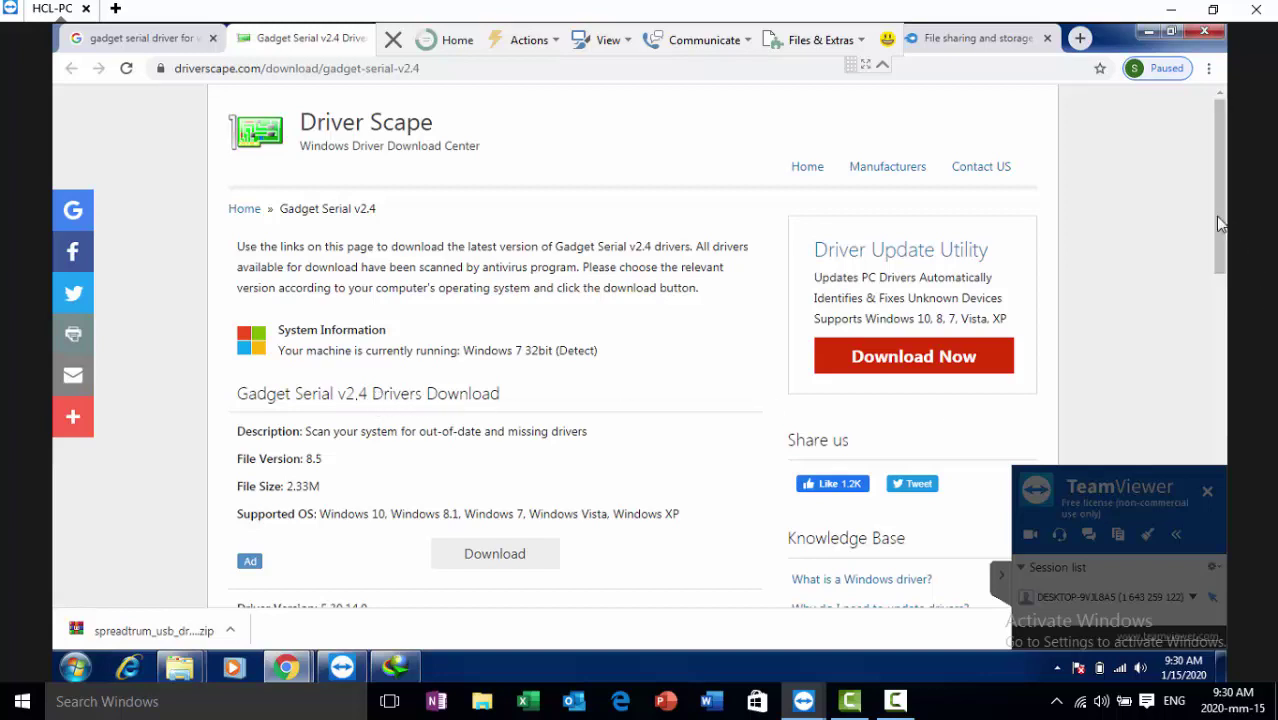
# Review the listed Gadget Serial v2.4 driver versions, start downloading the file version 8.5 entry, and pause that download
pyautogui.moveTo(1217, 217); pyautogui.dragTo(1217, 239)
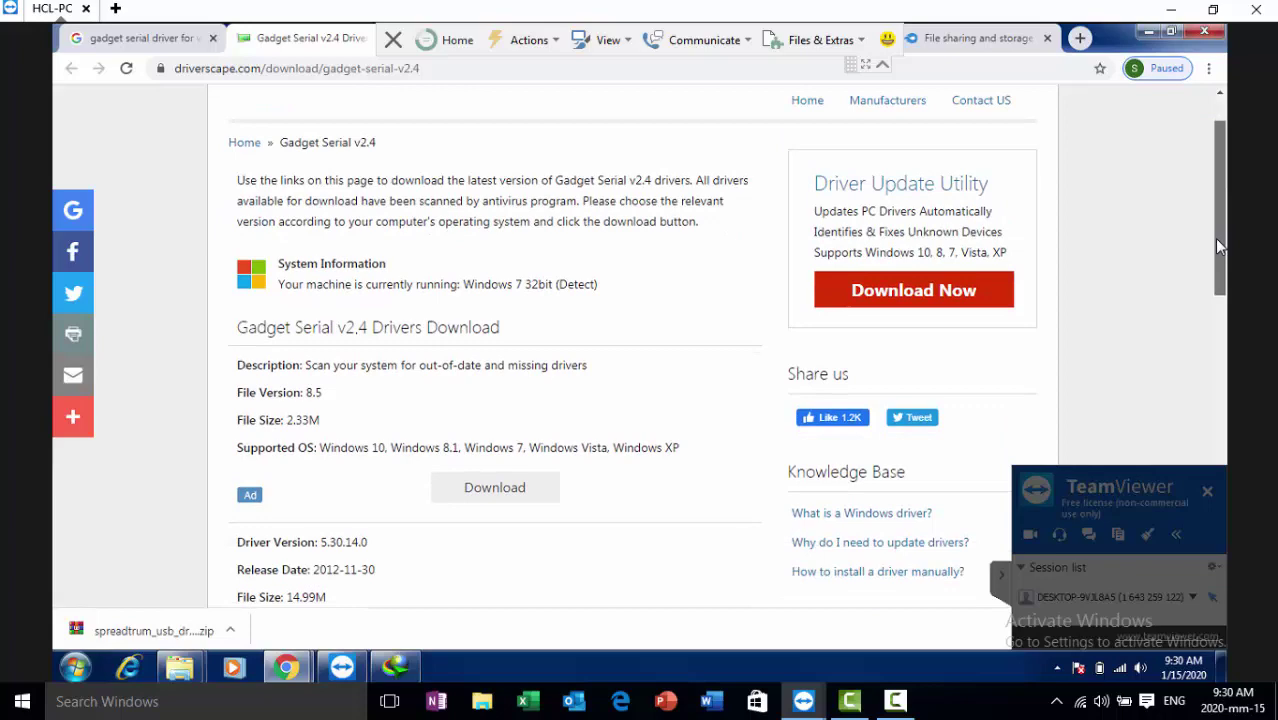
pyautogui.scroll(1, 1217, 245)
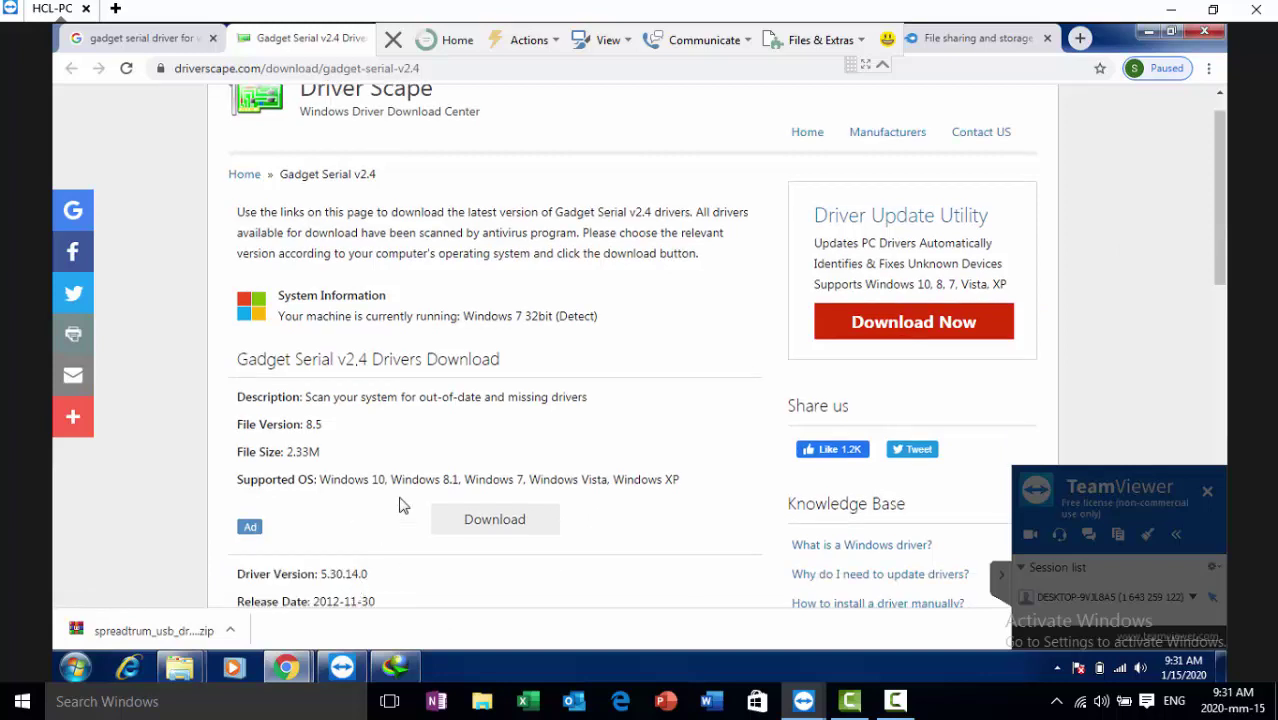
pyautogui.scroll(-4, 400, 505)
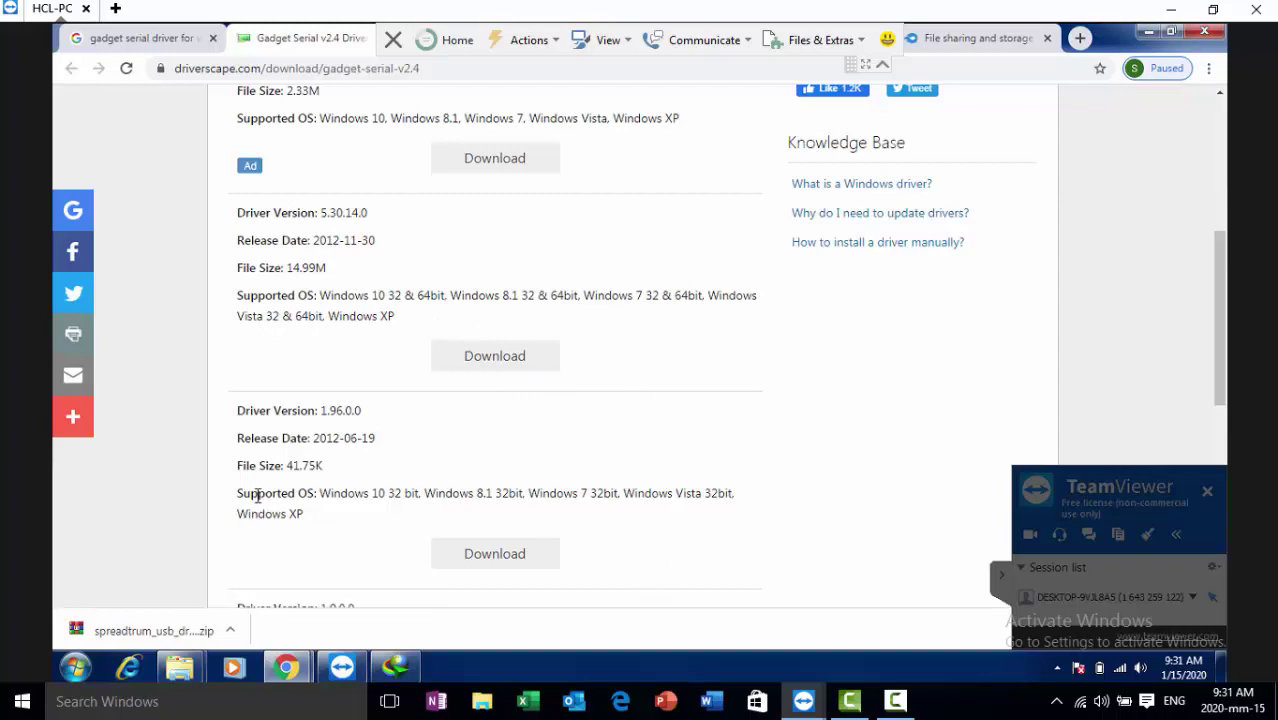
pyautogui.scroll(-5, 766, 515)
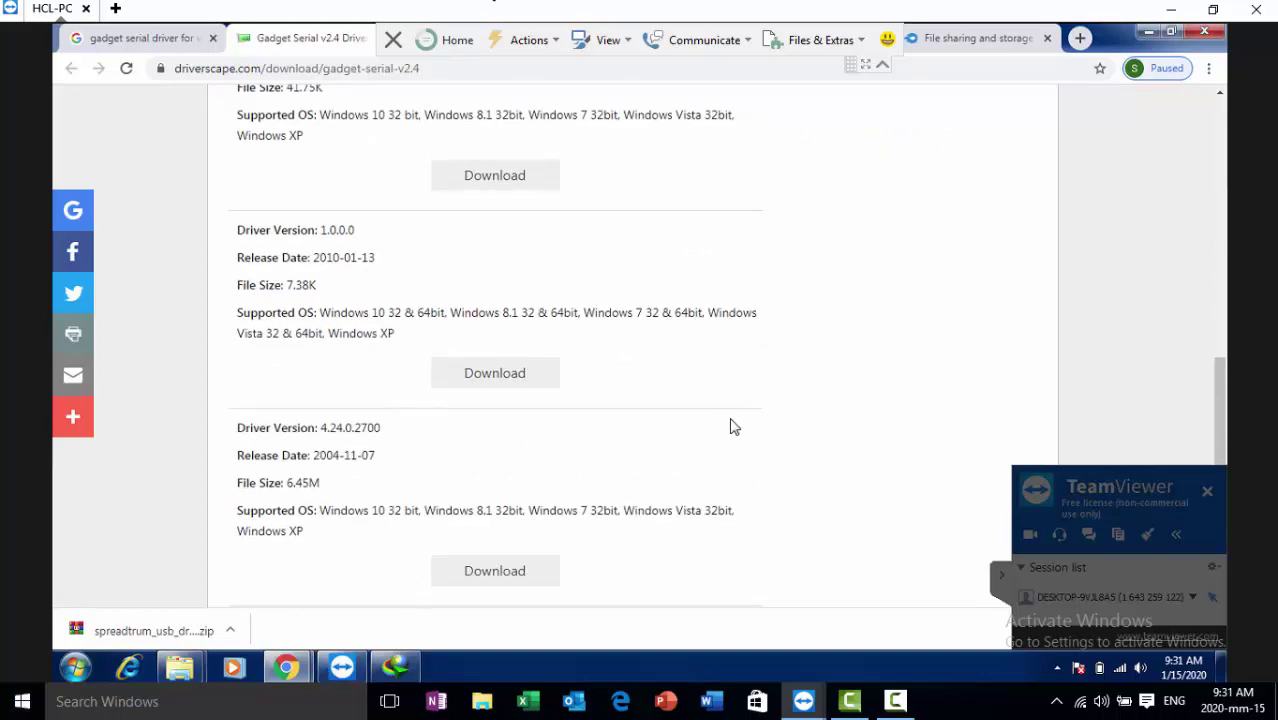
pyautogui.scroll(4, 730, 422)
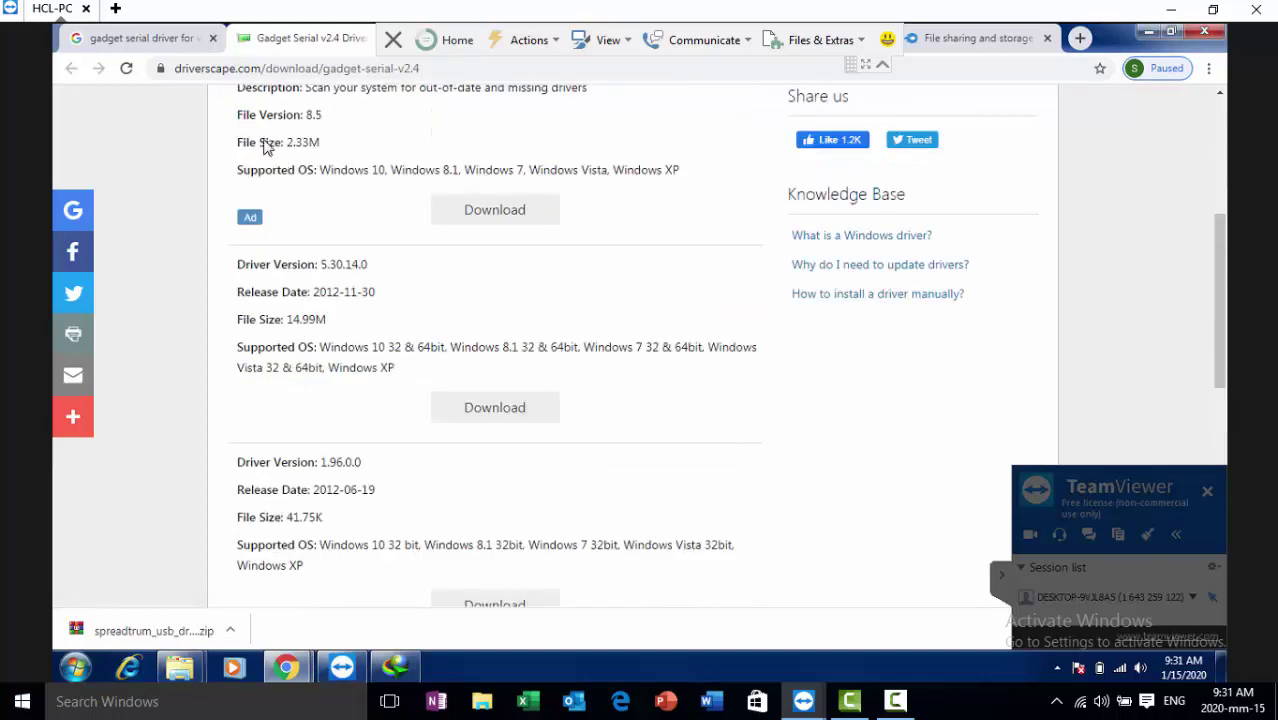
pyautogui.scroll(3, 653, 294)
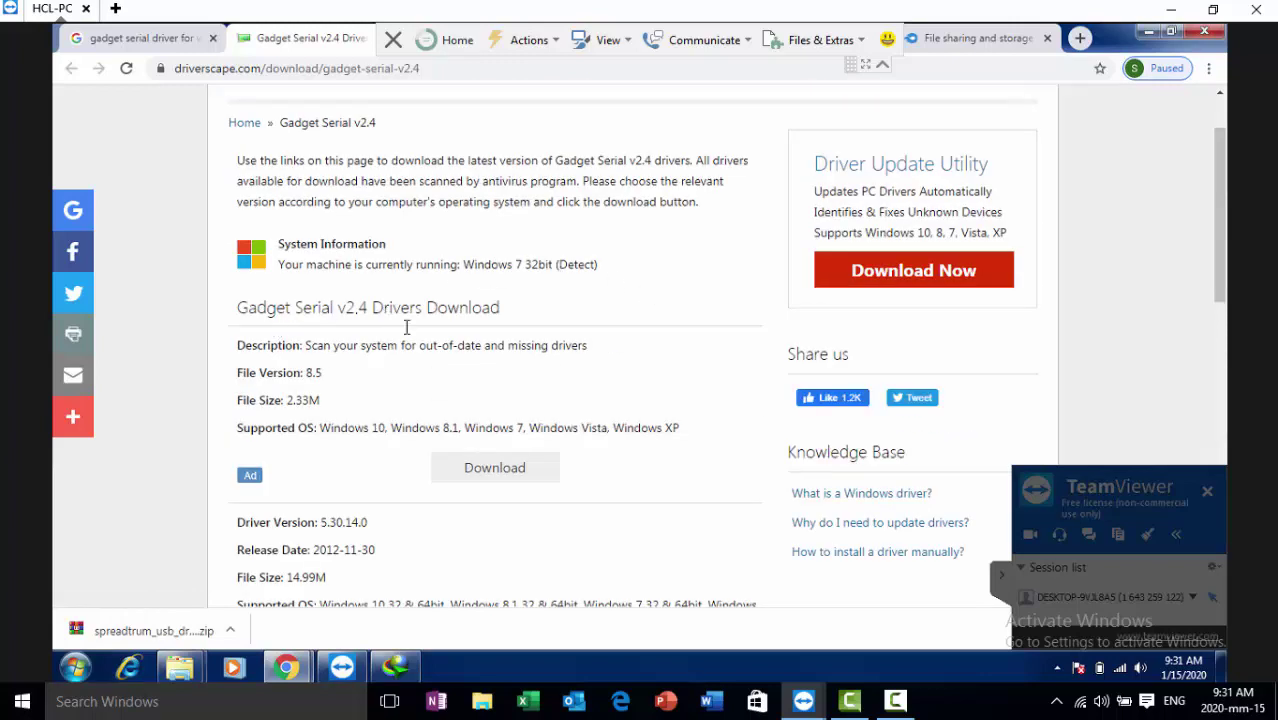
pyautogui.click(506, 477)
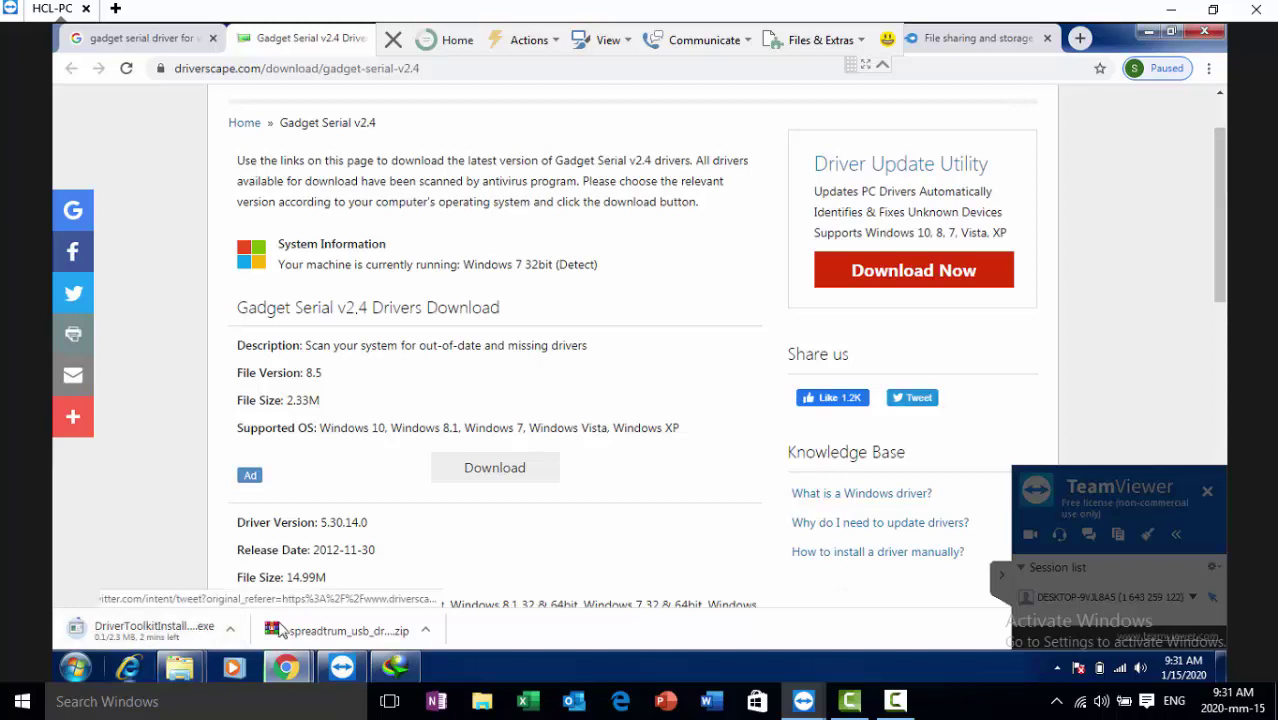
pyautogui.click(233, 629)
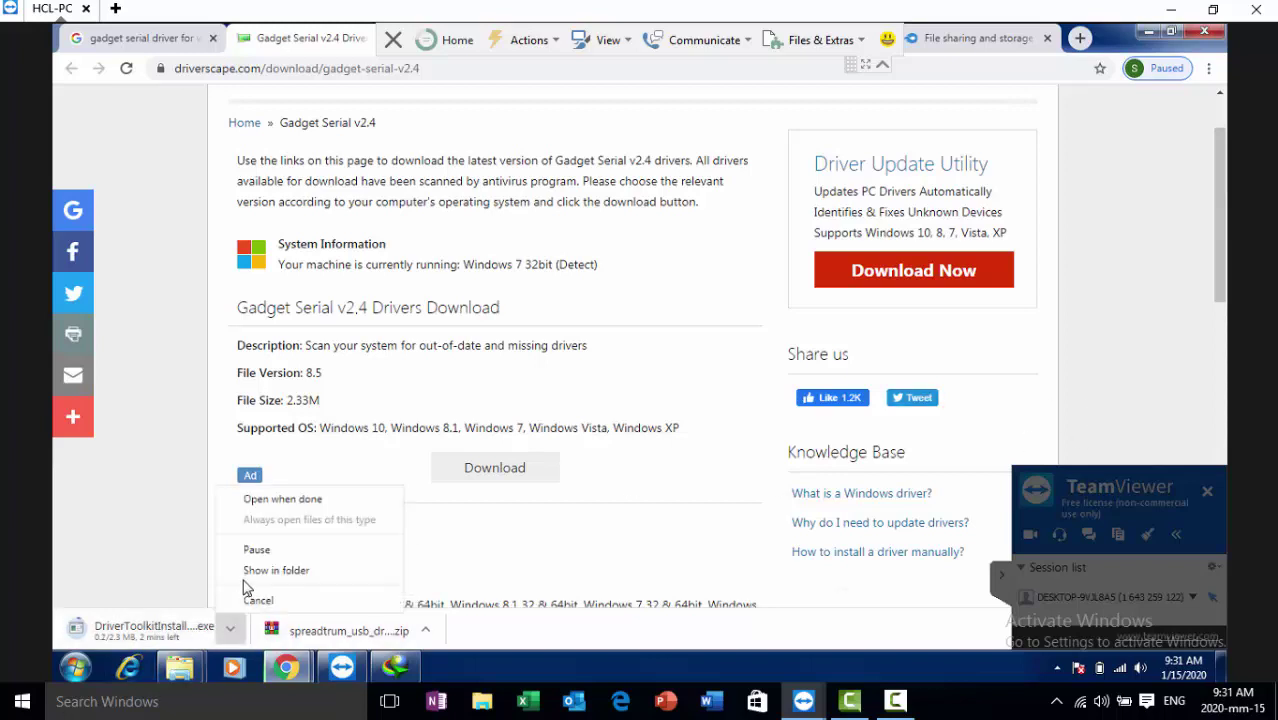
pyautogui.click(252, 550)
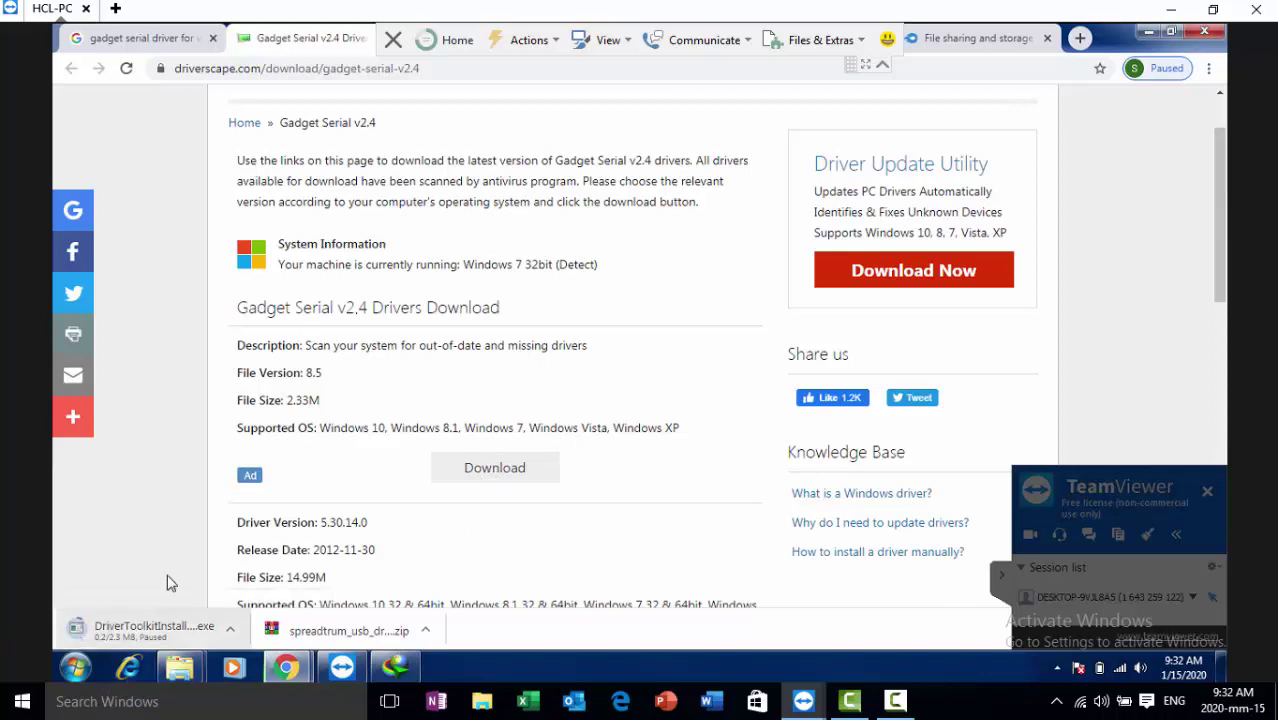
# Open the Helpjet Win7-gadget-cdc-acm.zip and Sciologness Gadget Serial v2.4 (COM3) results in new tabs, and close the Driver Scape tab
pyautogui.click(155, 40)
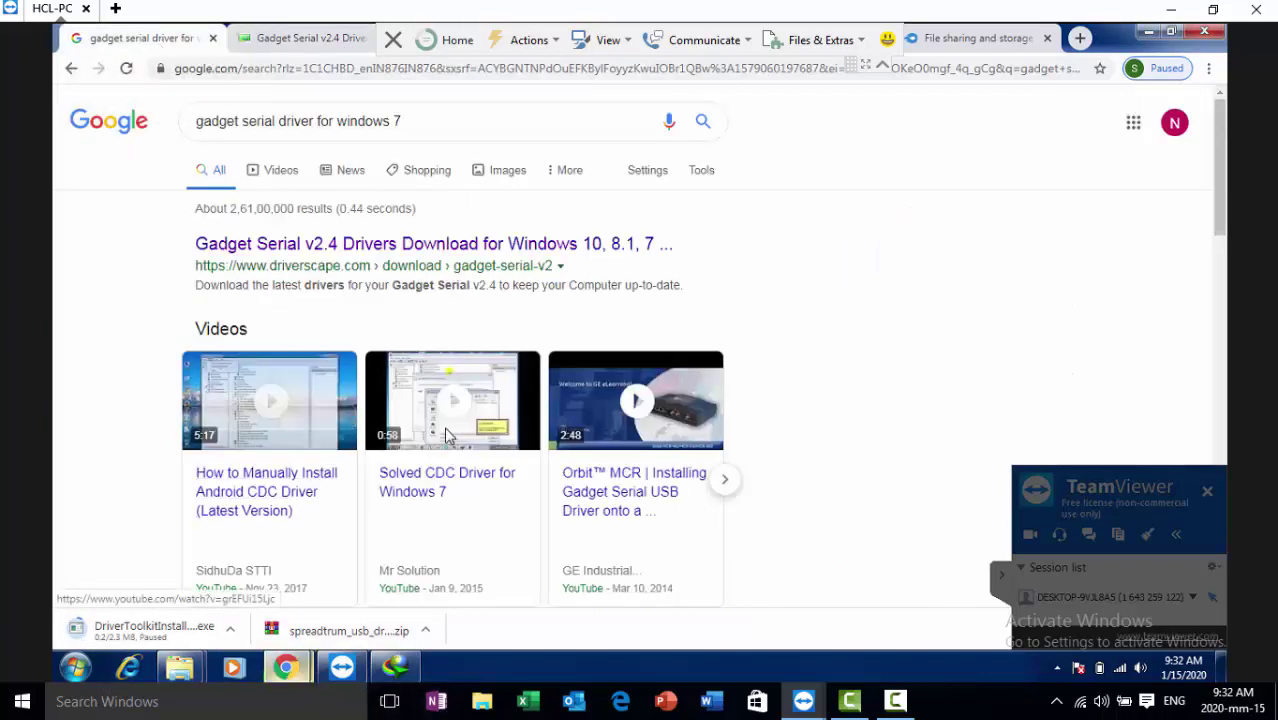
pyautogui.scroll(-3, 352, 416)
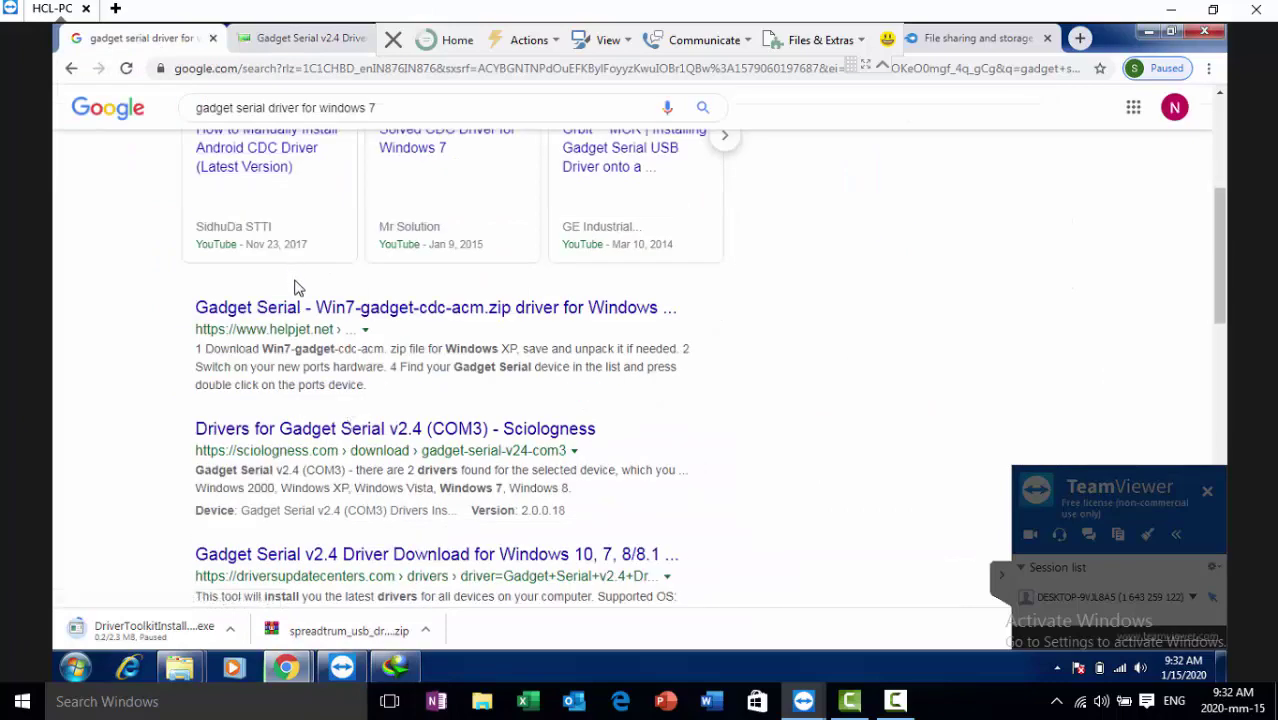
pyautogui.rightClick(350, 313)
pyautogui.click(385, 320)
pyautogui.rightClick(352, 442)
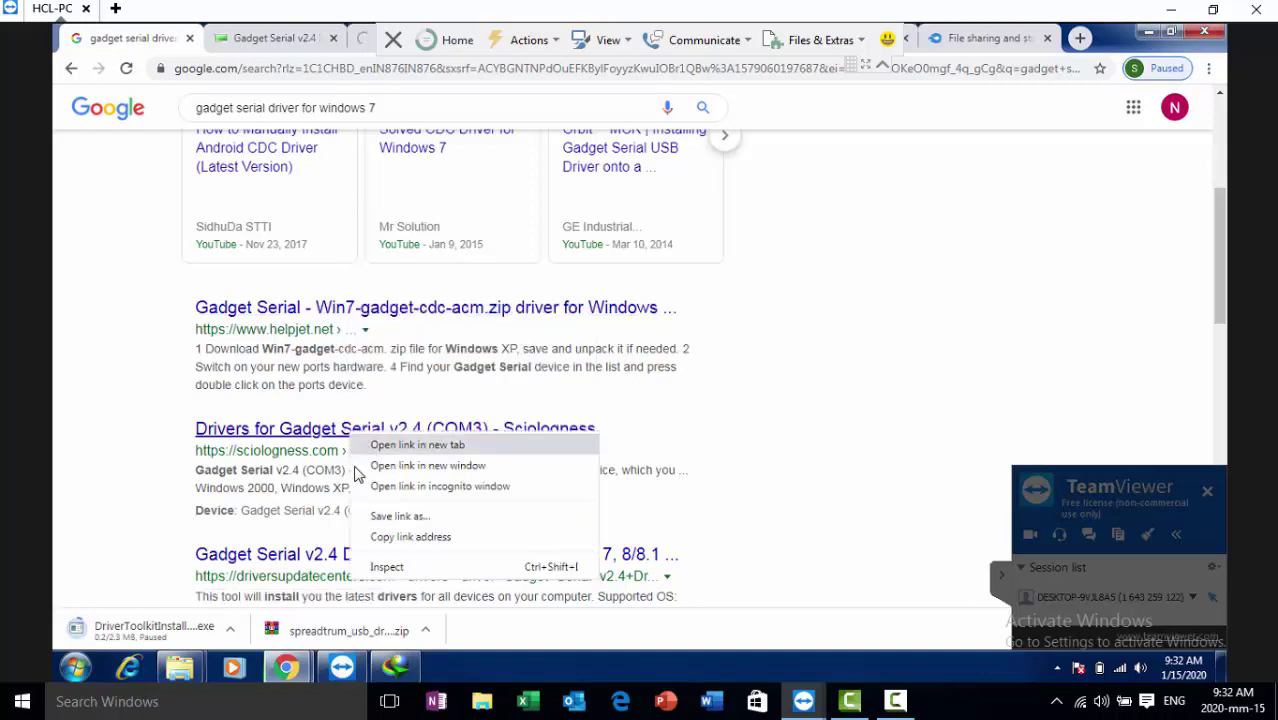
pyautogui.click(385, 450)
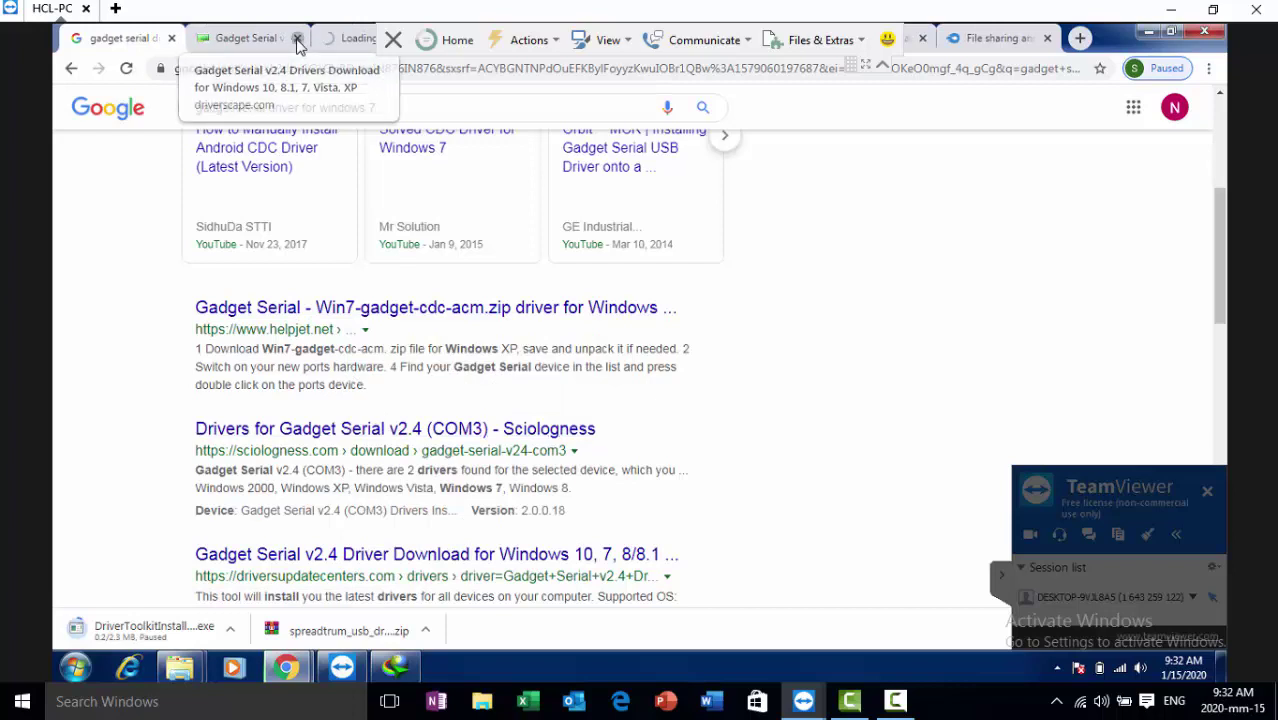
pyautogui.click(297, 40)
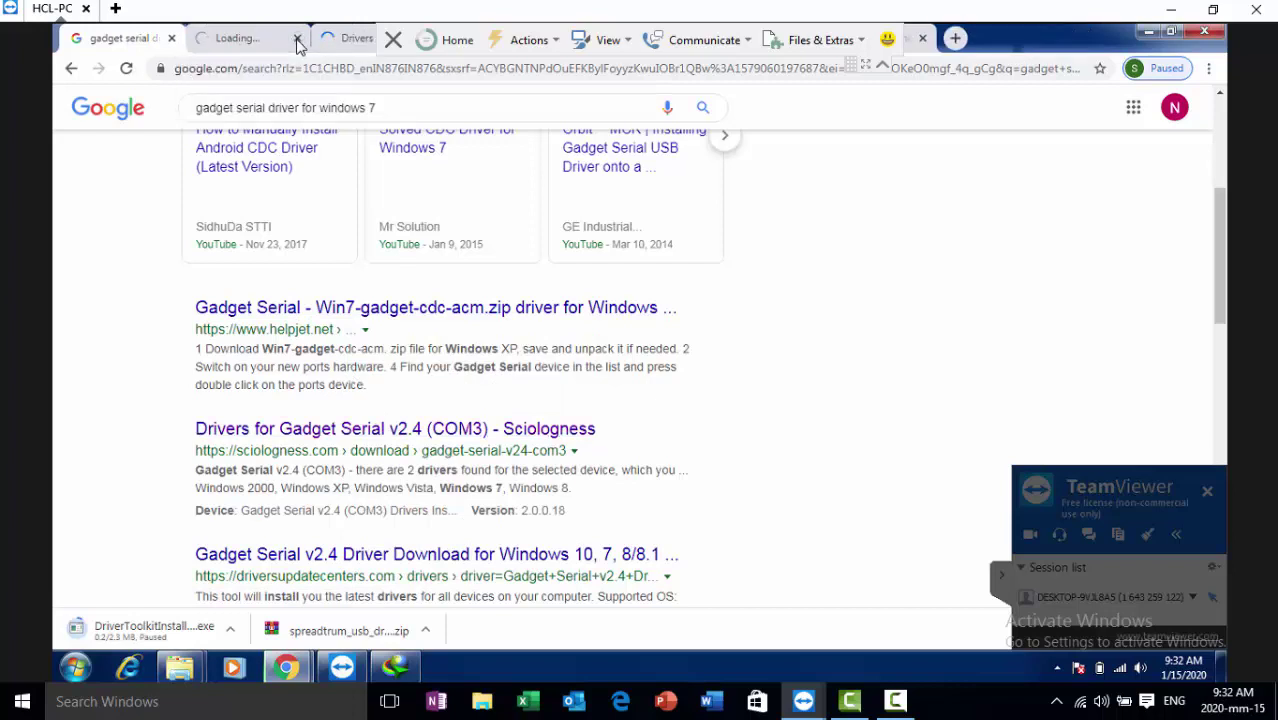
# Download Win7-gadget-cdc-acm.zip from the Helpjet Gadget Serial page
pyautogui.click(247, 38)
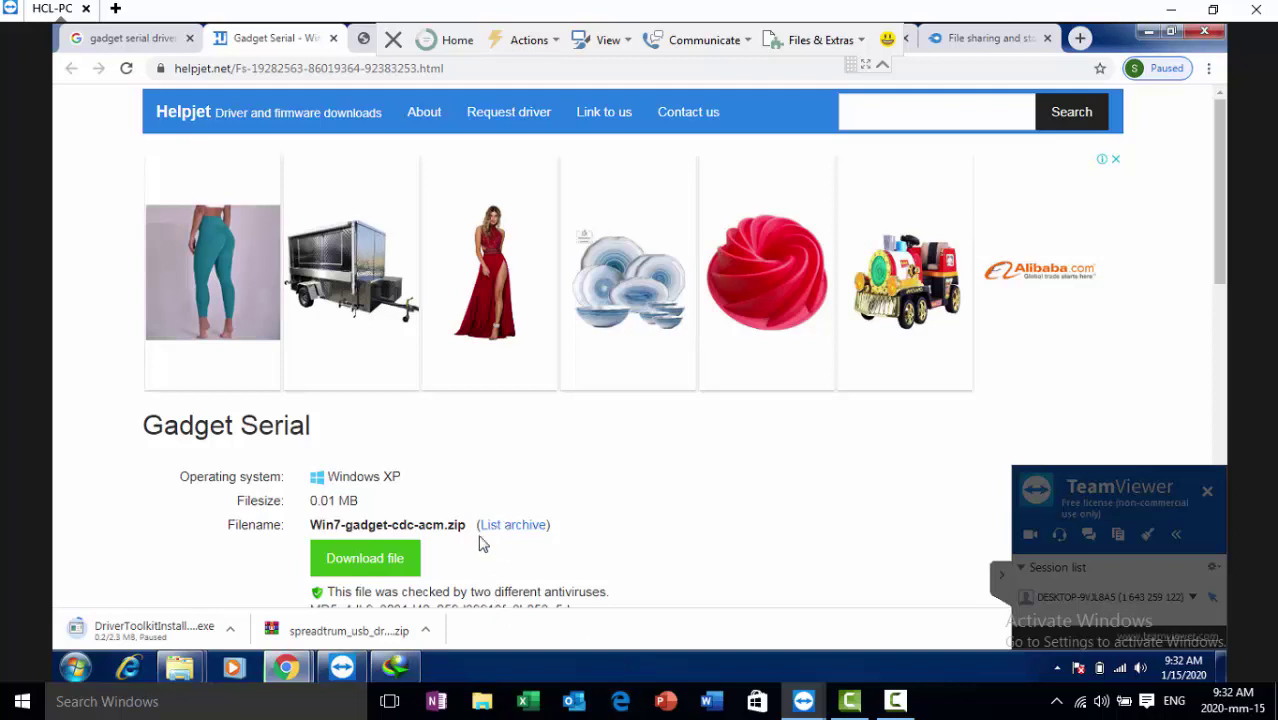
pyautogui.scroll(-1, 437, 520)
pyautogui.scroll(-2, 437, 520)
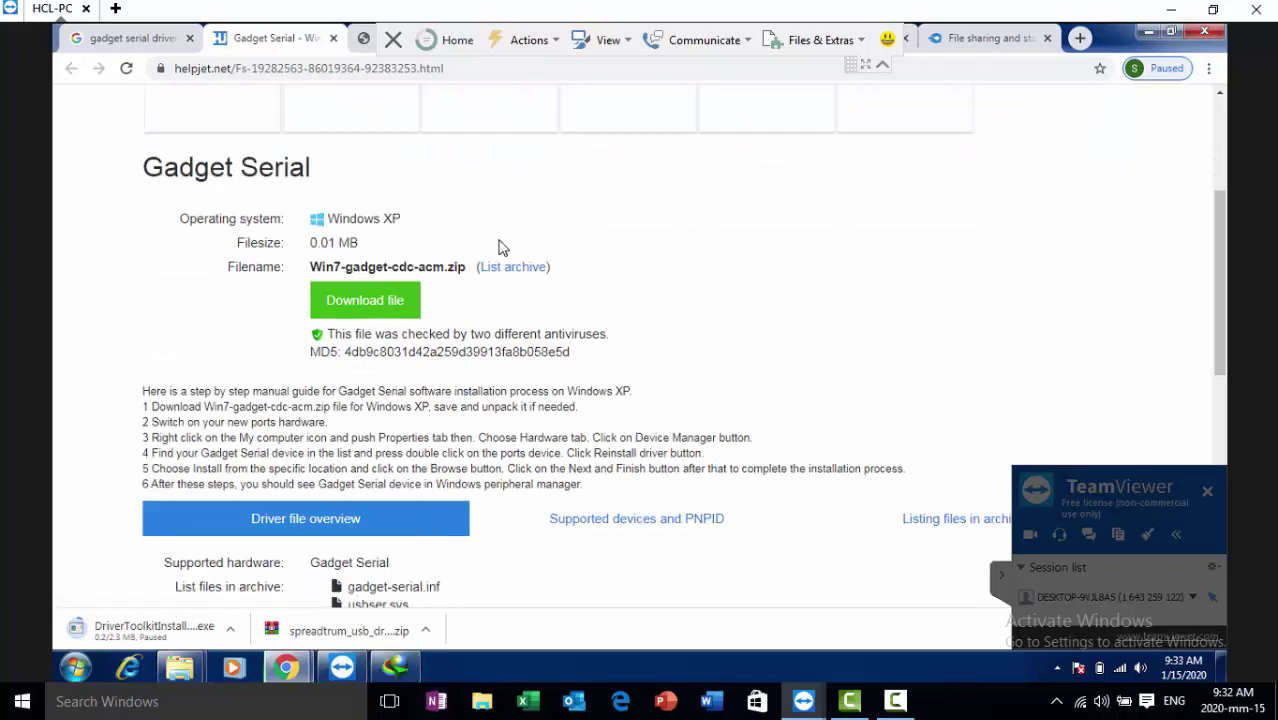
pyautogui.scroll(-3, 513, 322)
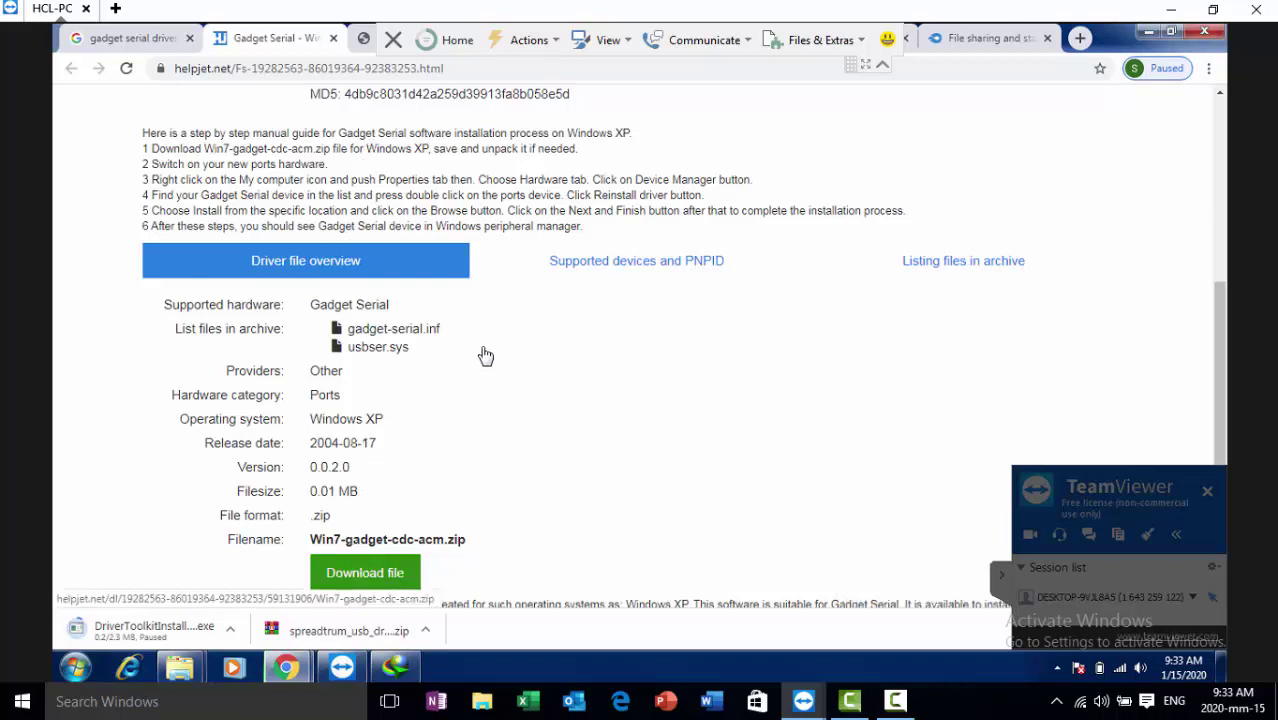
pyautogui.scroll(-2, 485, 354)
pyautogui.click(389, 411)
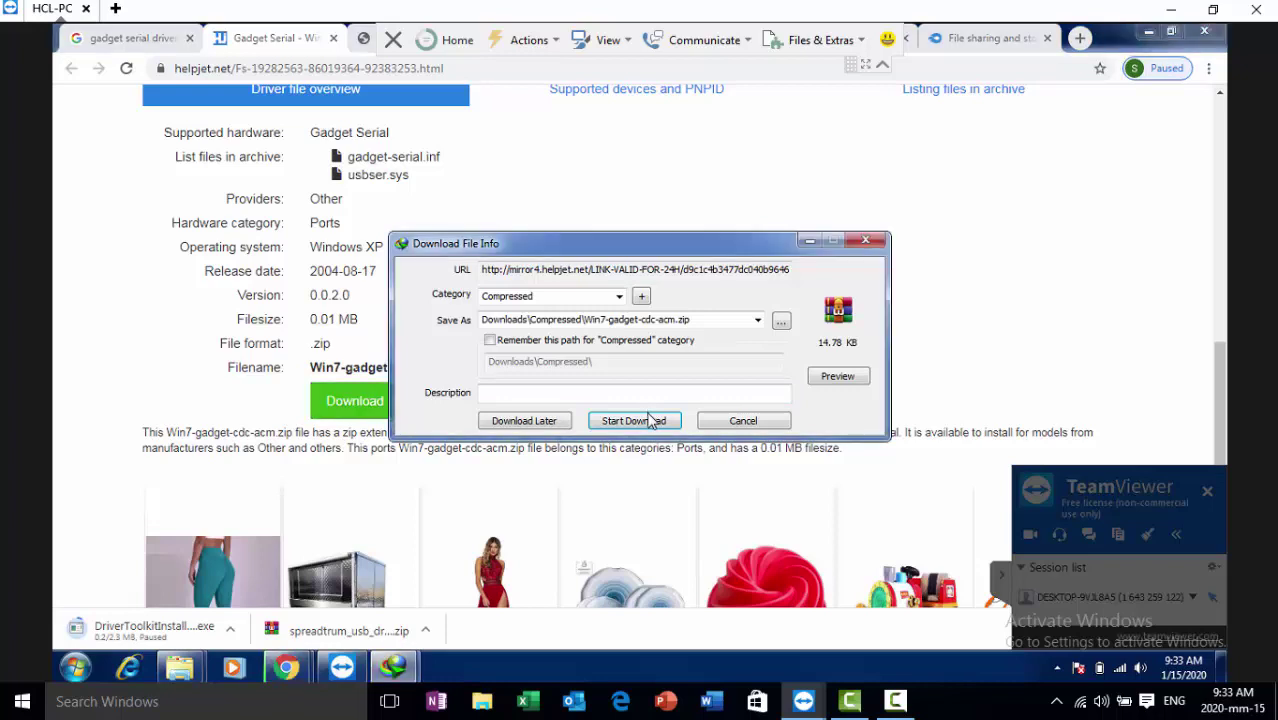
pyautogui.click(648, 418)
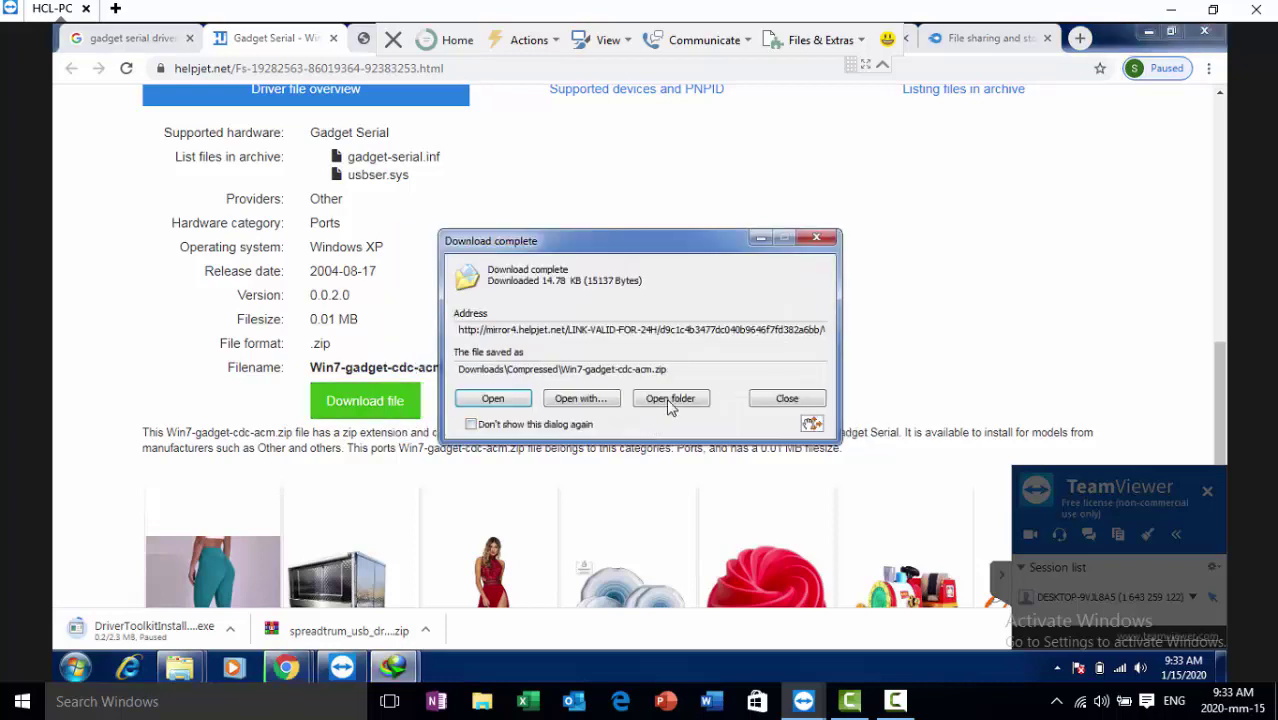
# Show the downloaded Win7-gadget-cdc-acm archive in its folder and extract it to a subfolder of the same name
pyautogui.click(675, 398)
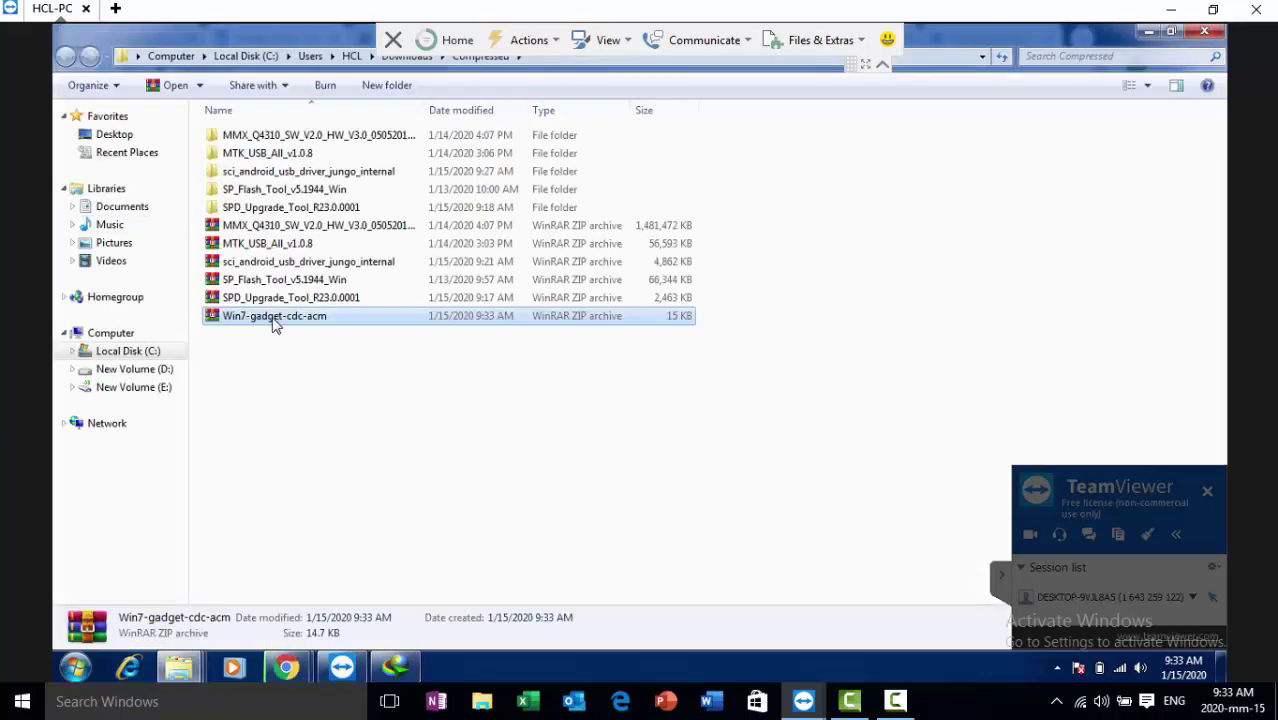
pyautogui.rightClick(271, 320)
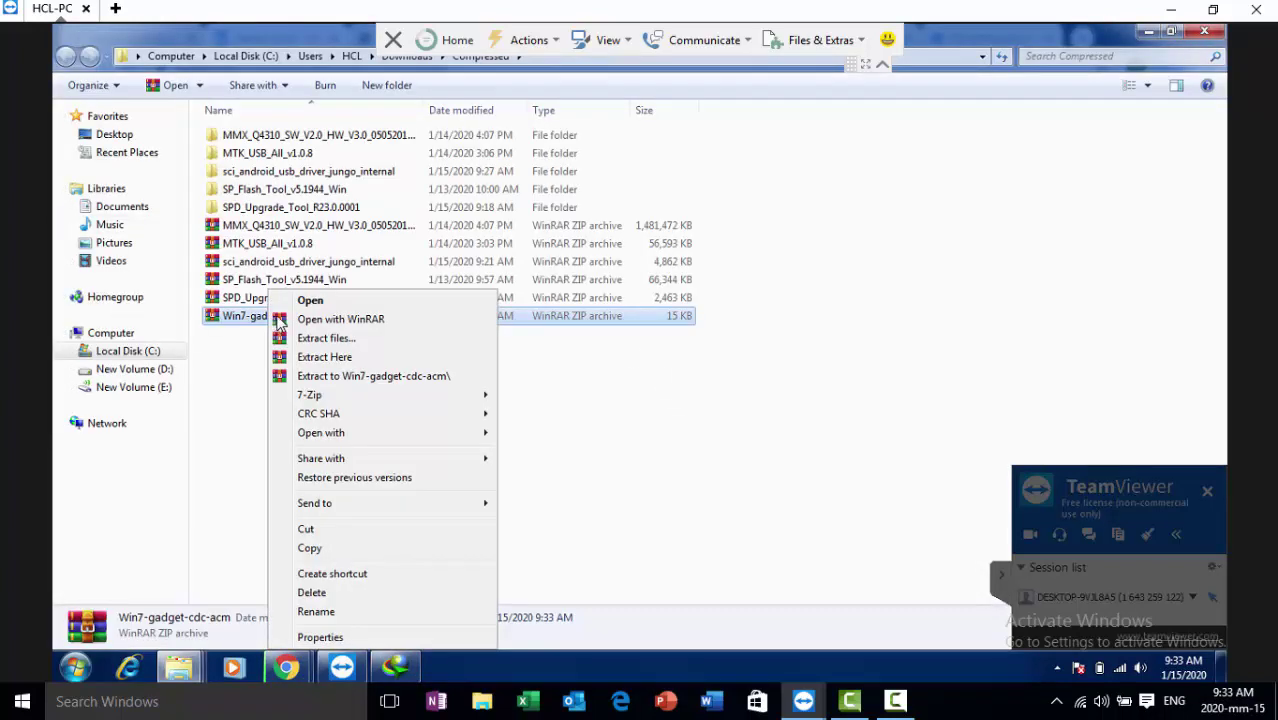
pyautogui.click(320, 377)
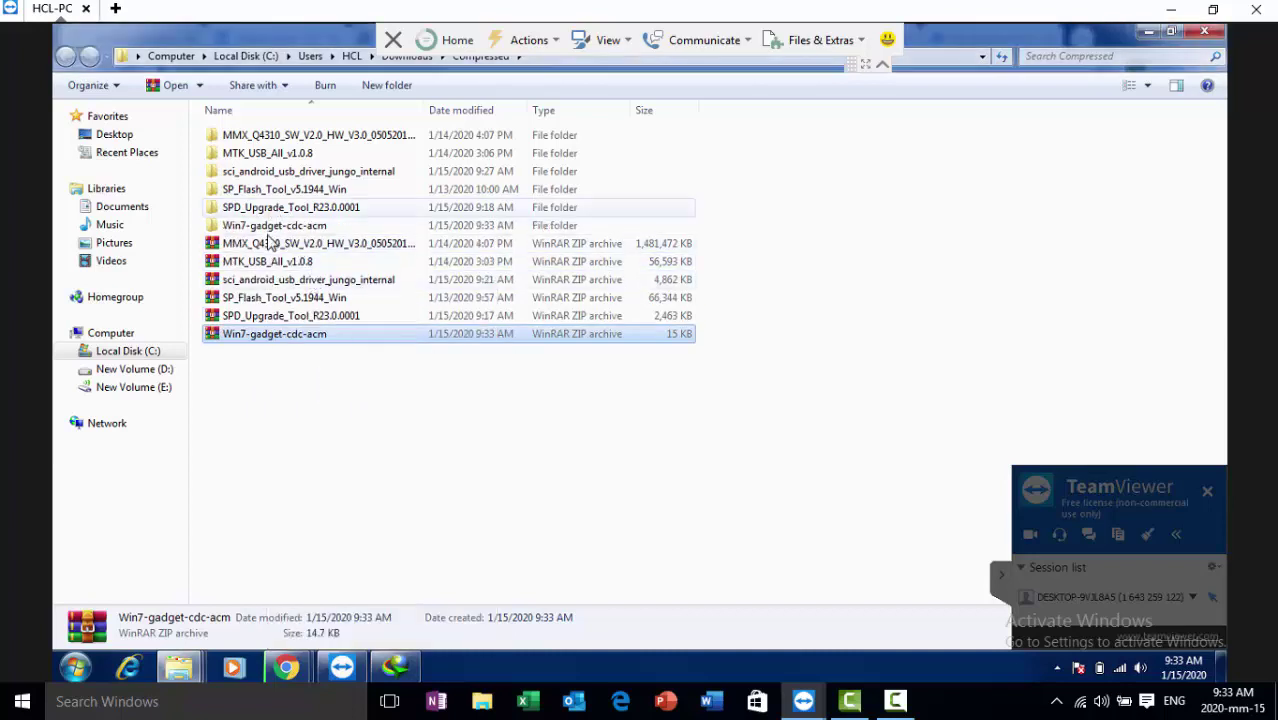
# Open the extracted Win7-gadget-cdc-acm folder and examine the driver files it contains
pyautogui.click(272, 227)
pyautogui.doubleClick(271, 228)
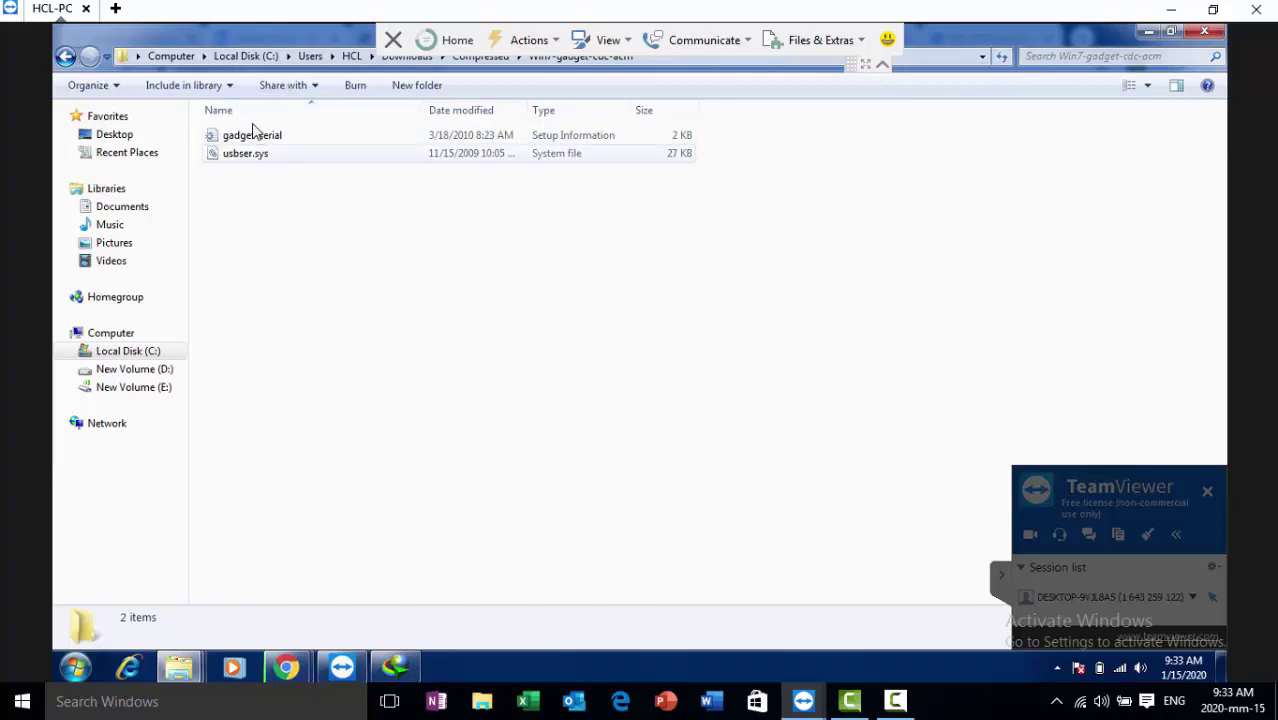
pyautogui.click(66, 58)
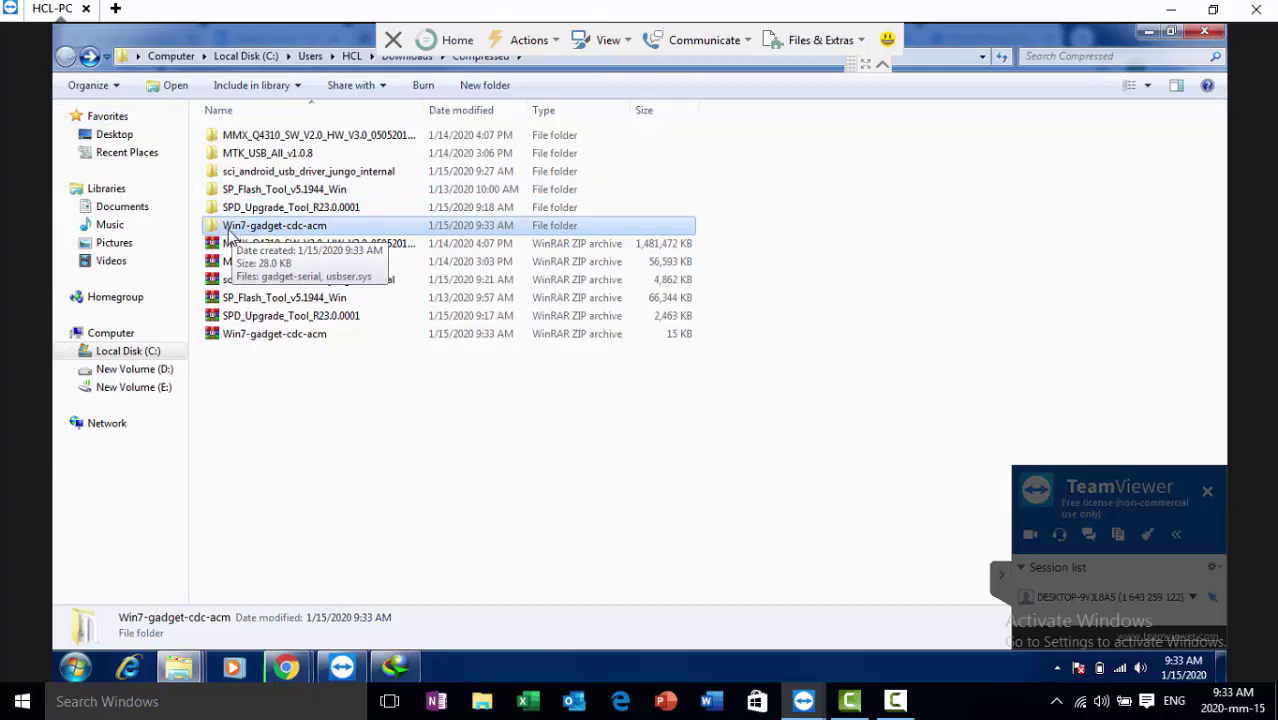
pyautogui.doubleClick(229, 236)
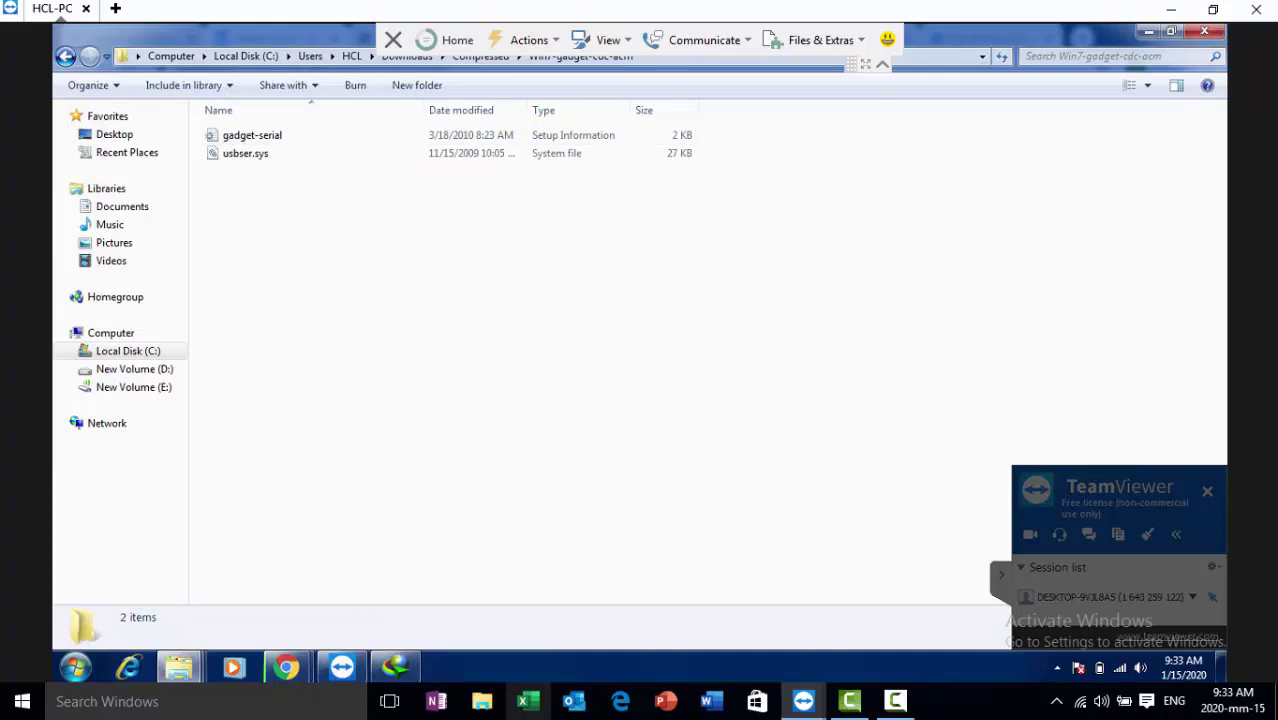
# Close the file explorer, browser and download manager windows to clear the remote desktop
pyautogui.click(1214, 32)
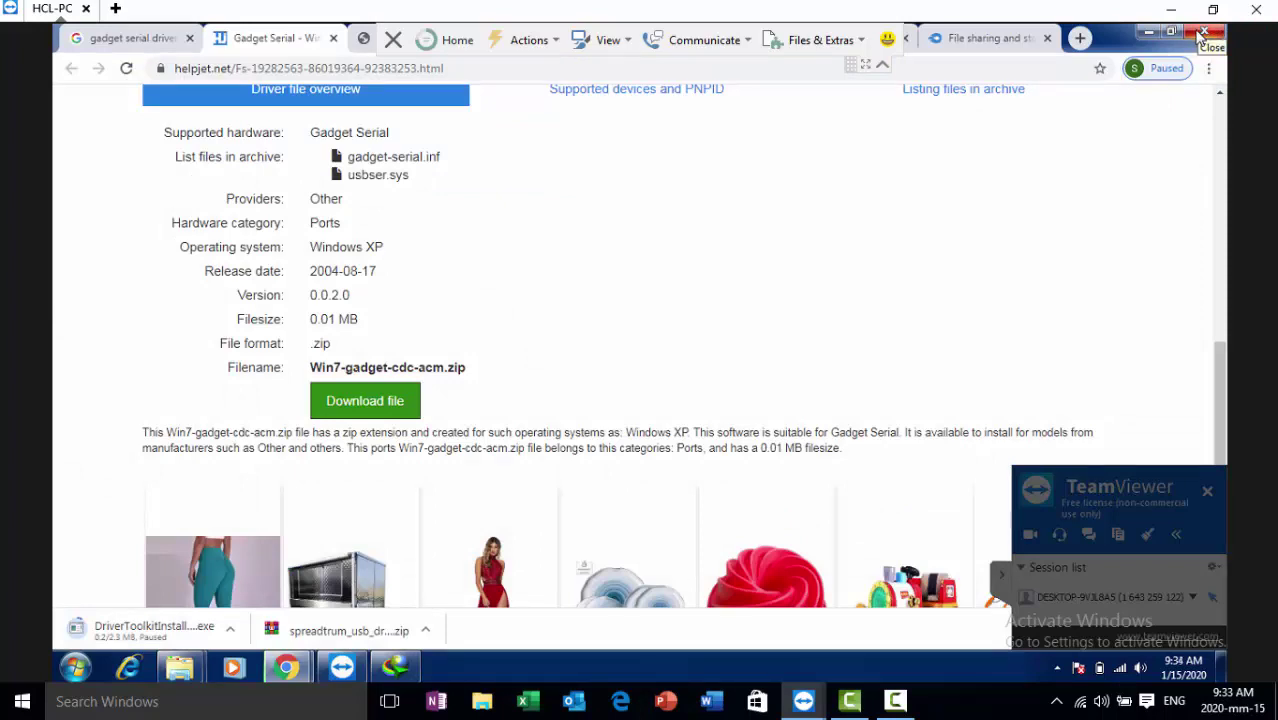
pyautogui.click(1201, 35)
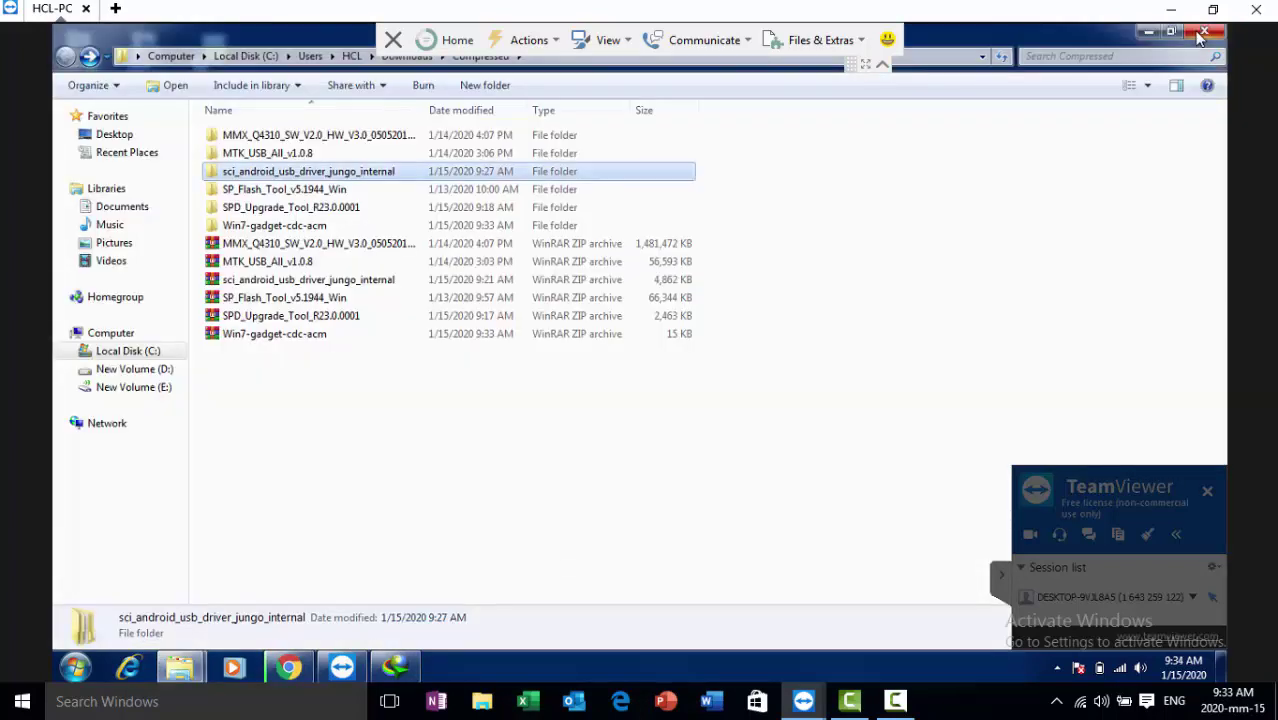
pyautogui.click(1203, 34)
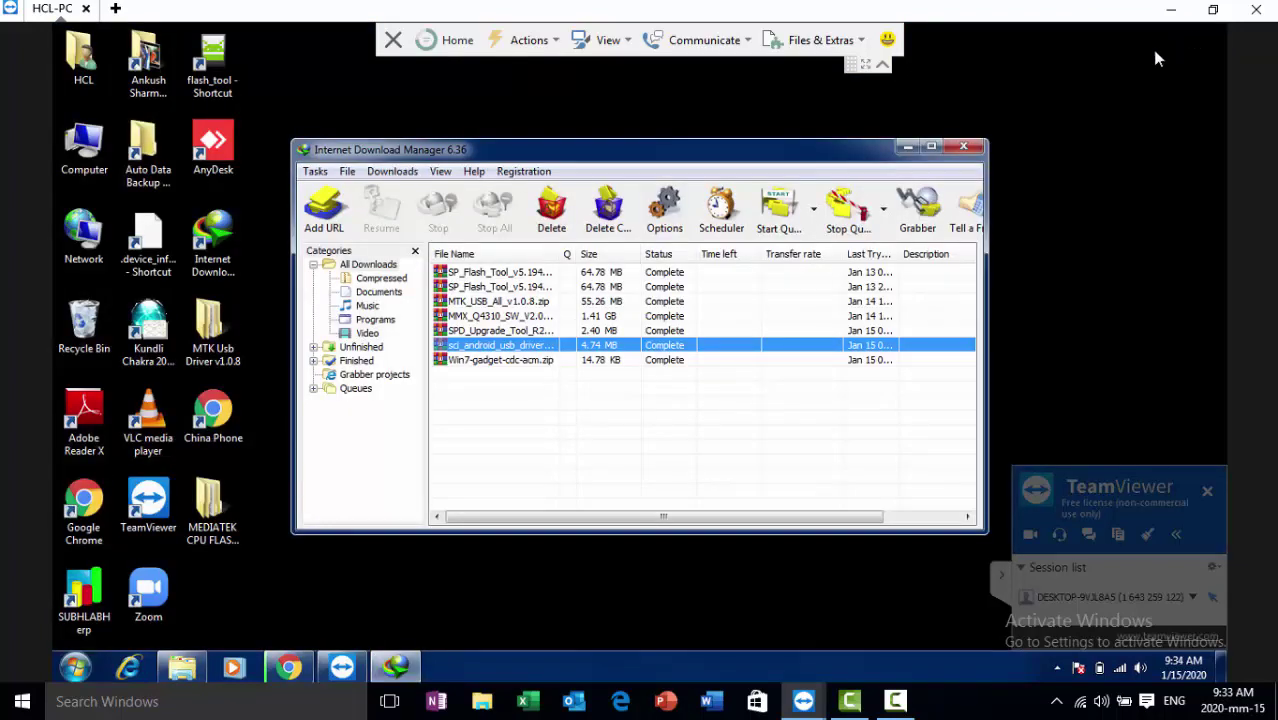
pyautogui.click(967, 147)
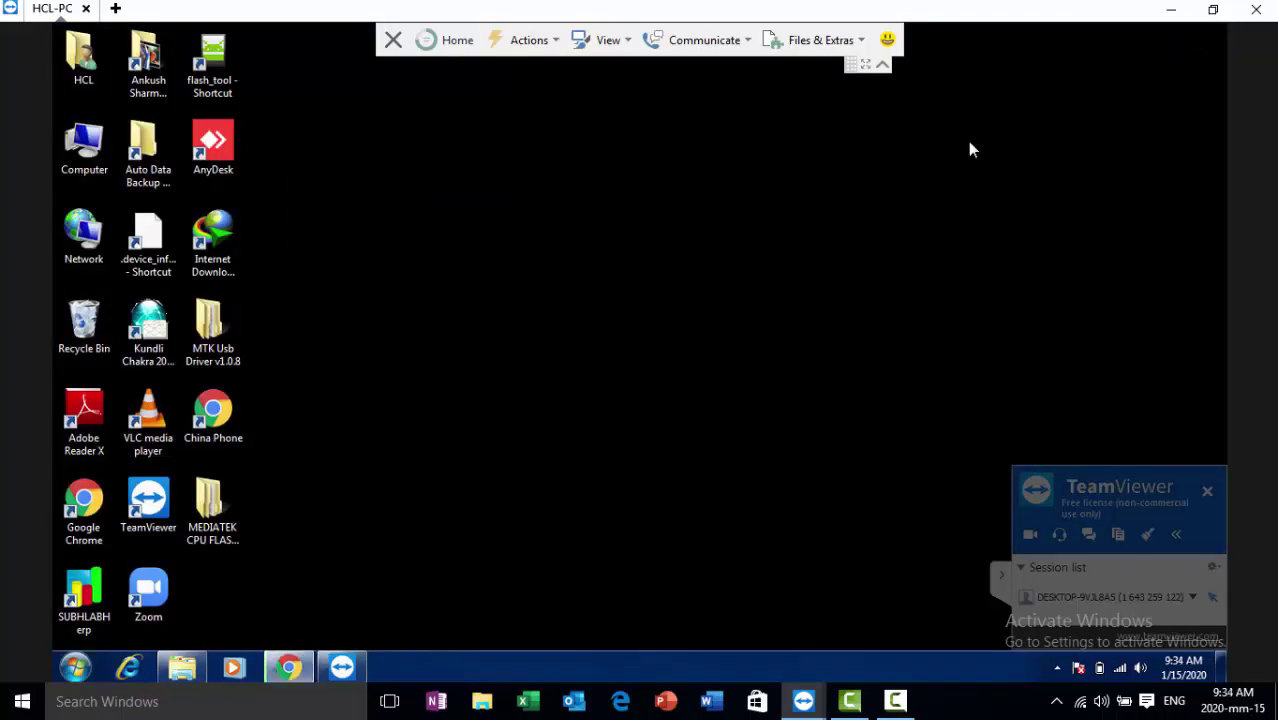
# Open Device Manager in the remote computer's Computer Management and expand the Universal Serial Bus controllers
pyautogui.rightClick(86, 136)
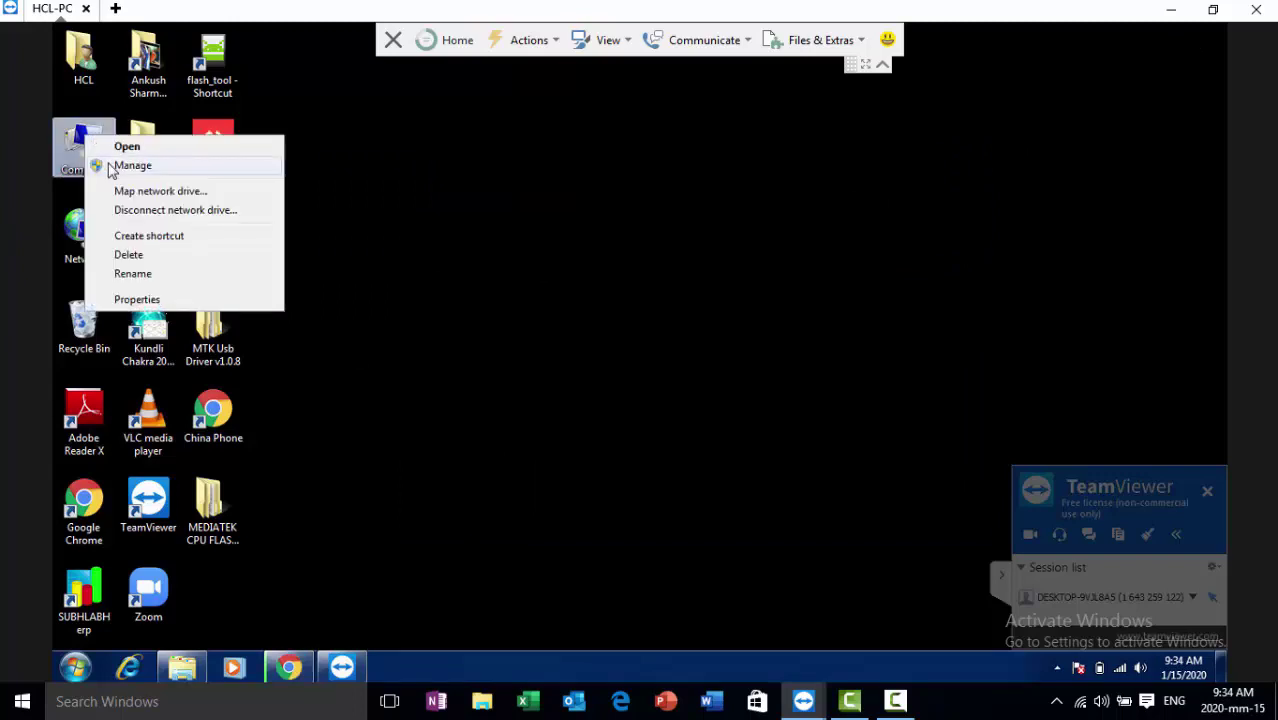
pyautogui.click(131, 165)
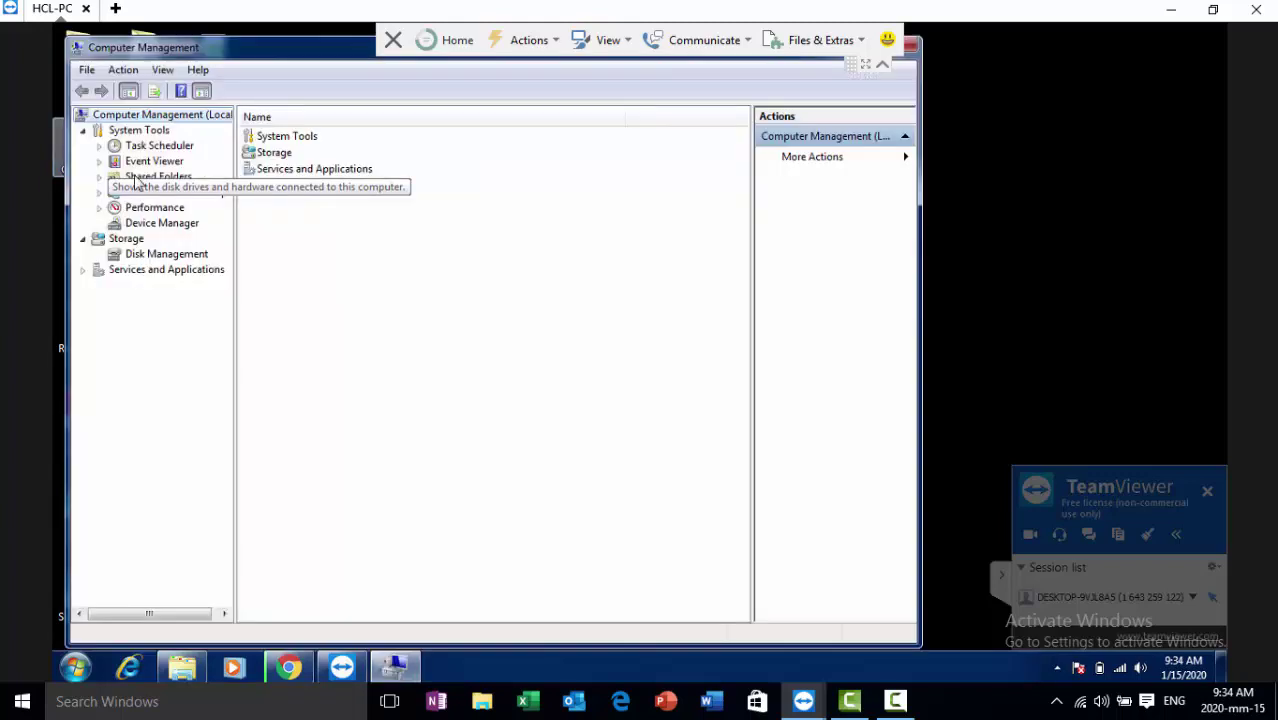
pyautogui.click(160, 224)
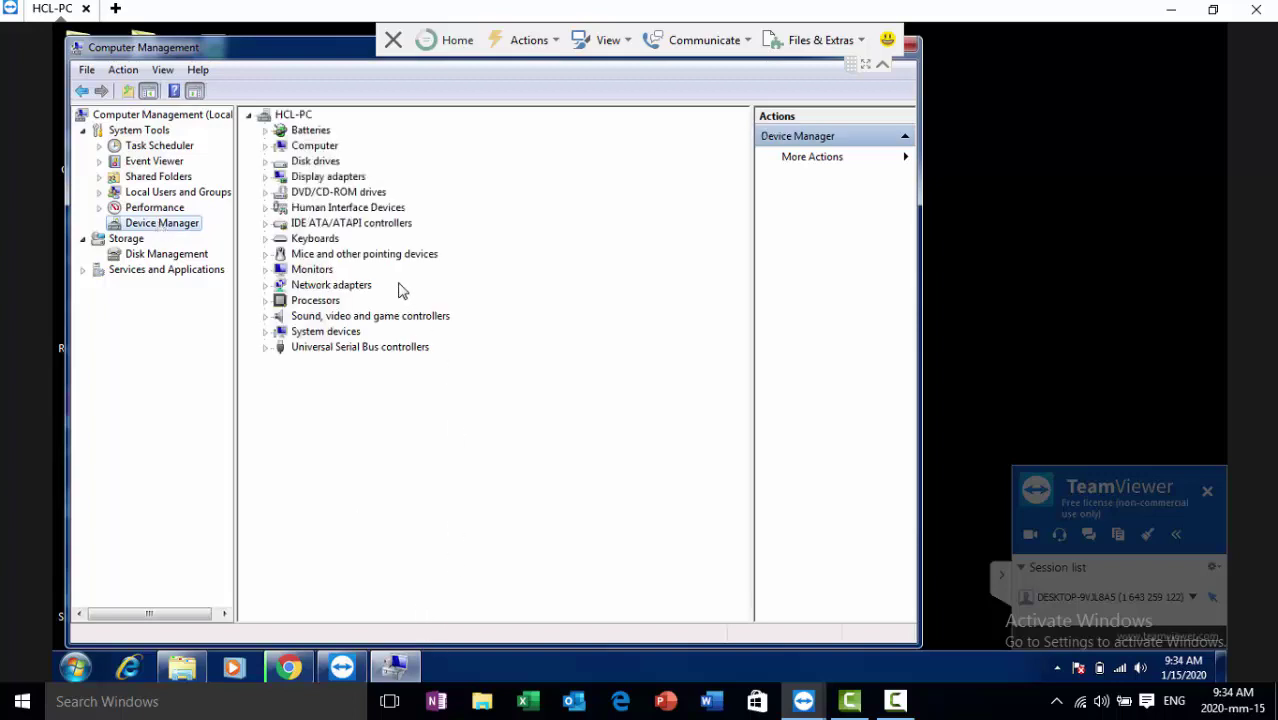
pyautogui.doubleClick(284, 349)
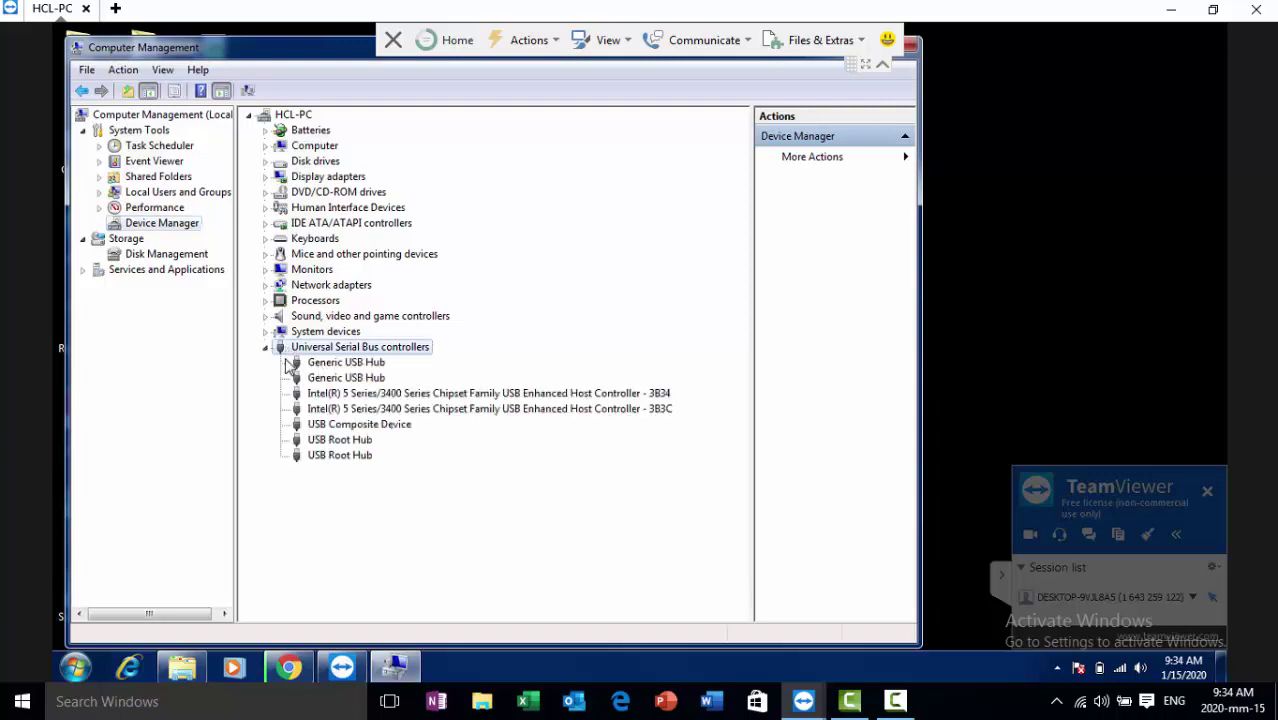
pyautogui.click(340, 365)
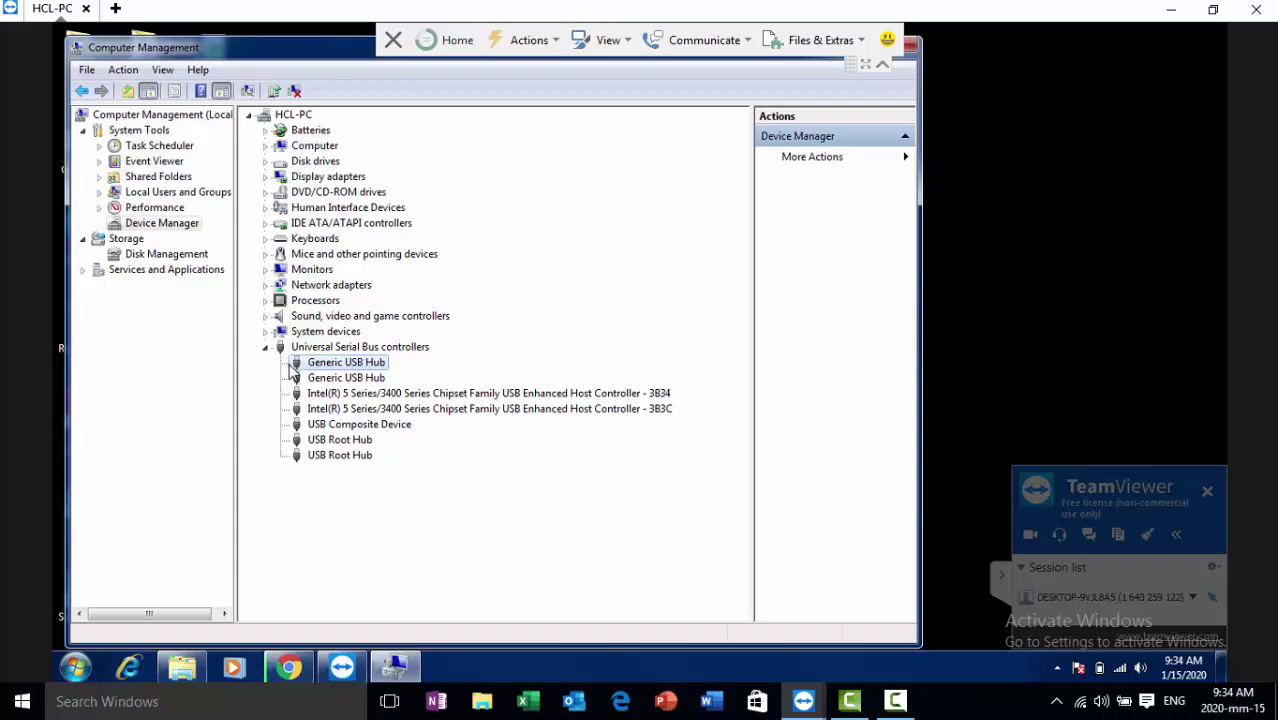
pyautogui.rightClick(331, 369)
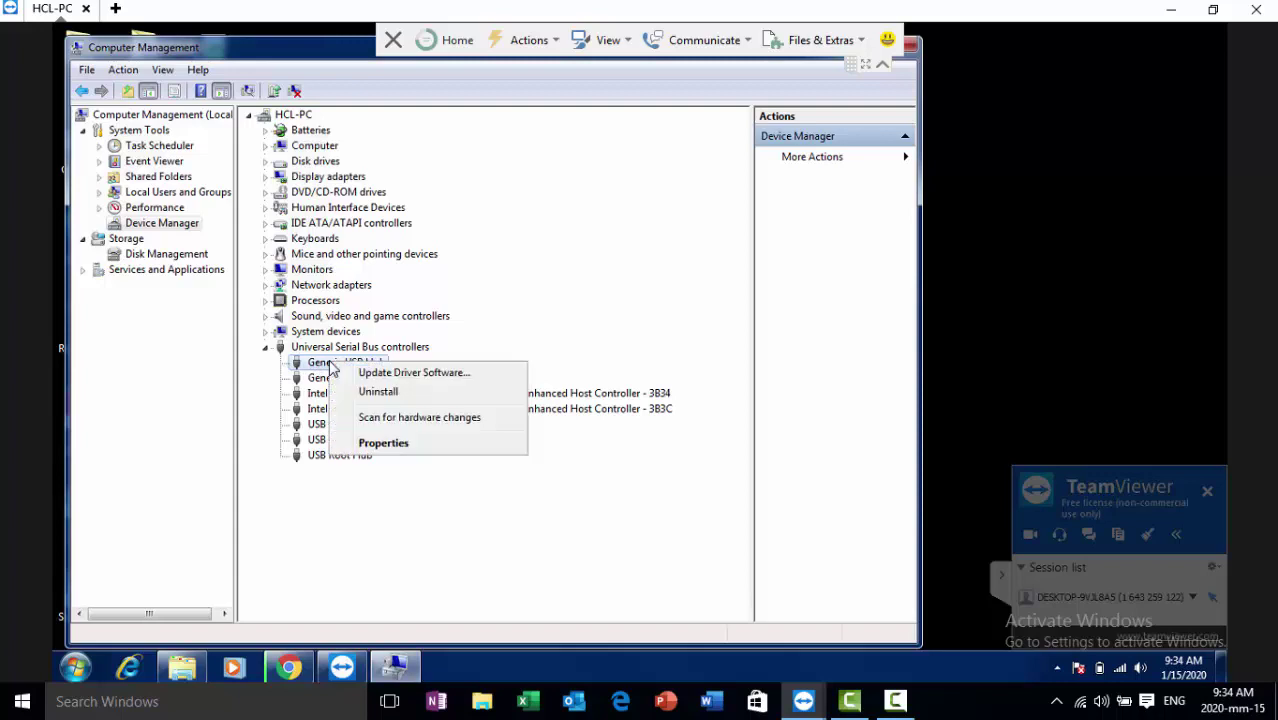
pyautogui.click(380, 381)
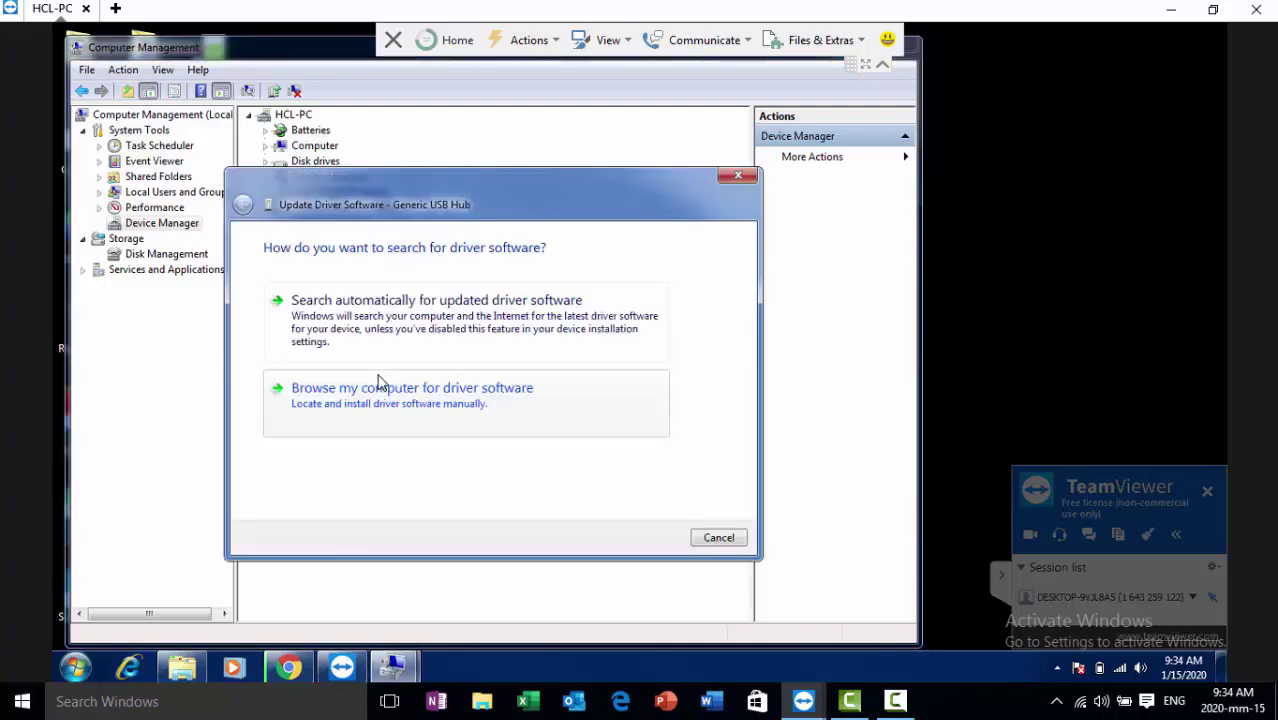
pyautogui.click(379, 404)
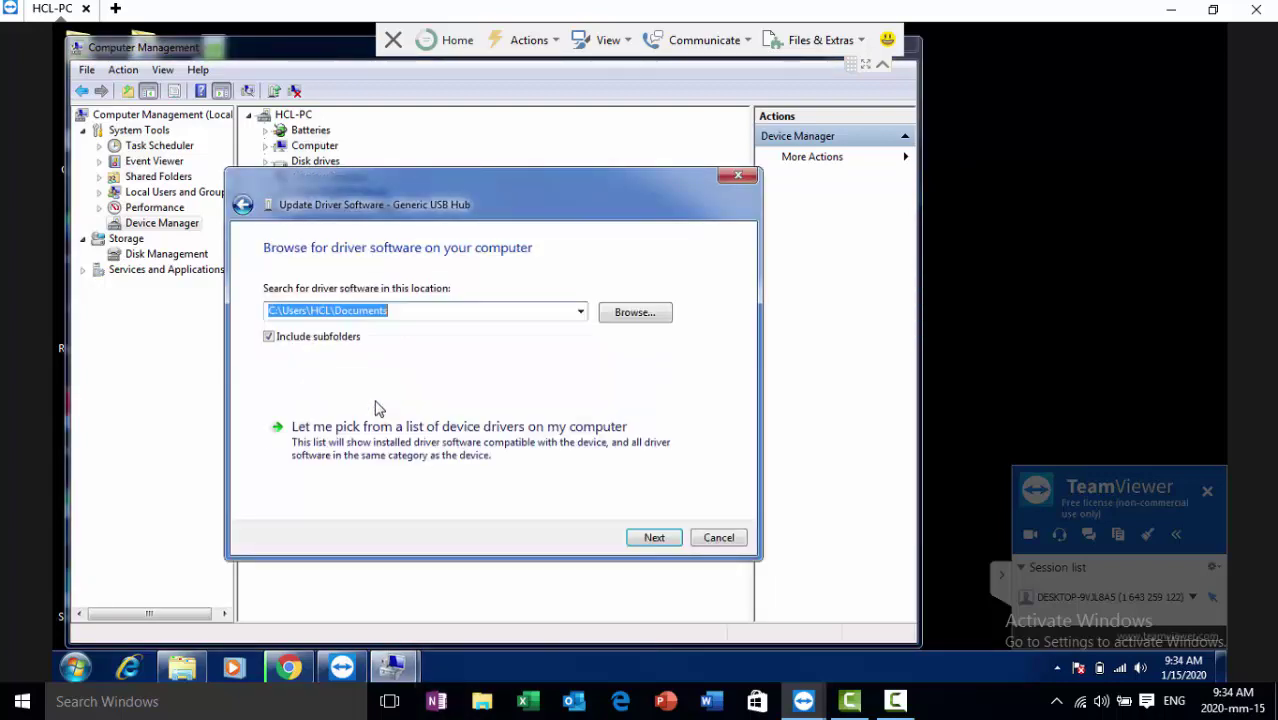
pyautogui.click(320, 446)
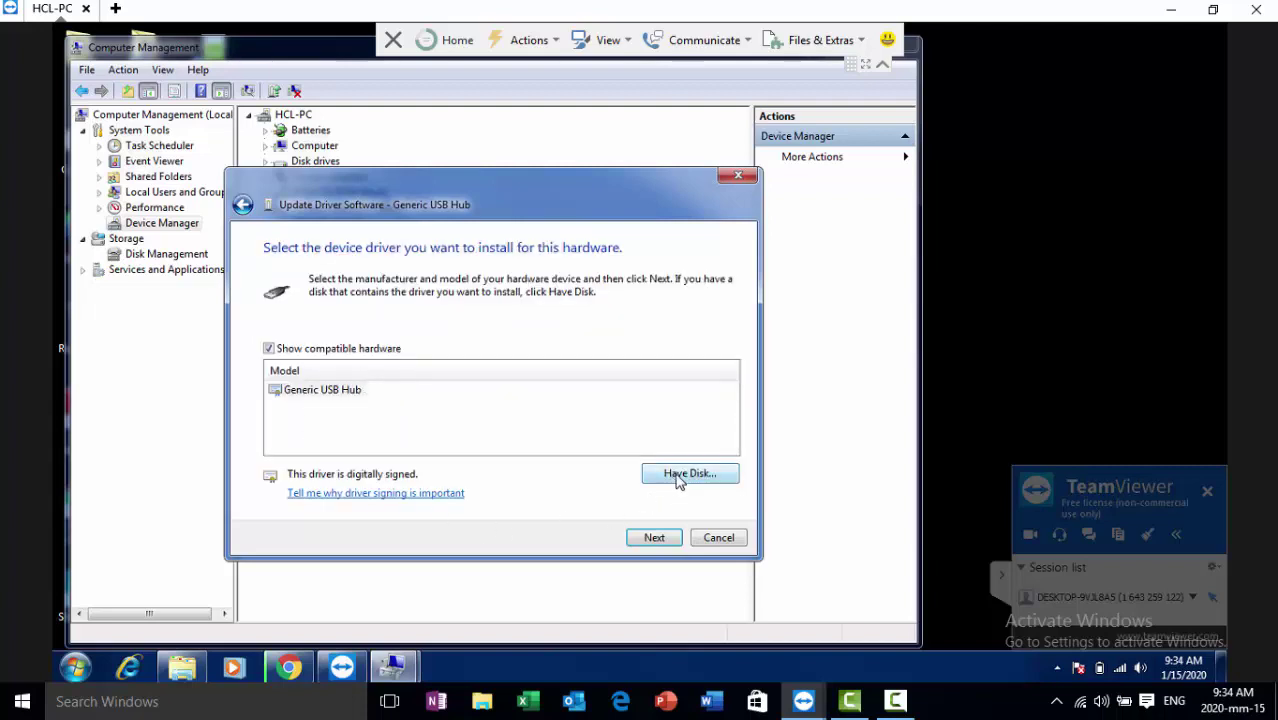
pyautogui.click(689, 474)
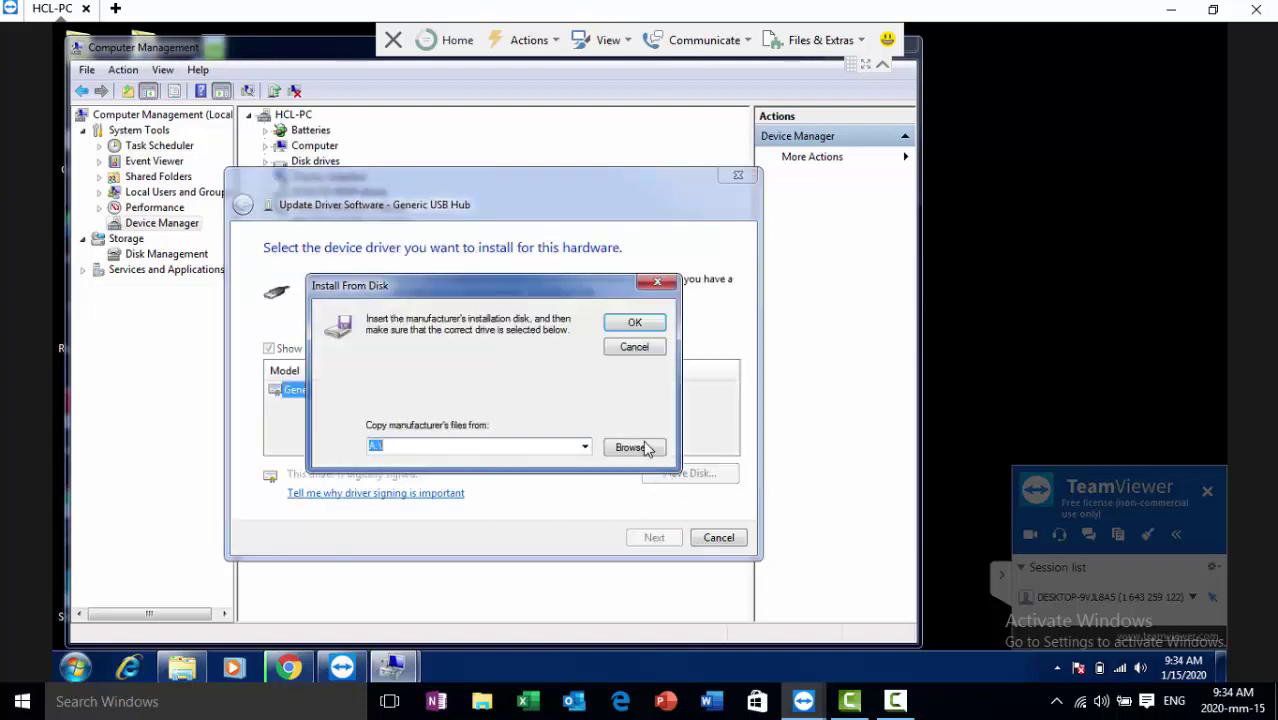
pyautogui.click(645, 450)
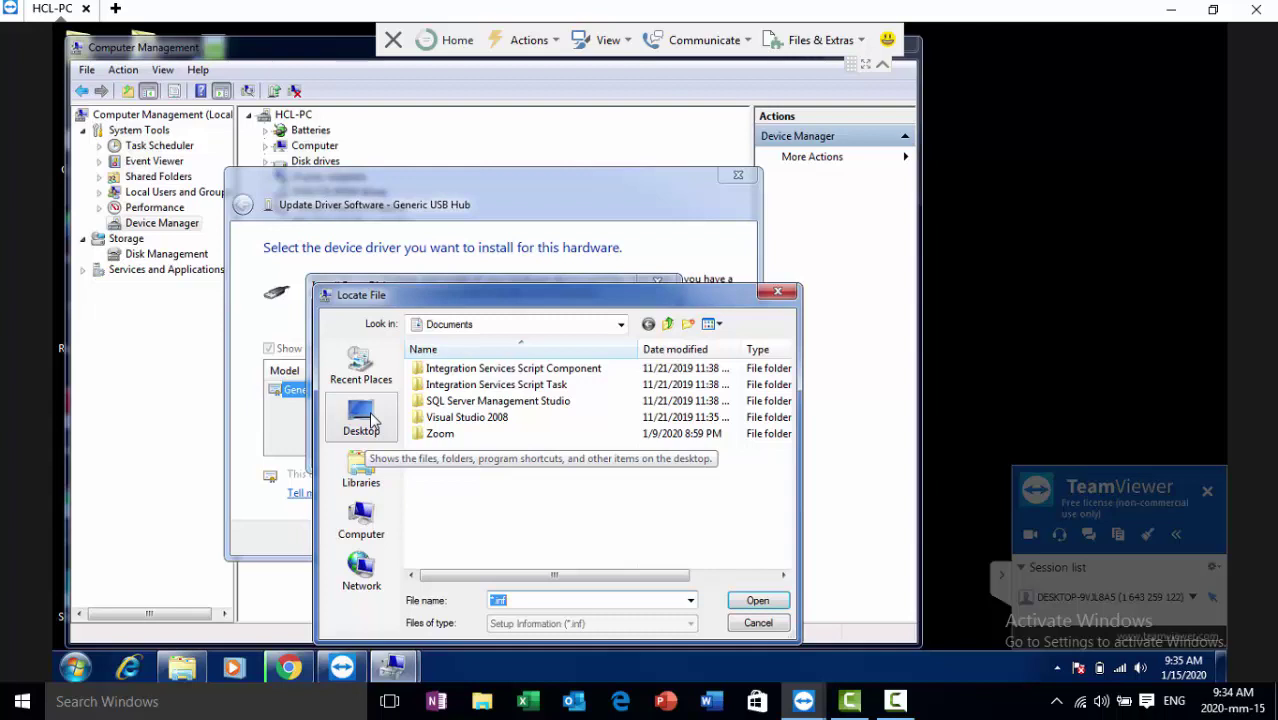
pyautogui.click(370, 420)
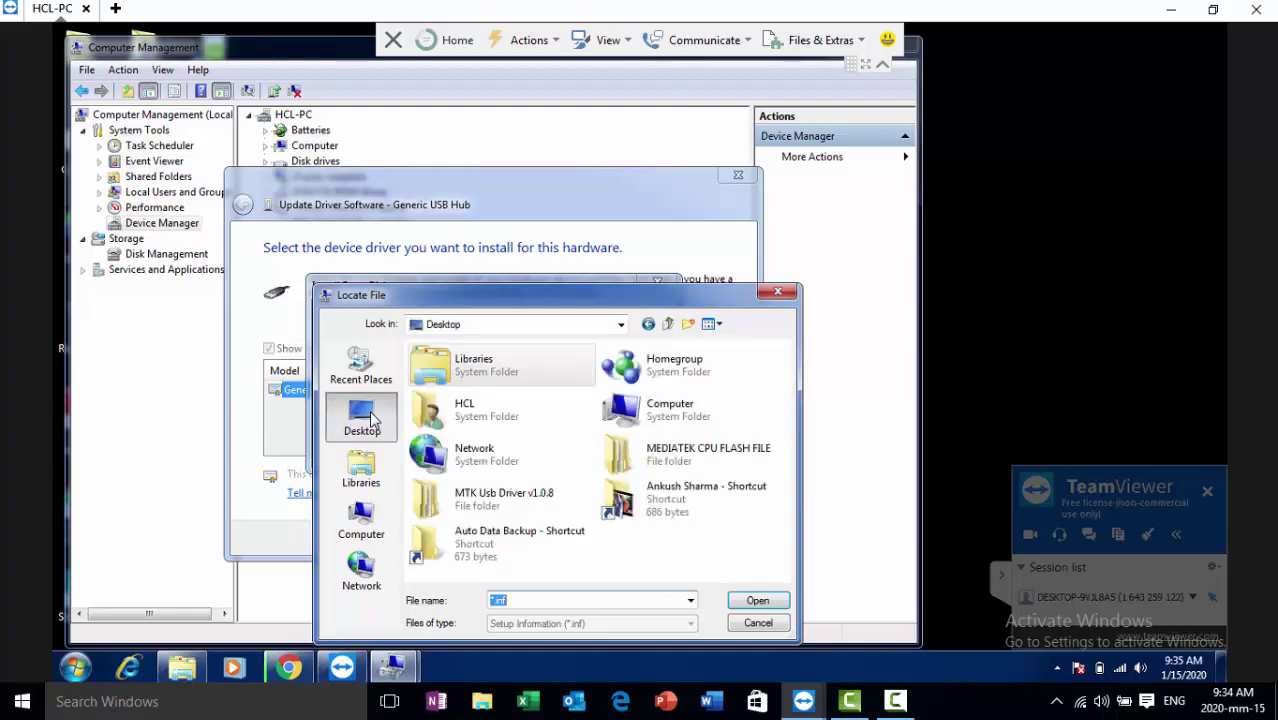
pyautogui.click(372, 480)
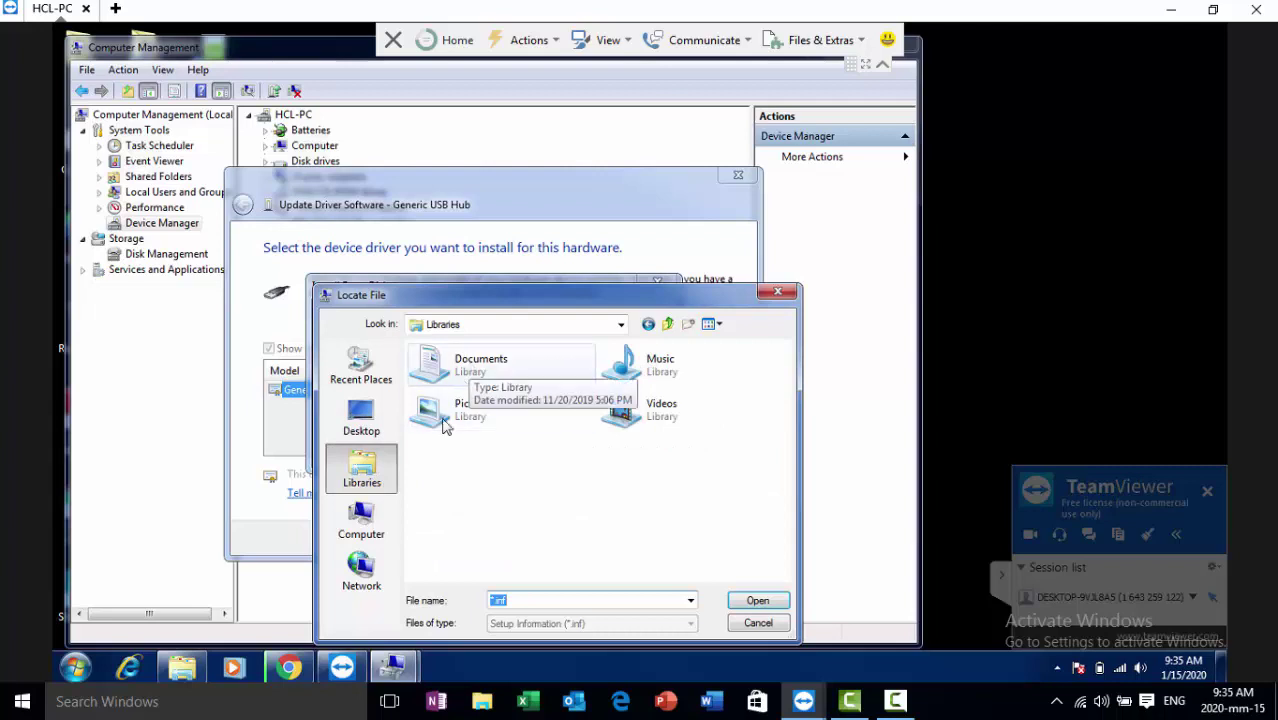
pyautogui.click(621, 324)
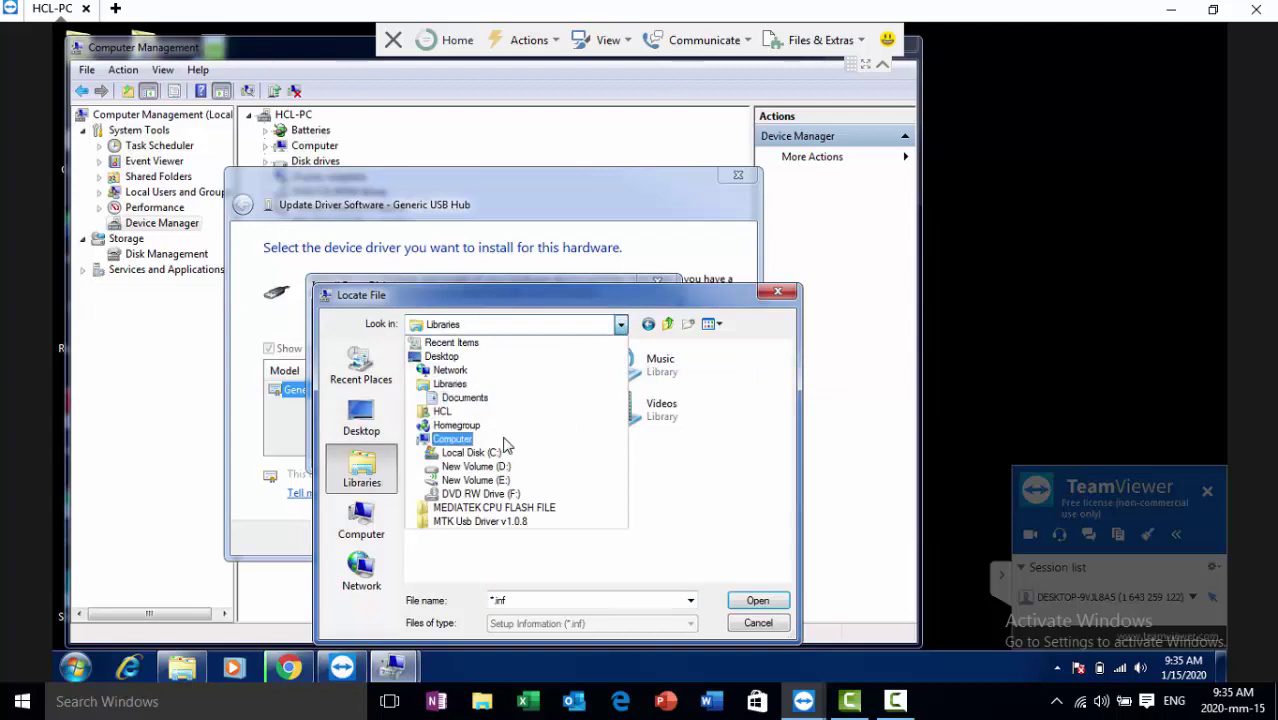
pyautogui.click(778, 294)
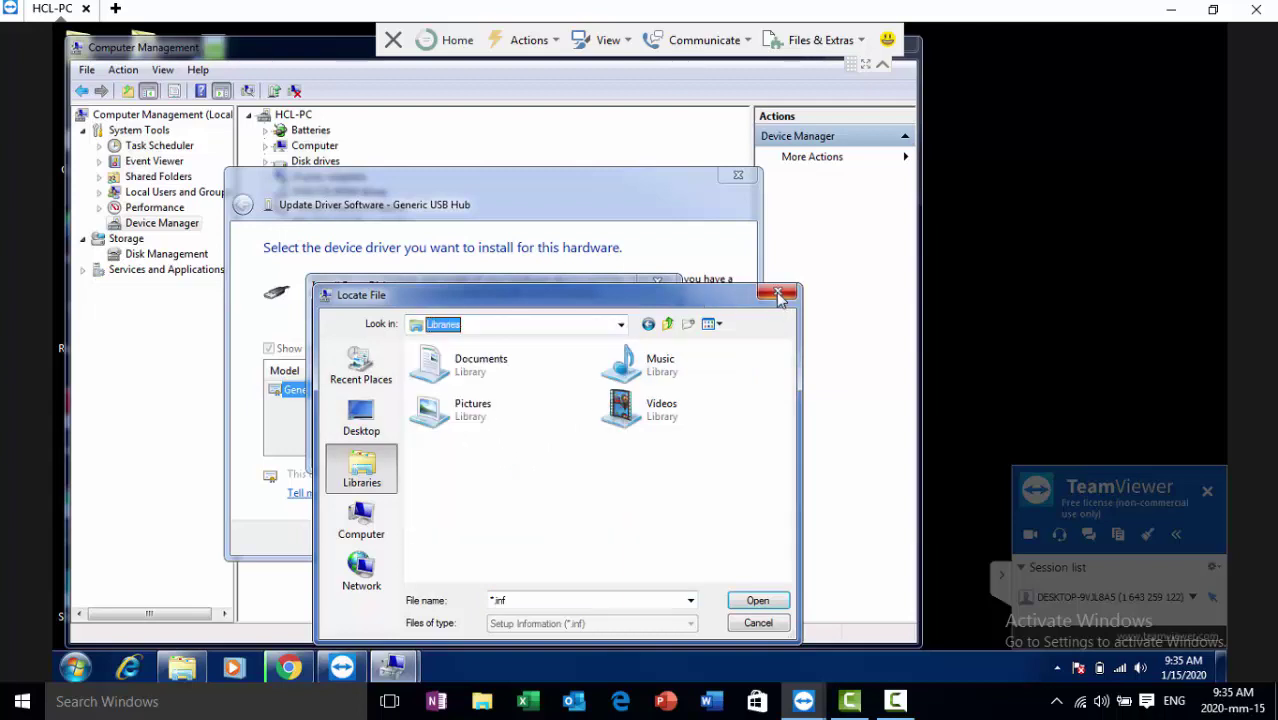
pyautogui.click(778, 294)
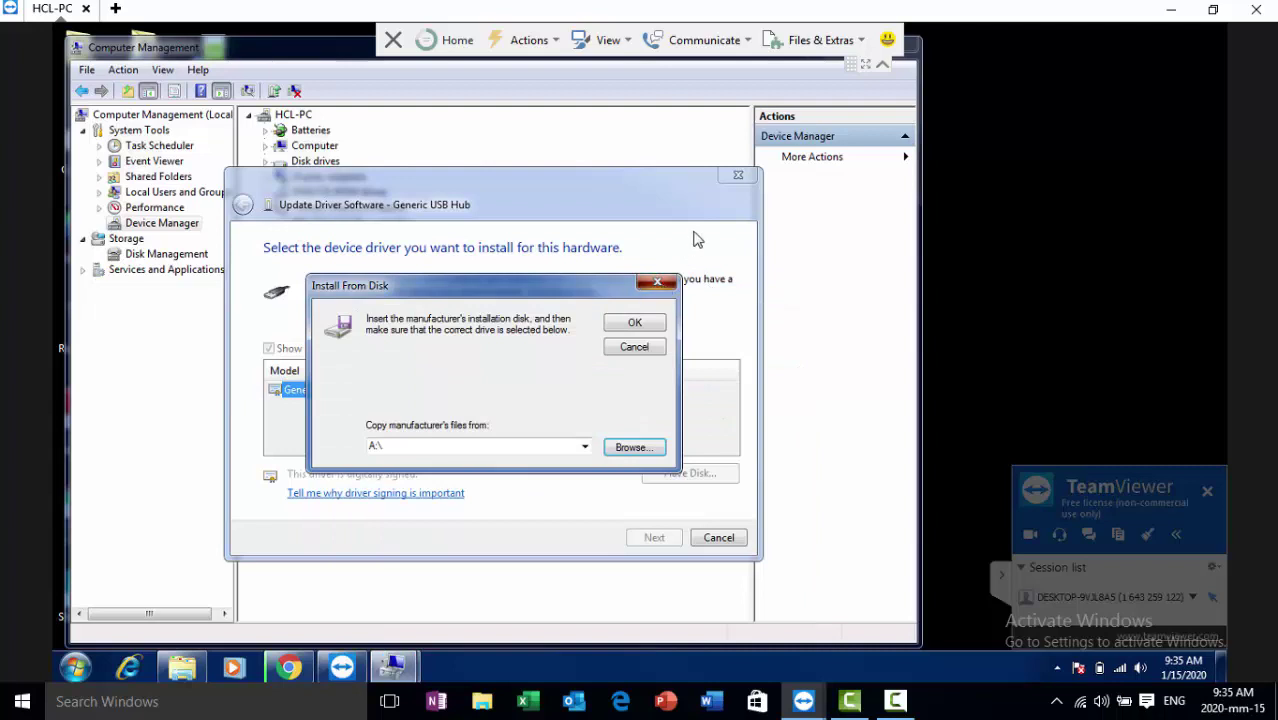
pyautogui.click(657, 282)
pyautogui.click(740, 178)
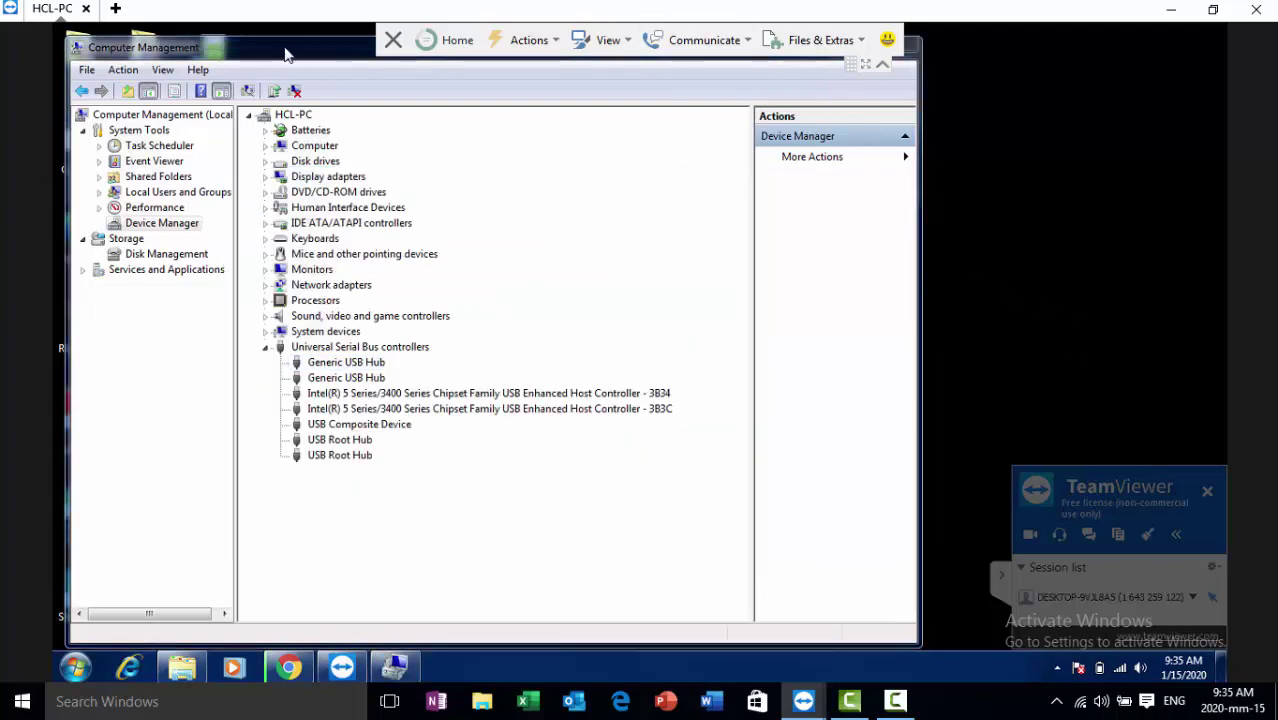
# Minimize Computer Management and reopen Internet Download Manager from the remote desktop
pyautogui.moveTo(796, 45); pyautogui.dragTo(948, 229)
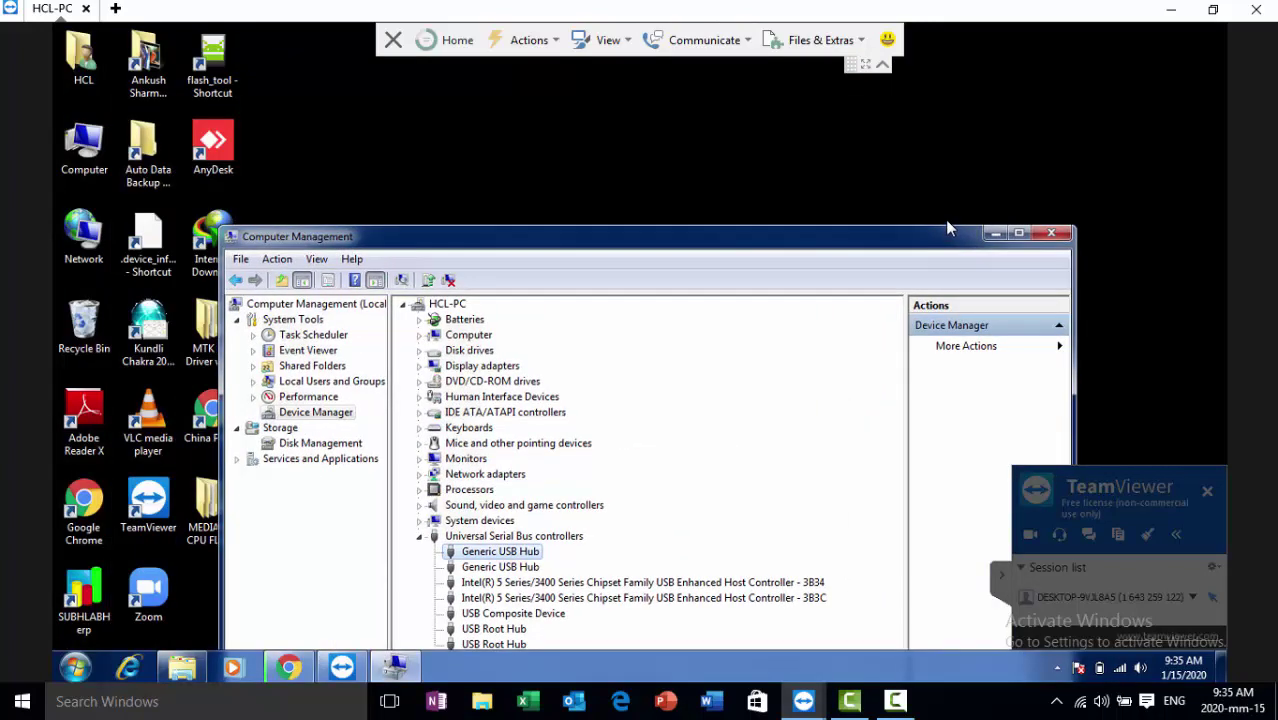
pyautogui.click(993, 235)
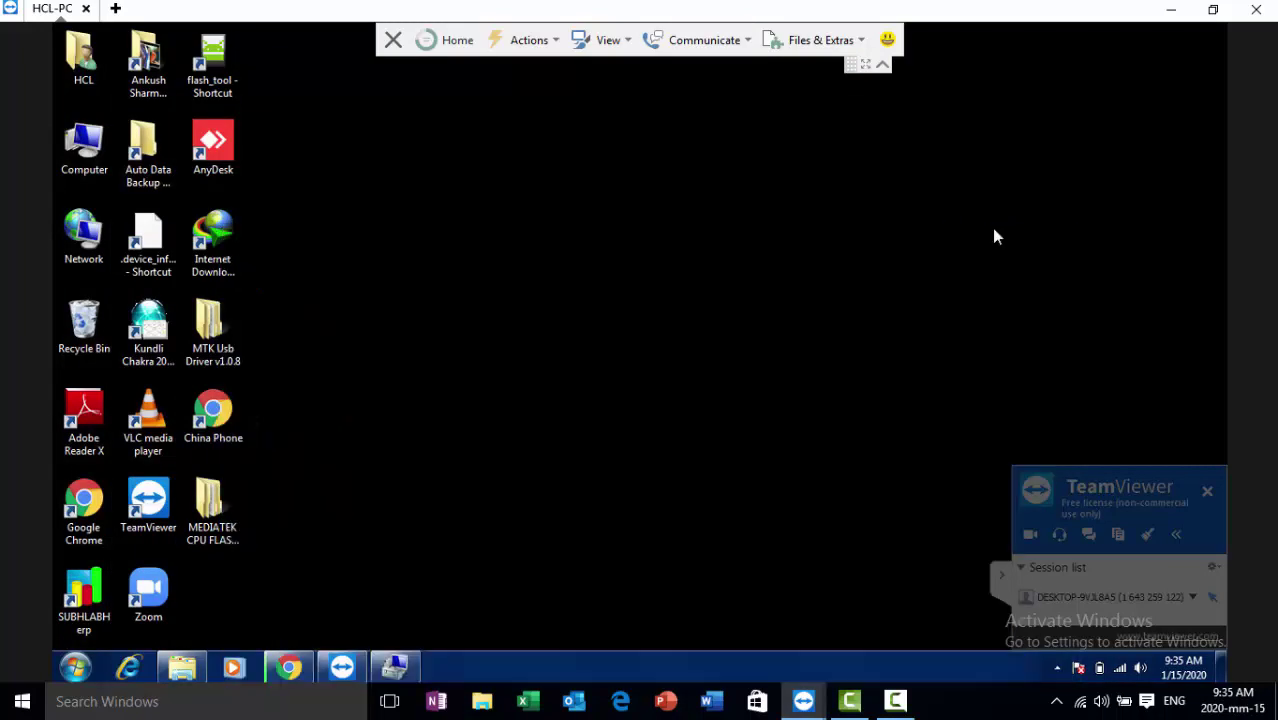
pyautogui.doubleClick(213, 243)
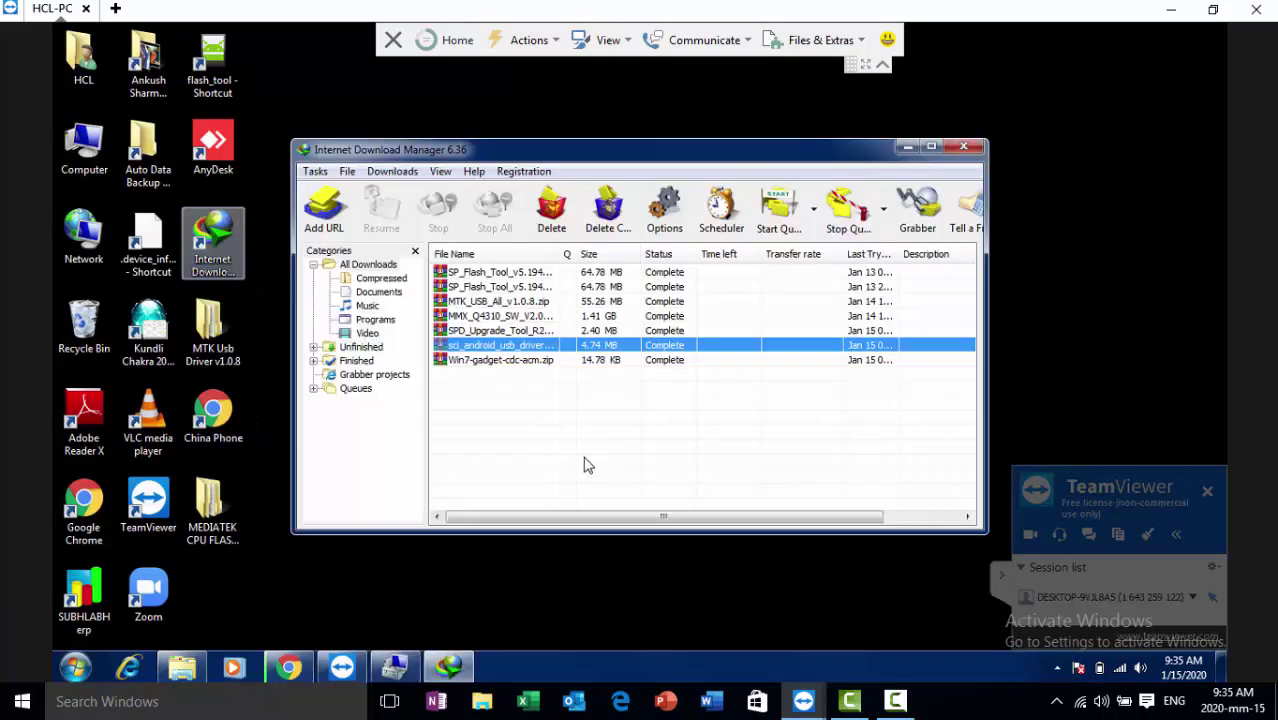
# Copy the extracted Win7-gadget-cdc-acm folder from the Compressed downloads folder to the remote desktop, closing the file explorer and download manager
pyautogui.rightClick(516, 345)
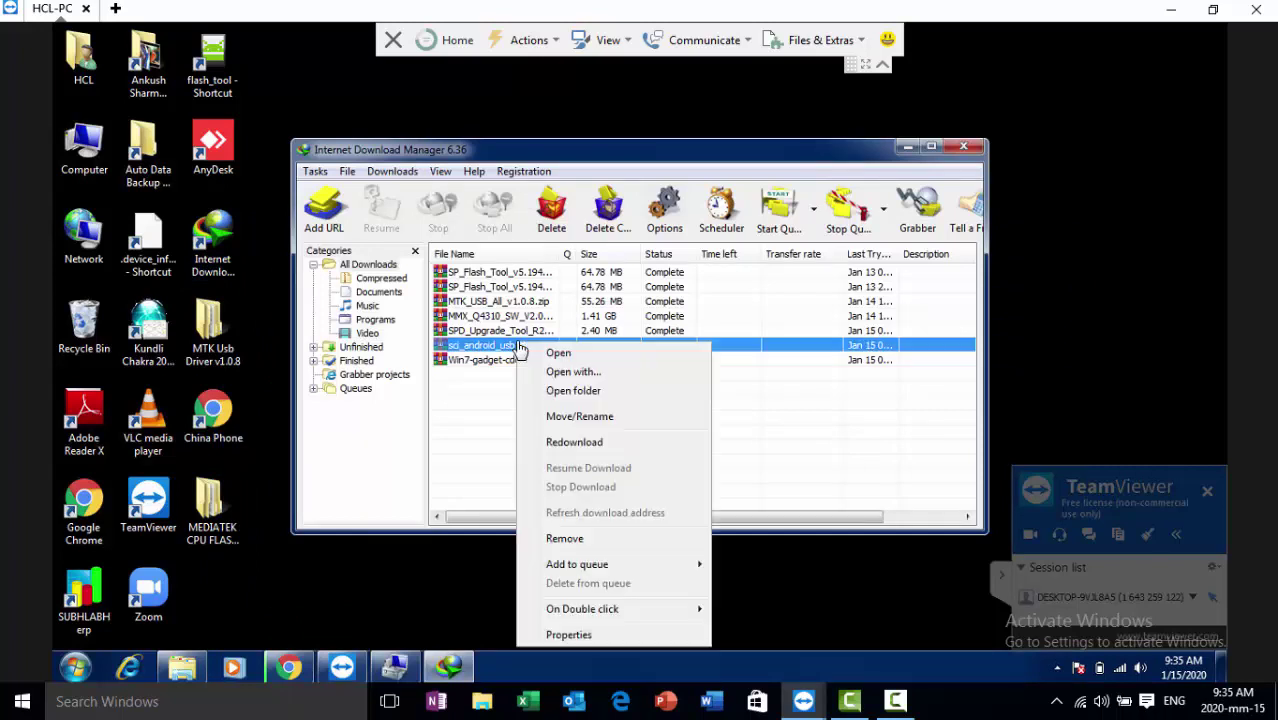
pyautogui.click(552, 392)
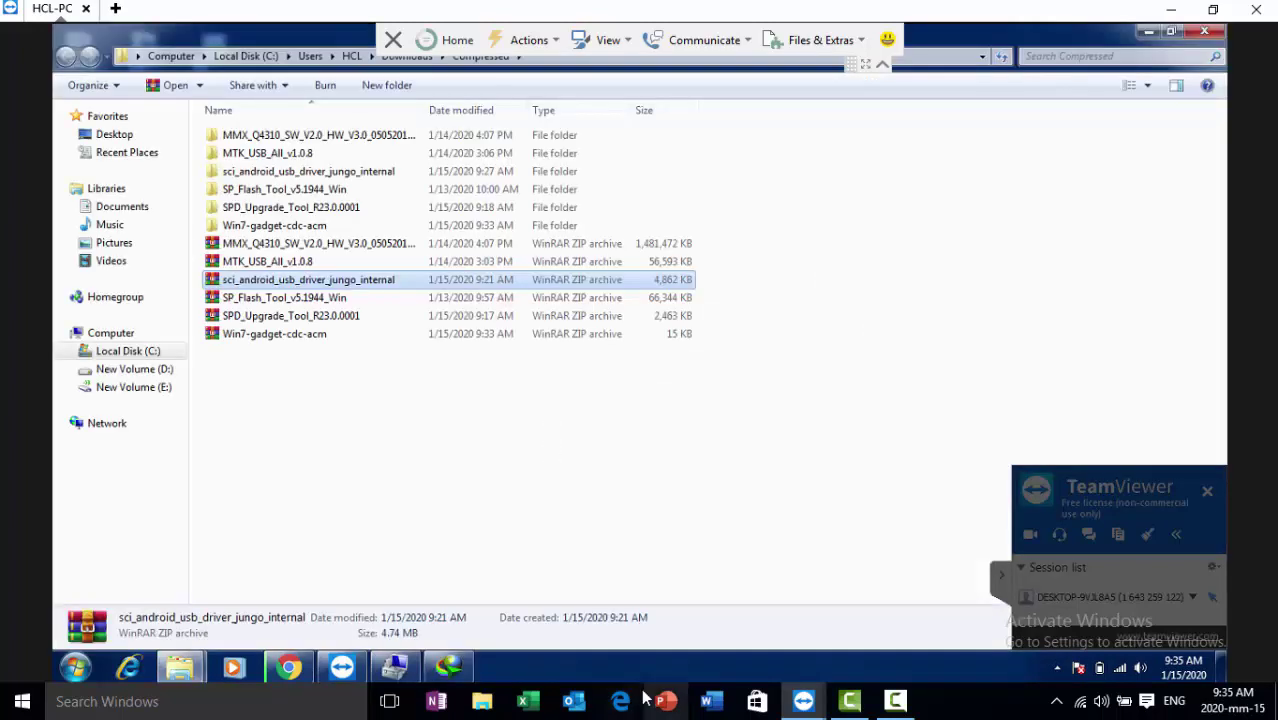
pyautogui.click(253, 228)
pyautogui.rightClick(253, 228)
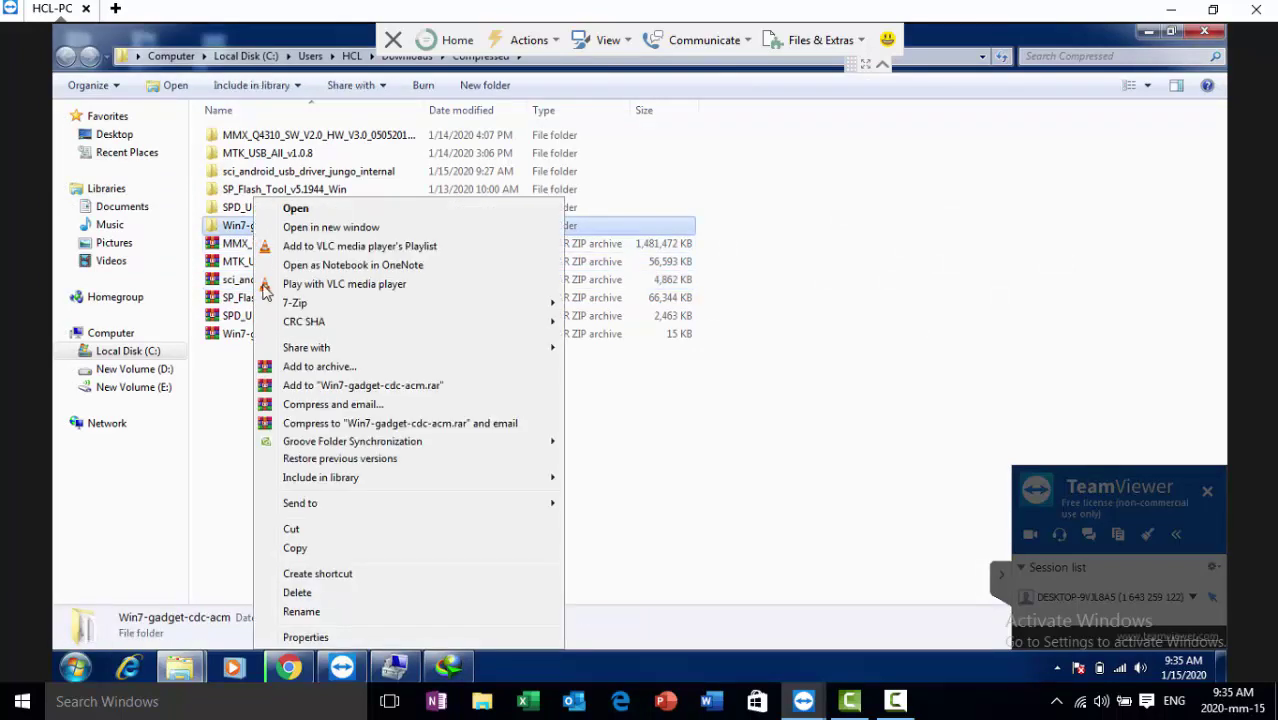
pyautogui.click(291, 553)
pyautogui.click(1205, 33)
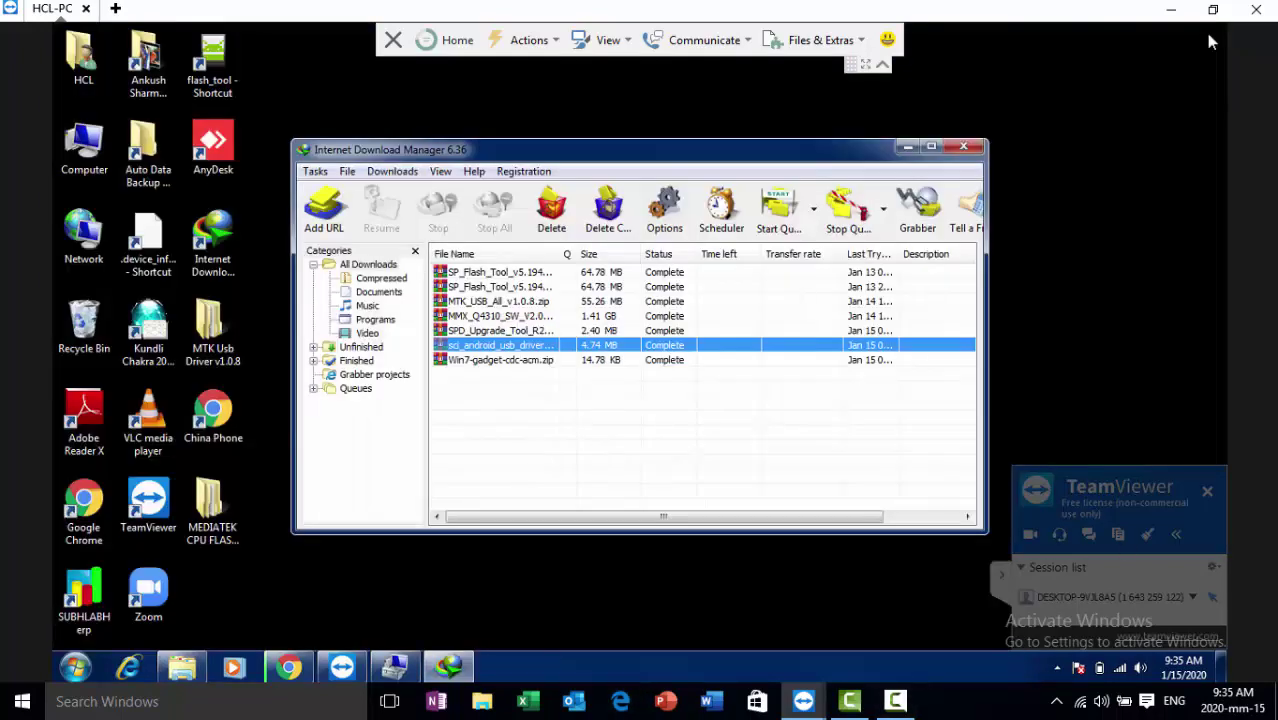
pyautogui.click(966, 148)
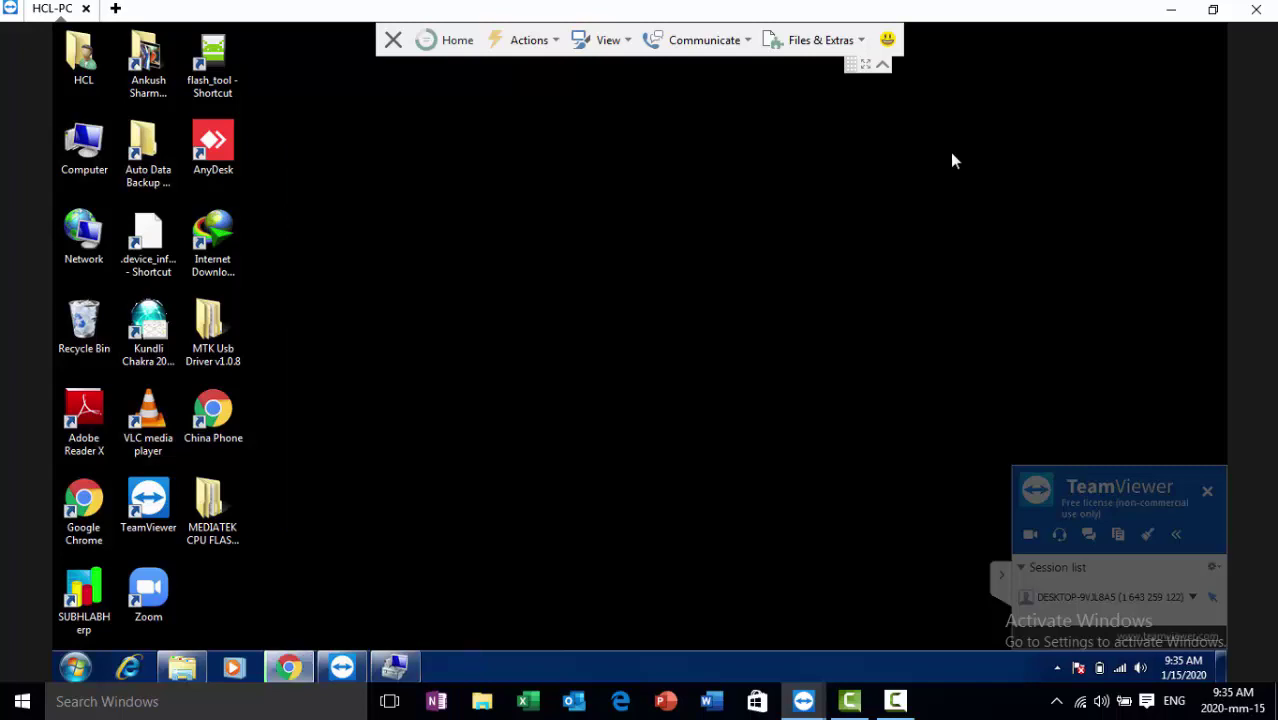
pyautogui.rightClick(737, 232)
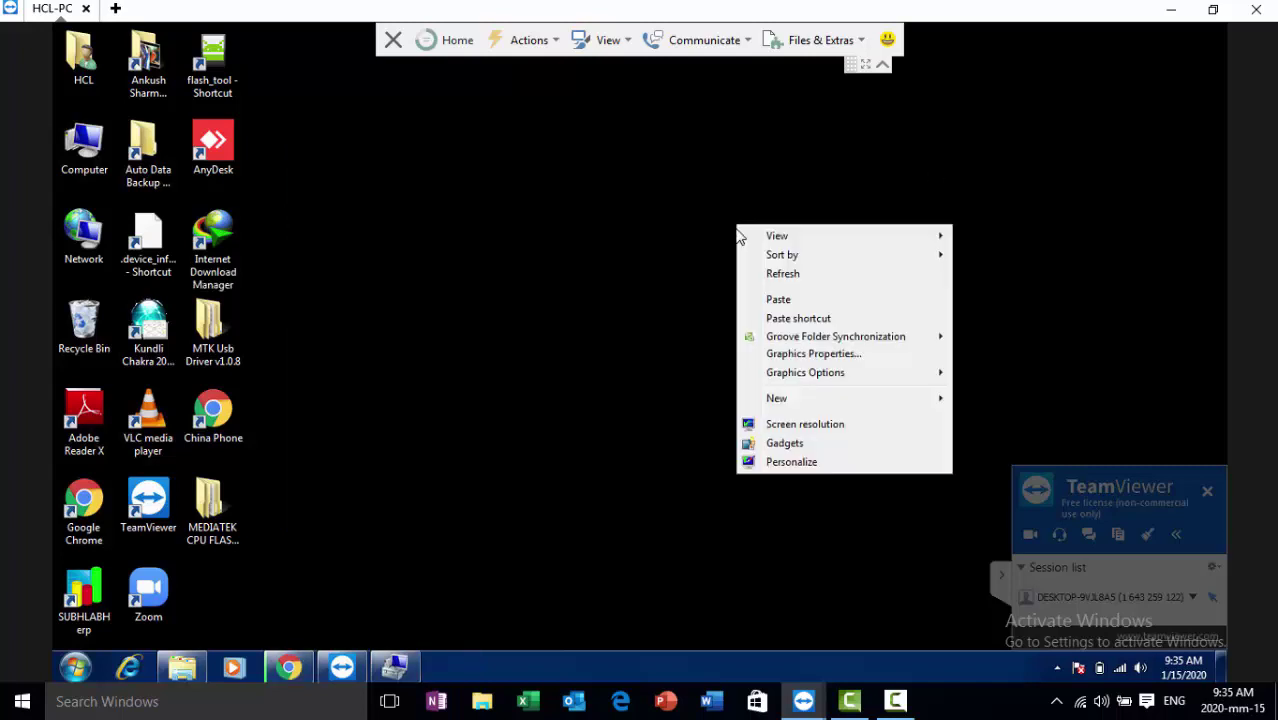
pyautogui.click(776, 300)
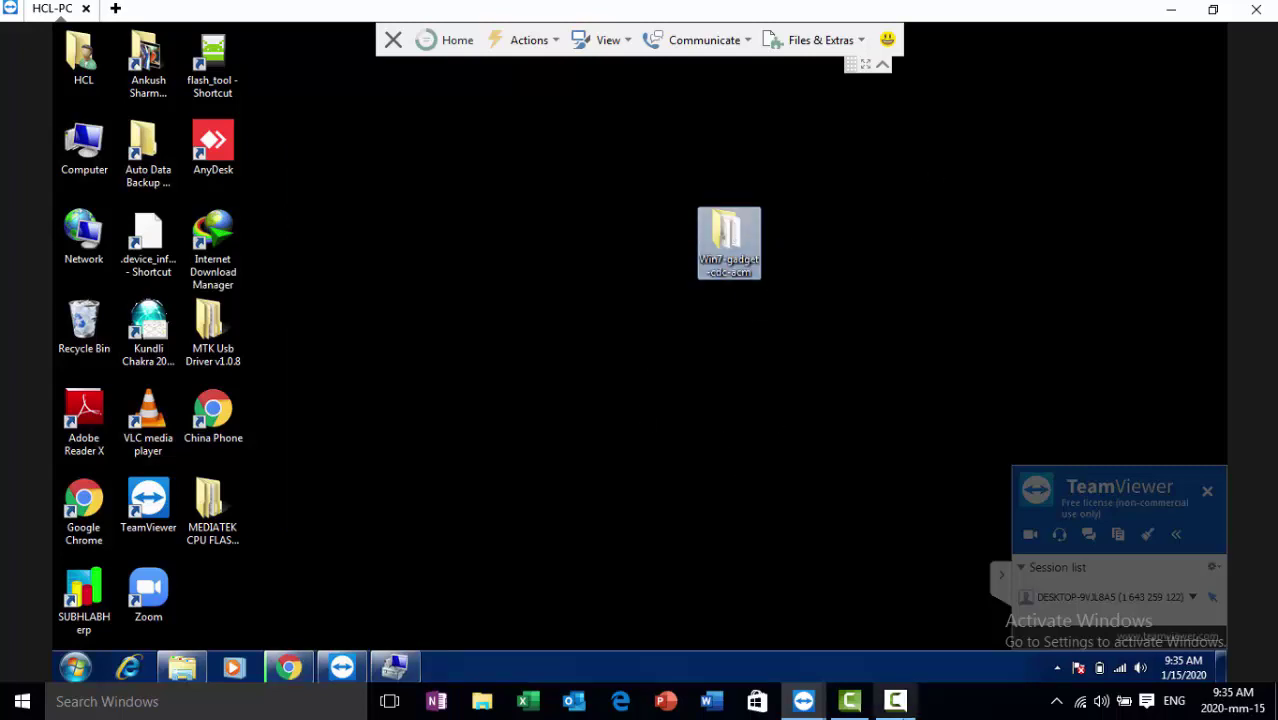
# Start a manual driver update for the first Generic USB Hub in Device Manager and choose to install the driver from disk
pyautogui.click(400, 668)
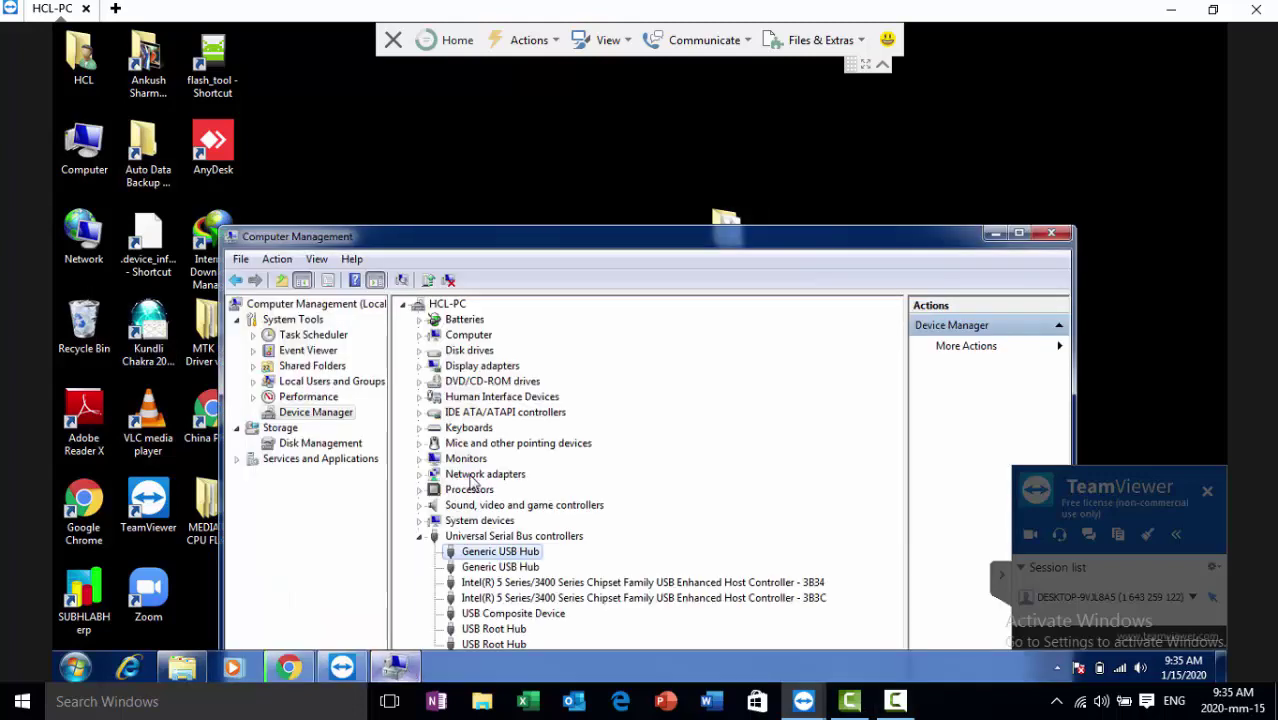
pyautogui.moveTo(470, 165); pyautogui.dragTo(470, 96)
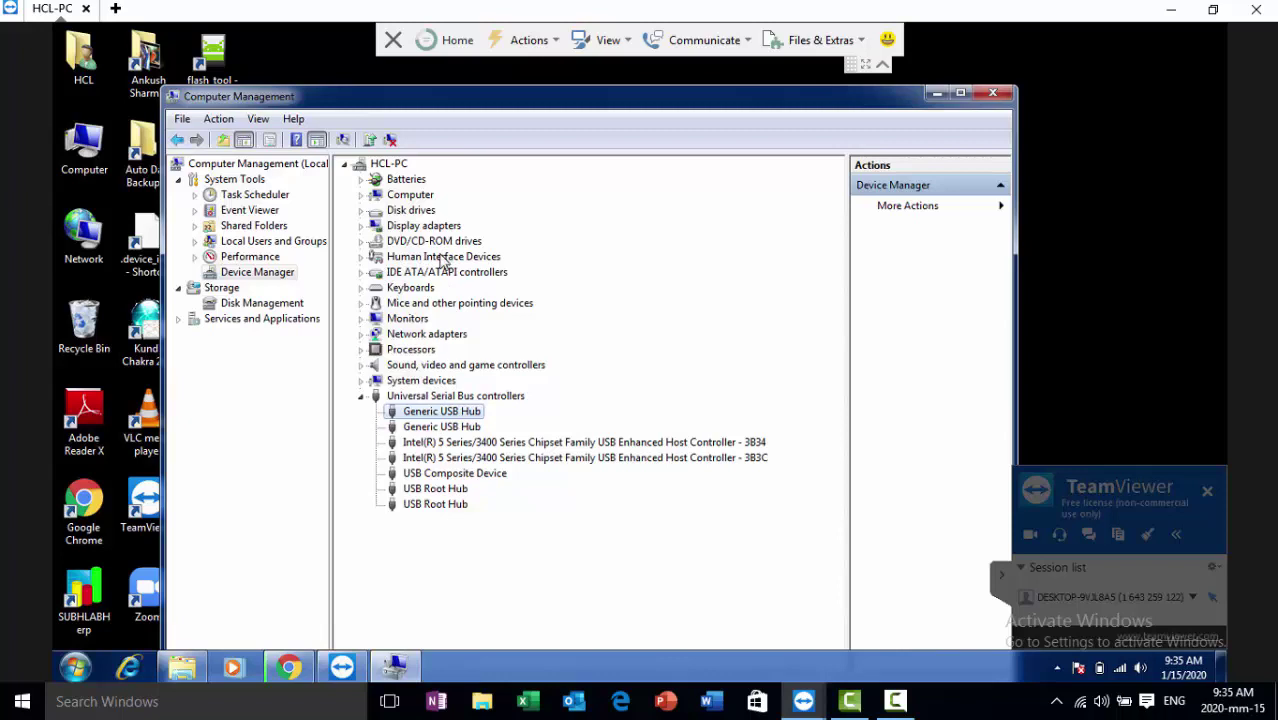
pyautogui.rightClick(457, 418)
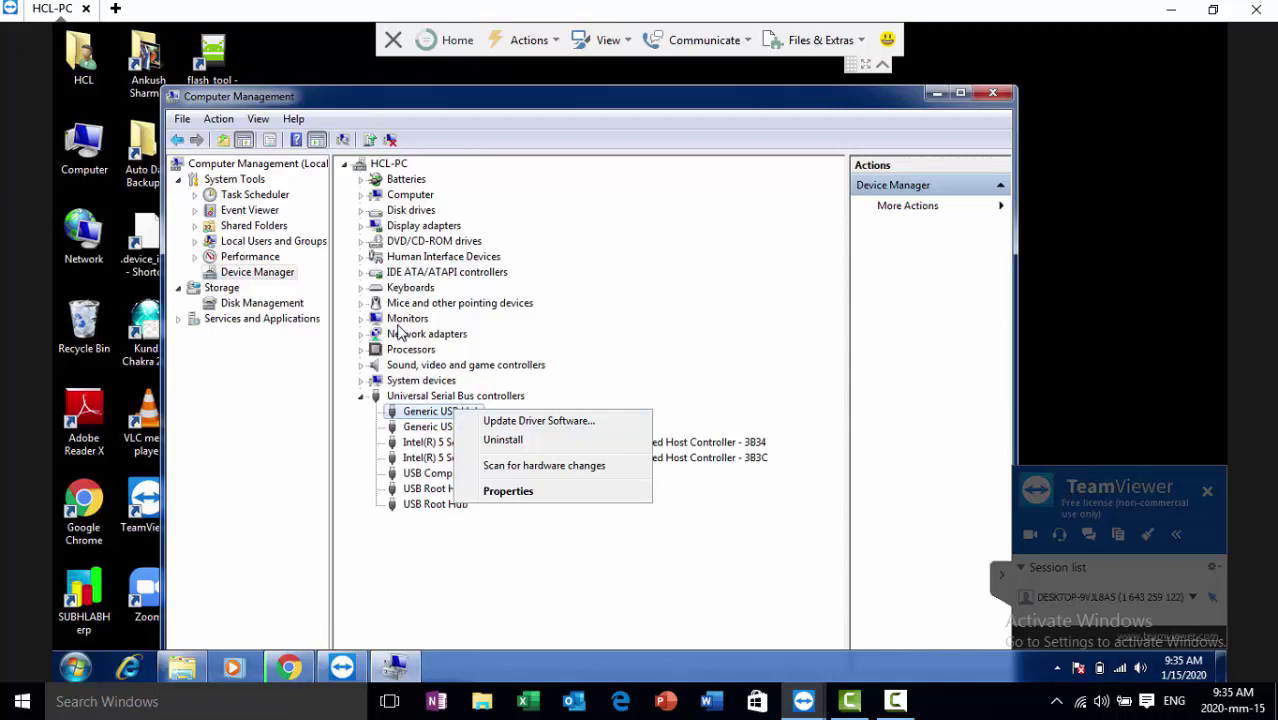
pyautogui.click(549, 421)
pyautogui.click(484, 451)
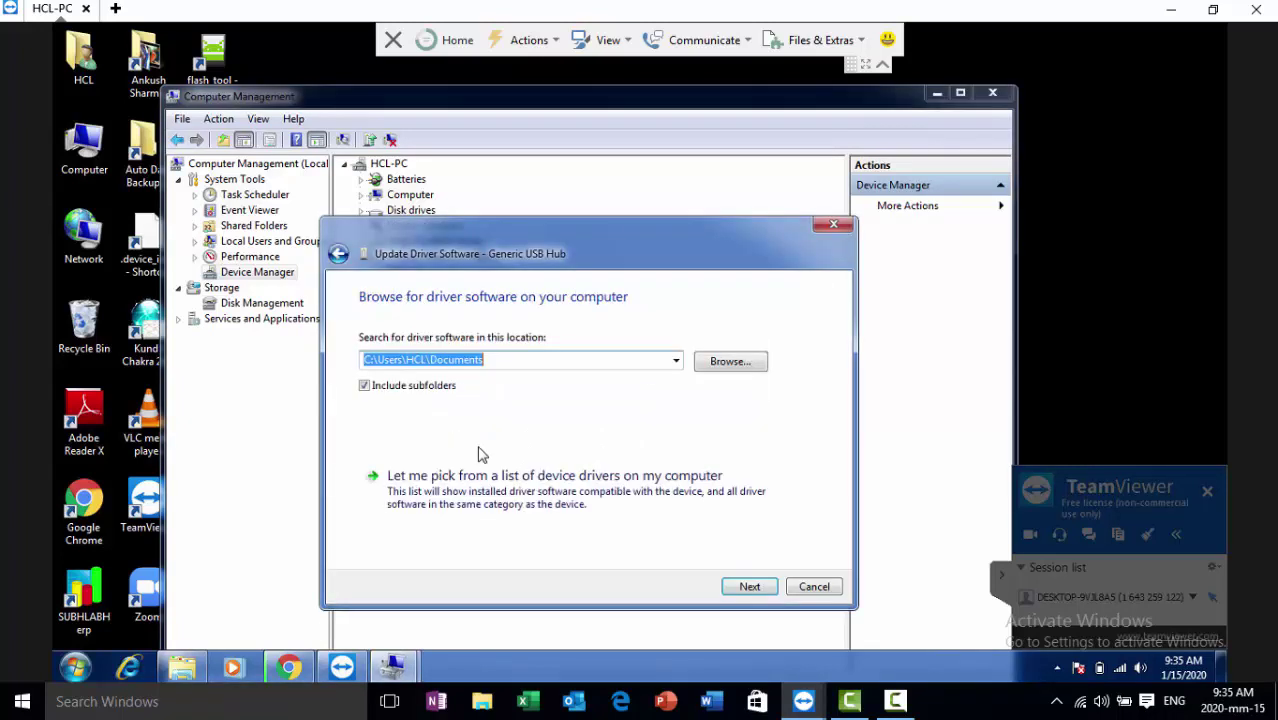
pyautogui.click(467, 484)
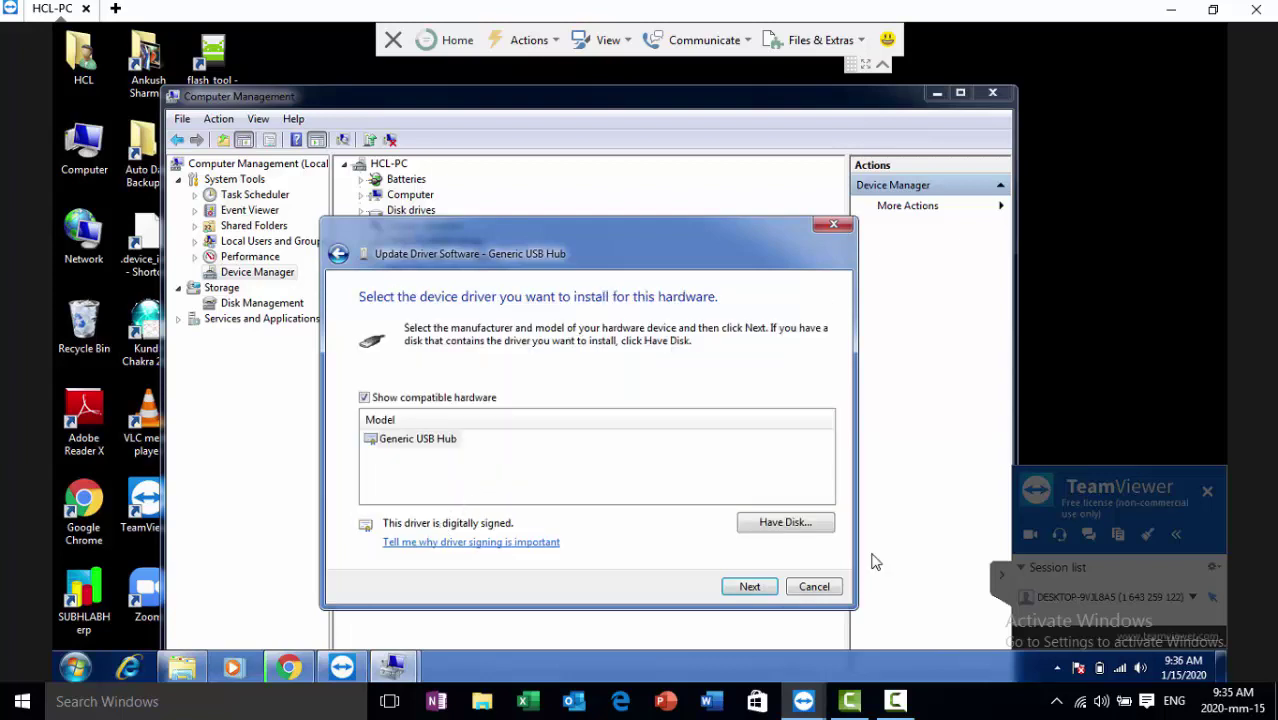
pyautogui.click(807, 522)
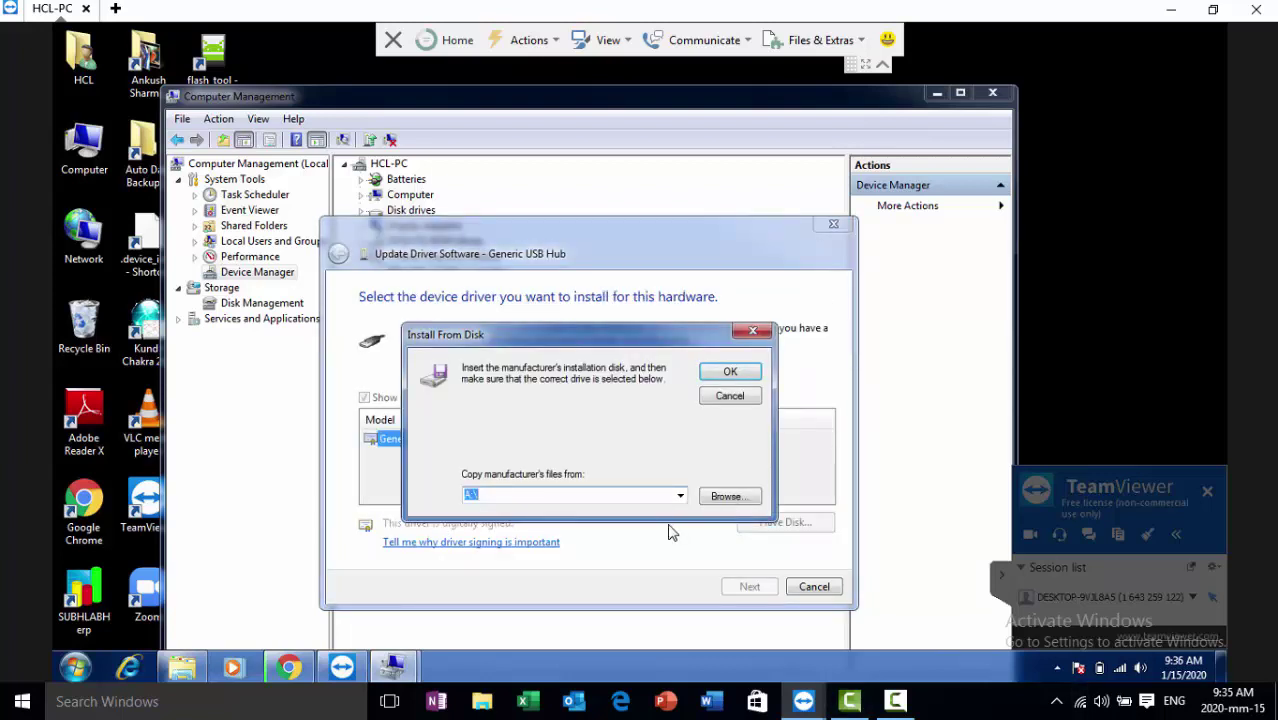
# Try to load gadget-serial.inf from the desktop's Win7-gadget-cdc-acm folder as the Generic USB Hub driver
pyautogui.click(726, 496)
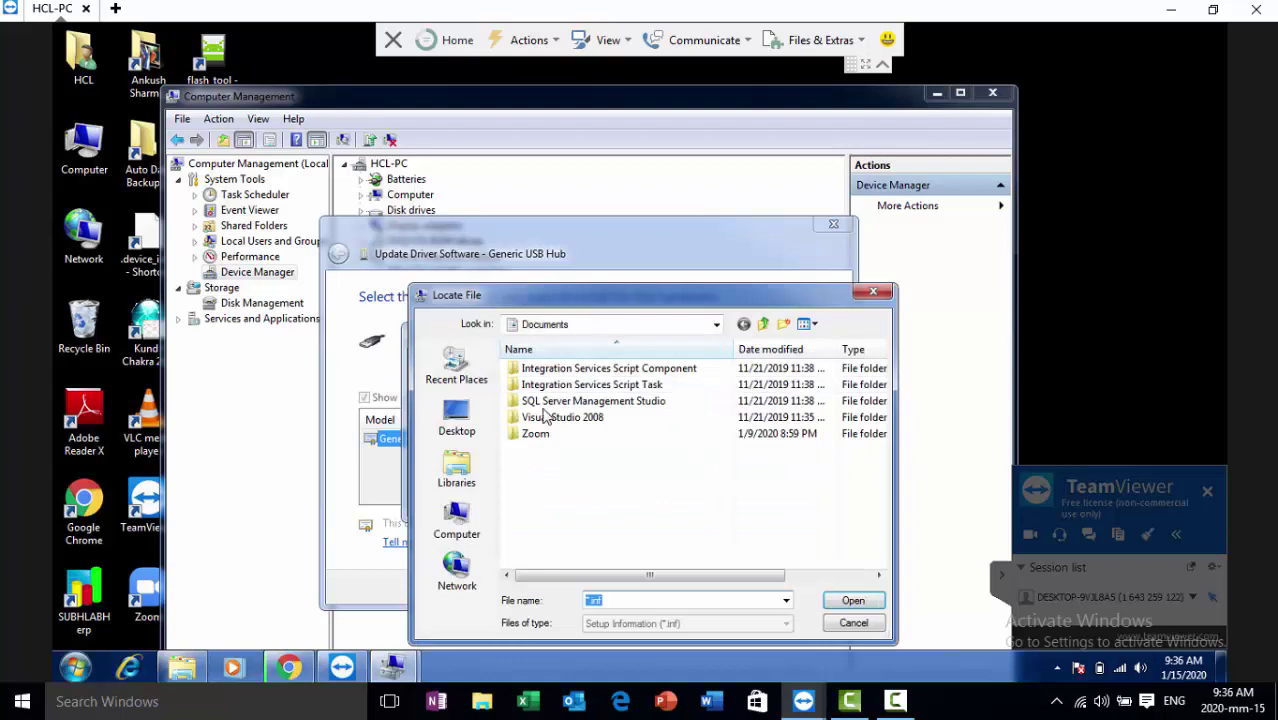
pyautogui.click(457, 420)
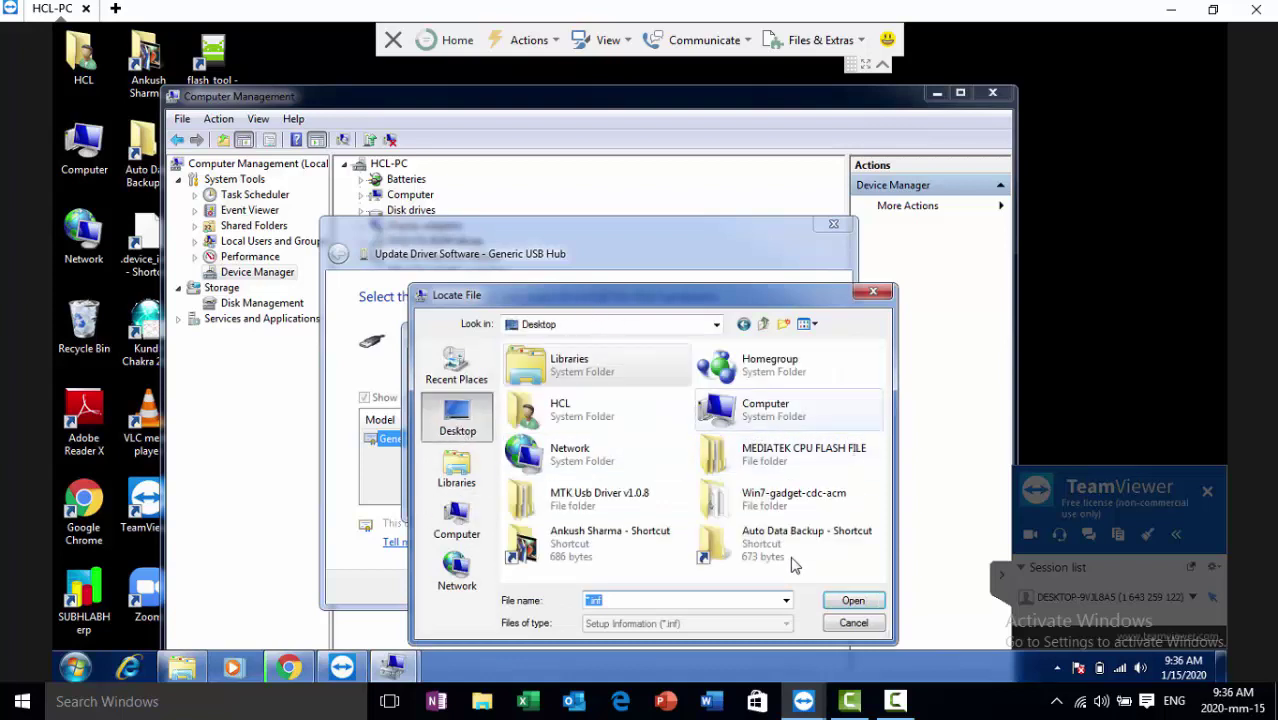
pyautogui.doubleClick(747, 505)
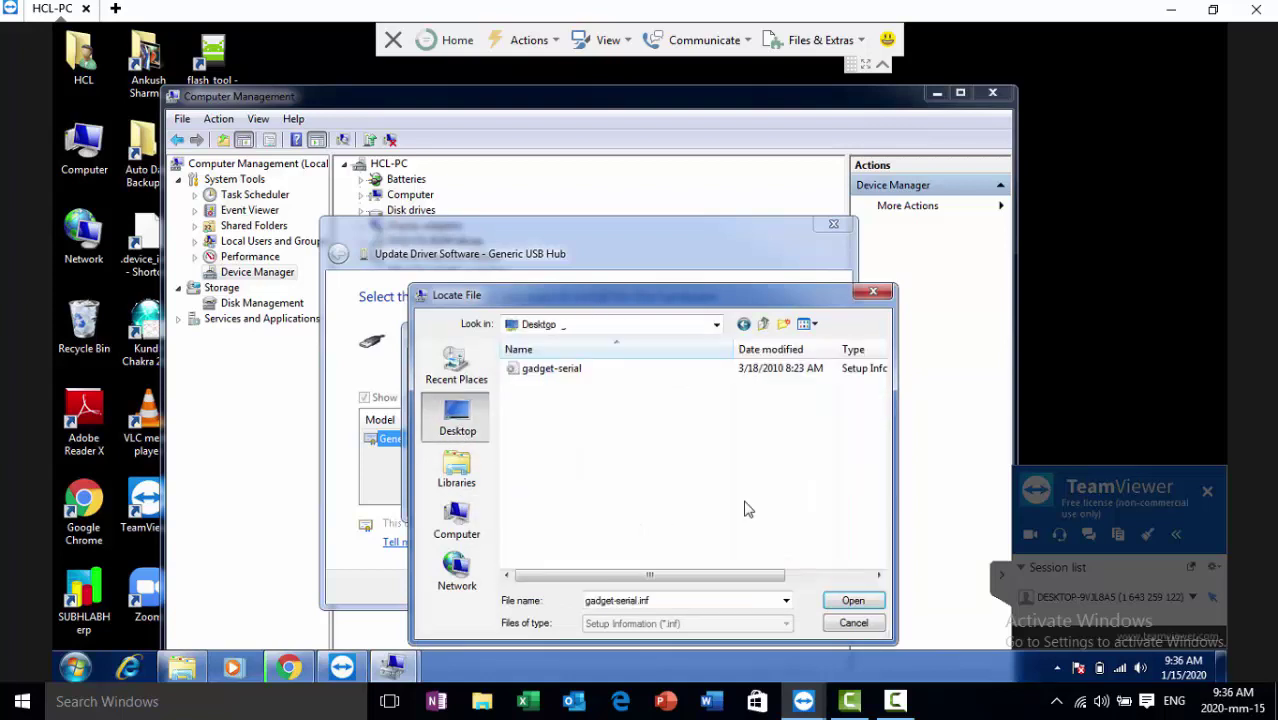
pyautogui.doubleClick(552, 376)
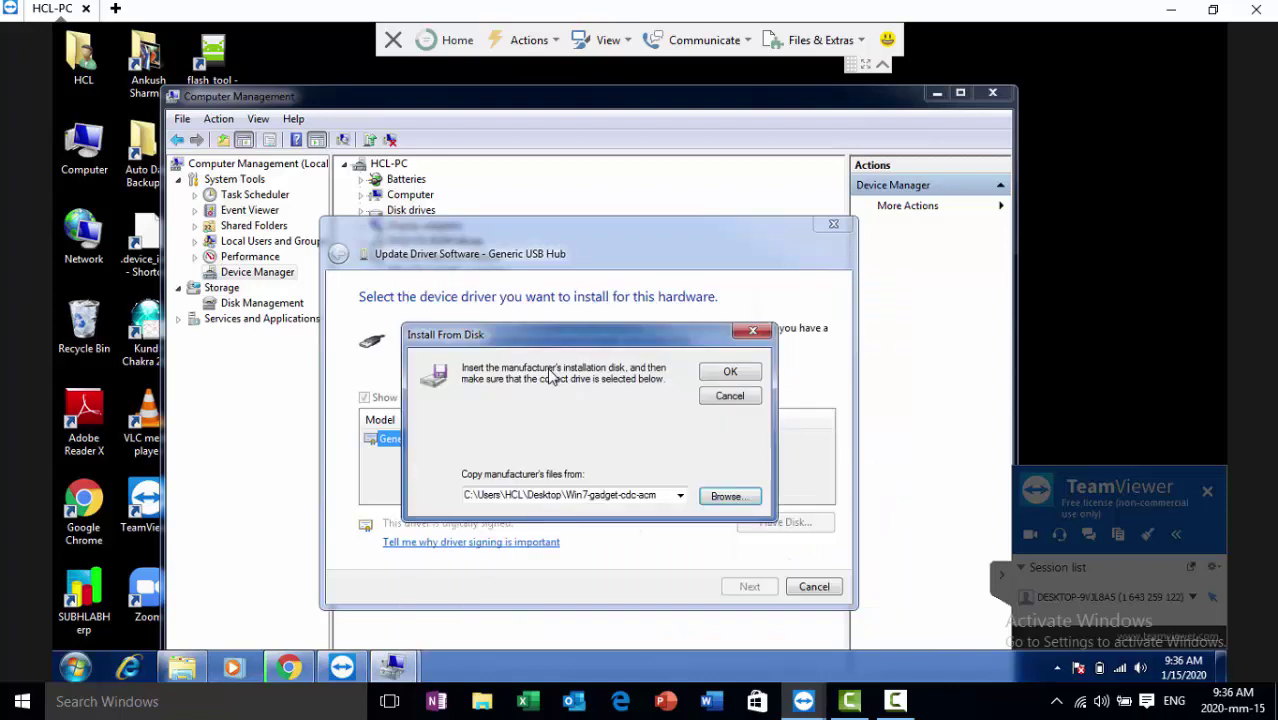
pyautogui.click(735, 371)
pyautogui.click(802, 413)
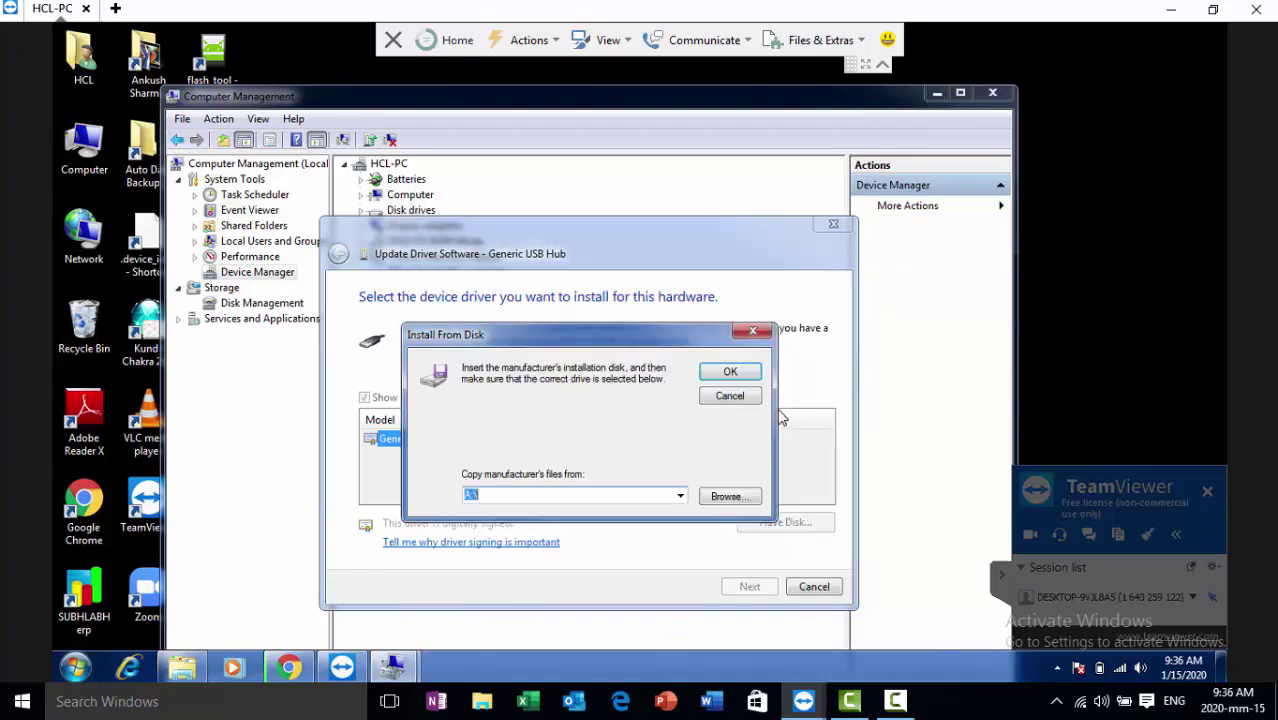
# Dismiss the disk installation dialogs, cancel the Generic USB Hub driver update and close Computer Management
pyautogui.click(730, 371)
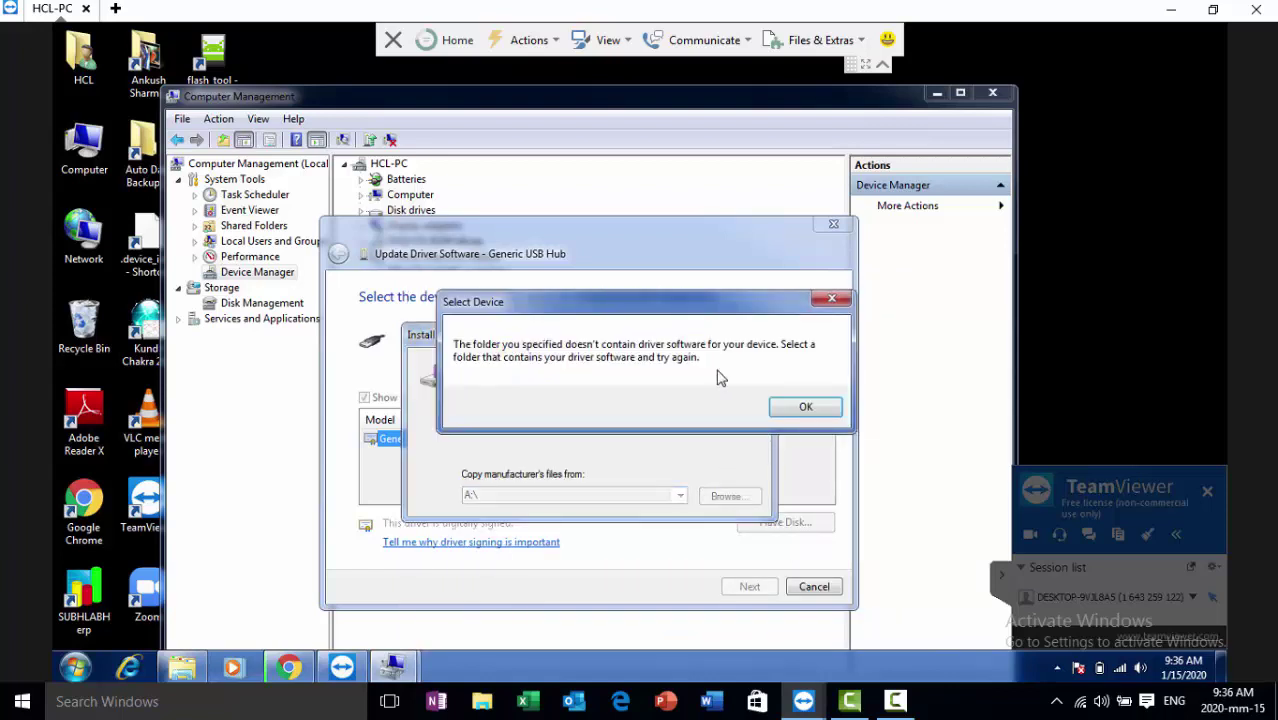
pyautogui.click(806, 406)
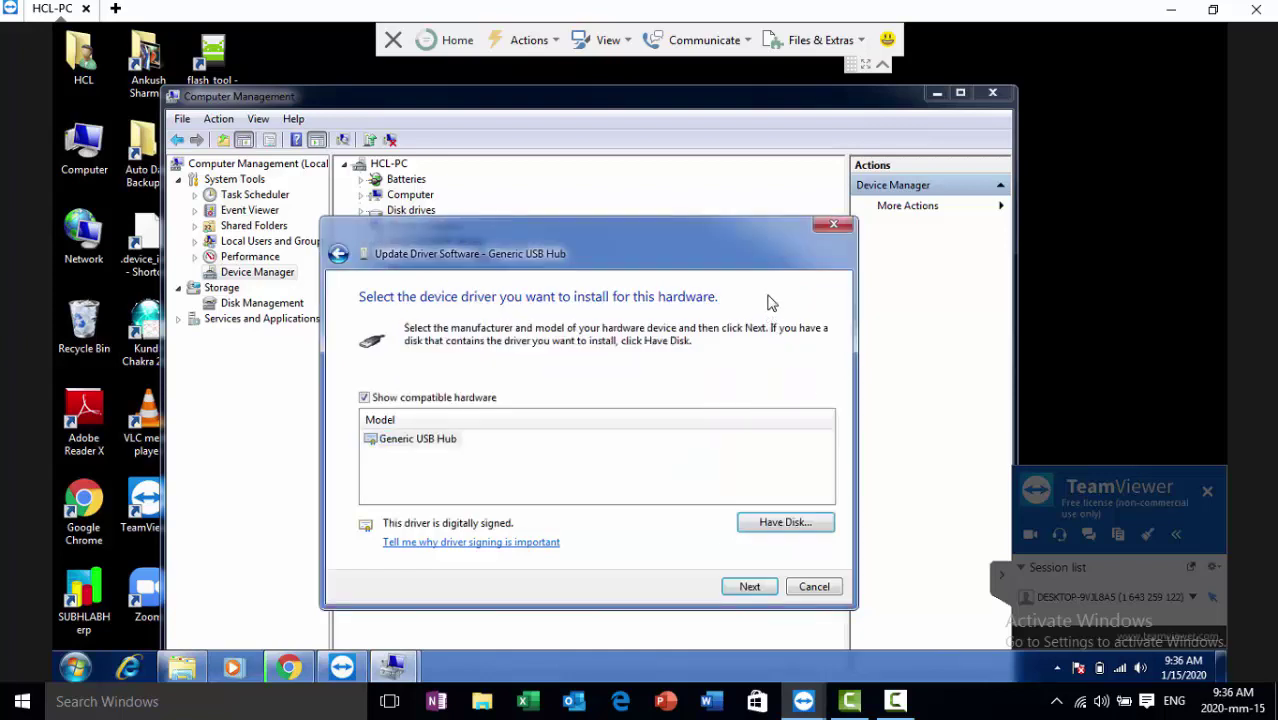
pyautogui.click(753, 331)
pyautogui.click(843, 228)
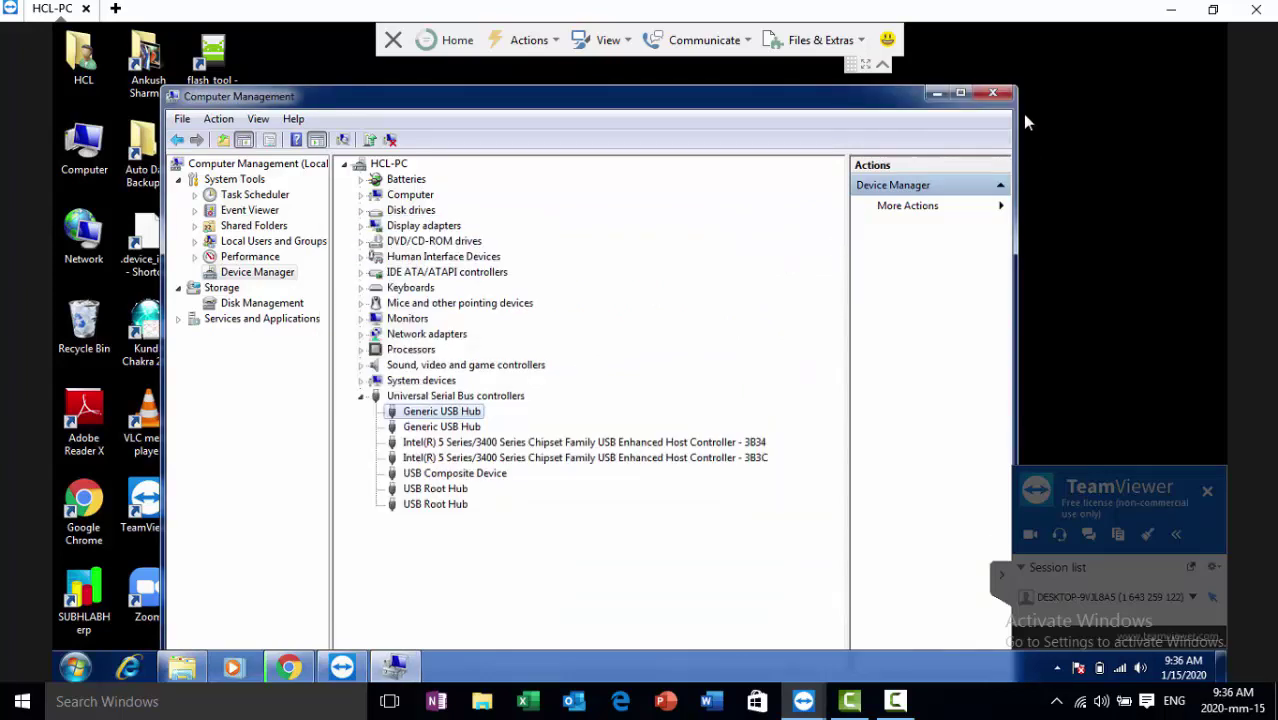
pyautogui.click(993, 94)
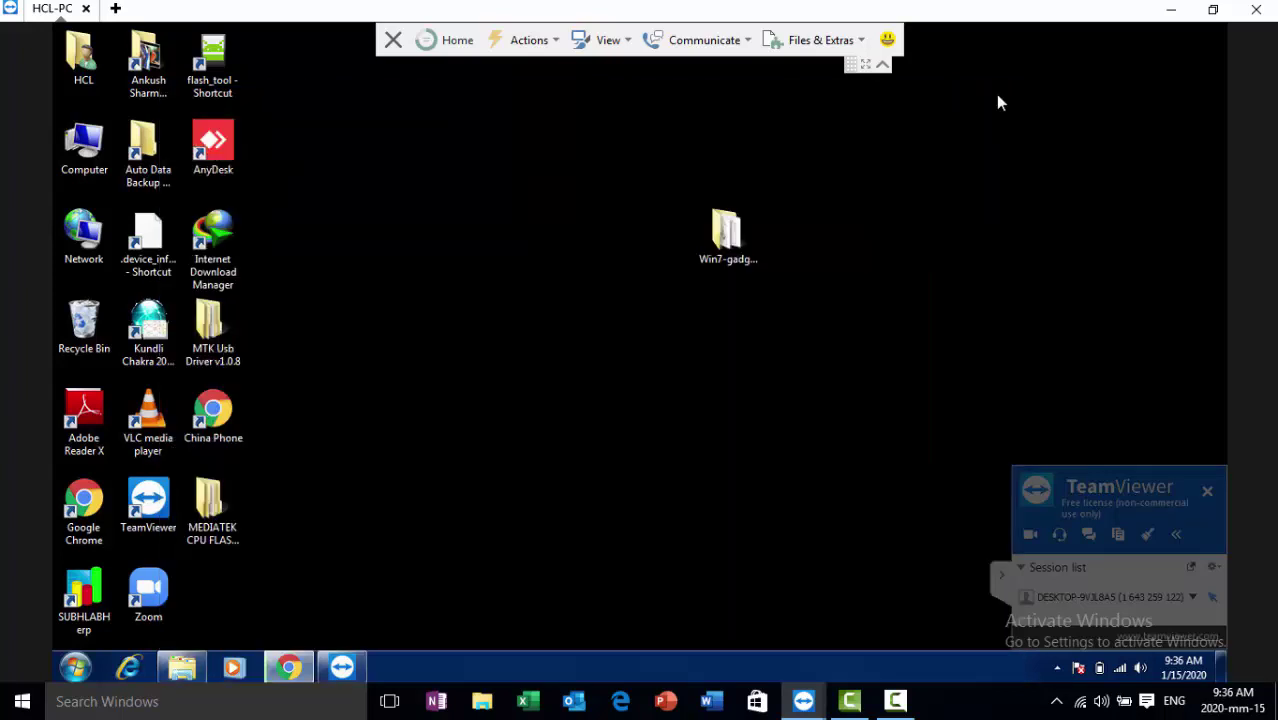
# Refresh the remote desktop and move the Win7-gadget-cdc-acm folder to another empty spot lower on it
pyautogui.rightClick(528, 197)
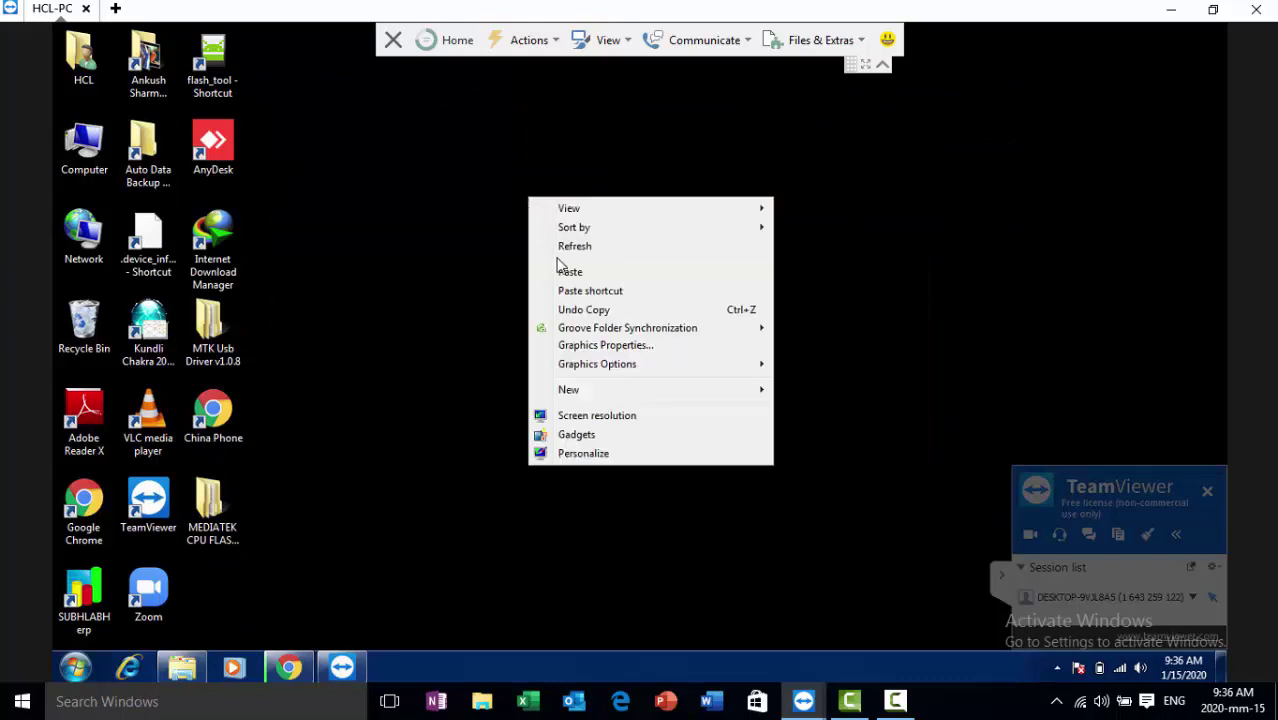
pyautogui.click(576, 247)
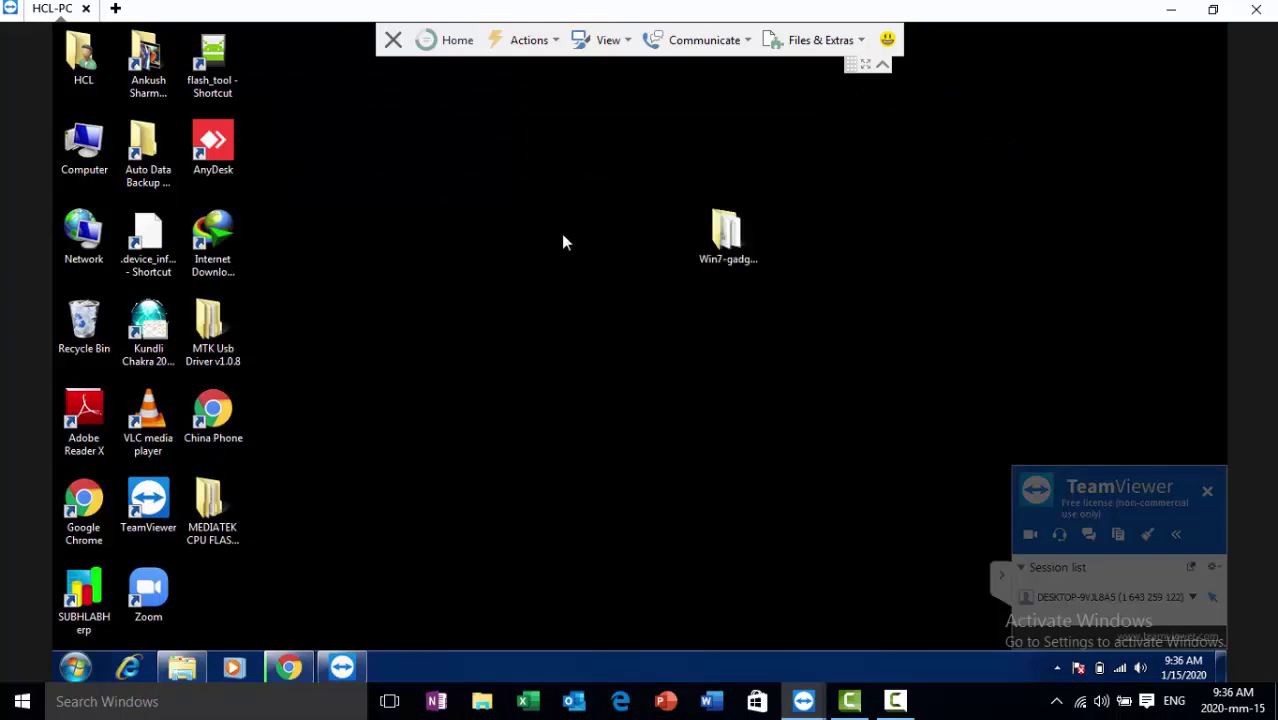
pyautogui.rightClick(559, 242)
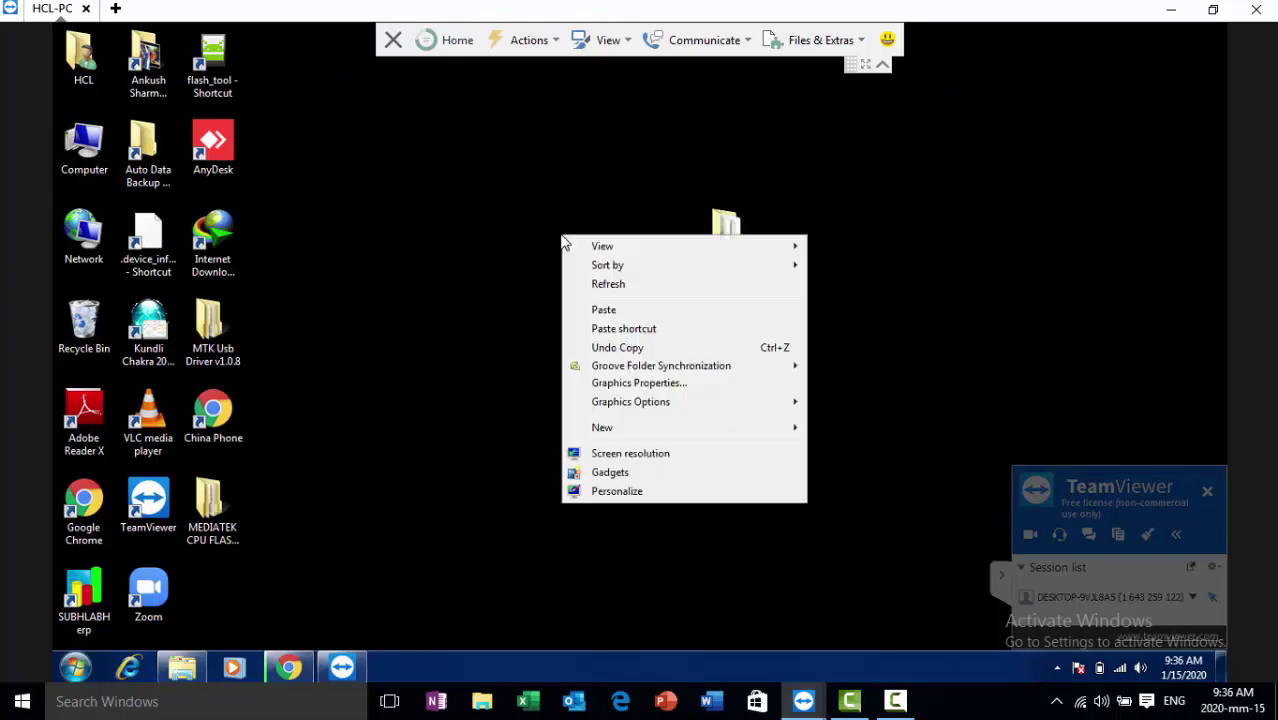
pyautogui.click(600, 283)
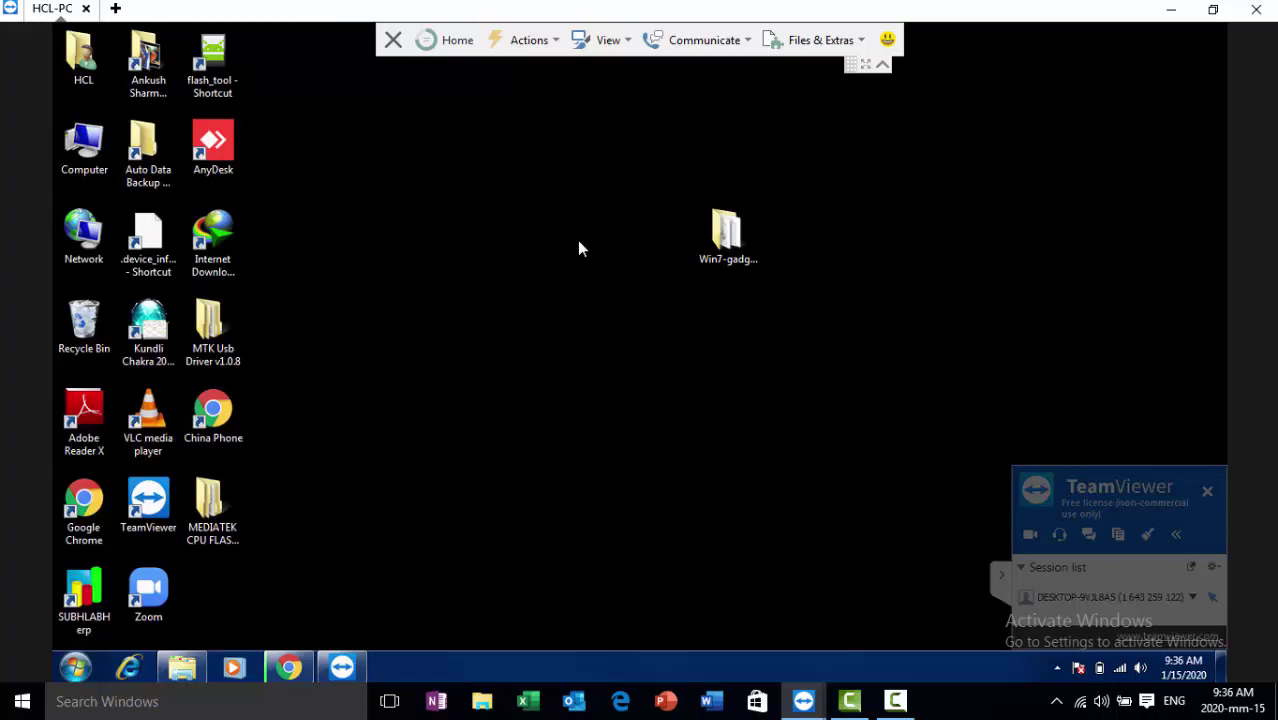
pyautogui.rightClick(578, 244)
pyautogui.click(606, 290)
pyautogui.moveTo(716, 230); pyautogui.dragTo(783, 412)
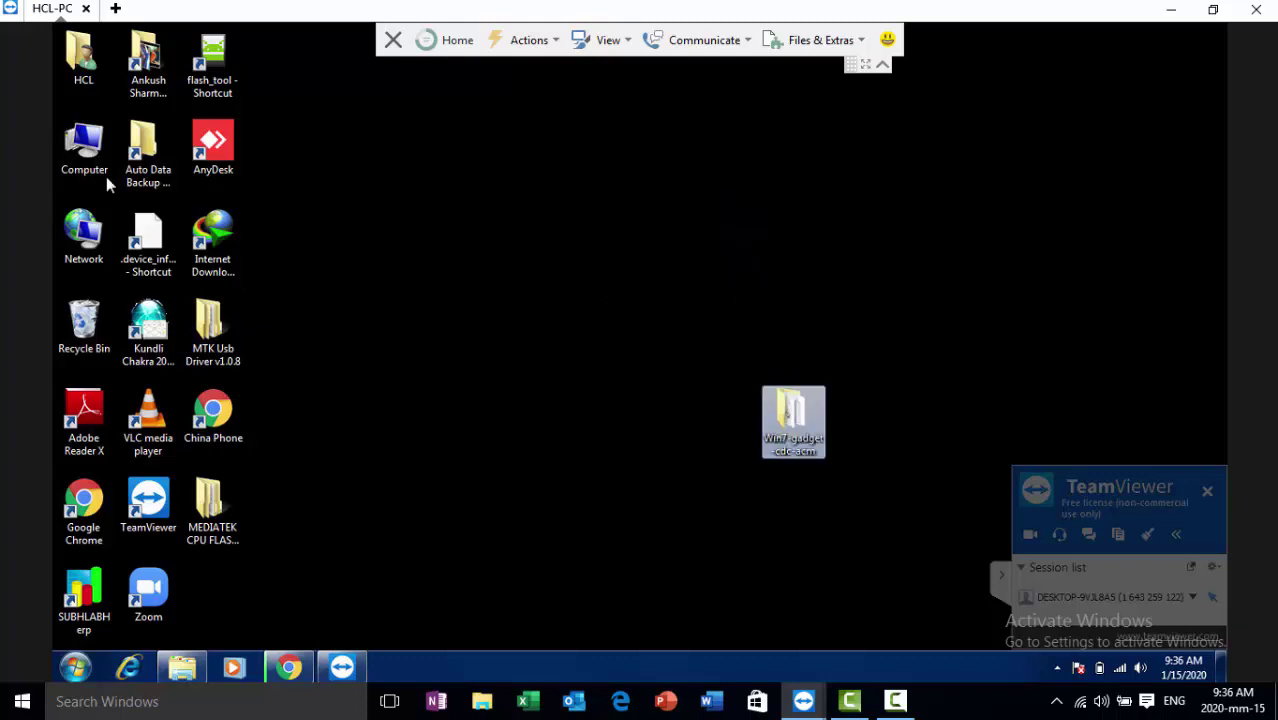
pyautogui.rightClick(228, 247)
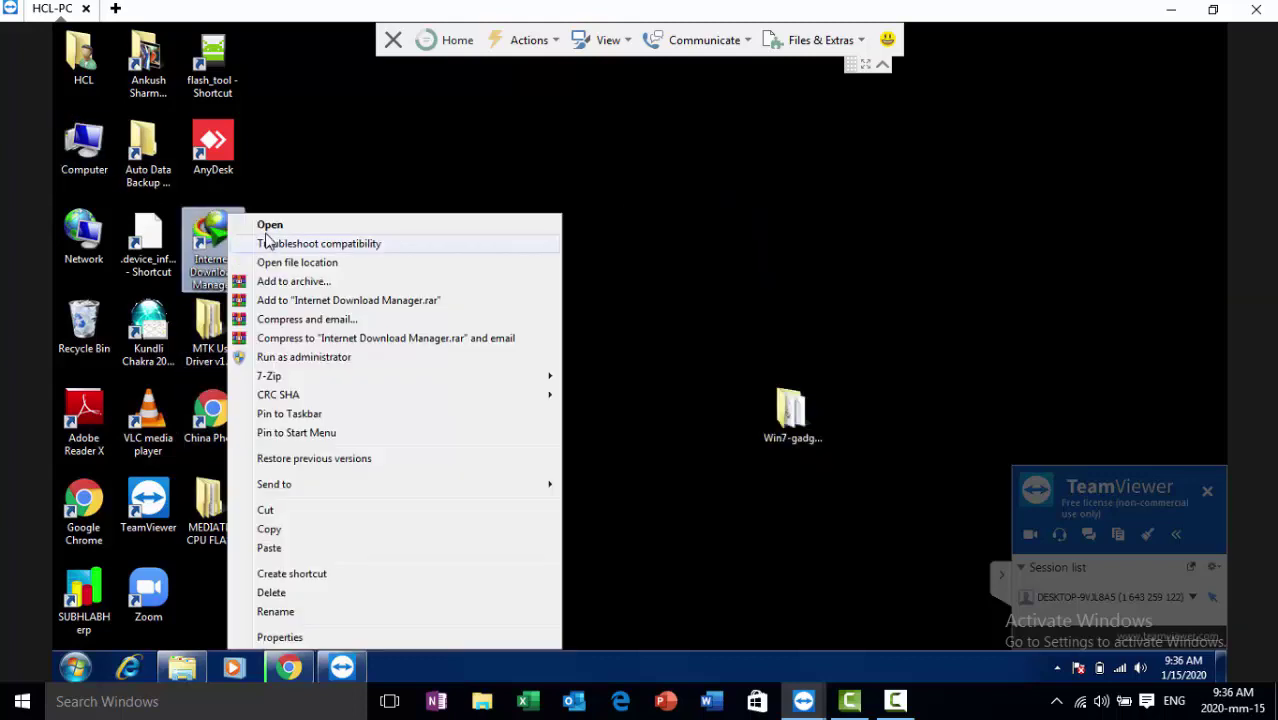
pyautogui.click(466, 172)
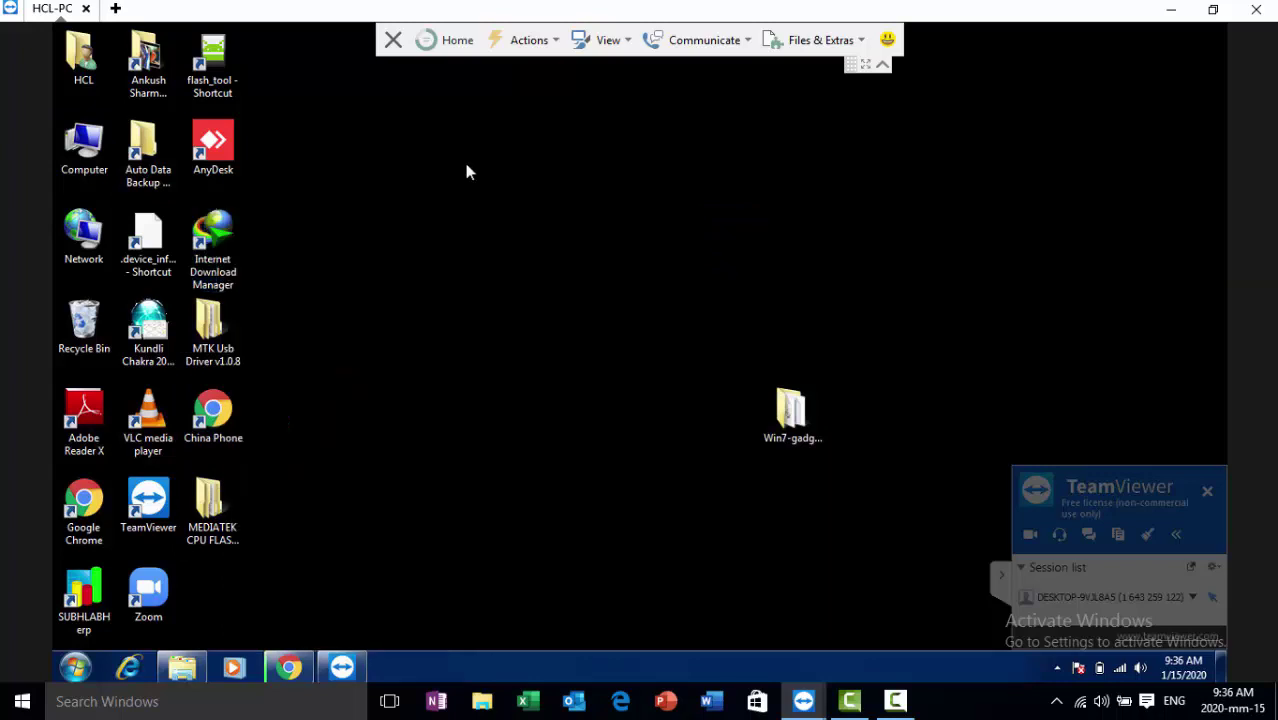
# Switch to Chrome on the remote computer and close the Download SPD Flash Tool page
pyautogui.doubleClick(215, 418)
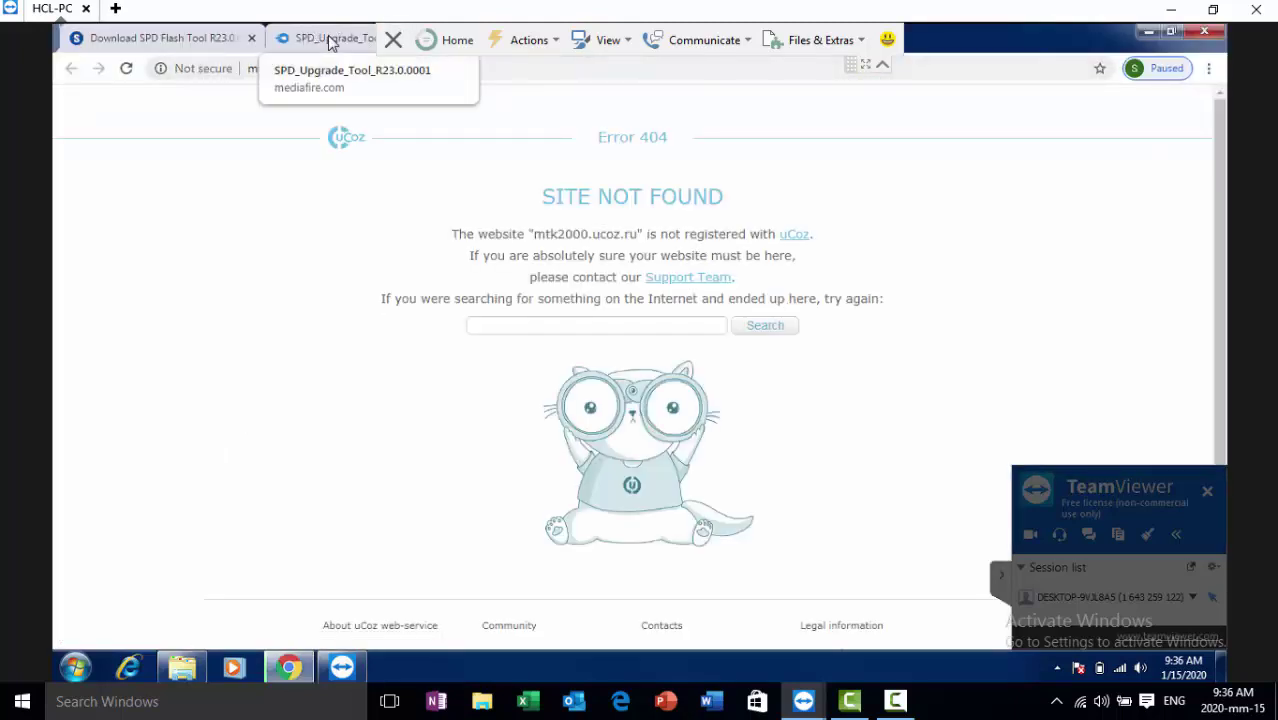
pyautogui.click(333, 36)
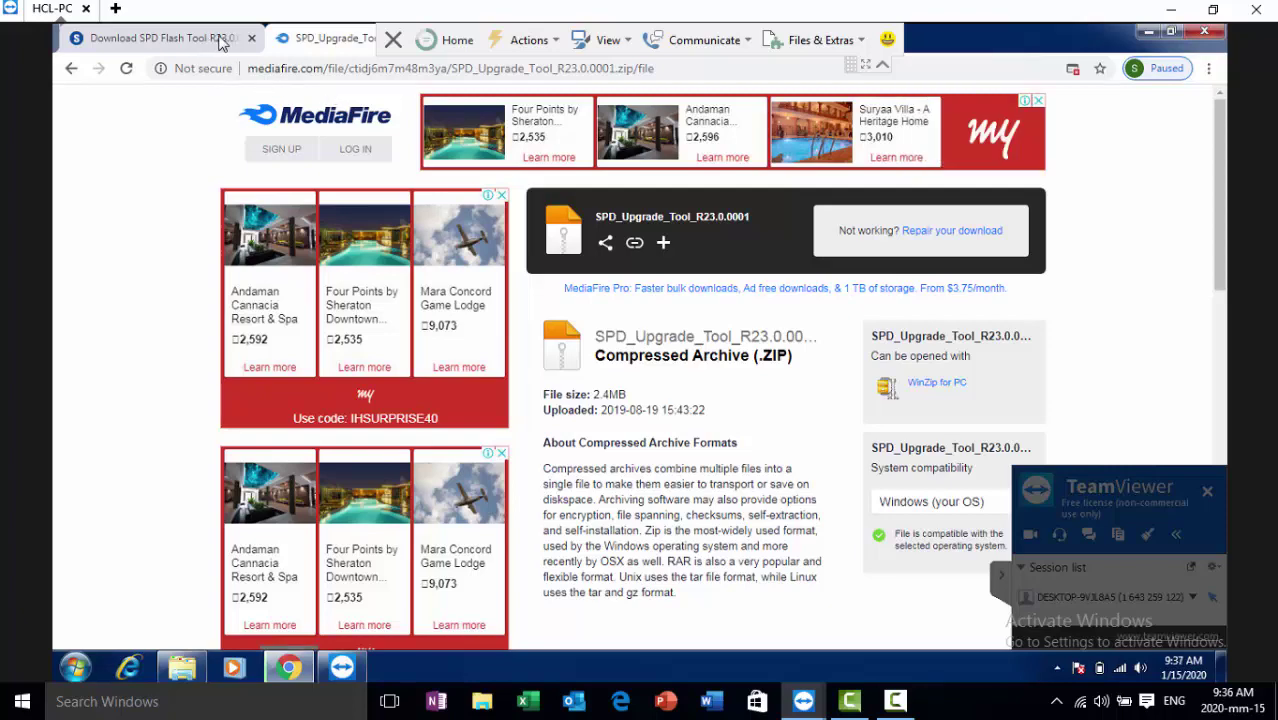
pyautogui.click(205, 40)
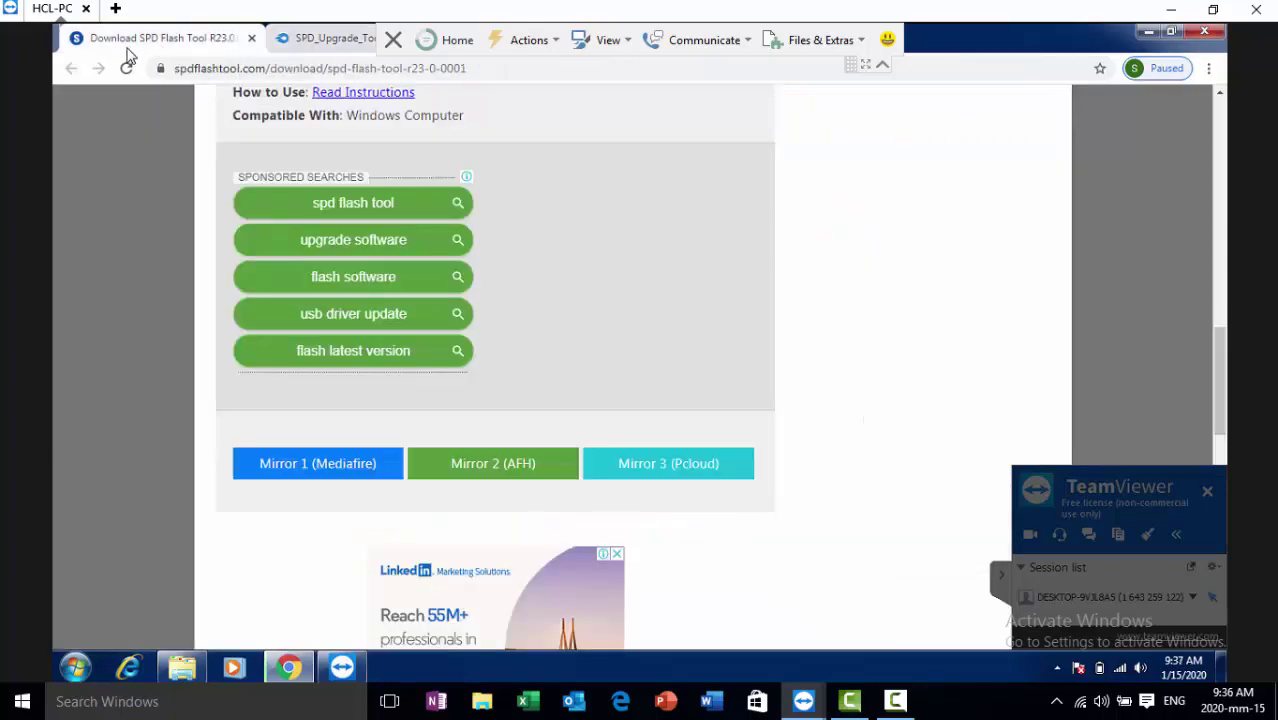
pyautogui.click(252, 39)
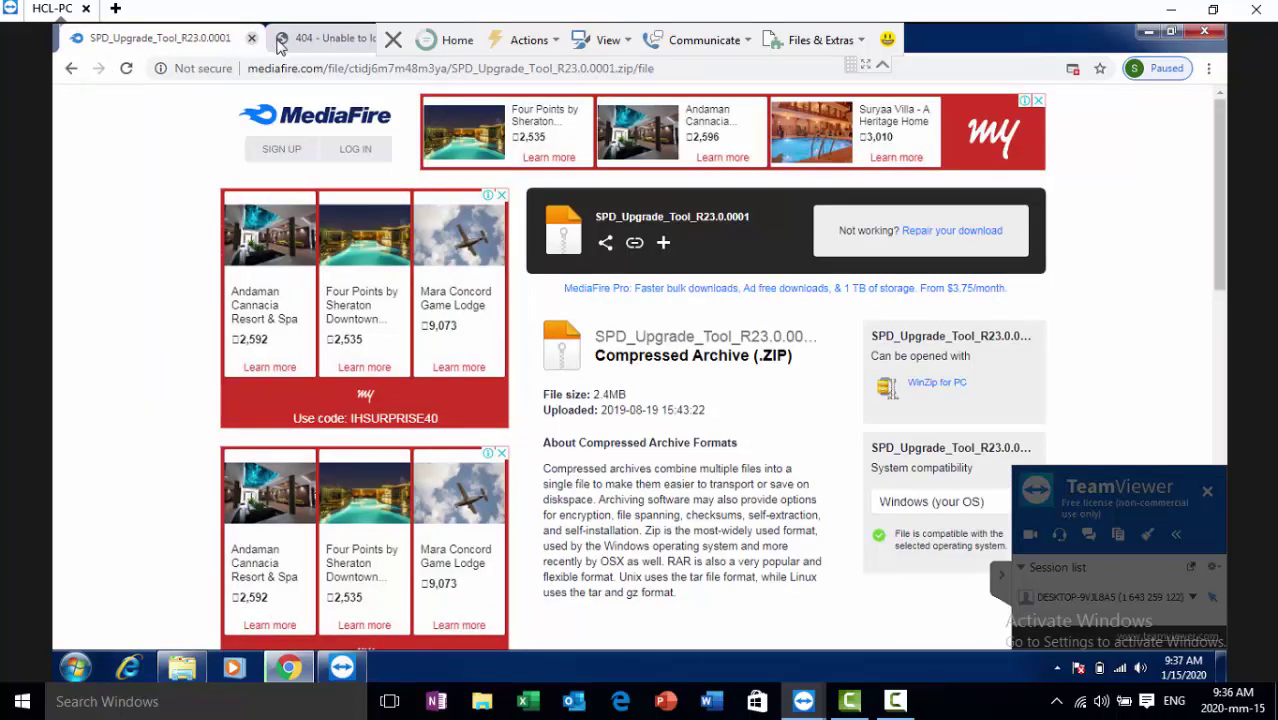
# Search Google from the MediaFire tab for "samsung sm-b310e stock rom download"
pyautogui.click(325, 40)
pyautogui.click(180, 40)
pyautogui.click(250, 70)
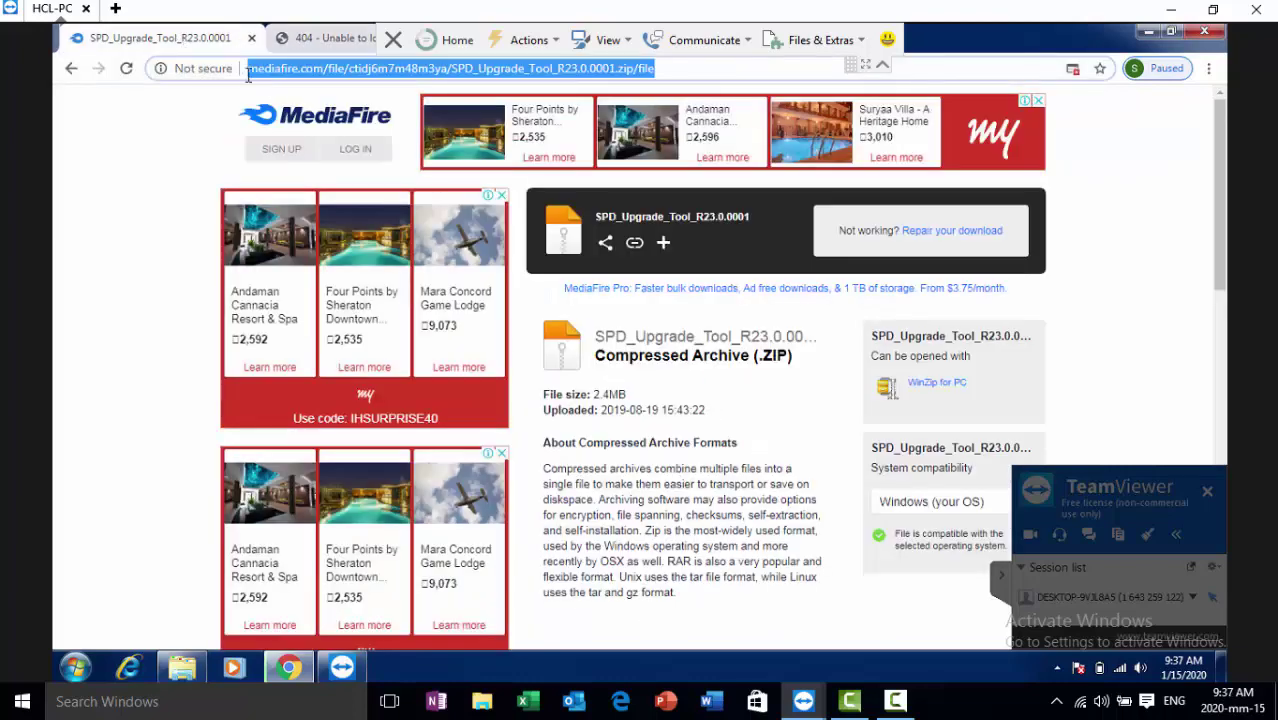
pyautogui.press('BackSpace')
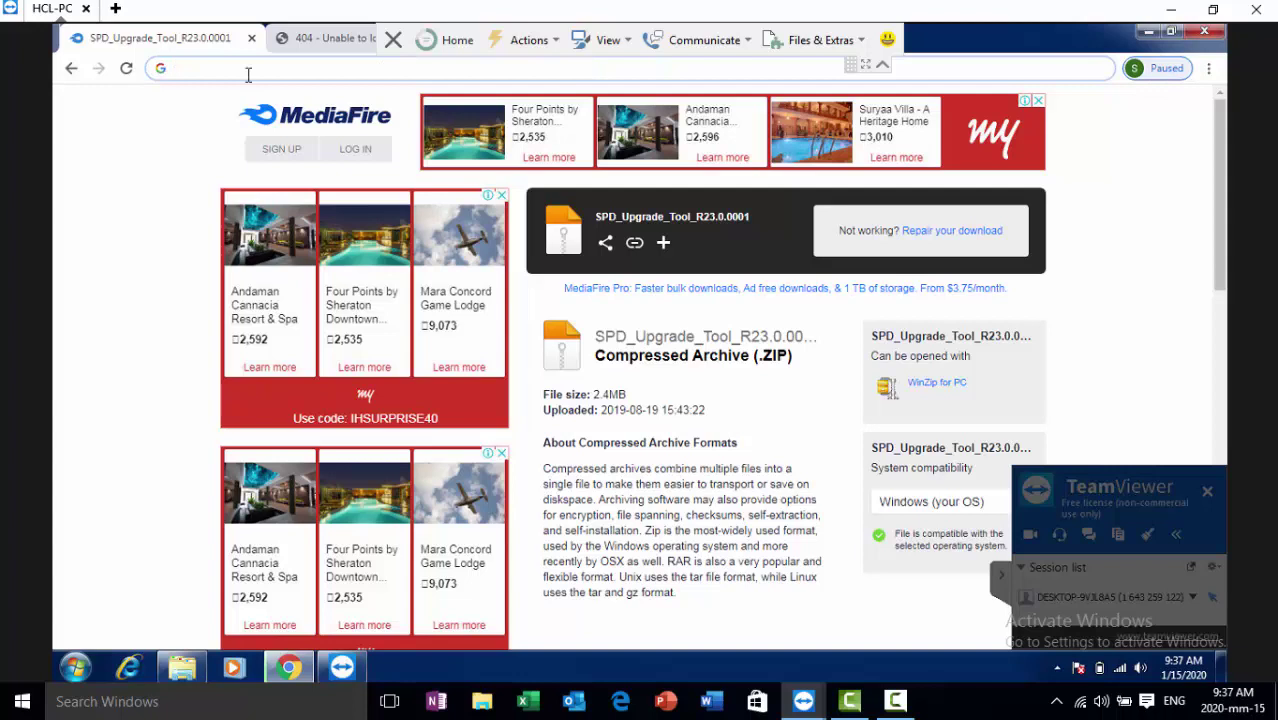
pyautogui.write('sm')
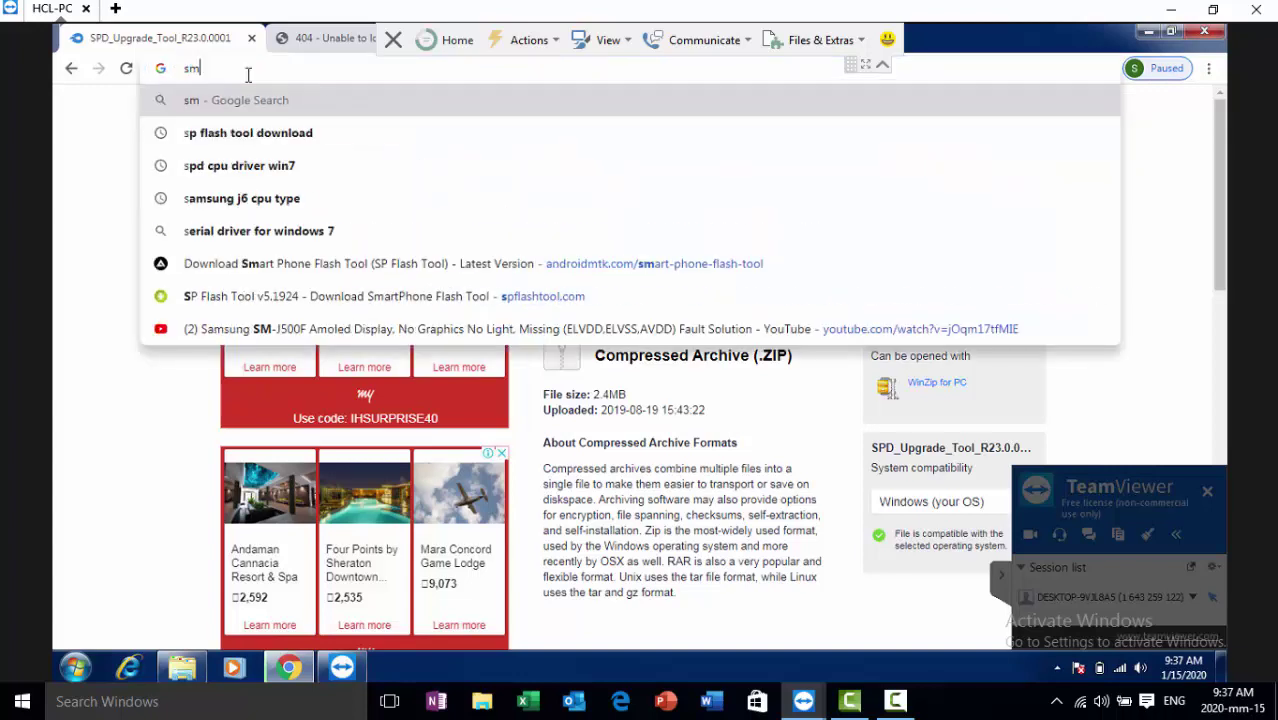
pyautogui.write(' b3')
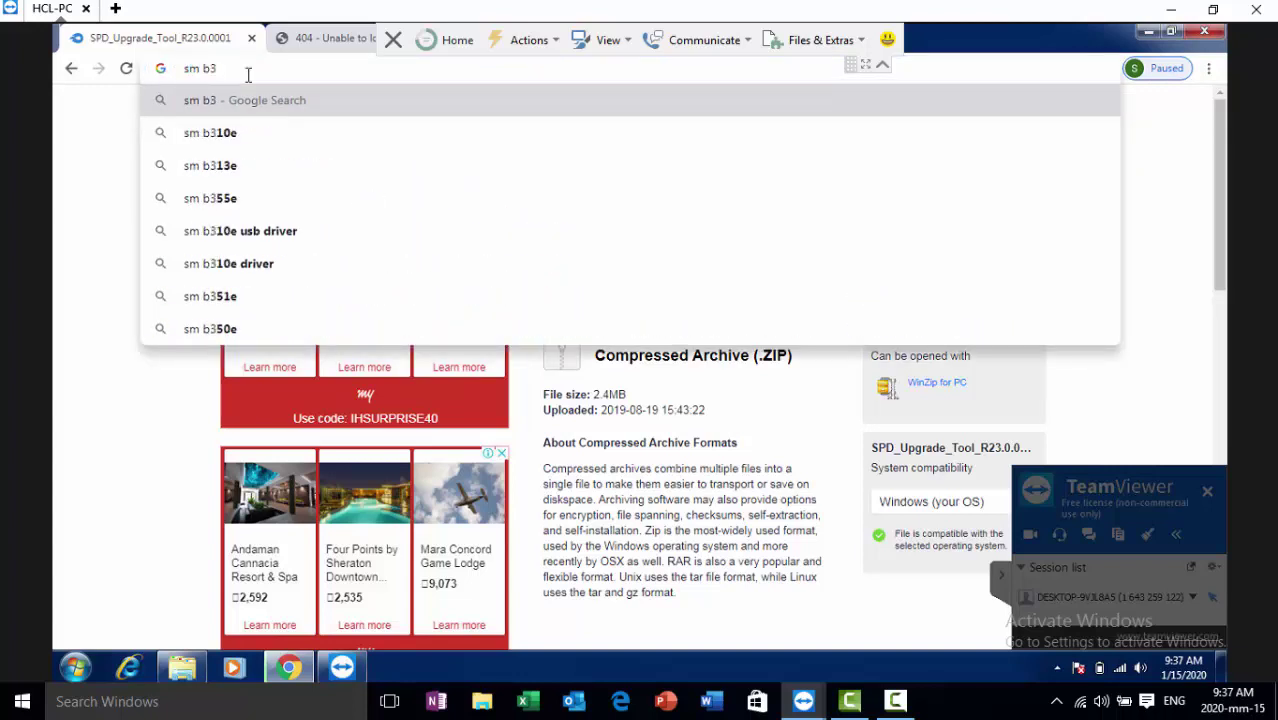
pyautogui.write('10 e')
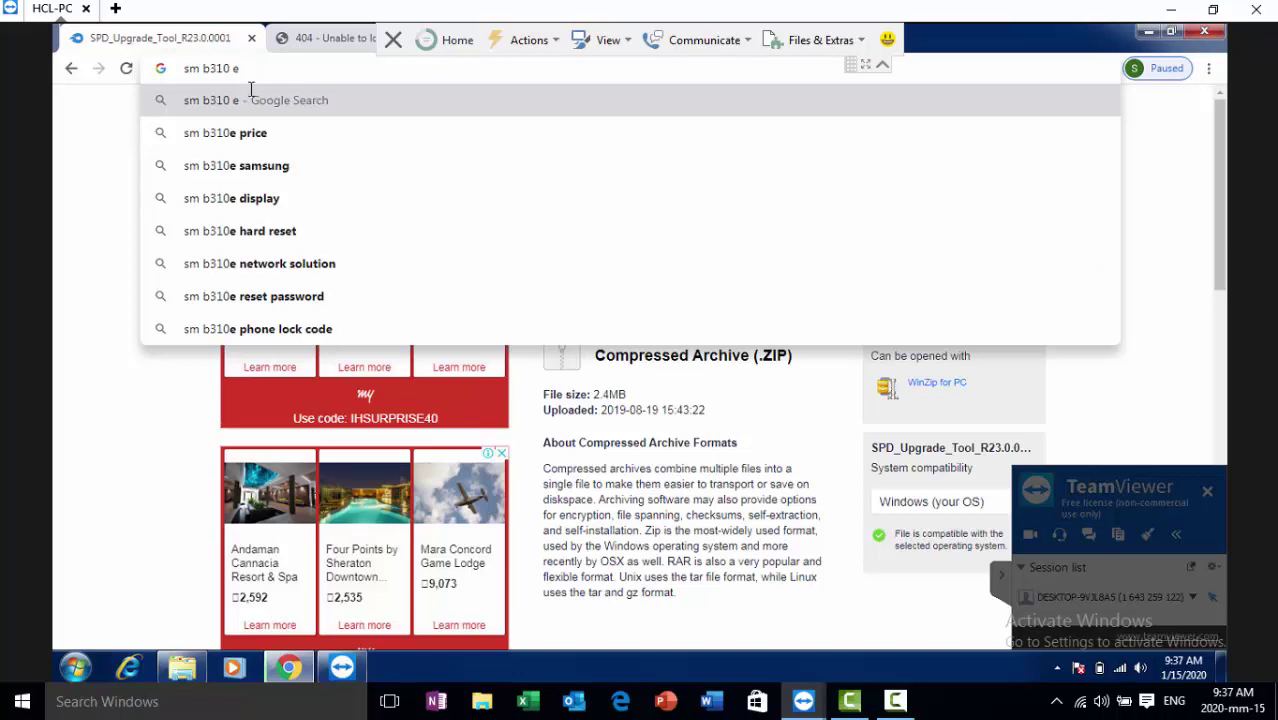
pyautogui.write('stoc')
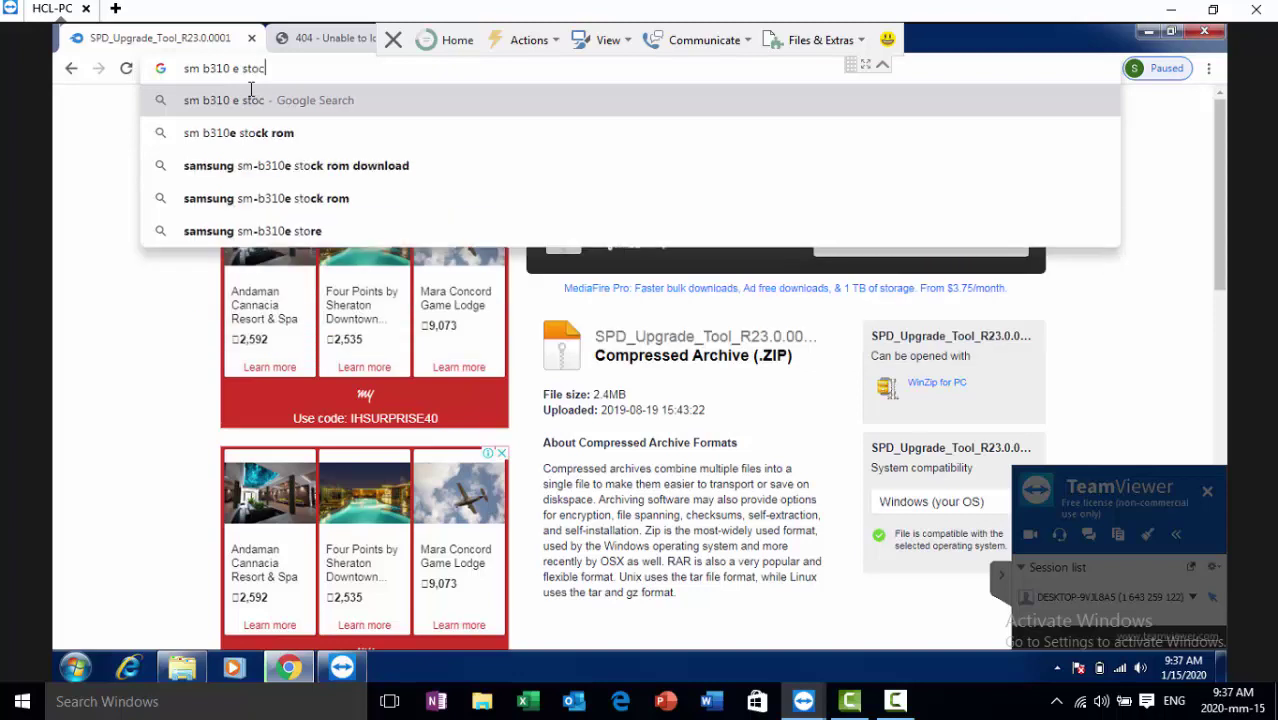
pyautogui.write('k')
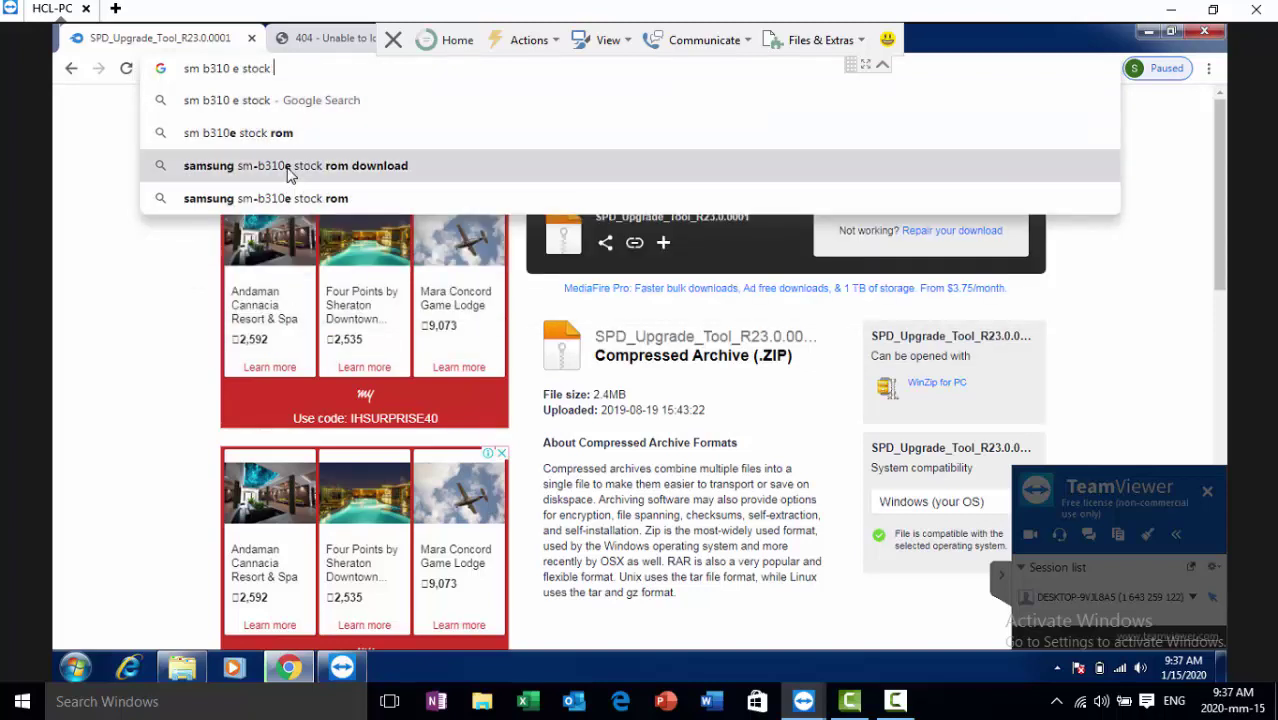
pyautogui.click(290, 170)
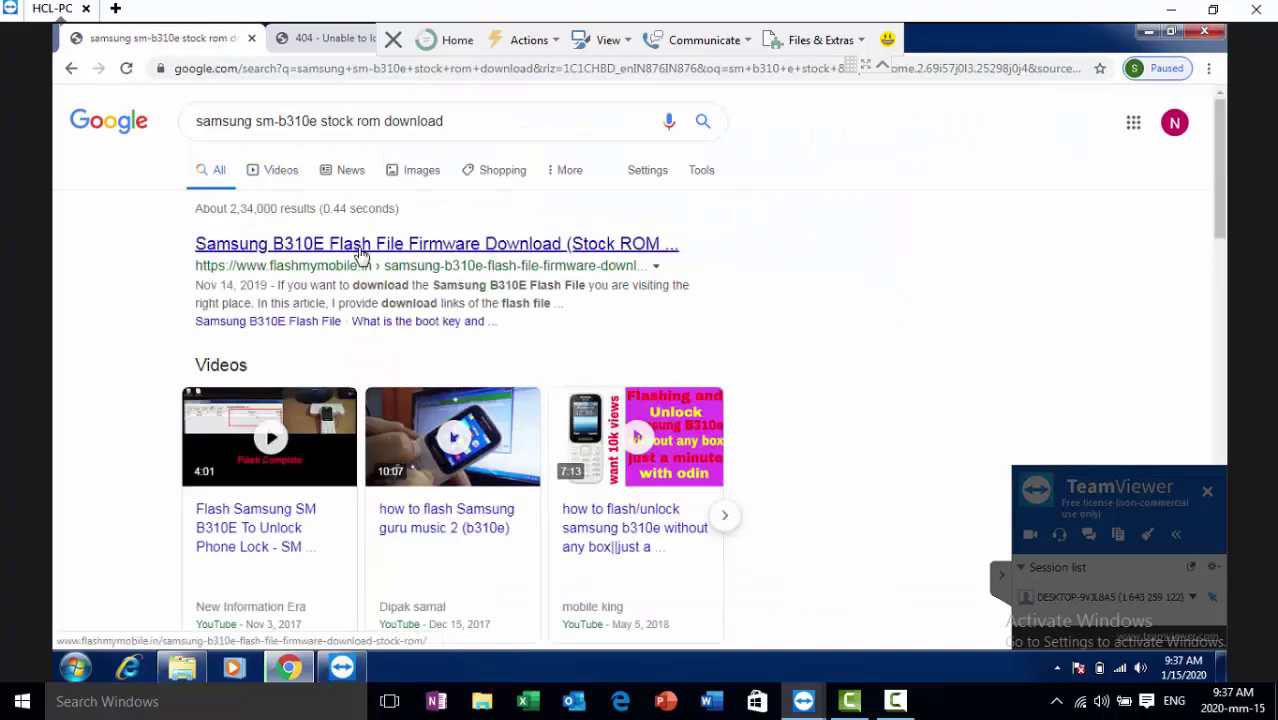
# Open the Samsung B310E Flash File Firmware Download result in a new tab and follow its Samsung B310E Flash File download link
pyautogui.rightClick(364, 246)
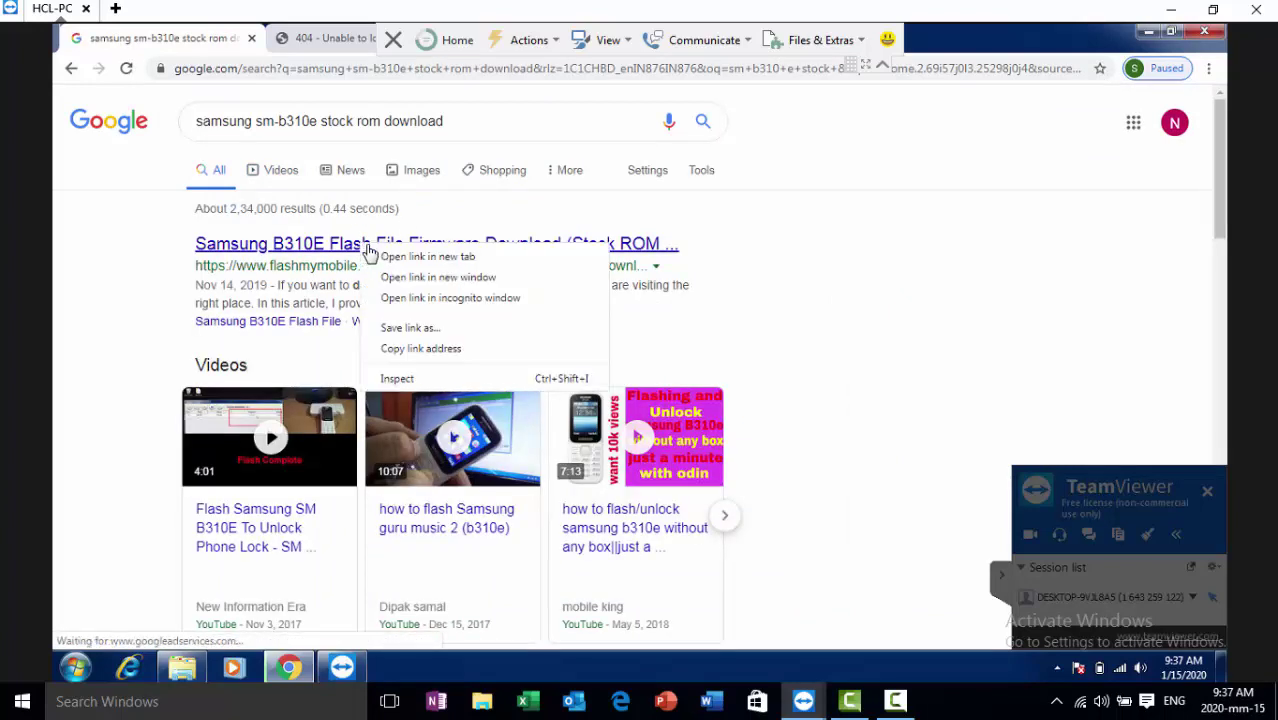
pyautogui.click(395, 257)
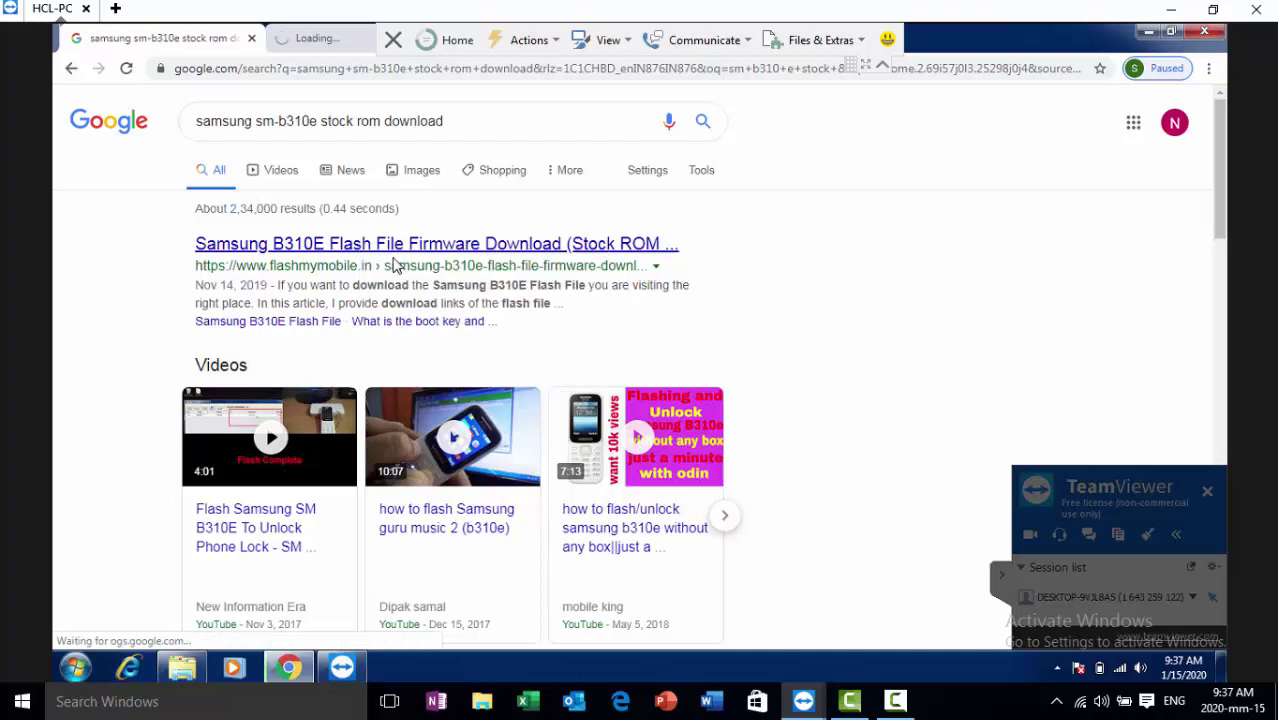
pyautogui.click(305, 37)
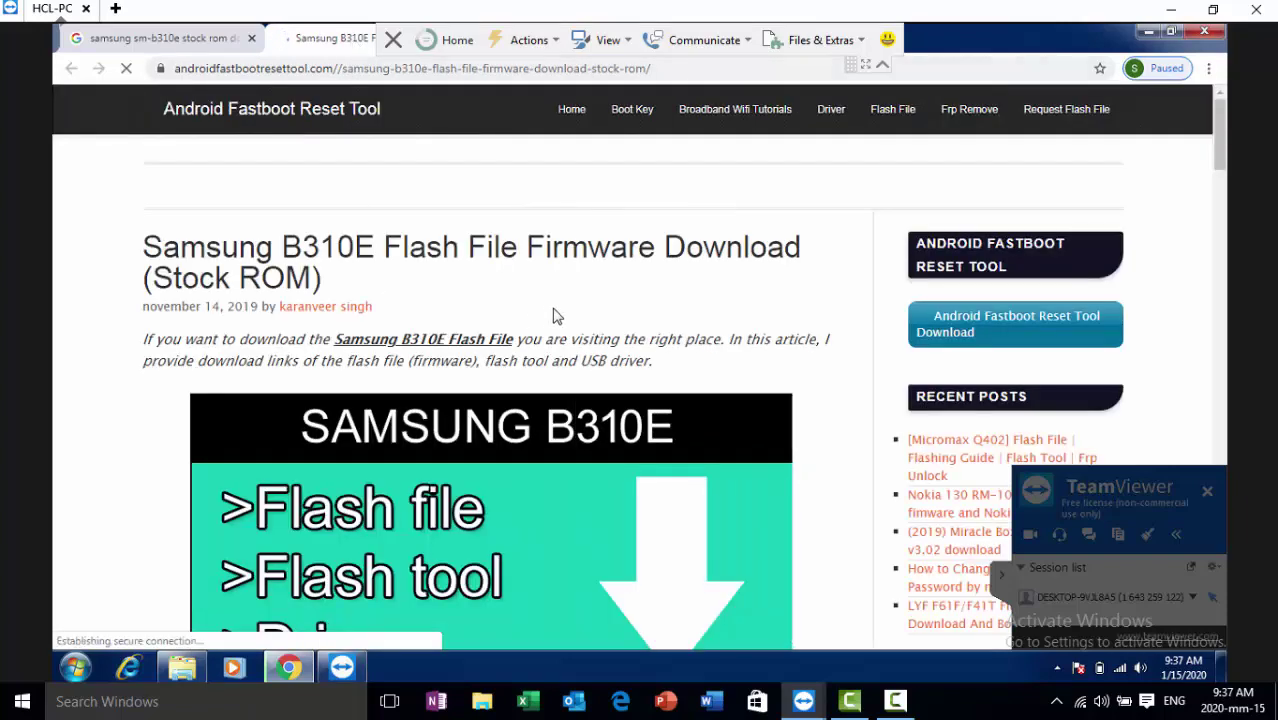
pyautogui.scroll(-3, 556, 316)
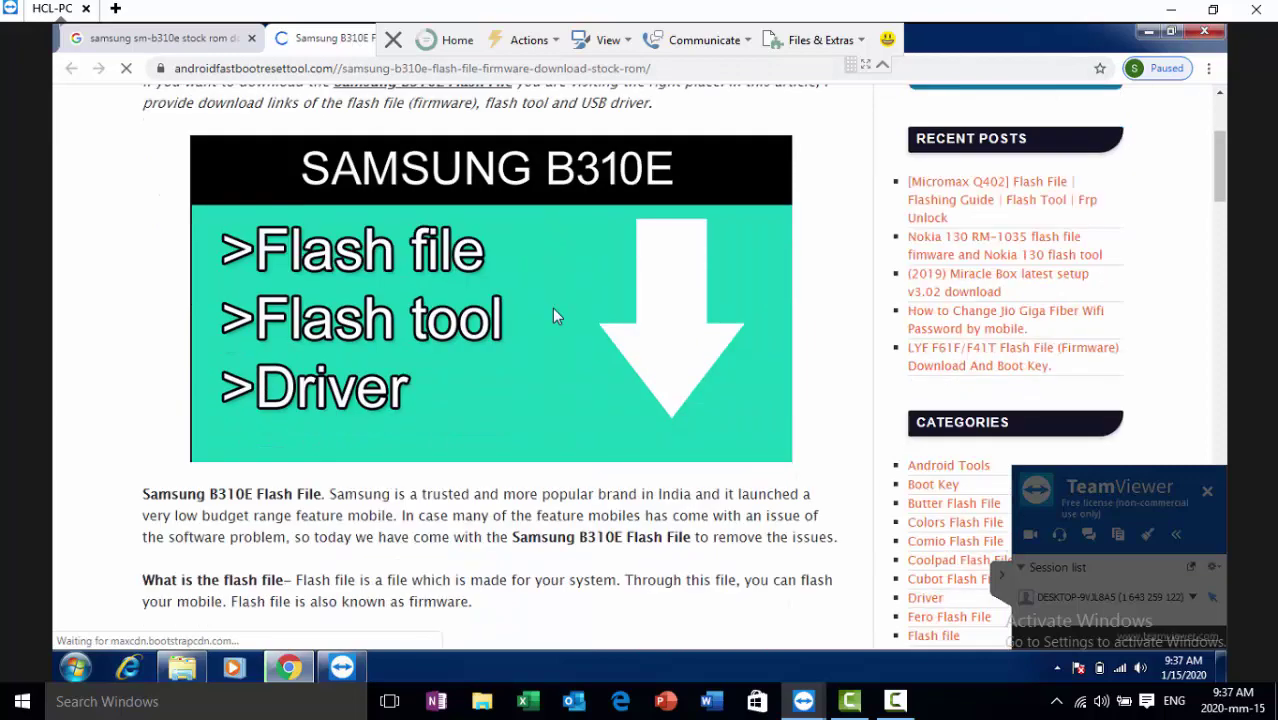
pyautogui.scroll(-5, 522, 267)
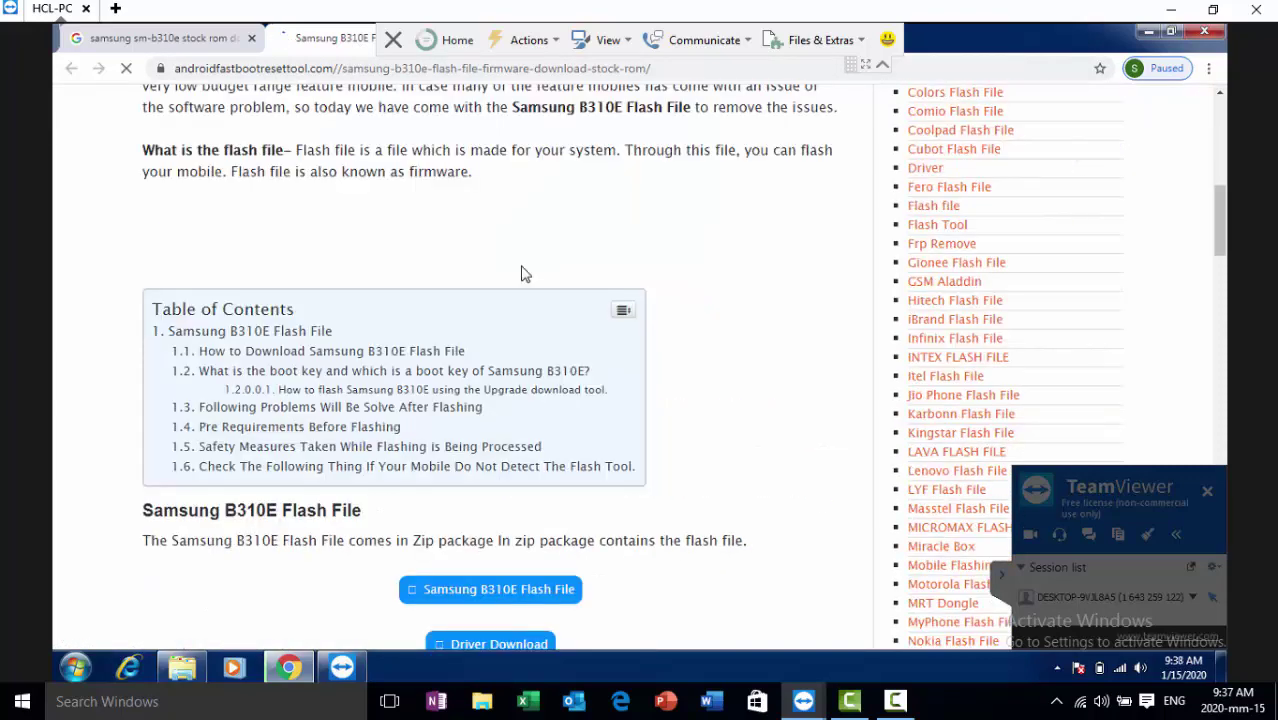
pyautogui.scroll(-3, 521, 273)
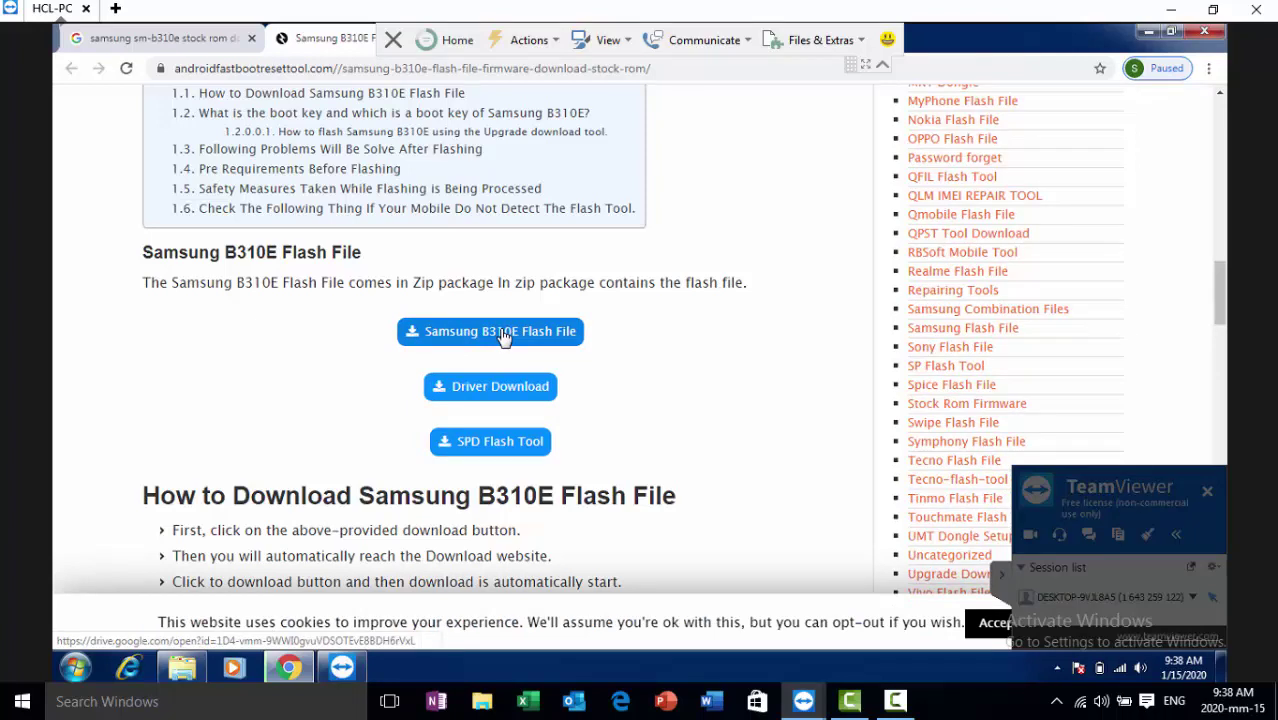
pyautogui.click(504, 339)
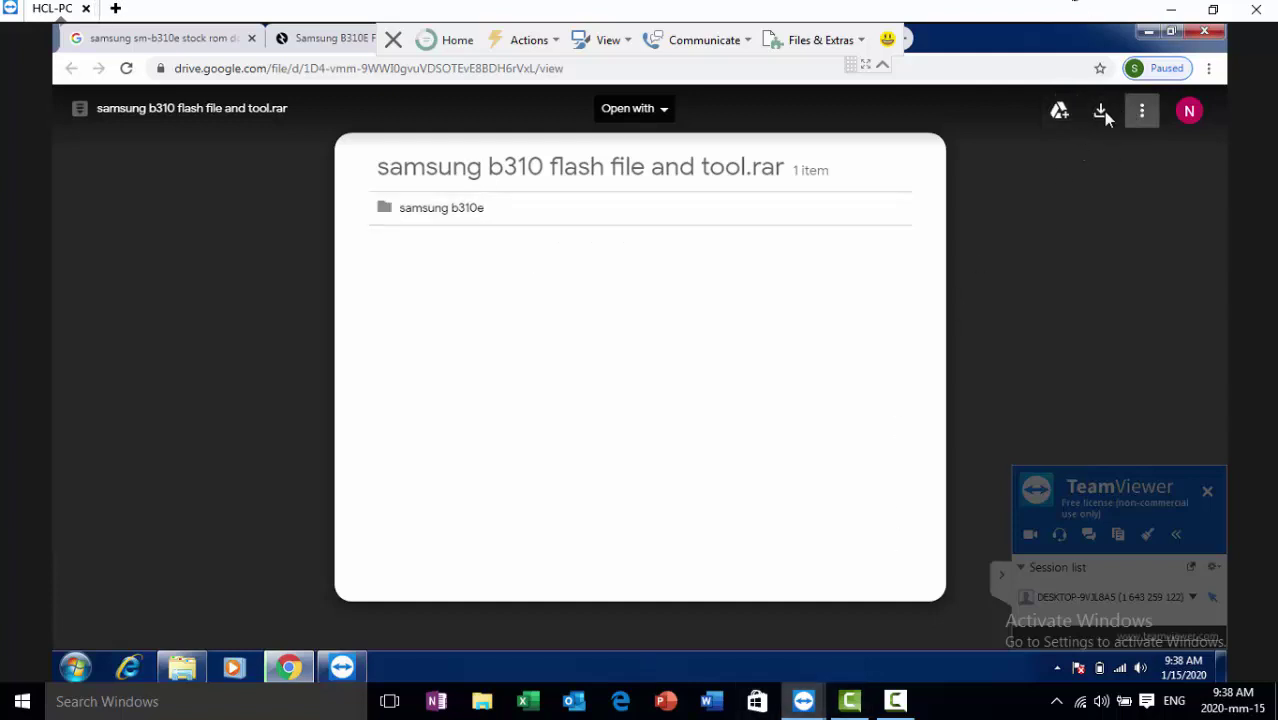
# Download samsung b310 flash file and tool.rar from Google Drive and open the browser's downloads list
pyautogui.click(1213, 9)
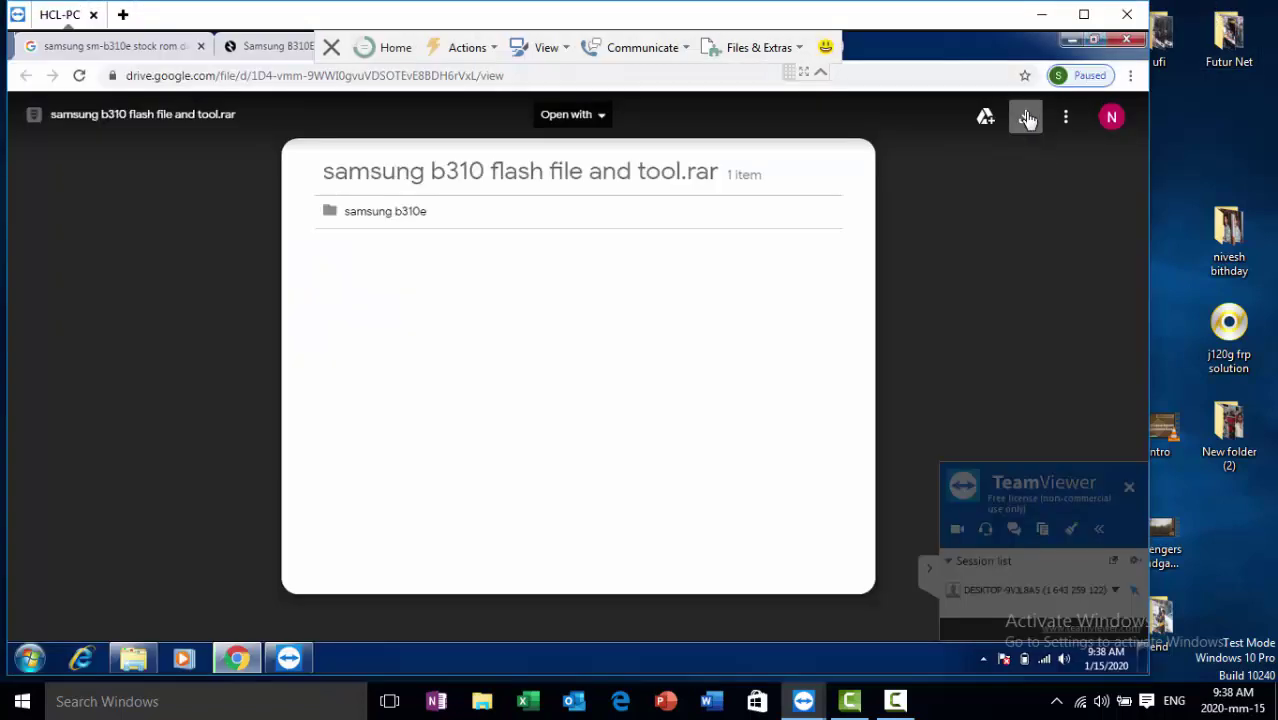
pyautogui.click(1027, 119)
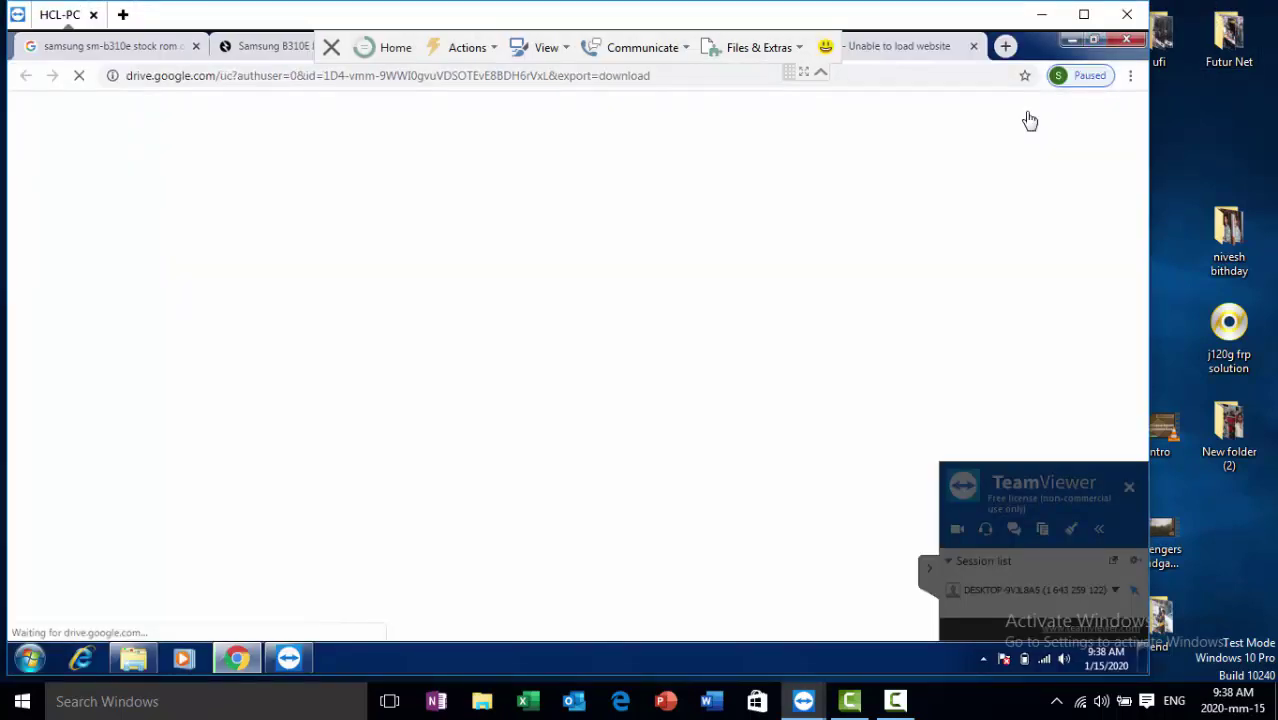
pyautogui.click(1083, 14)
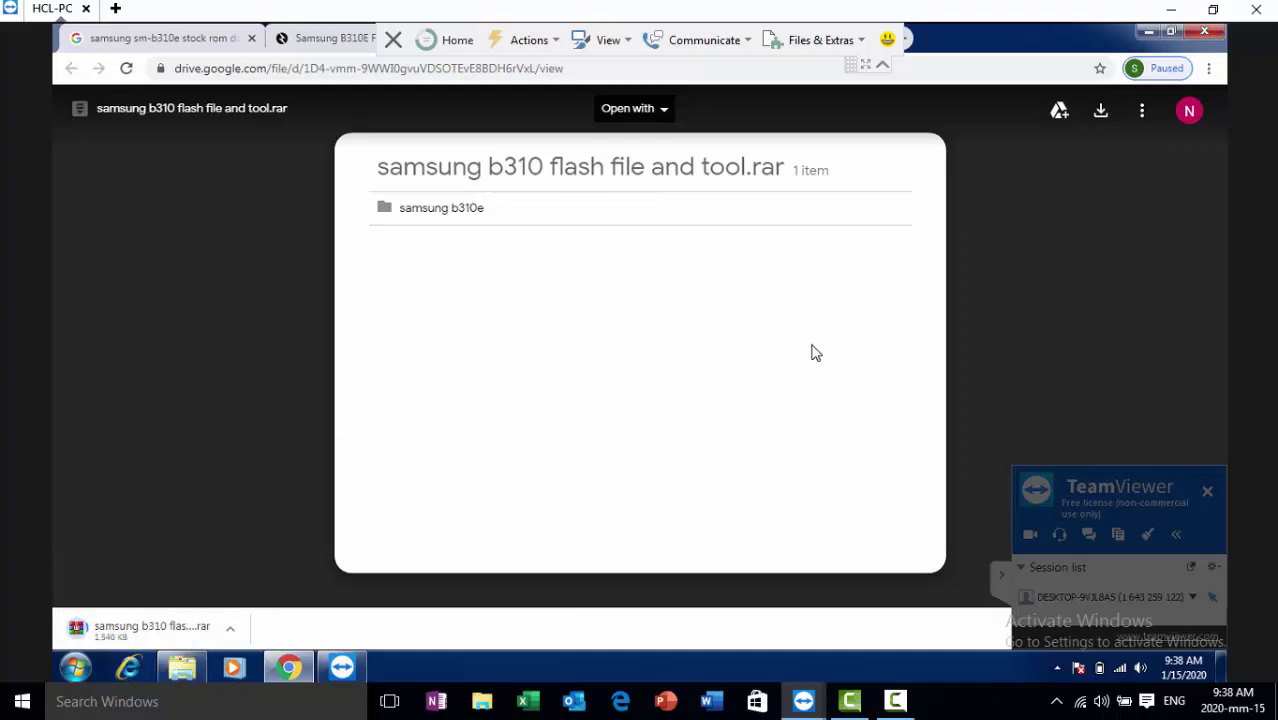
pyautogui.click(1209, 68)
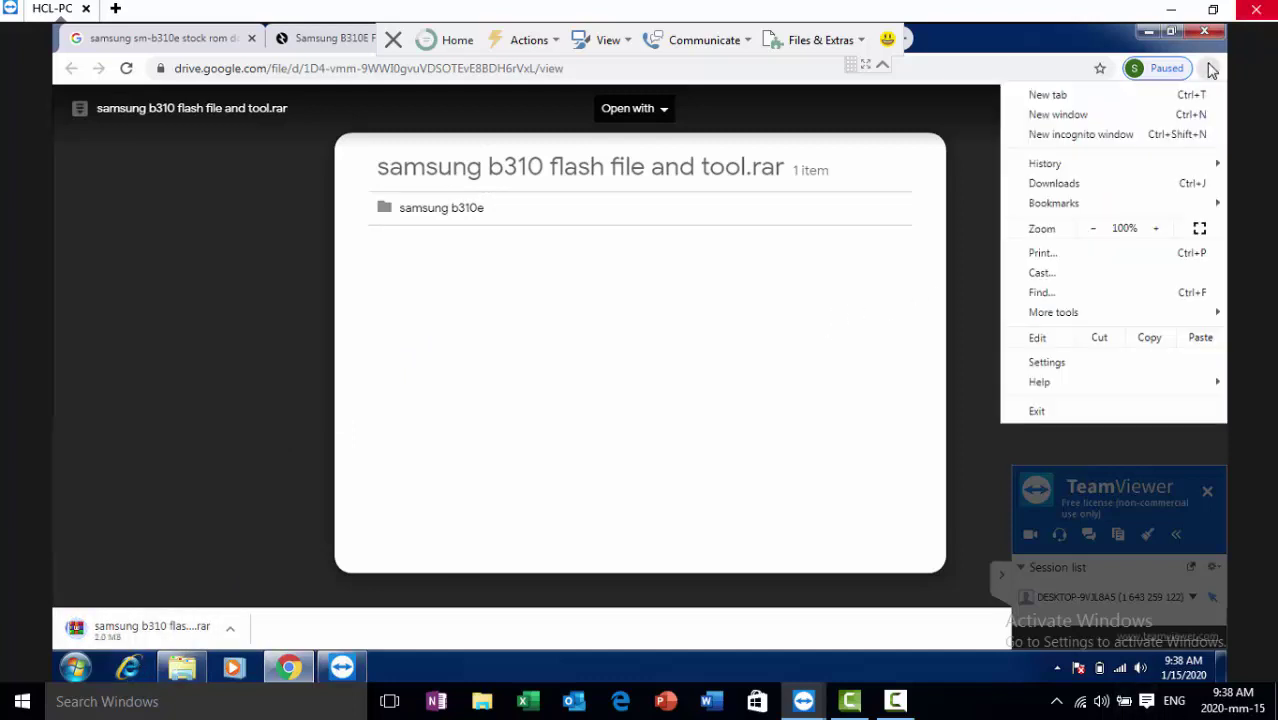
pyautogui.click(1046, 186)
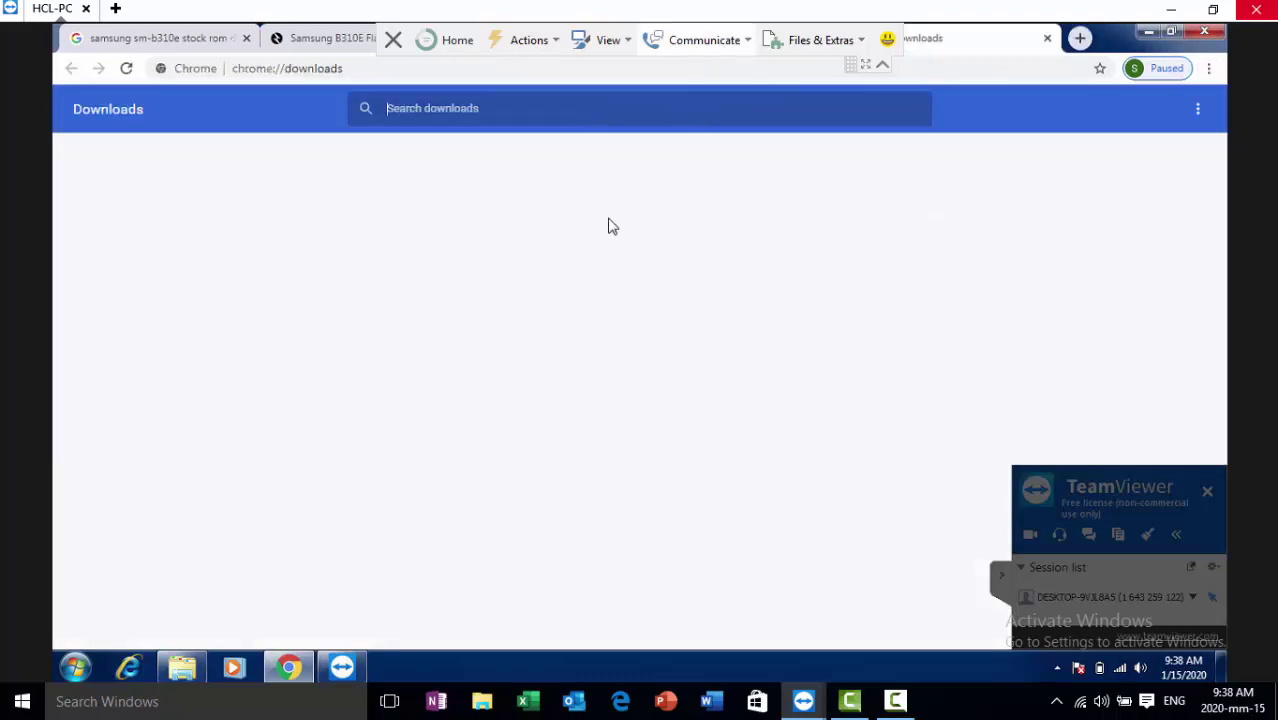
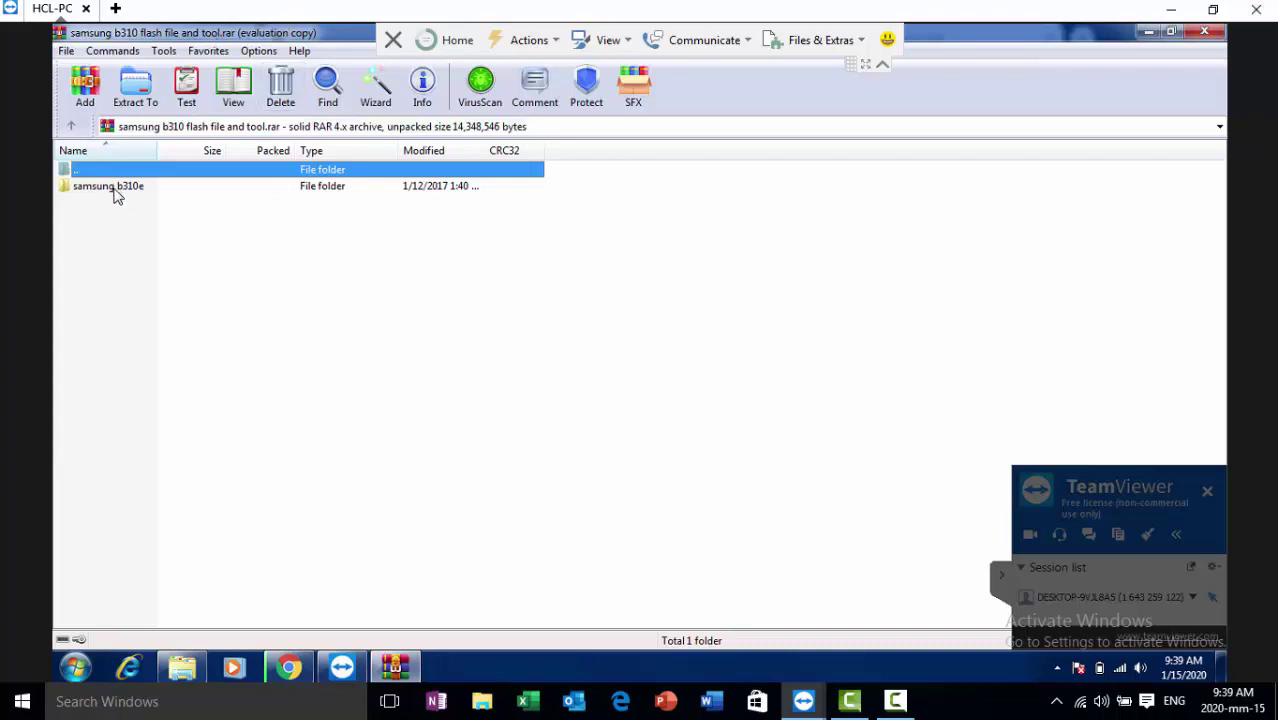
pyautogui.rightClick(115, 196)
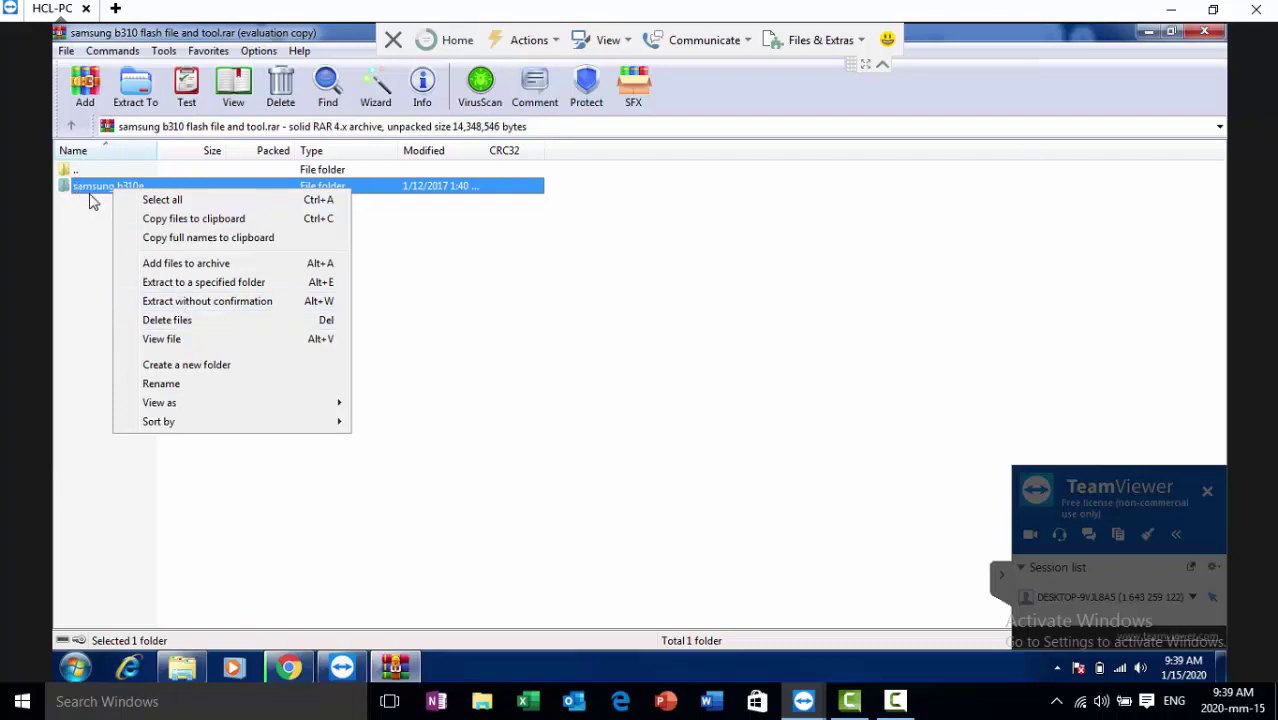
pyautogui.click(1205, 32)
pyautogui.click(1206, 32)
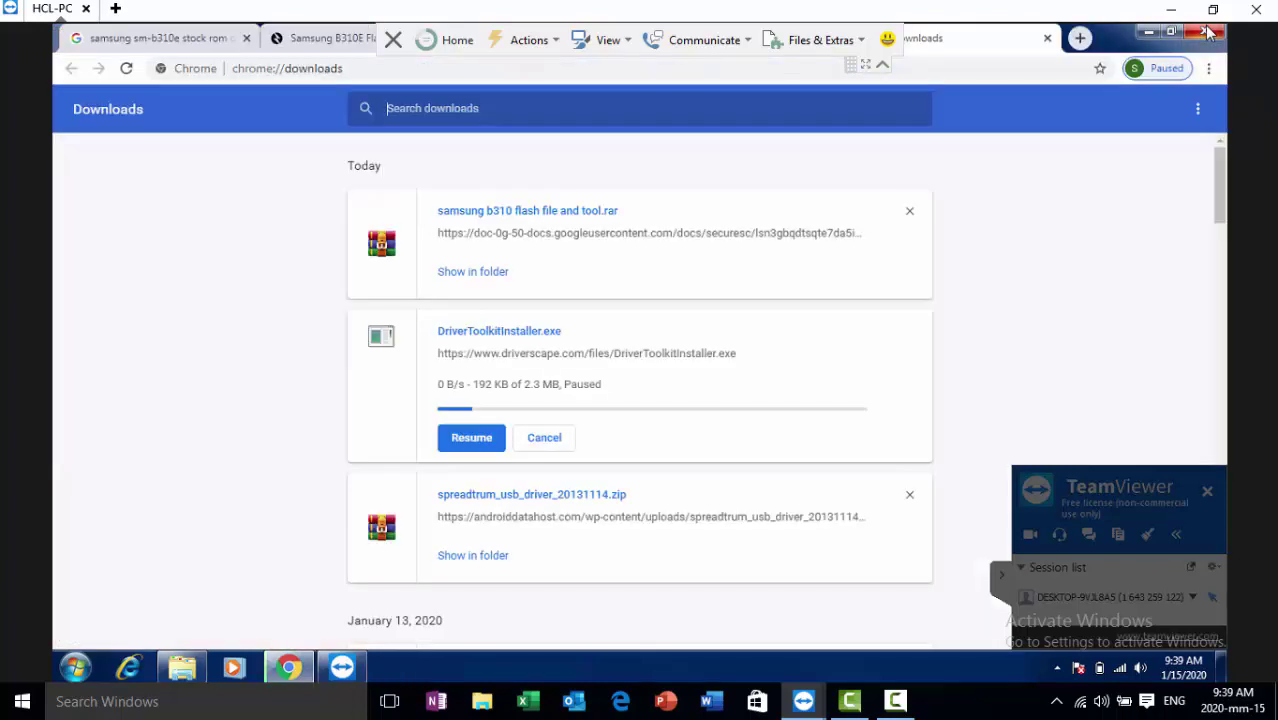
# Copy the samsung b310 flash file and tool archive from the Downloads folder to the remote desktop
pyautogui.click(476, 274)
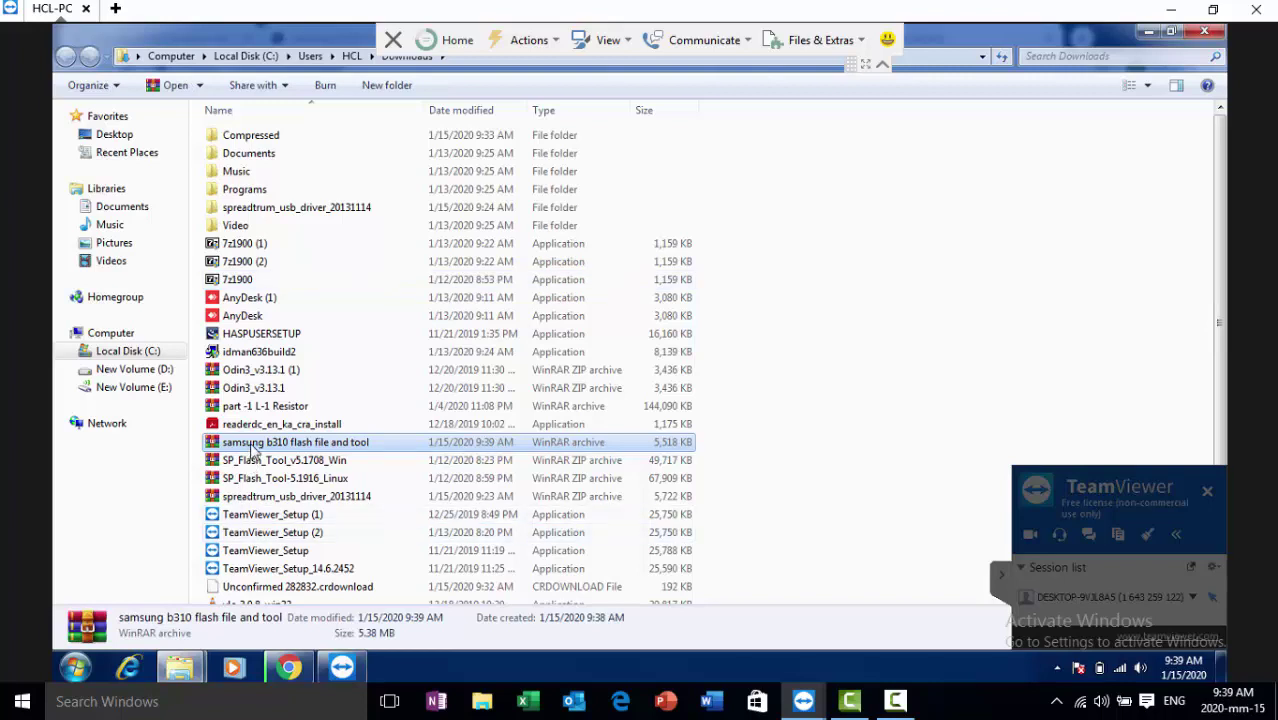
pyautogui.rightClick(251, 447)
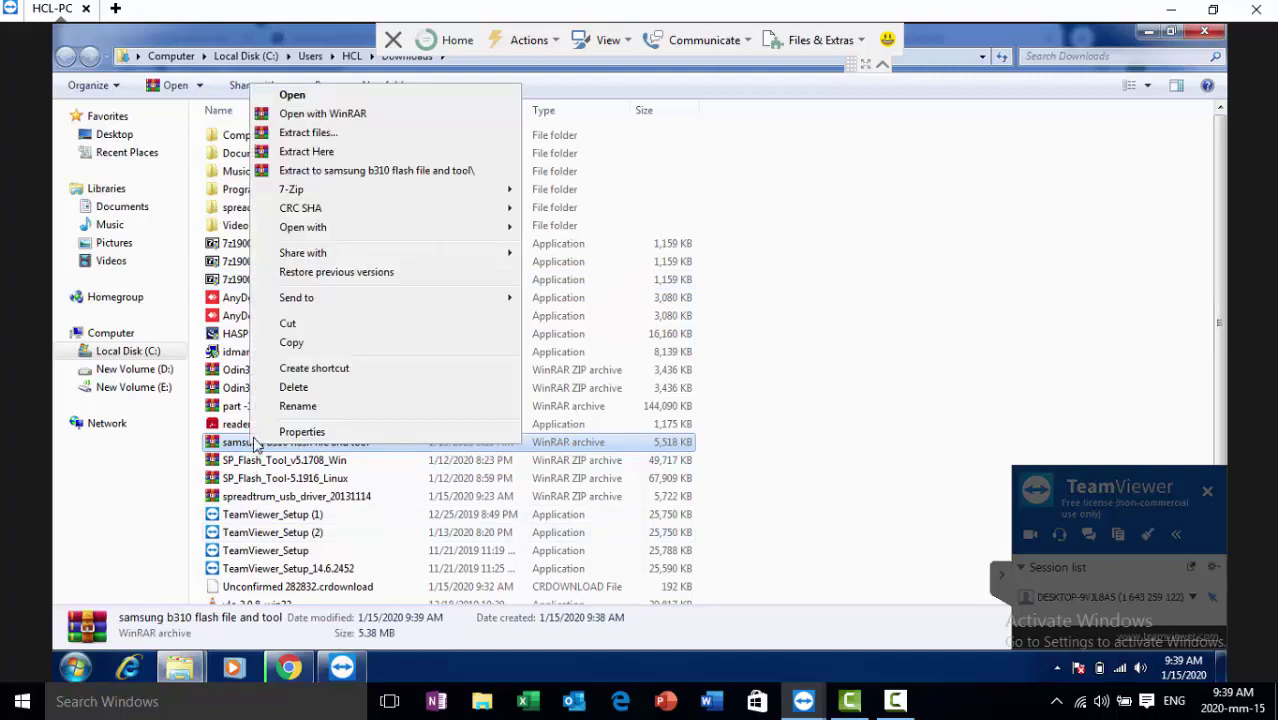
pyautogui.click(303, 345)
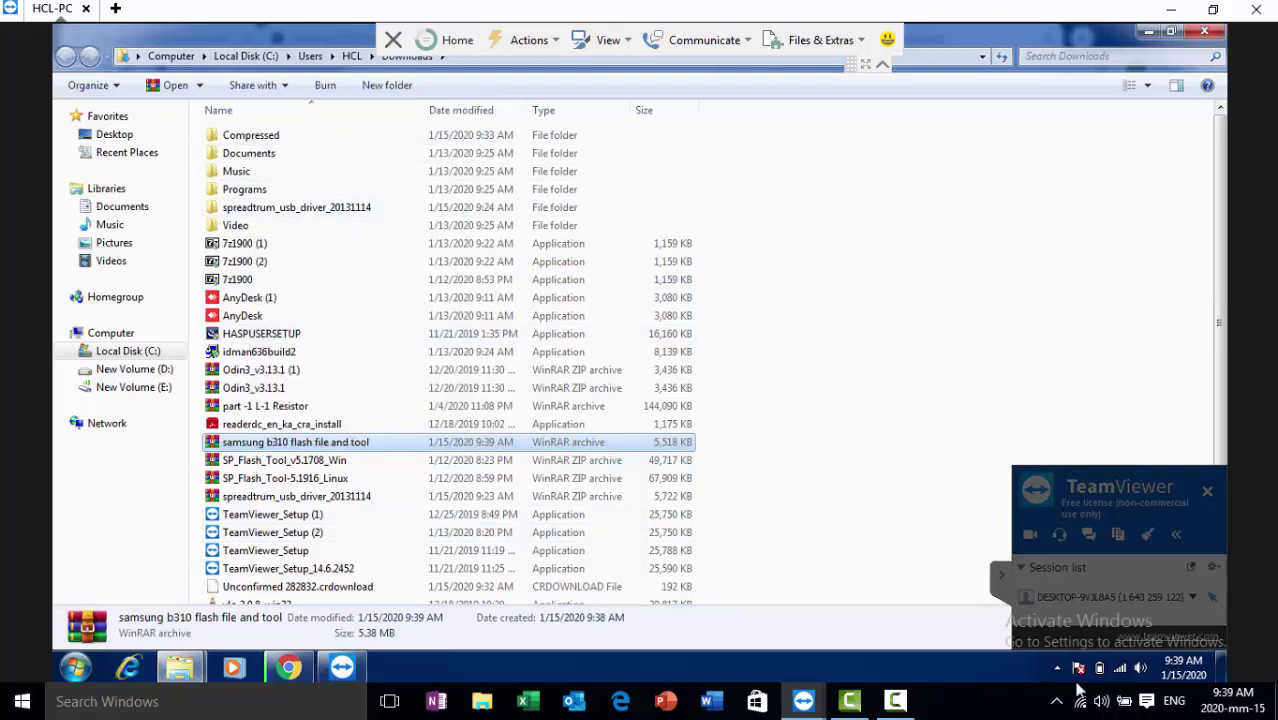
pyautogui.click(1206, 35)
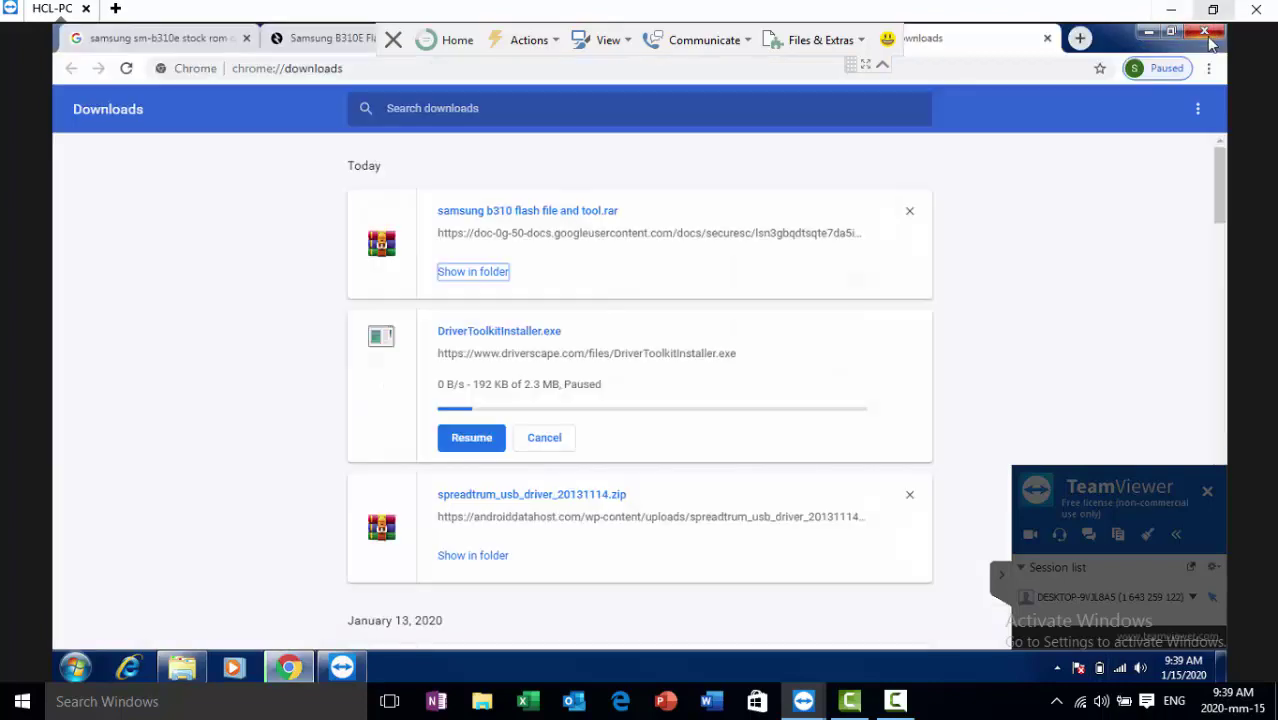
pyautogui.click(1147, 32)
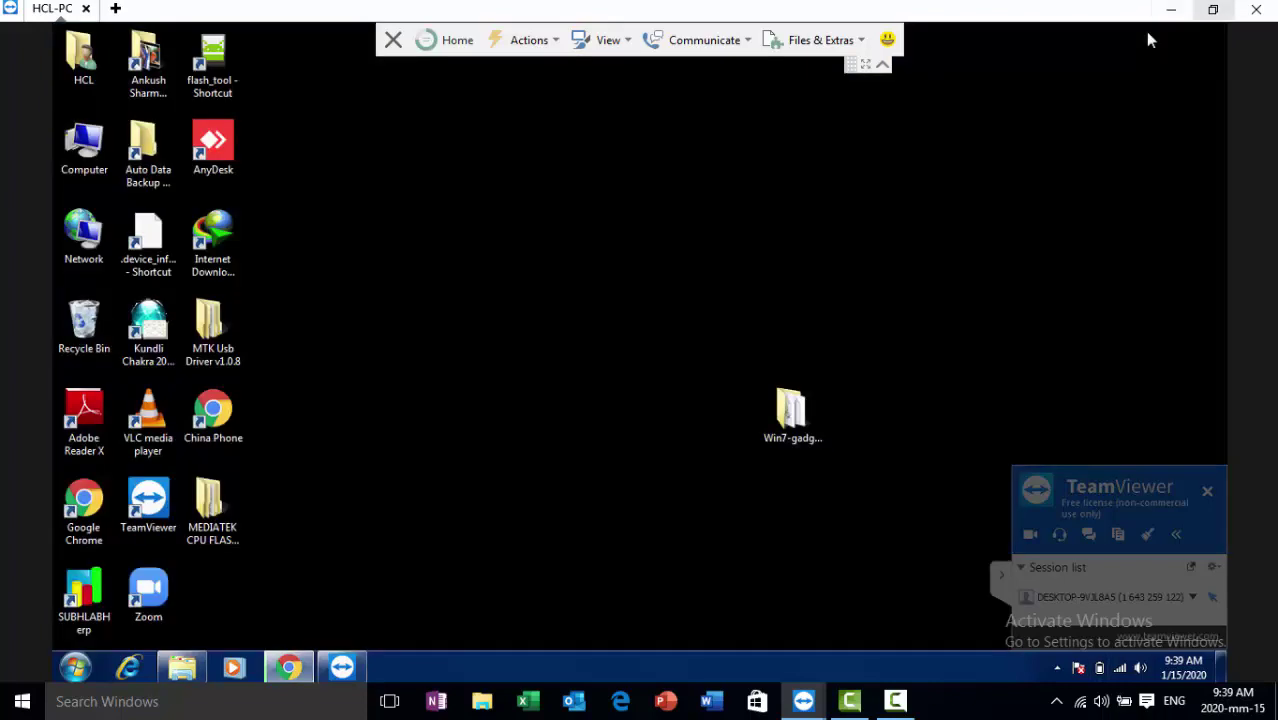
pyautogui.rightClick(463, 369)
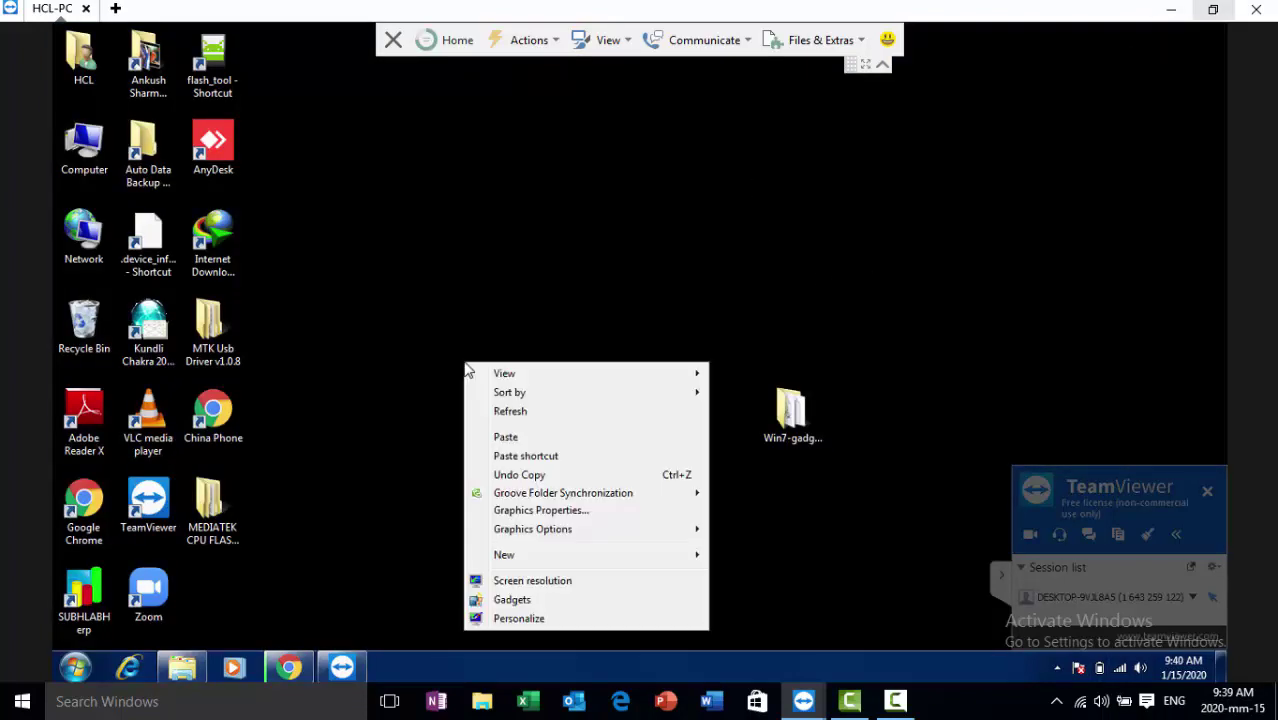
pyautogui.click(533, 438)
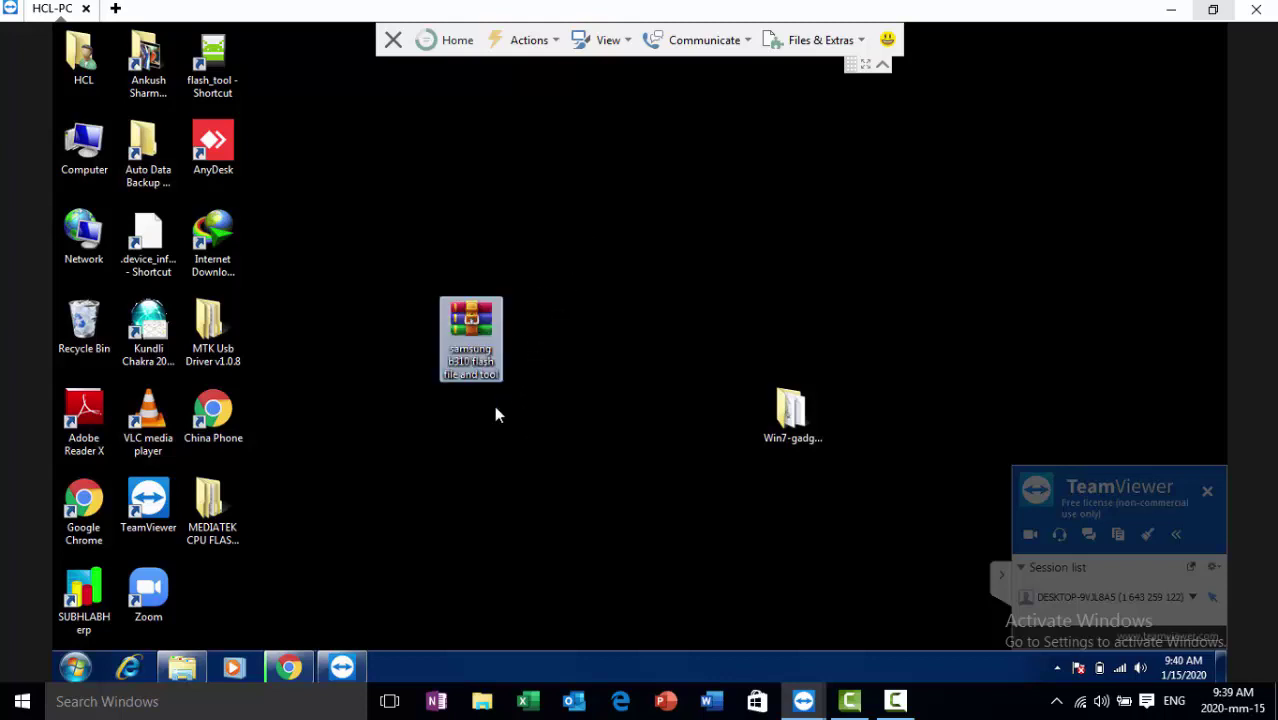
# Extract the archive into its own folder on the desktop and open ResearchDownload_2.9.8004 inside its samsung b310e folder
pyautogui.rightClick(489, 341)
pyautogui.click(535, 375)
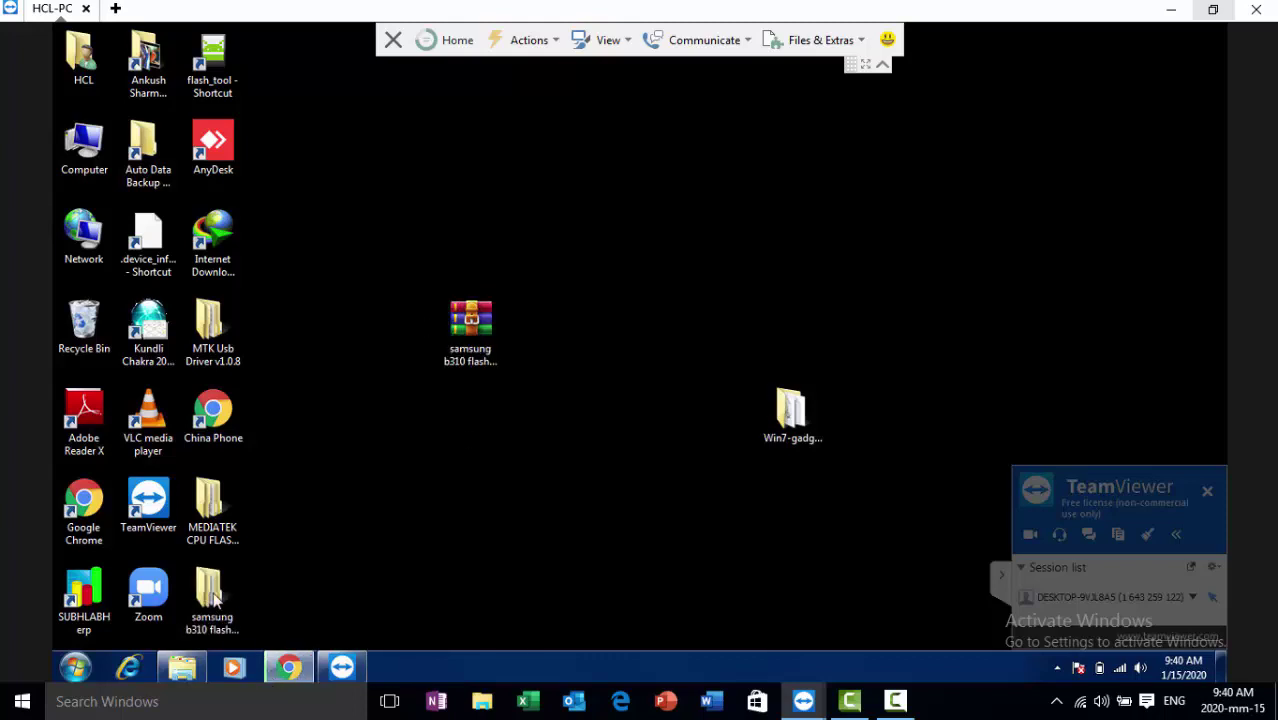
pyautogui.doubleClick(210, 598)
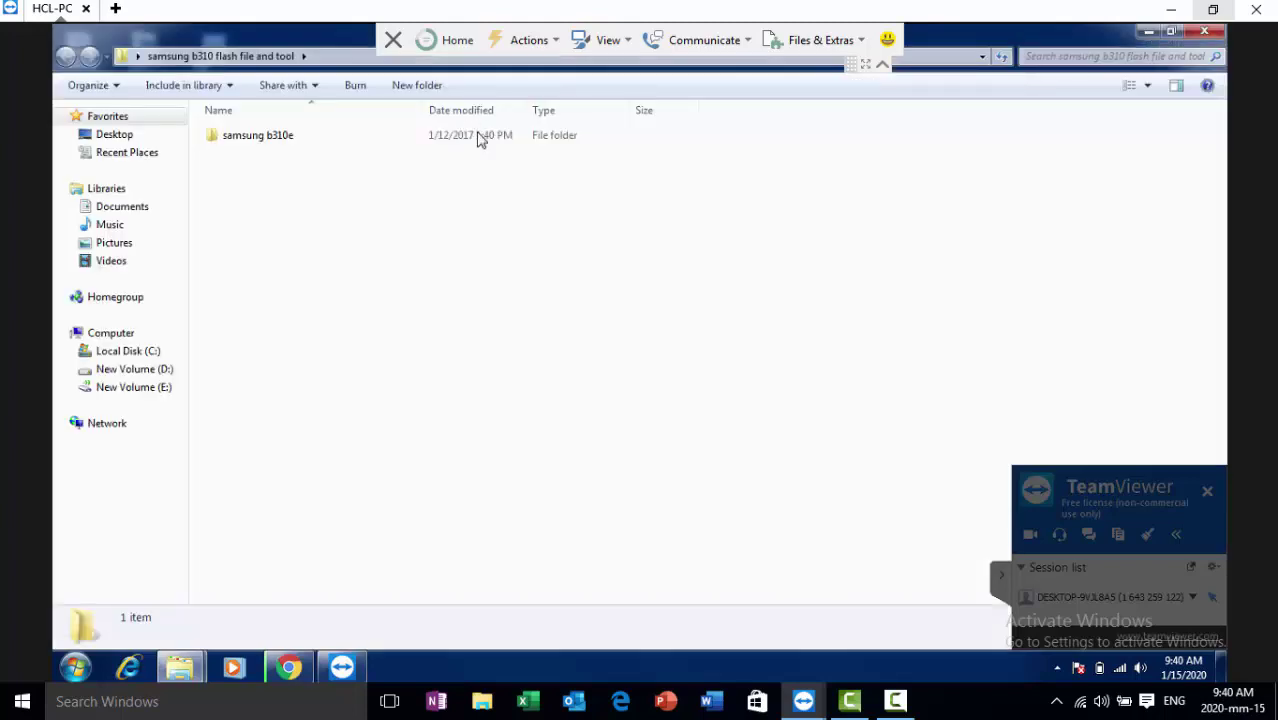
pyautogui.doubleClick(282, 140)
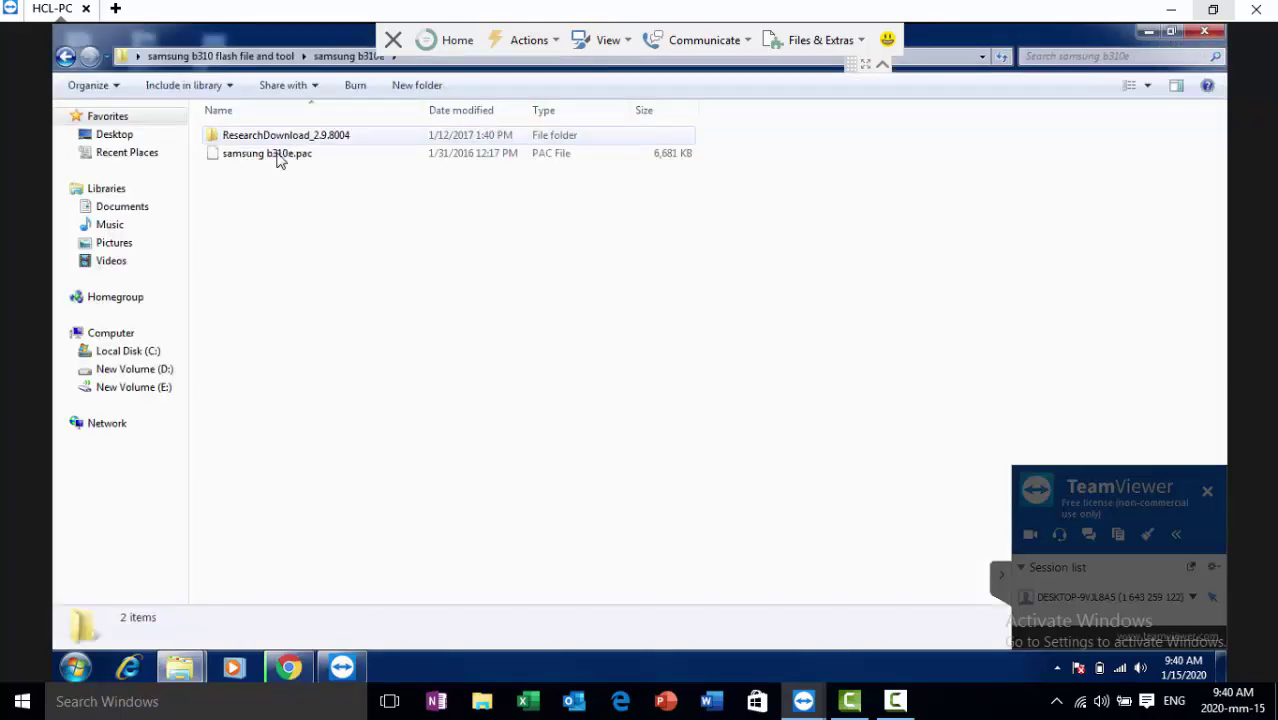
pyautogui.click(290, 160)
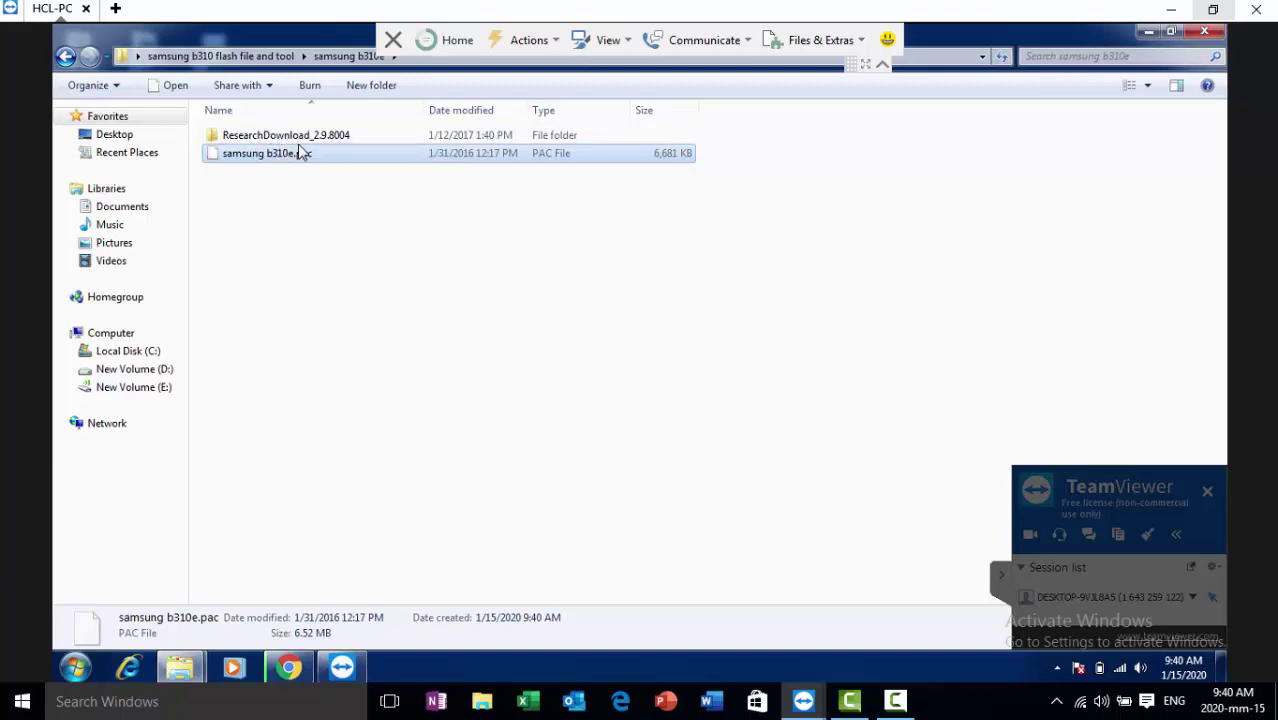
pyautogui.doubleClick(285, 137)
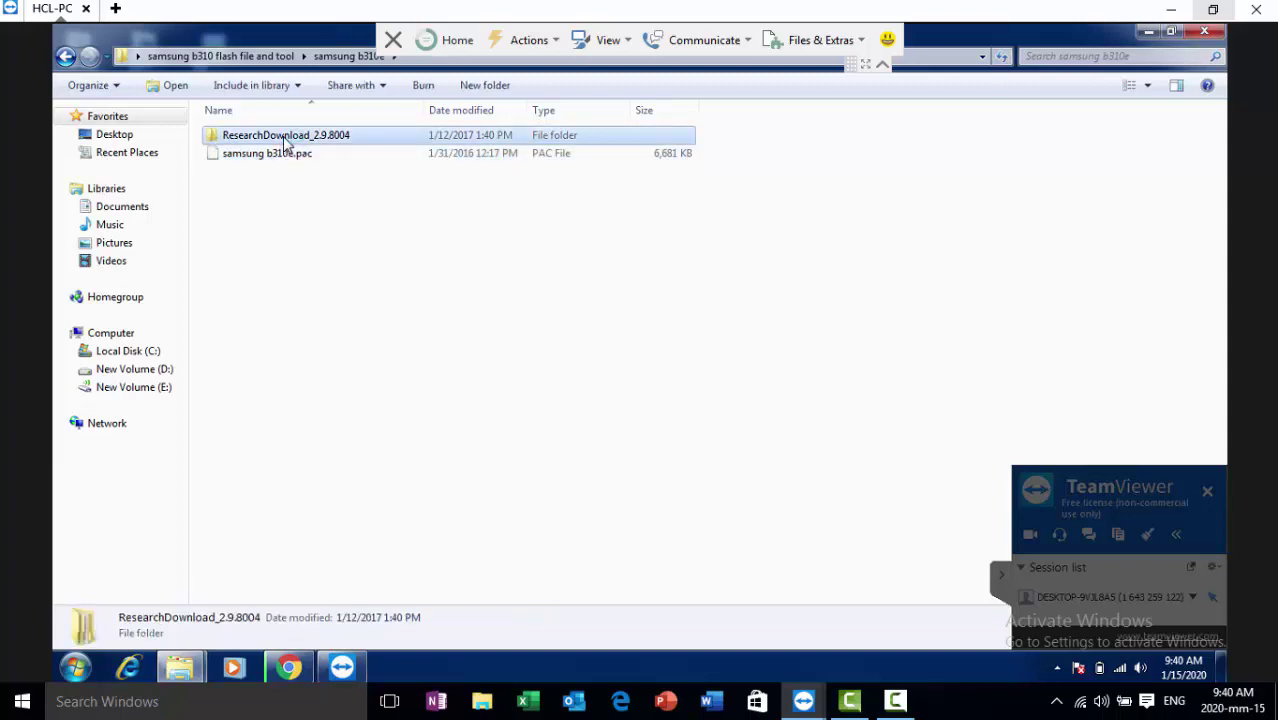
# Open the Bin folder inside ResearchDownload_2.9.8004 and launch the ResearchDownload application
pyautogui.doubleClick(284, 137)
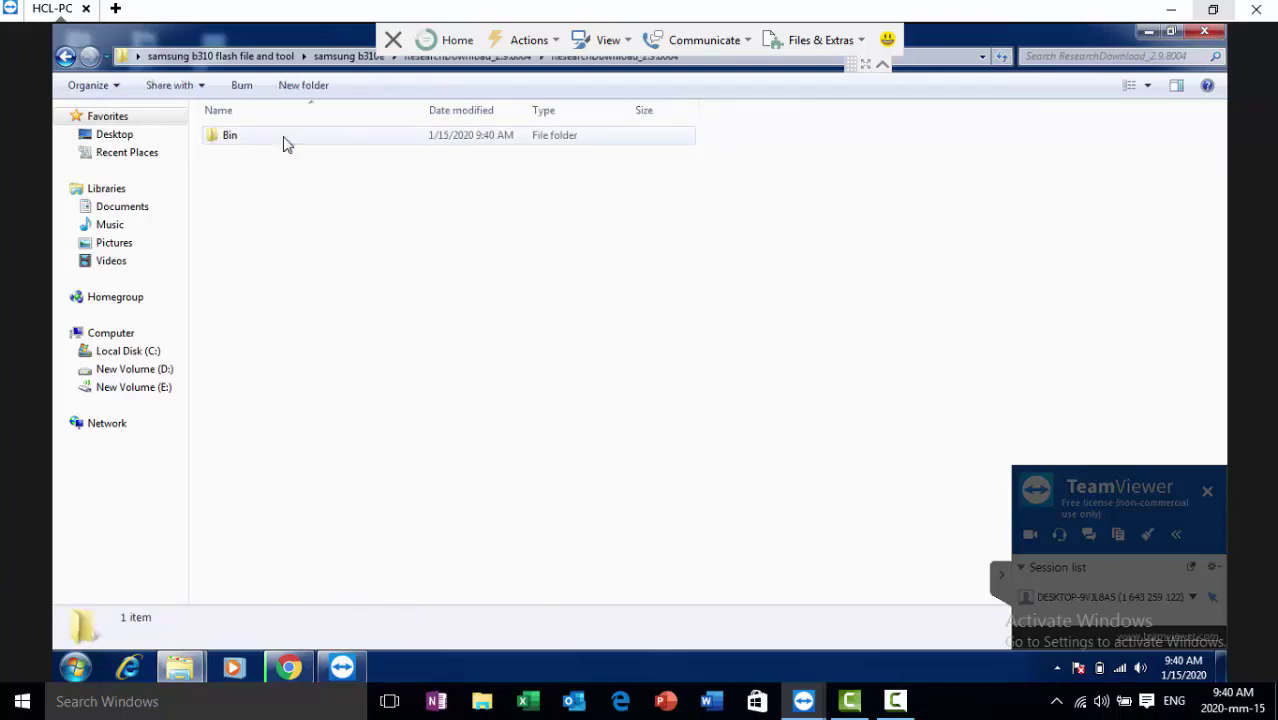
pyautogui.click(284, 140)
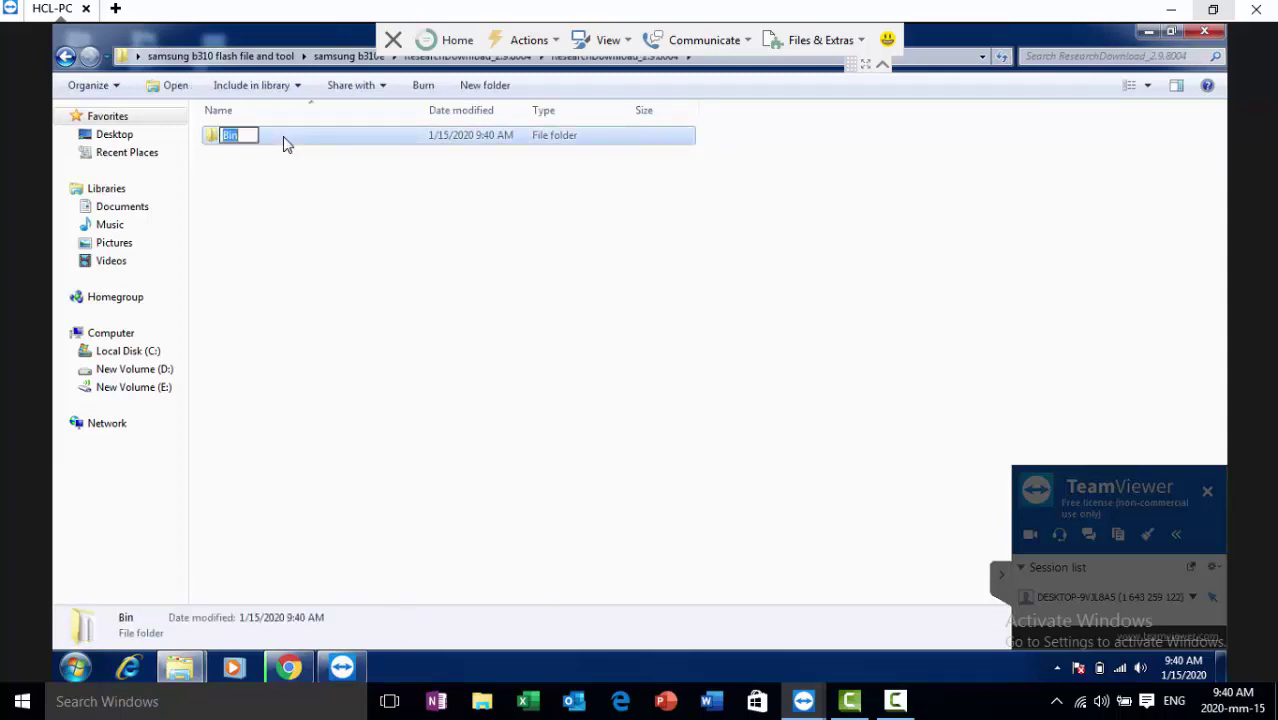
pyautogui.doubleClick(283, 140)
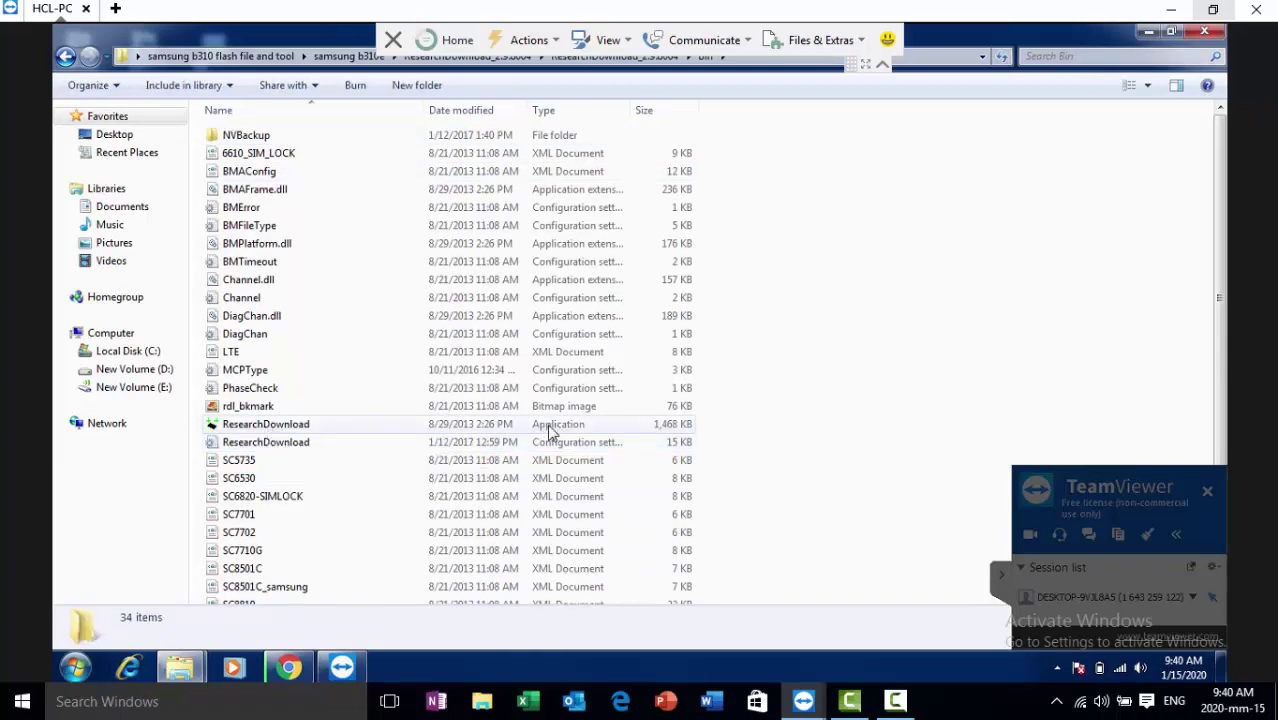
pyautogui.doubleClick(265, 425)
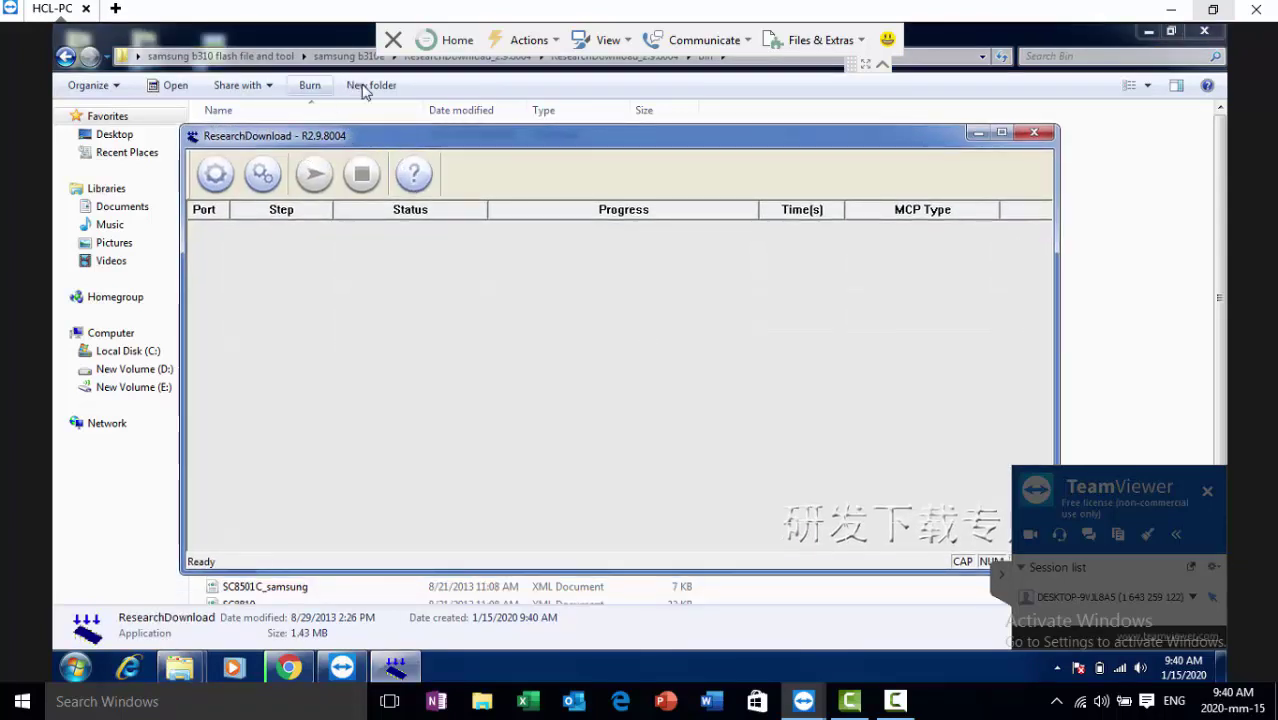
# Load samsung b310e.pac from the desktop's samsung b310 flash file and tool folder, and close ResearchDownload and its folder window
pyautogui.click(214, 178)
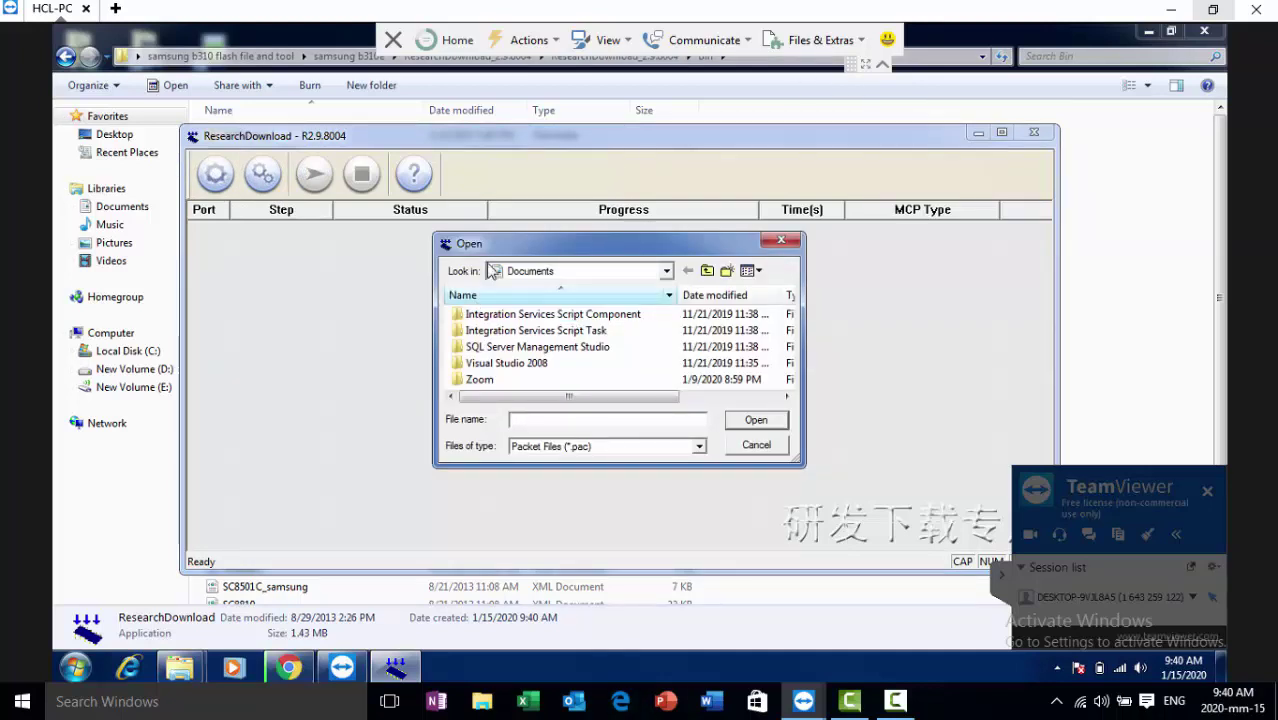
pyautogui.click(666, 271)
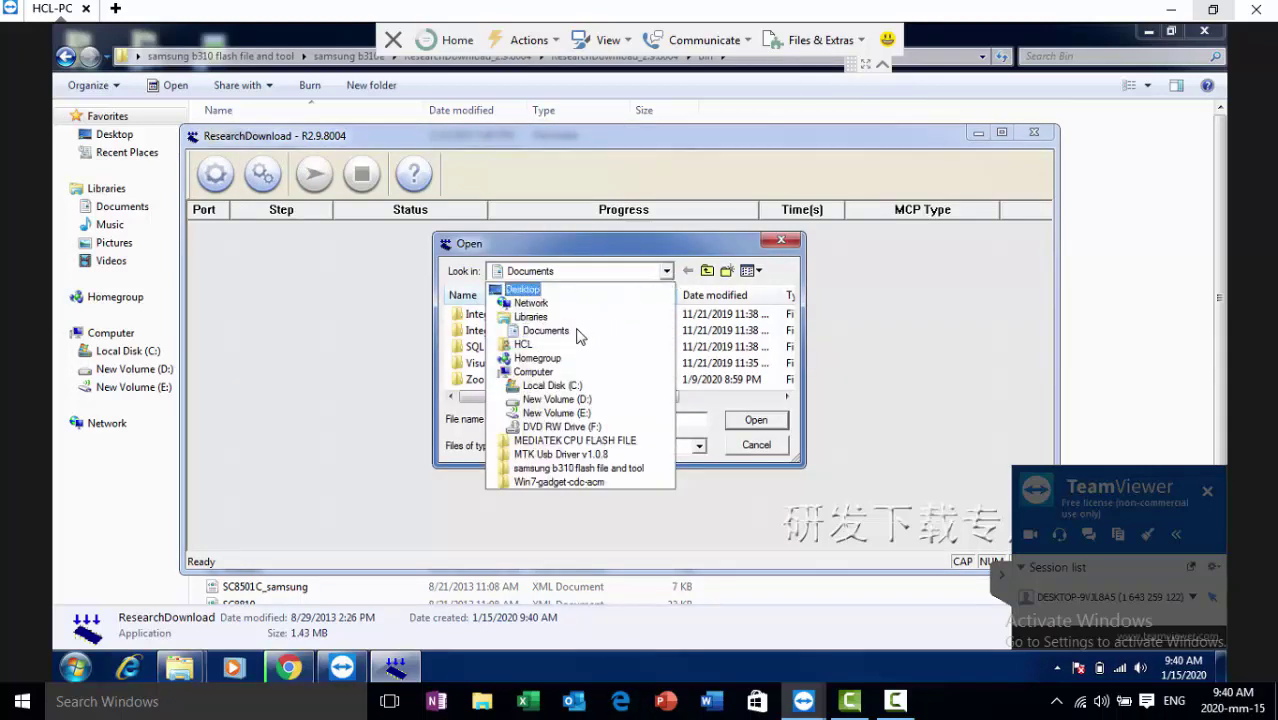
pyautogui.click(536, 290)
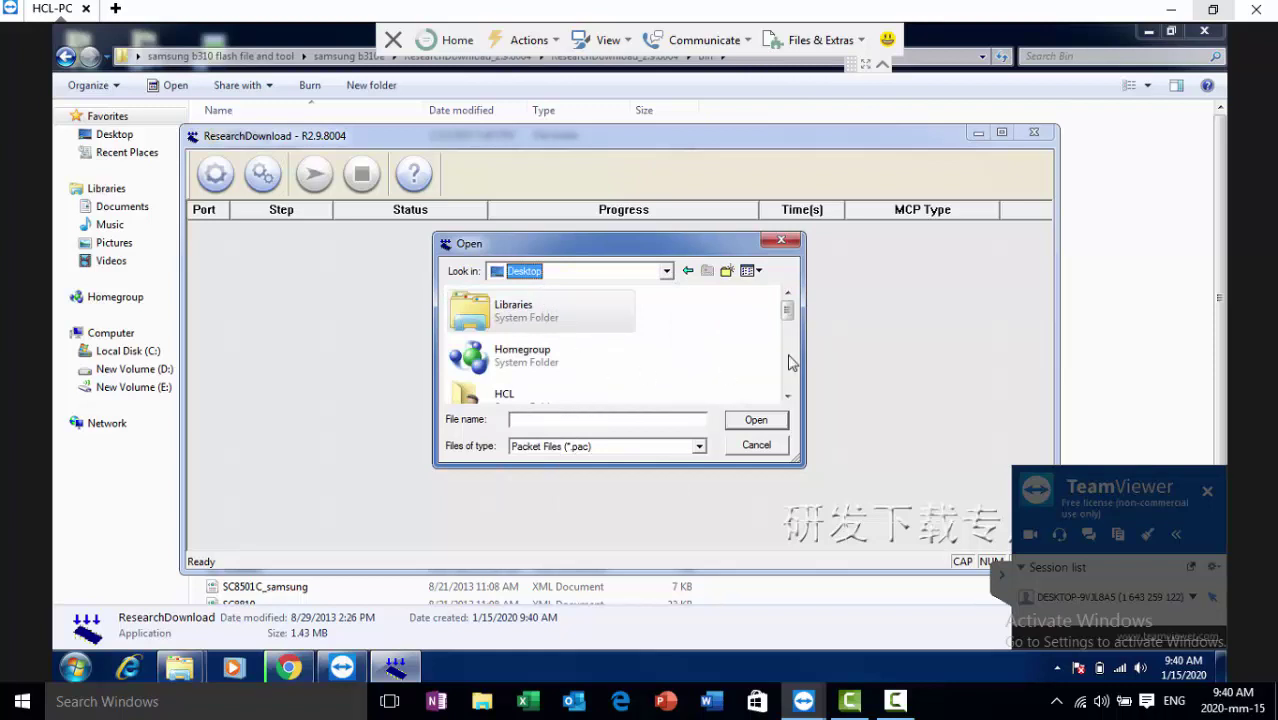
pyautogui.click(788, 396)
pyautogui.scroll(-5, 790, 400)
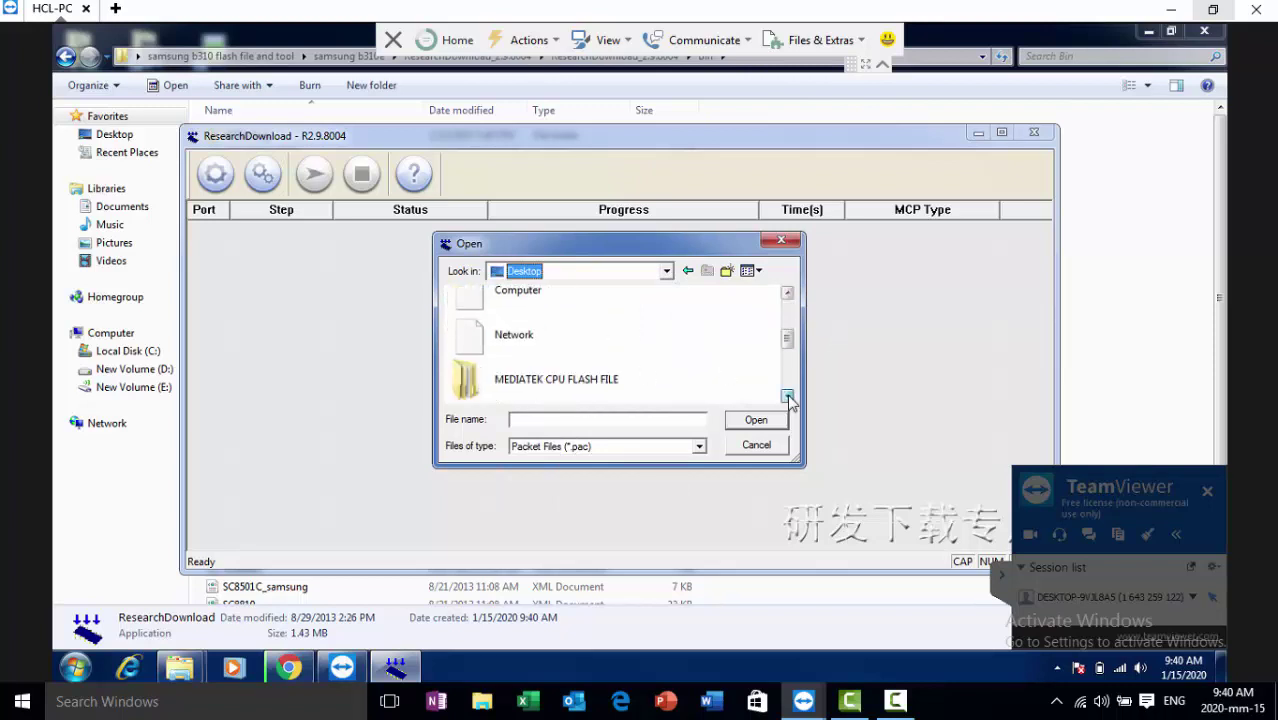
pyautogui.doubleClick(507, 352)
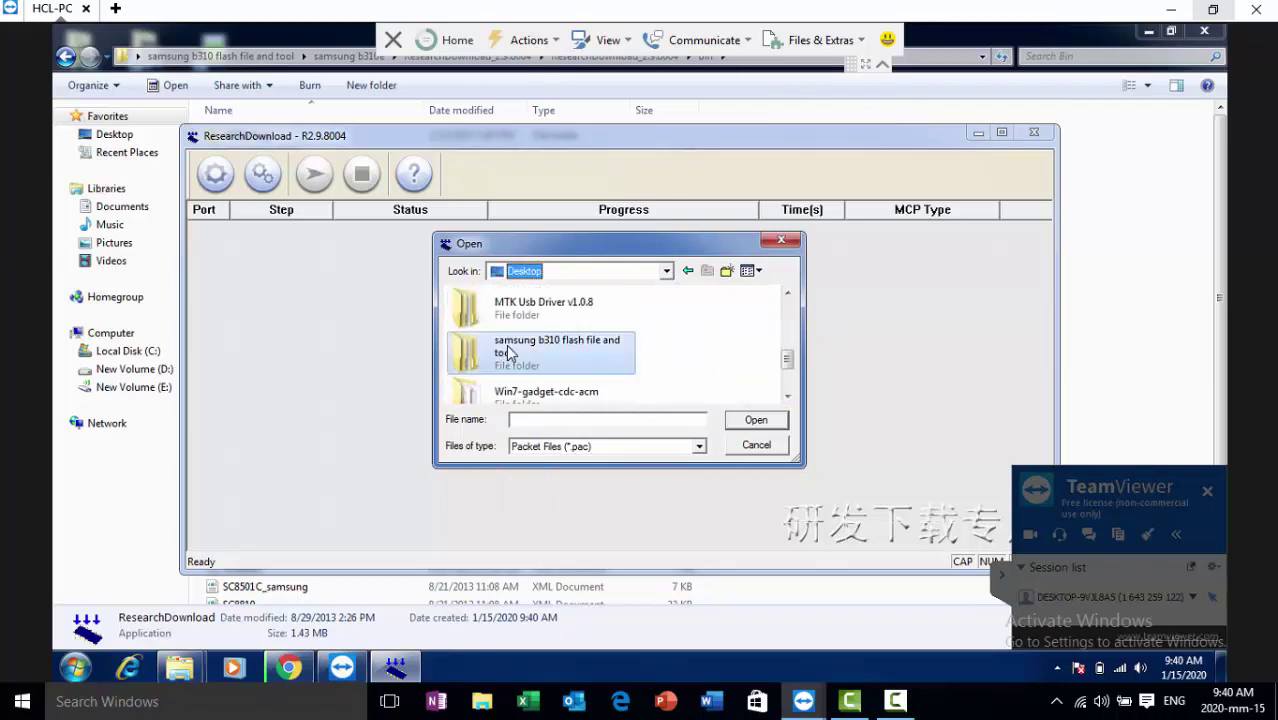
pyautogui.doubleClick(514, 317)
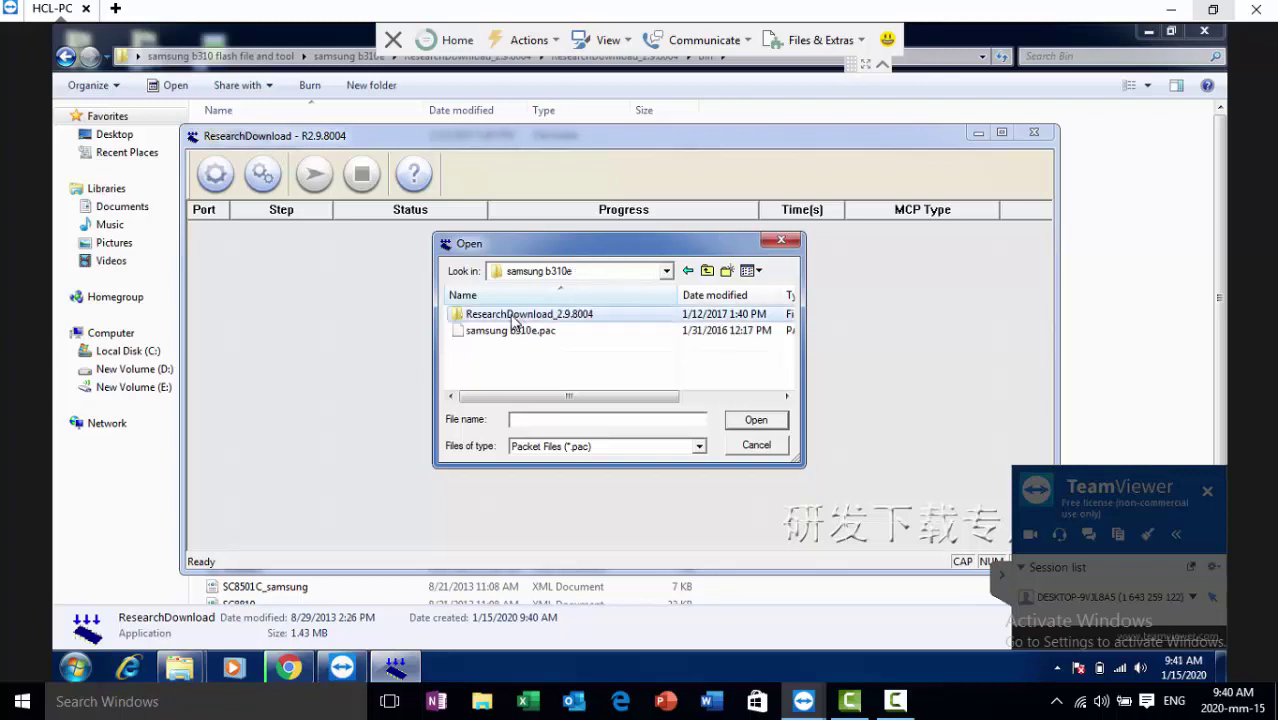
pyautogui.click(558, 333)
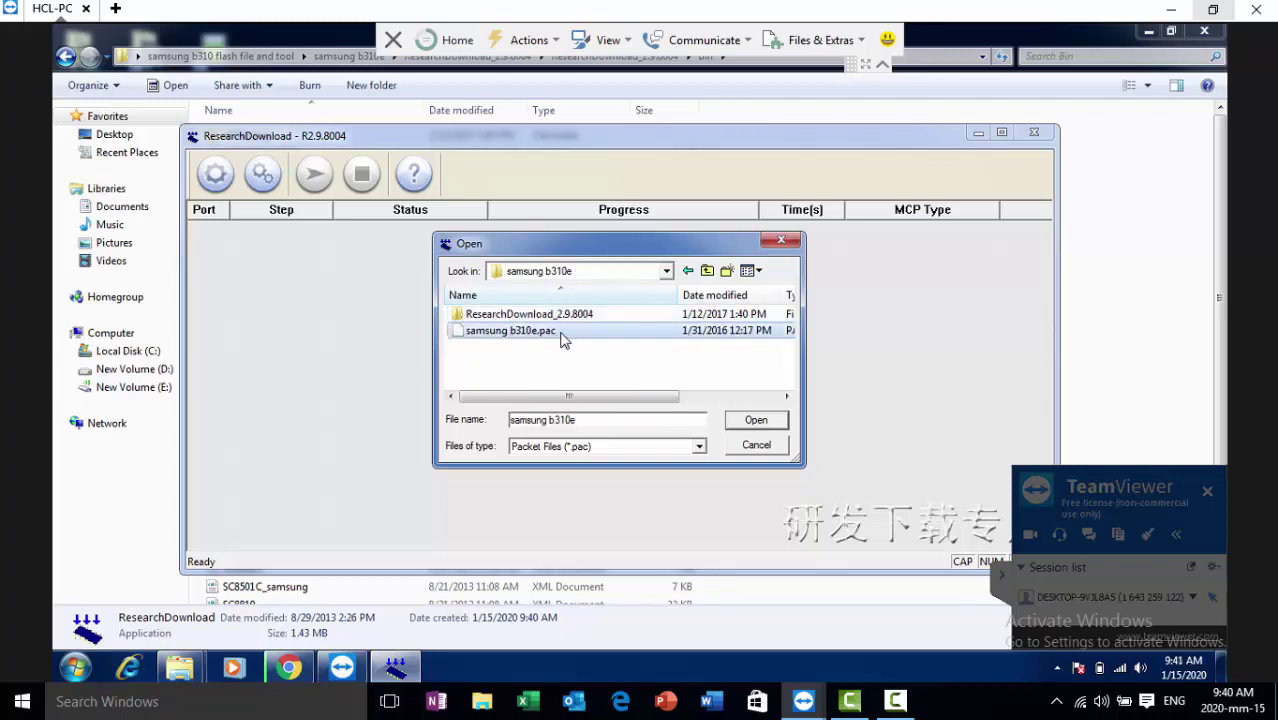
pyautogui.click(762, 424)
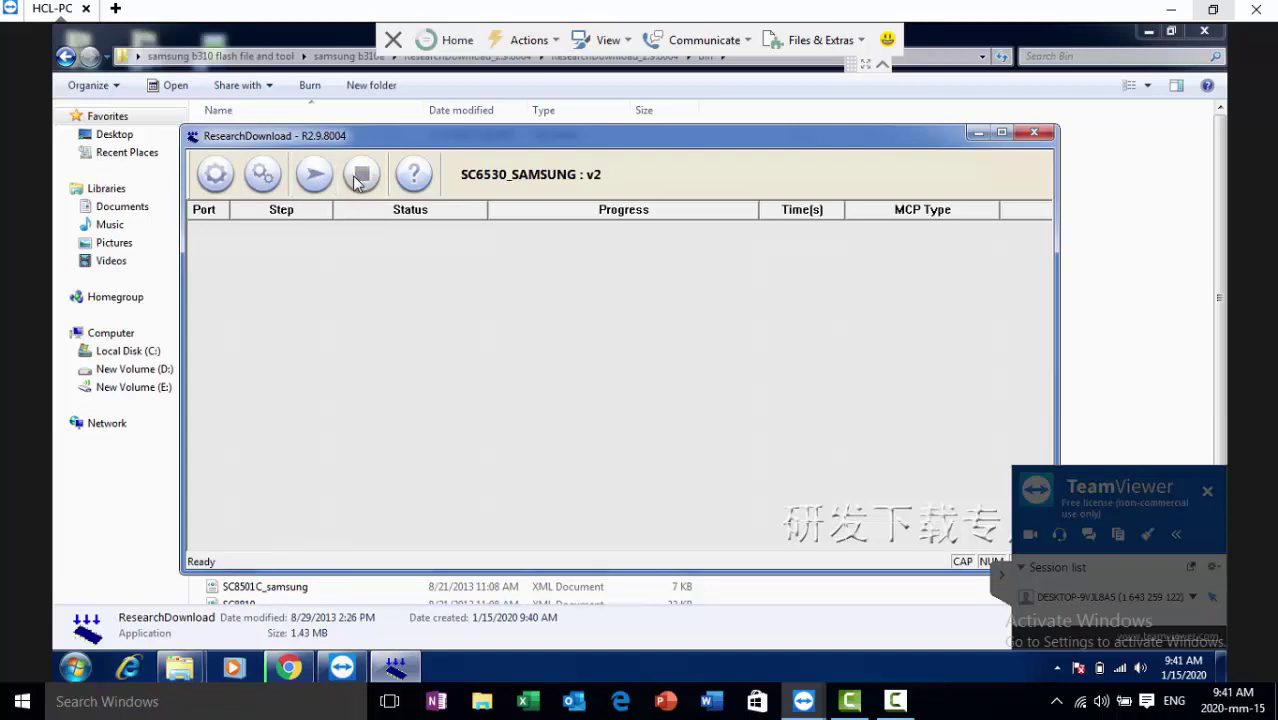
pyautogui.click(1035, 133)
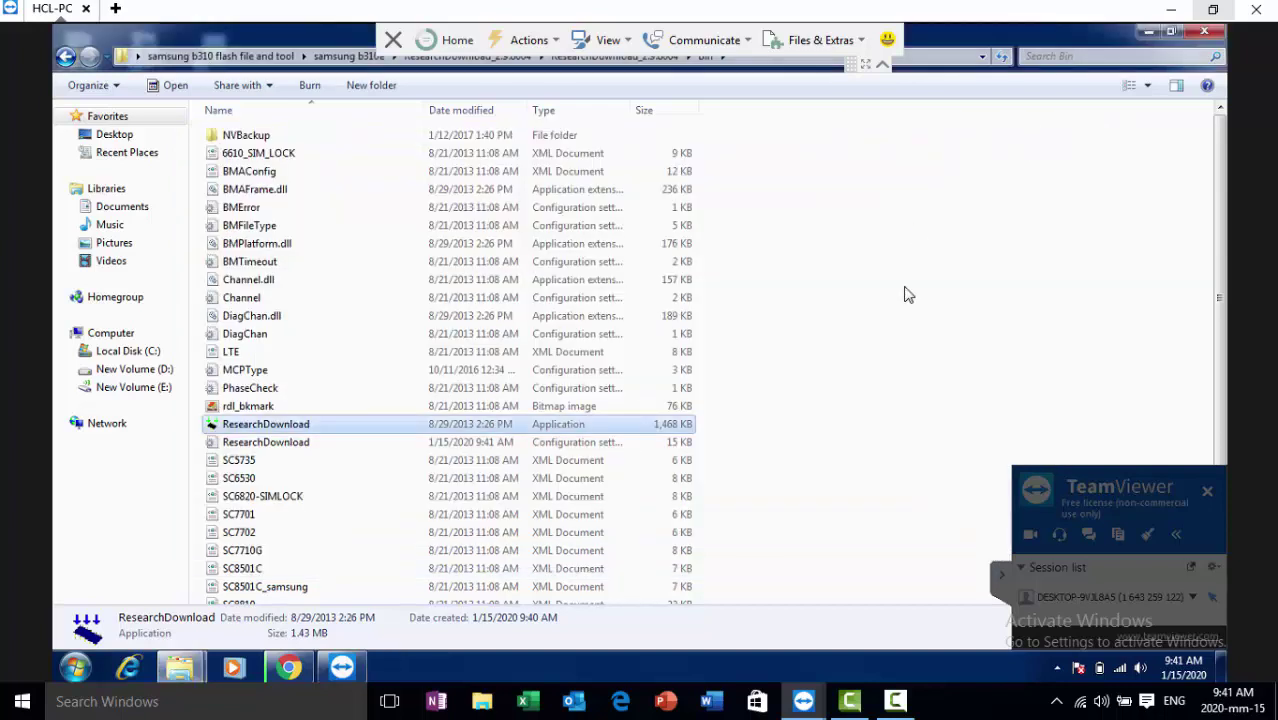
pyautogui.click(1198, 30)
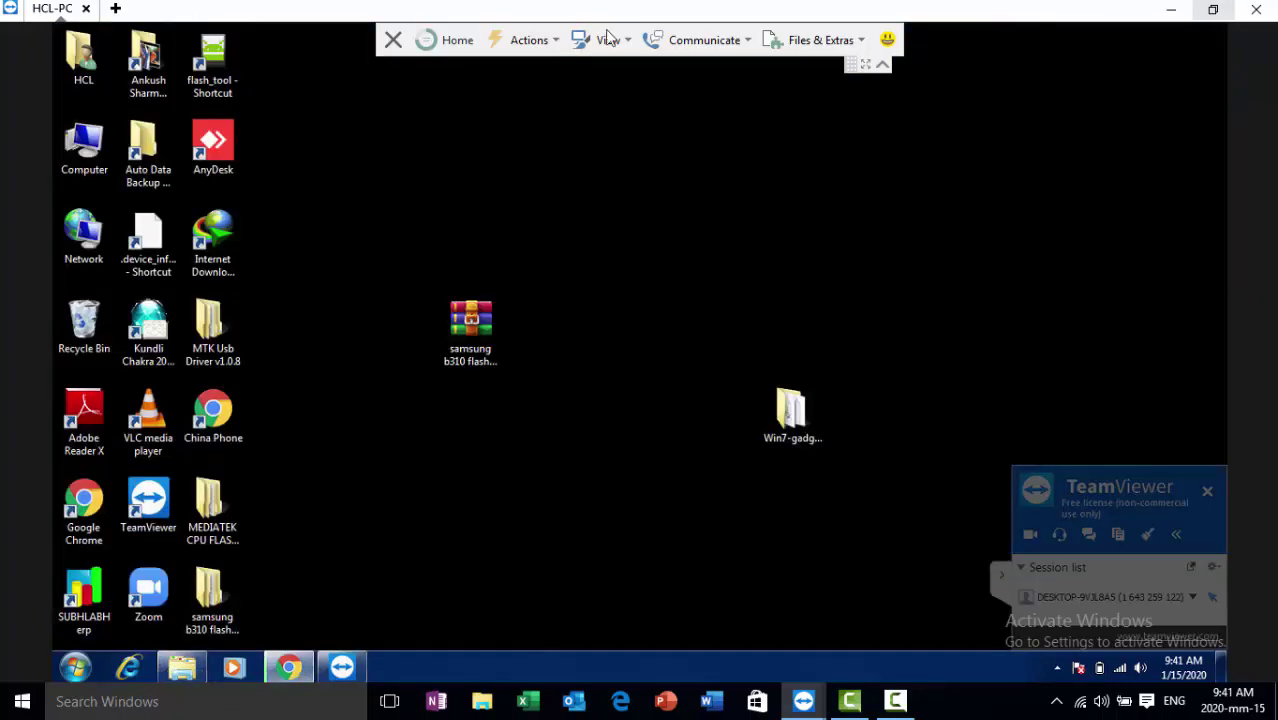
pyautogui.click(75, 135)
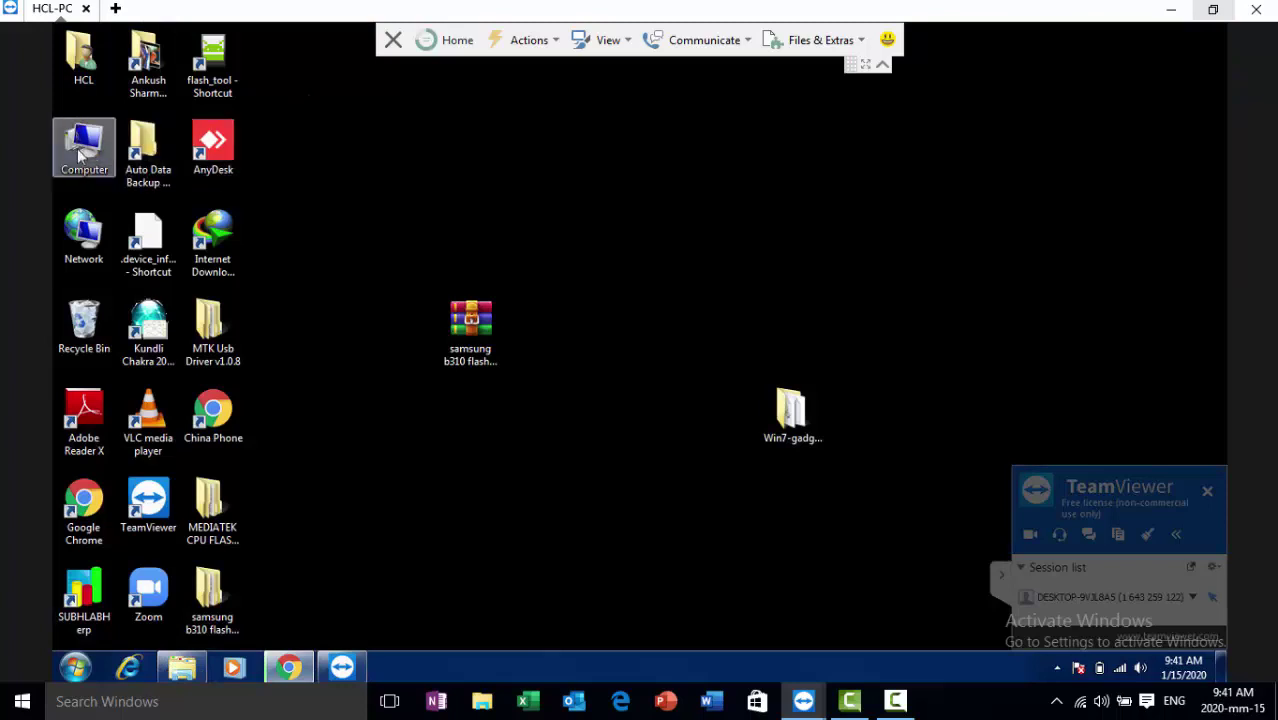
pyautogui.doubleClick(80, 153)
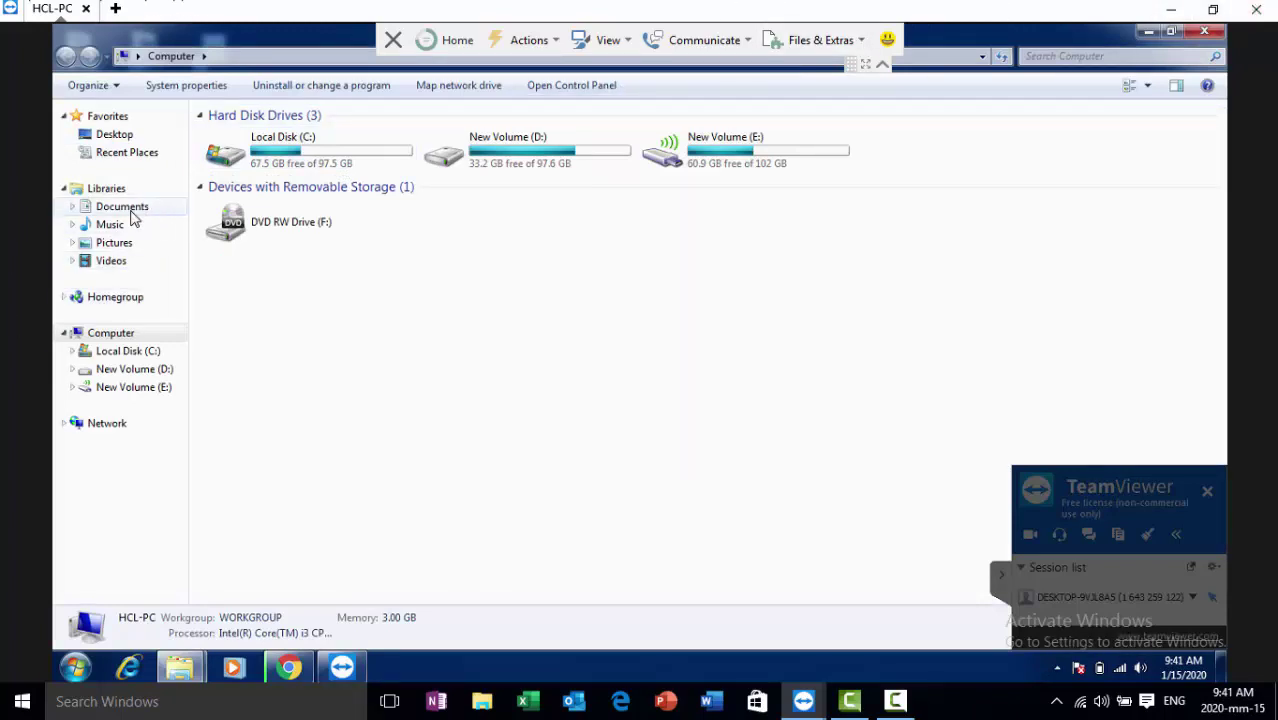
pyautogui.click(1204, 32)
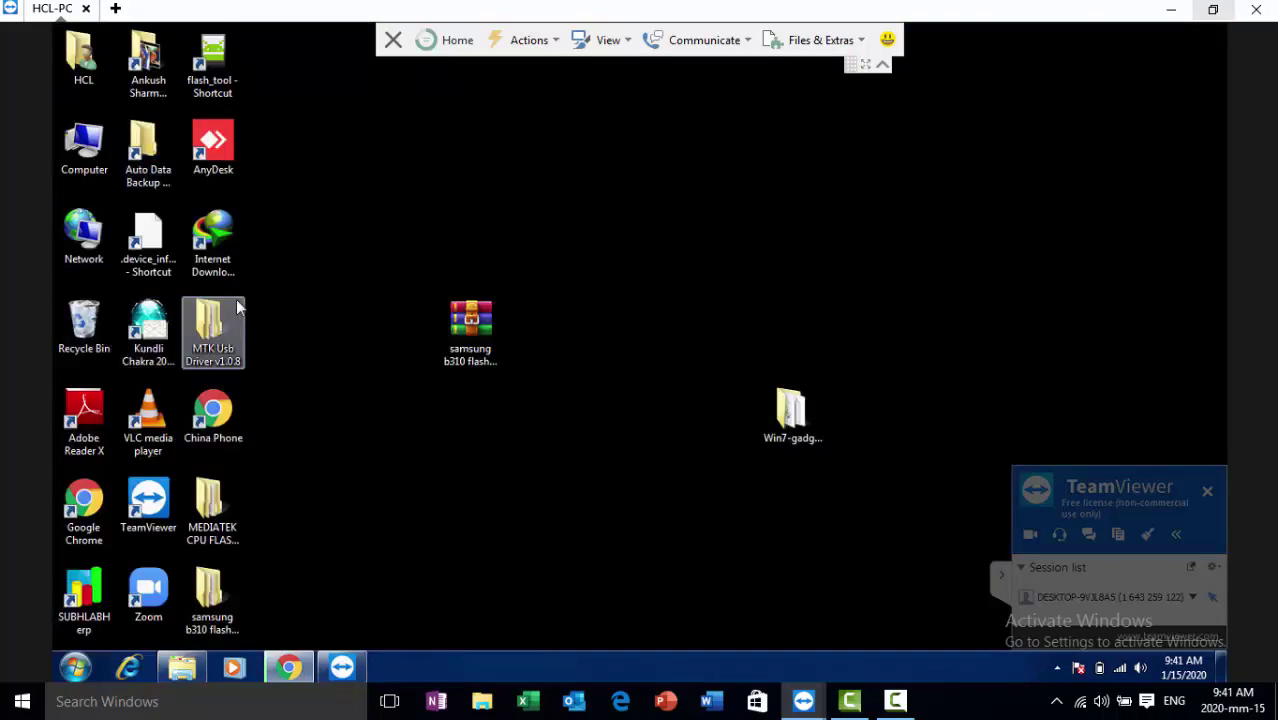
# Open Internet Download Manager and show the folder containing the SPD_Upgrade_Tool download
pyautogui.doubleClick(229, 239)
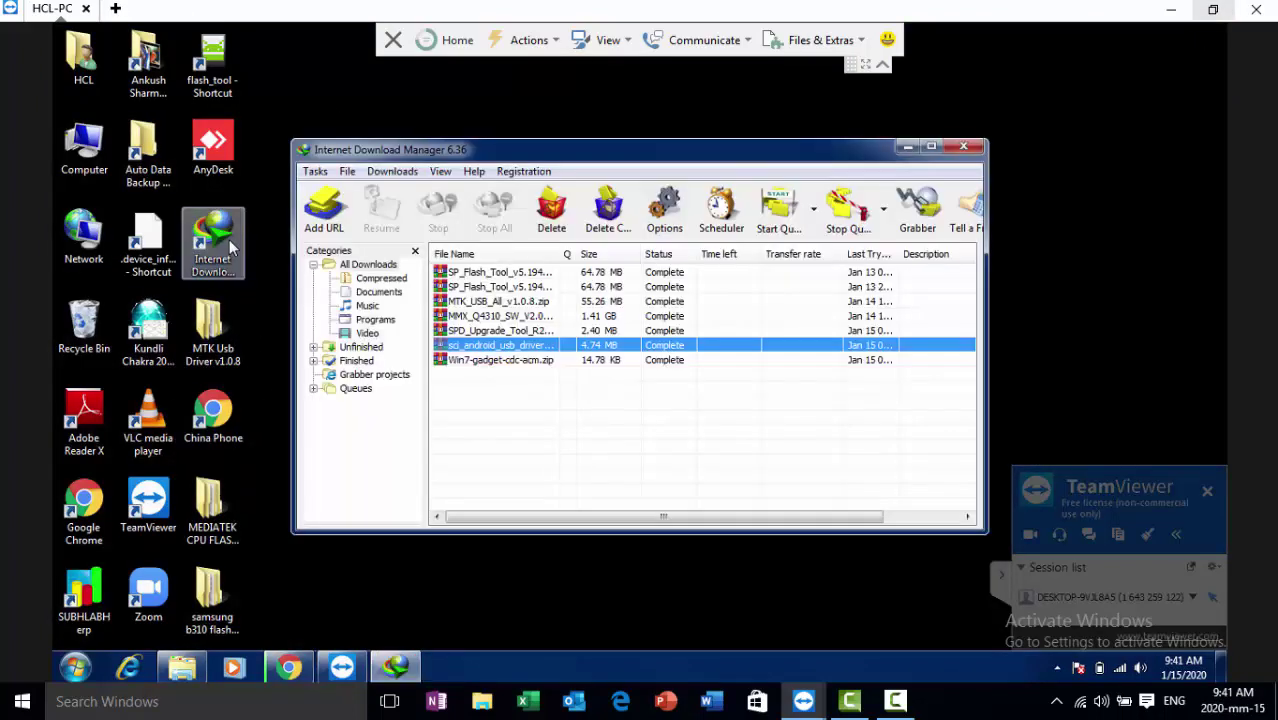
pyautogui.click(474, 418)
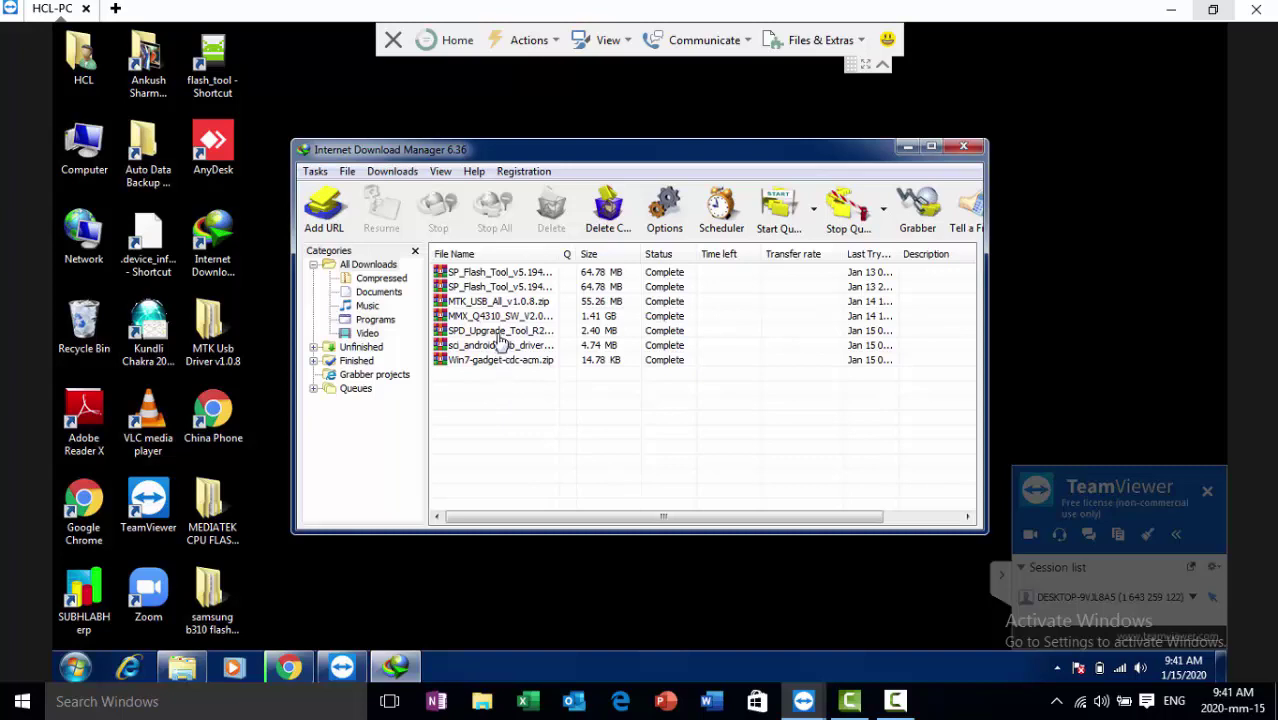
pyautogui.click(499, 333)
pyautogui.rightClick(499, 333)
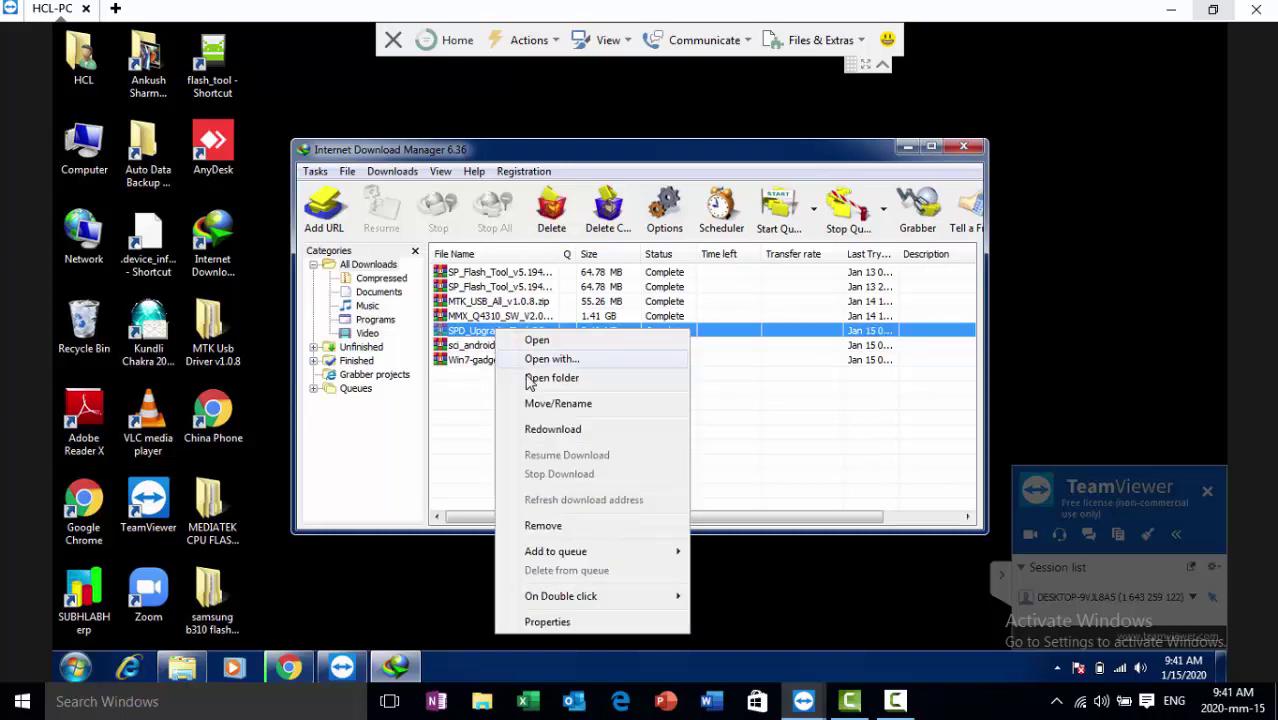
pyautogui.click(510, 375)
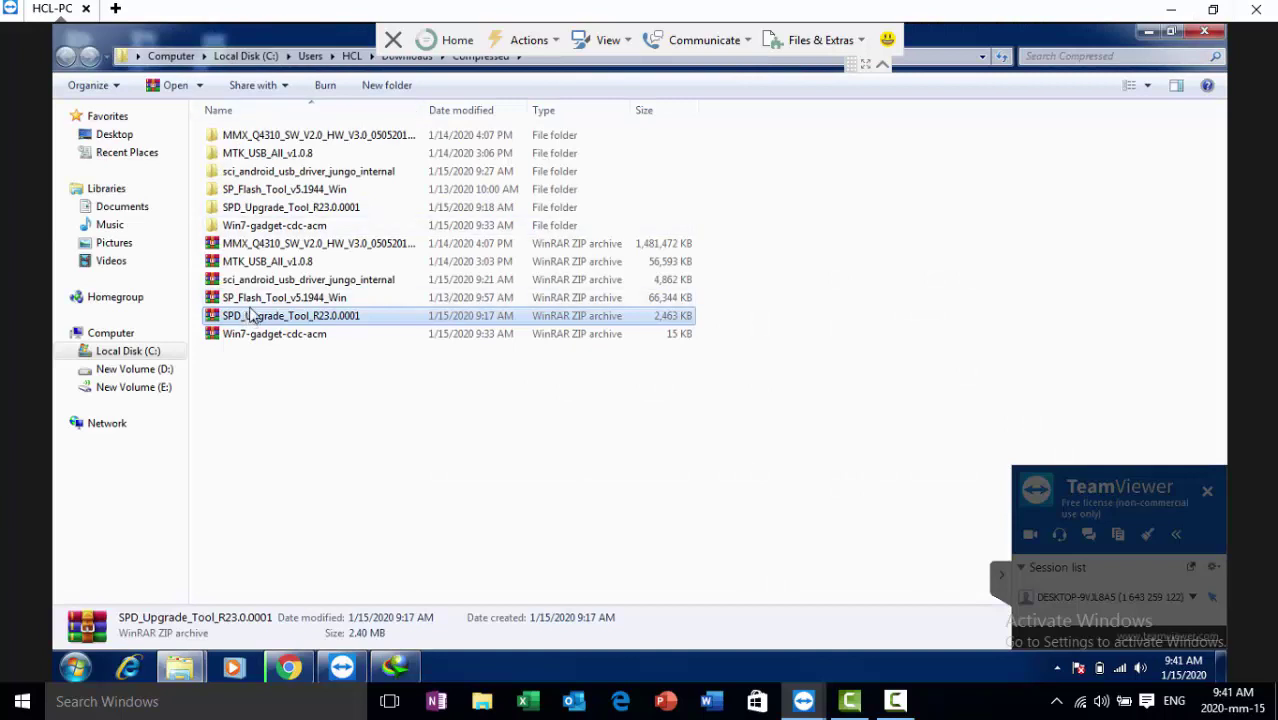
# Copy the extracted SPD_Upgrade_Tool_R23.0.0001 folder to the desktop, closing the Compressed folder and Internet Download Manager
pyautogui.rightClick(255, 211)
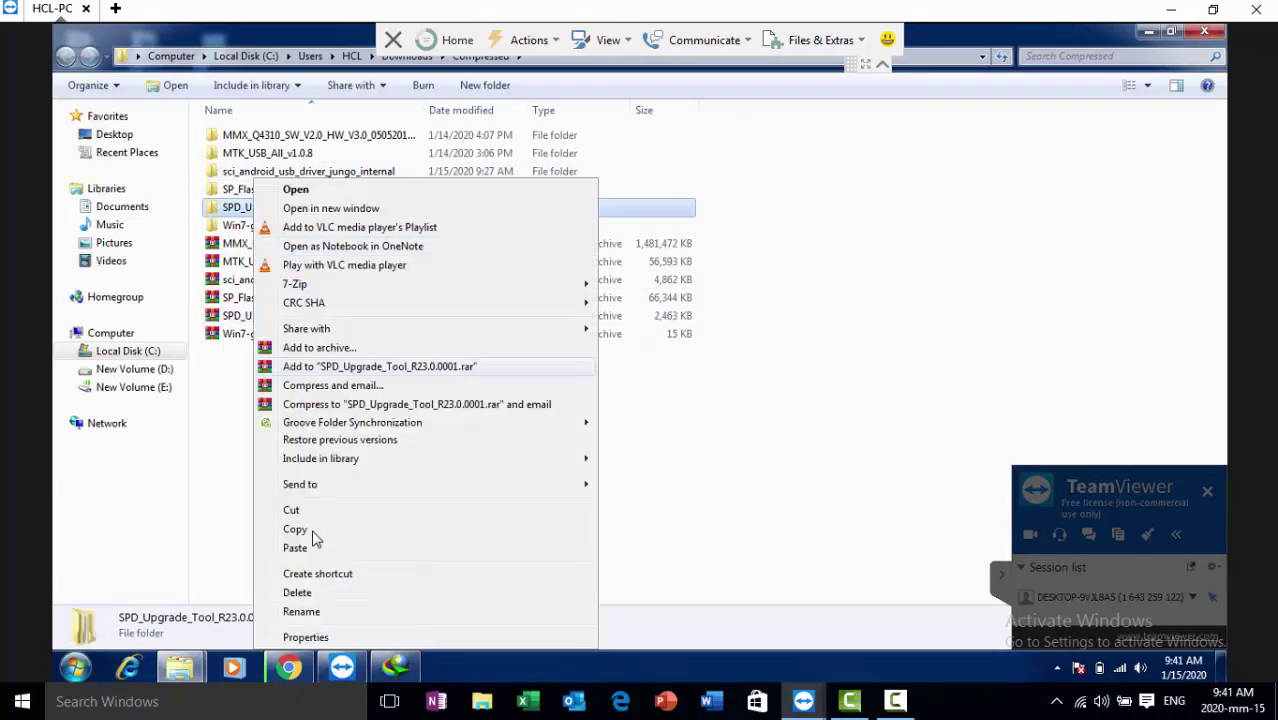
pyautogui.click(313, 540)
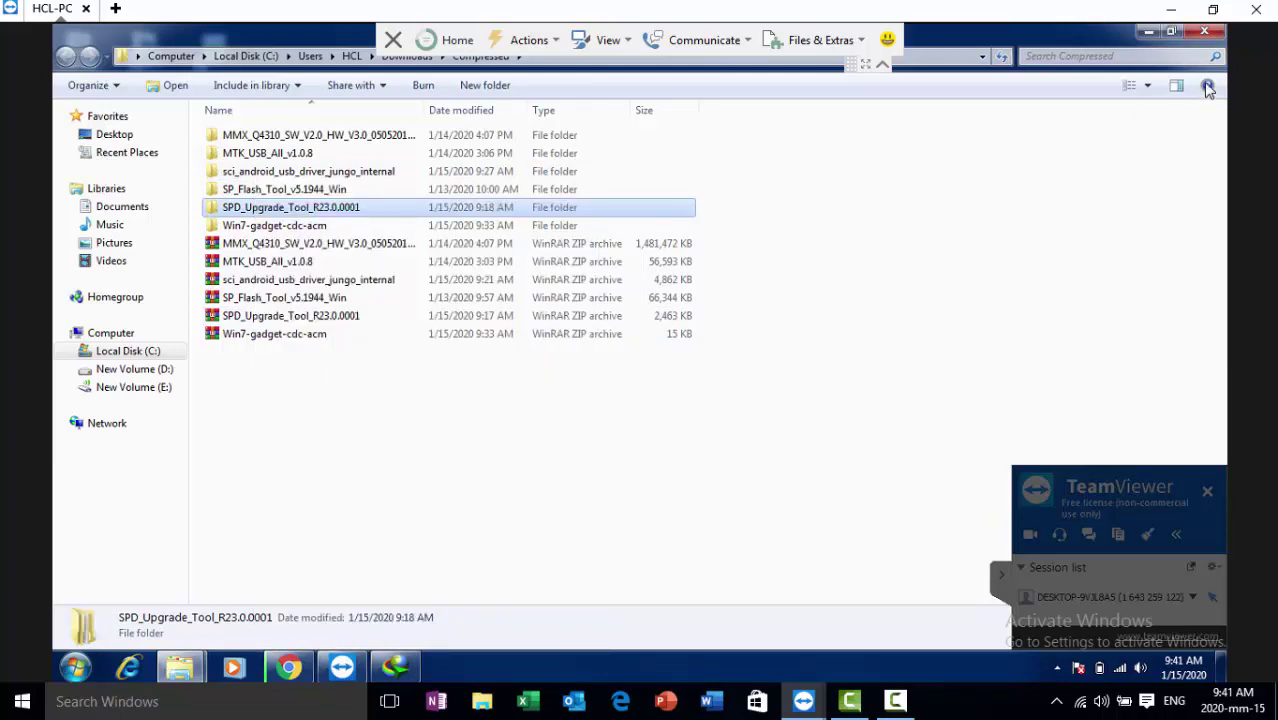
pyautogui.click(1204, 32)
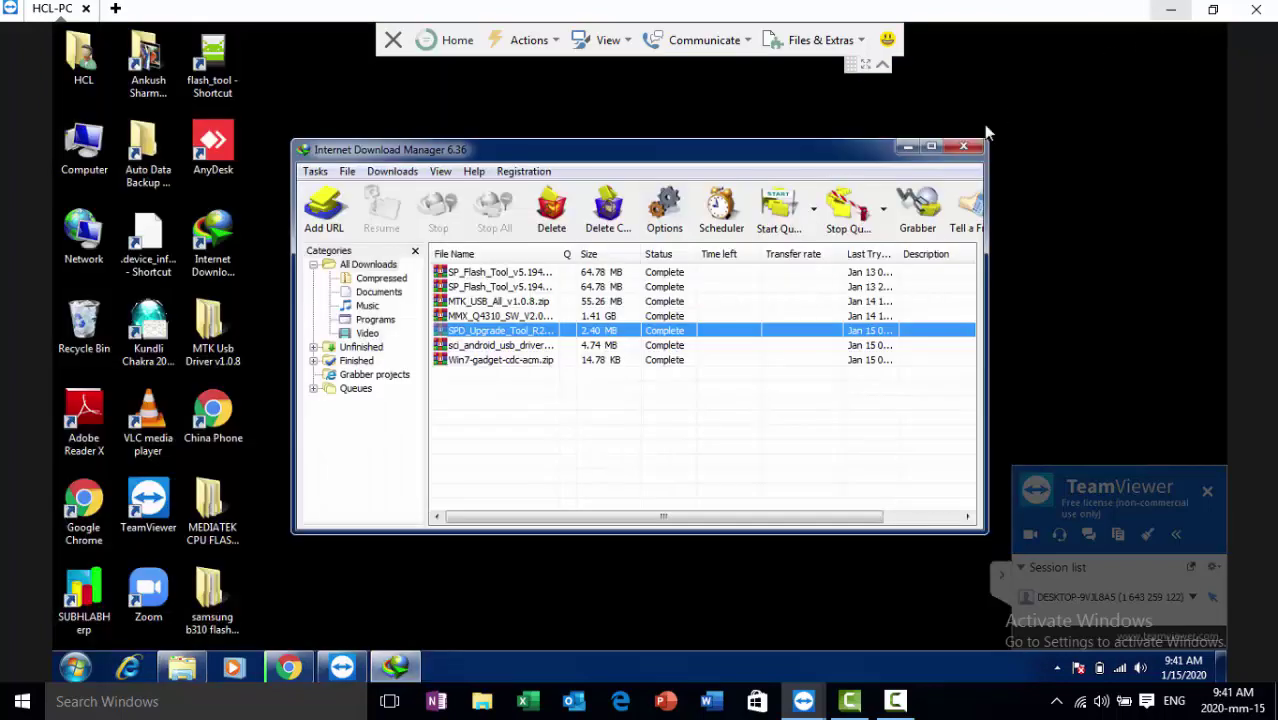
pyautogui.click(963, 147)
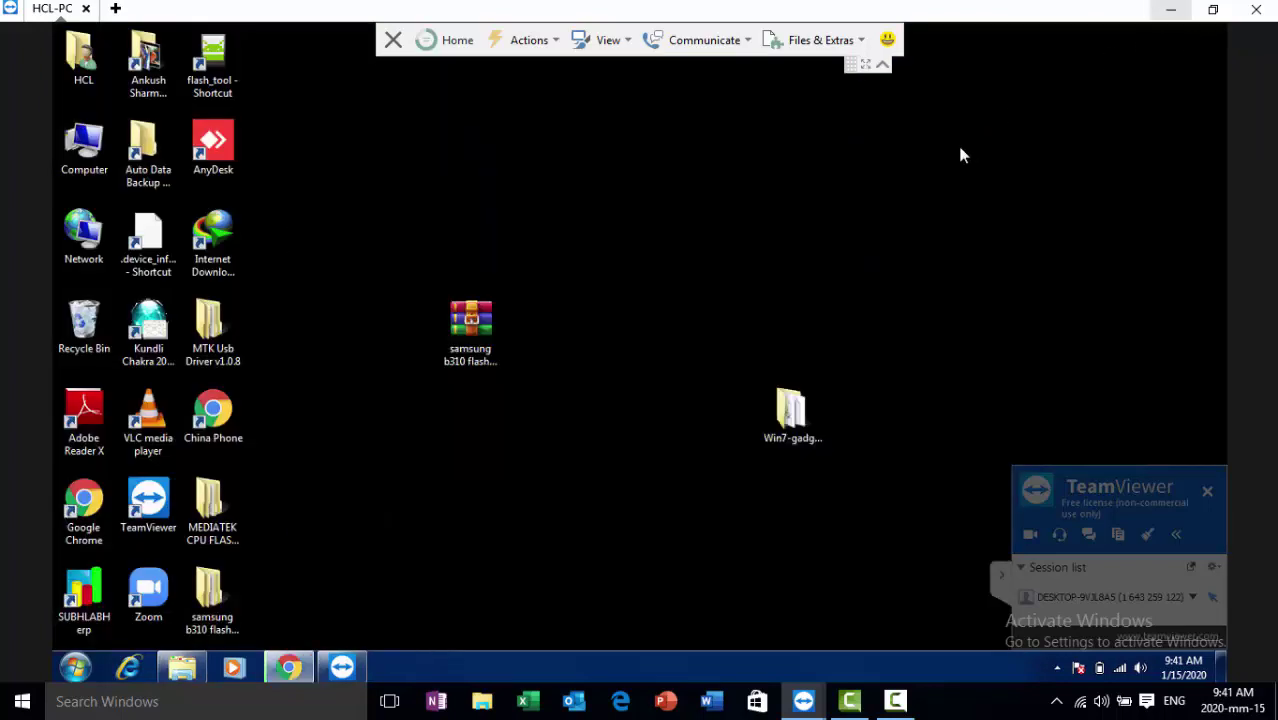
pyautogui.rightClick(633, 258)
pyautogui.click(710, 332)
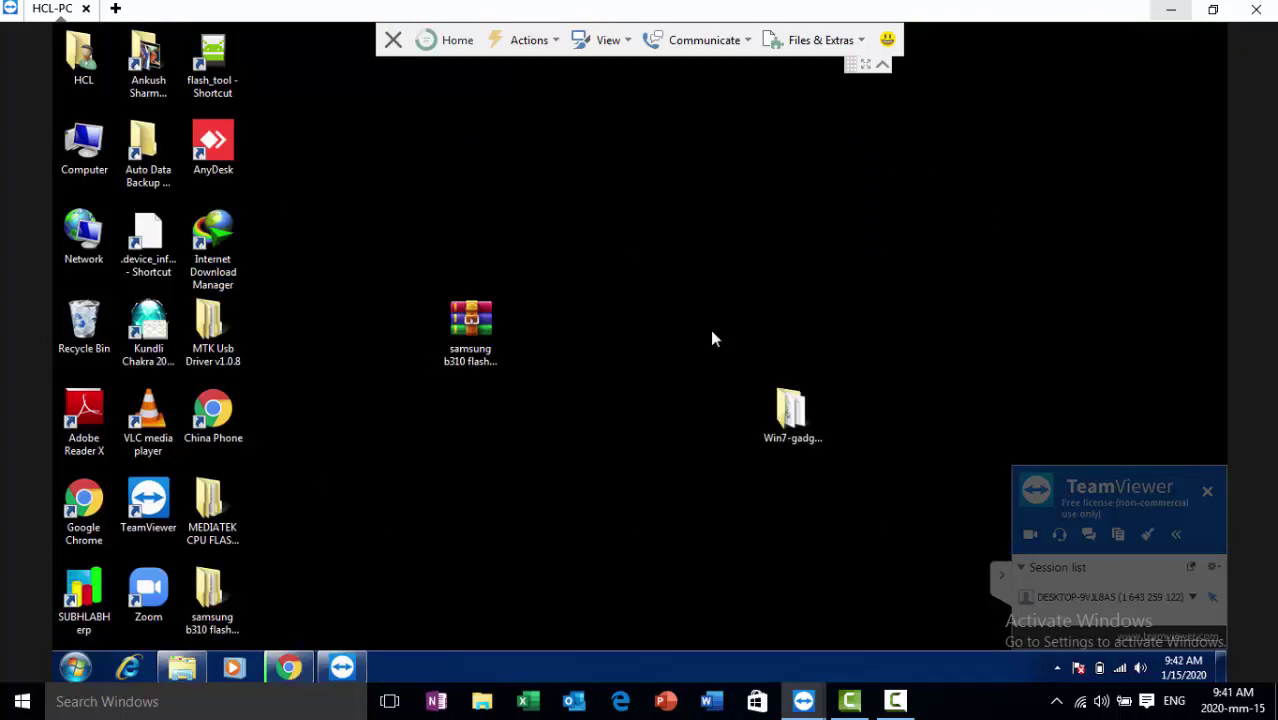
# Arrange the samsung b310 flash file and tool, SPD_Upgrade_Tool and Win7-gadget-cdc-acm folders in one row on the desktop
pyautogui.moveTo(675, 252); pyautogui.dragTo(523, 479)
pyautogui.moveTo(200, 607); pyautogui.dragTo(421, 526)
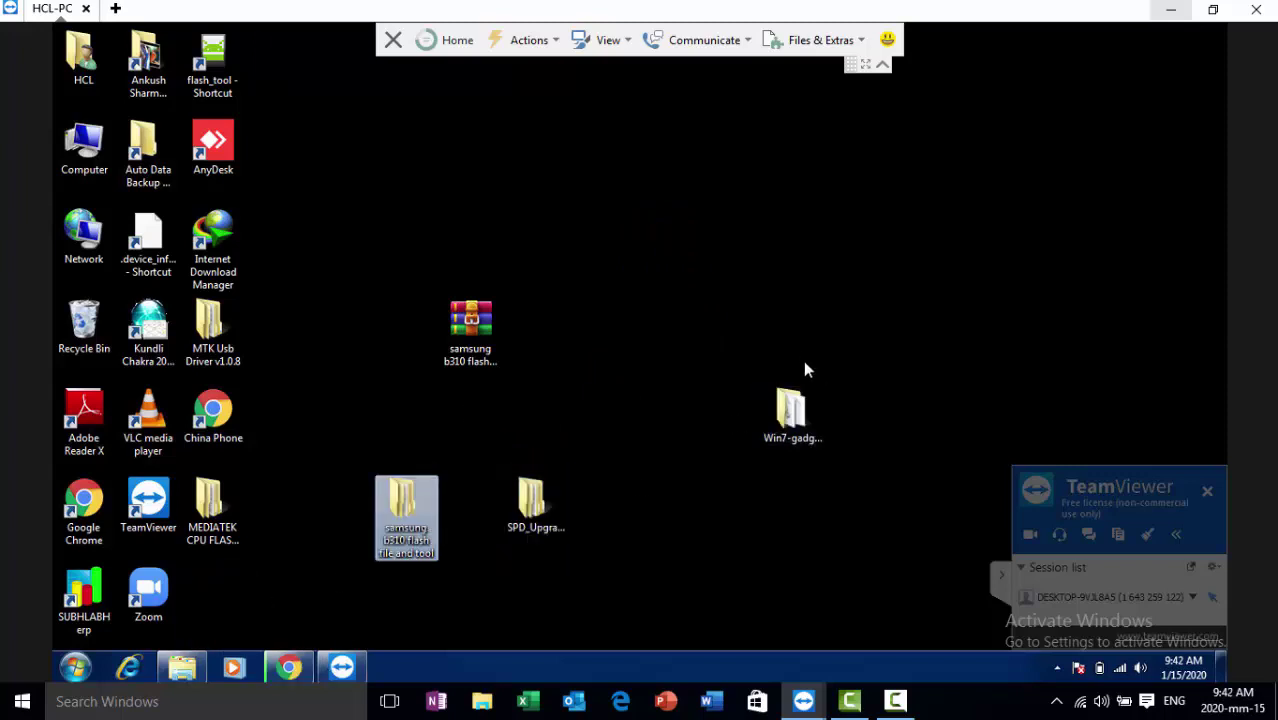
pyautogui.moveTo(790, 418); pyautogui.dragTo(615, 505)
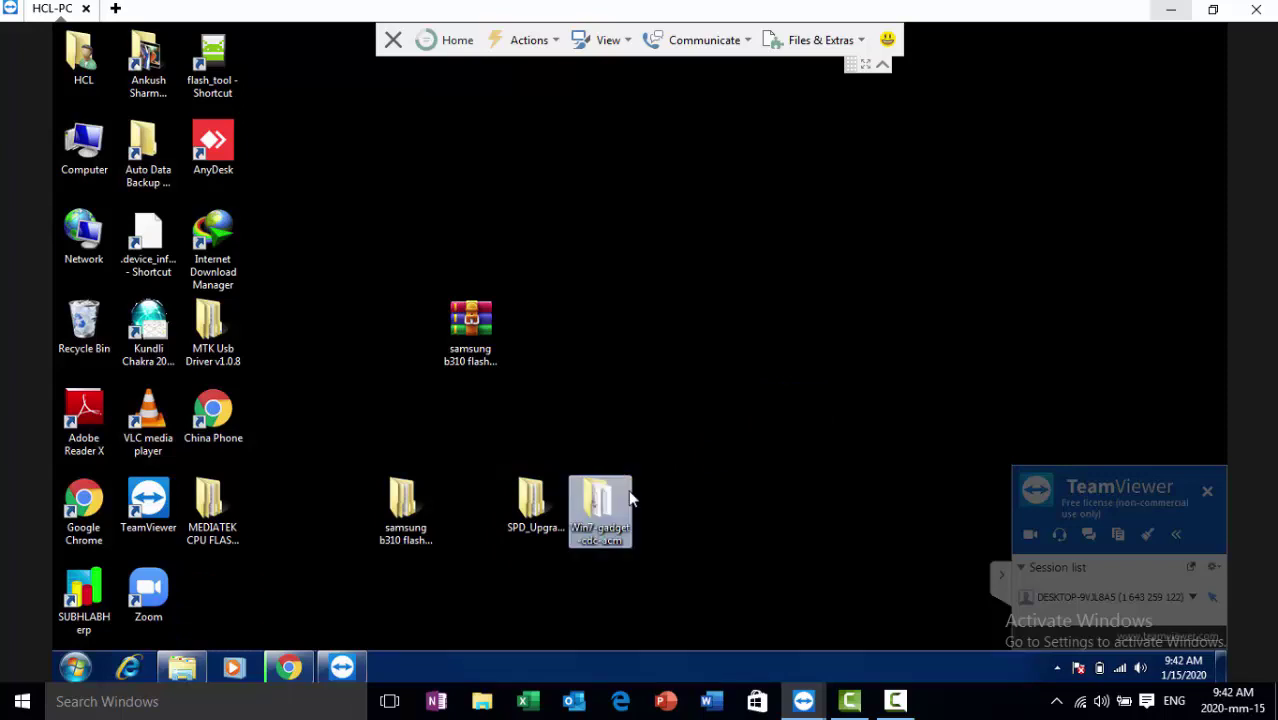
pyautogui.click(539, 520)
pyautogui.moveTo(475, 536); pyautogui.dragTo(491, 523)
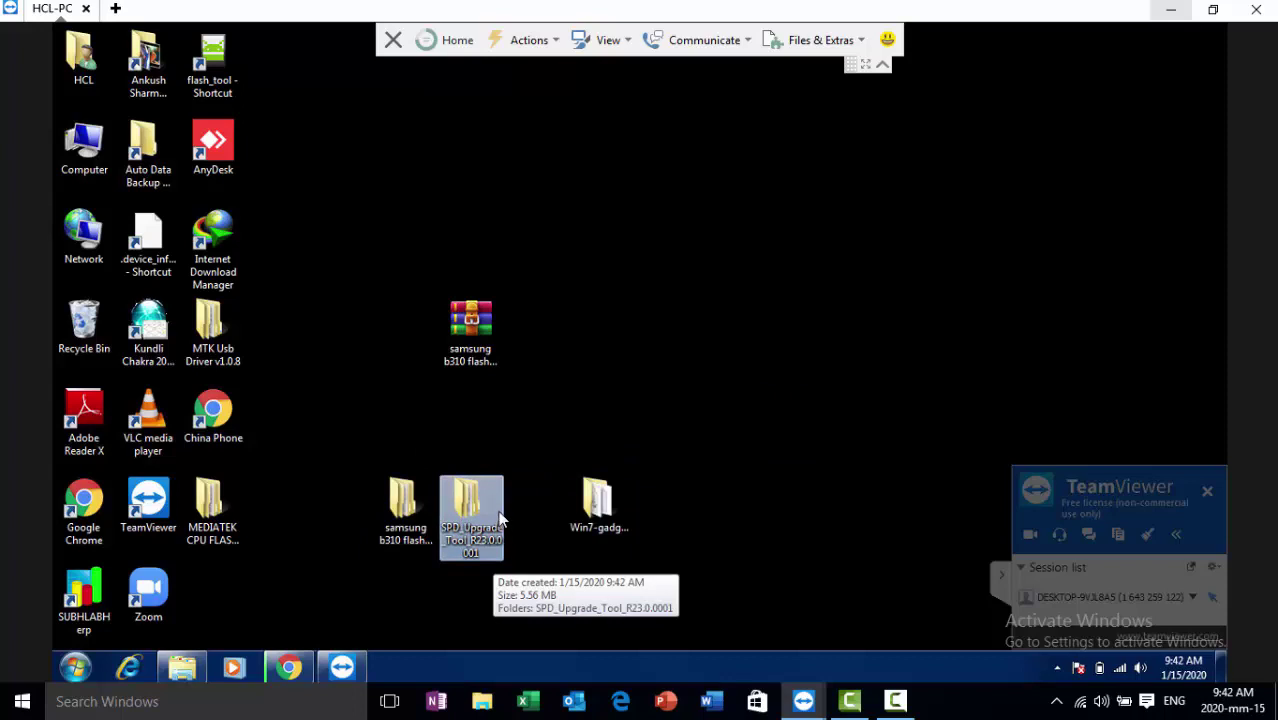
# Launch UpgradeDownload from the inner SPD_Upgrade_Tool_R23.0.0001 folder on the desktop and close the folder window
pyautogui.doubleClick(490, 514)
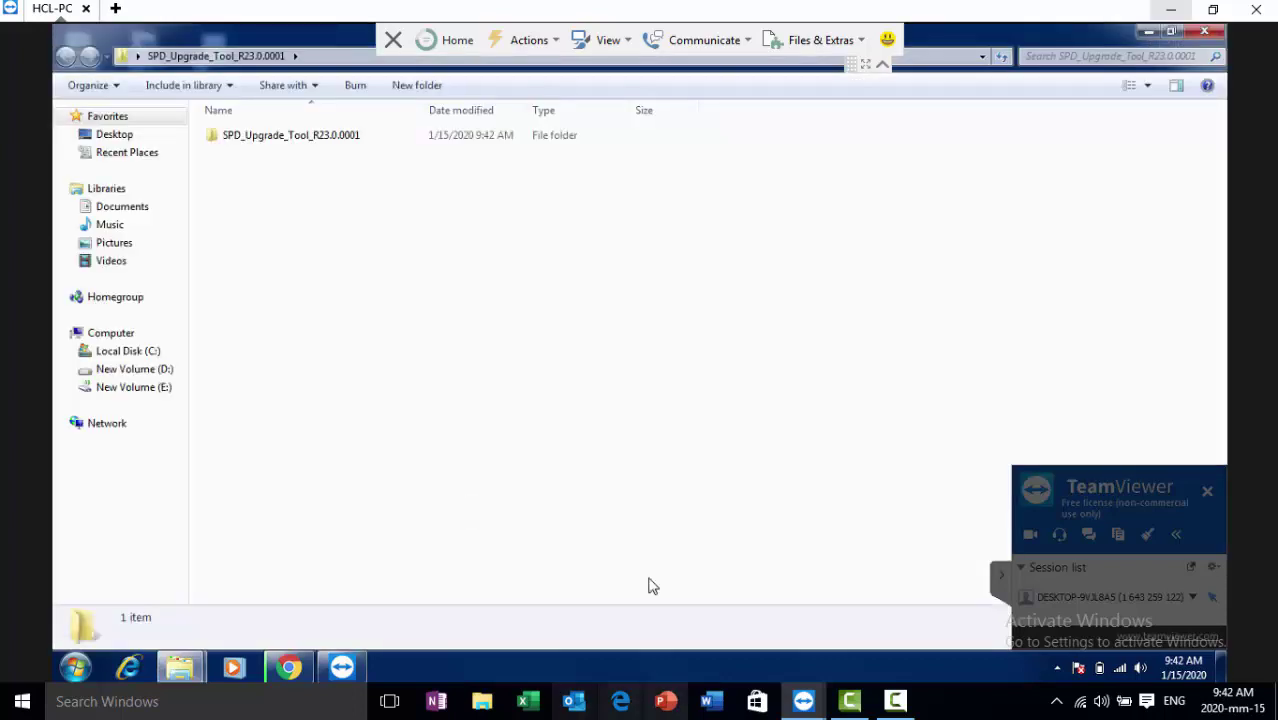
pyautogui.click(272, 136)
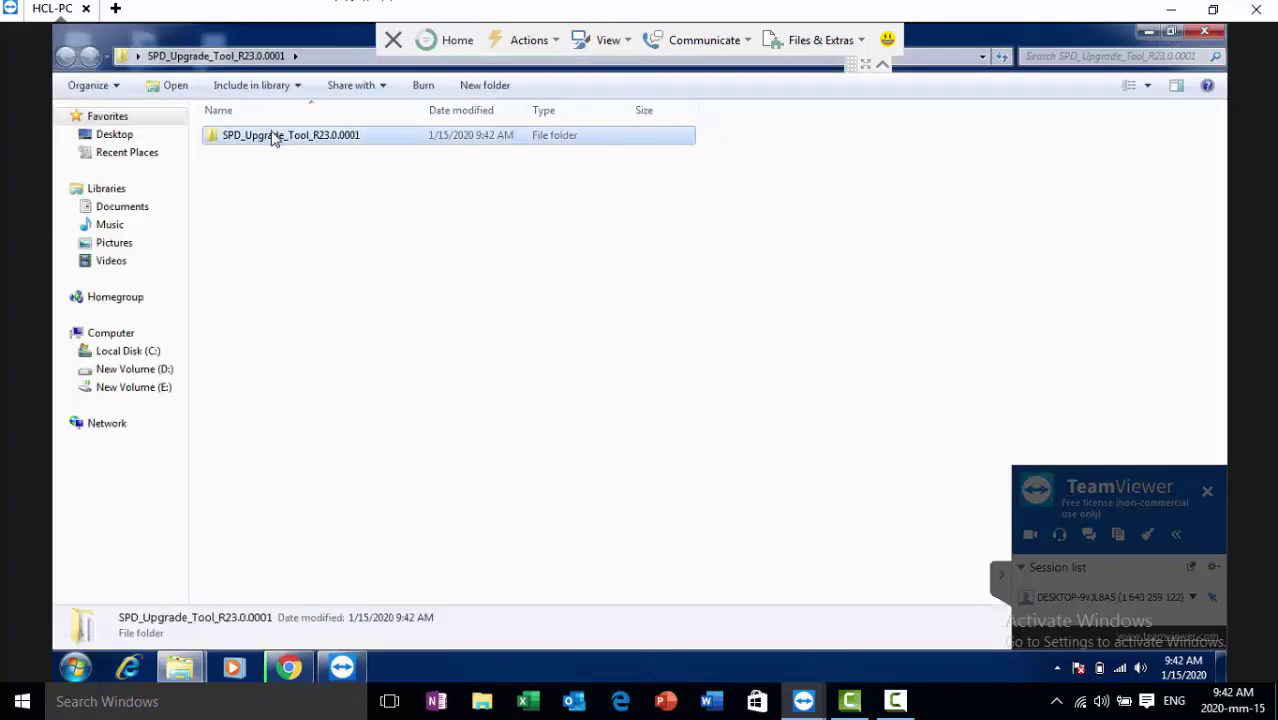
pyautogui.click(272, 136)
pyautogui.doubleClick(212, 140)
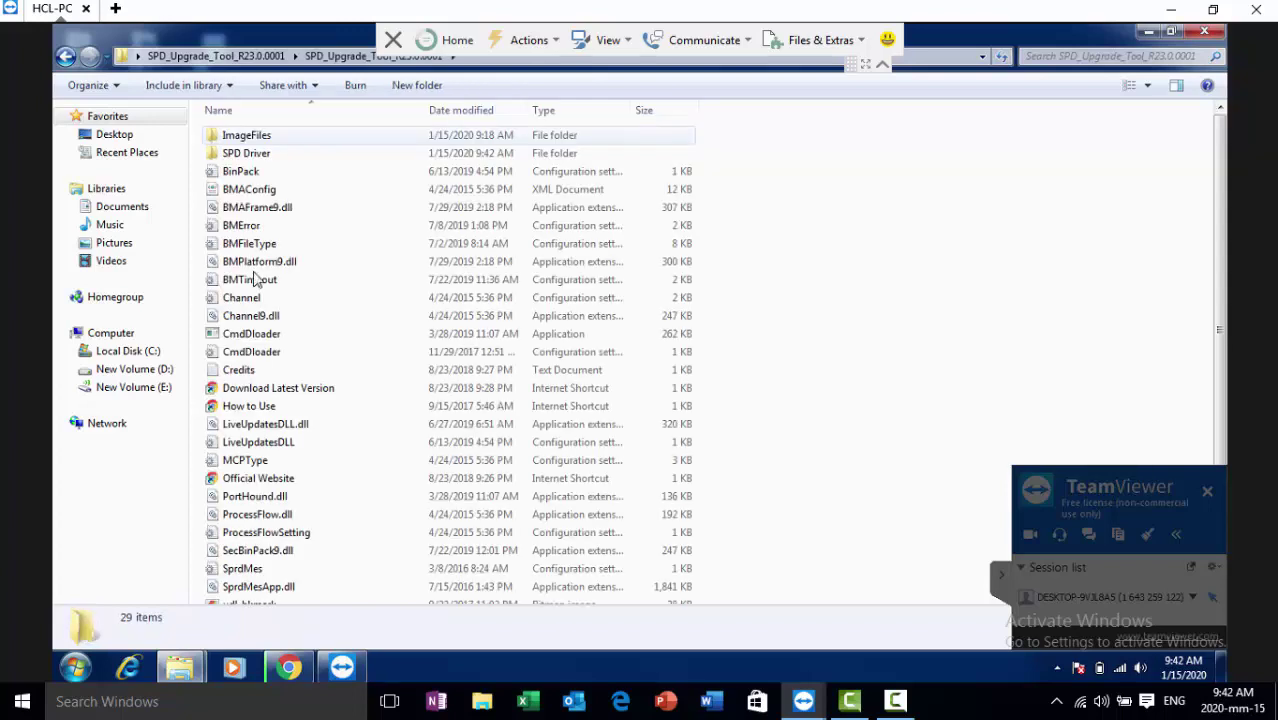
pyautogui.scroll(-1, 300, 330)
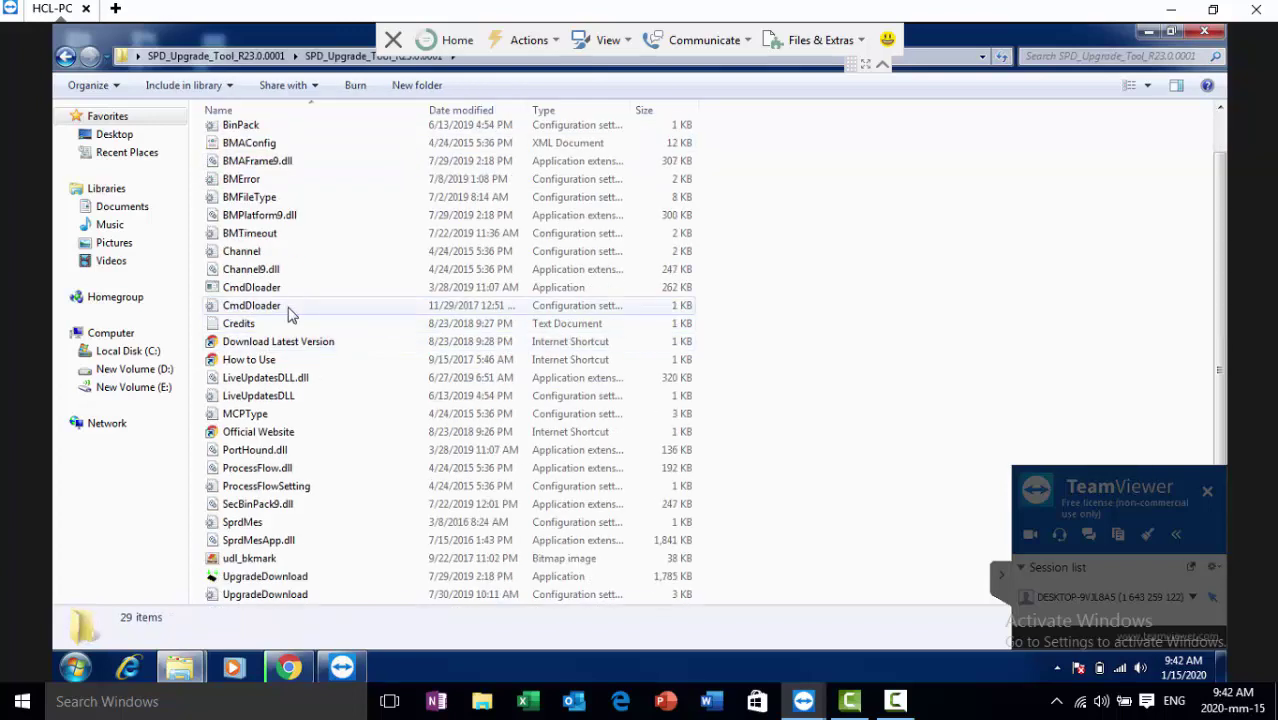
pyautogui.doubleClick(260, 577)
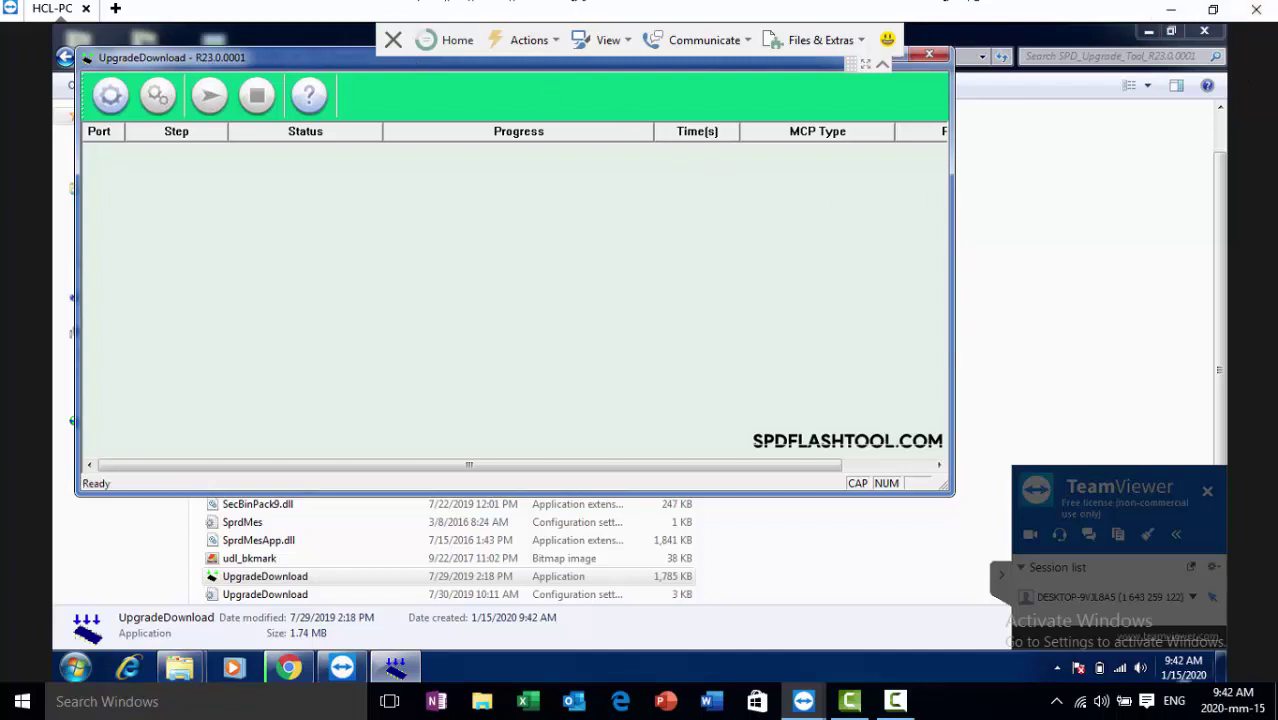
pyautogui.click(1204, 33)
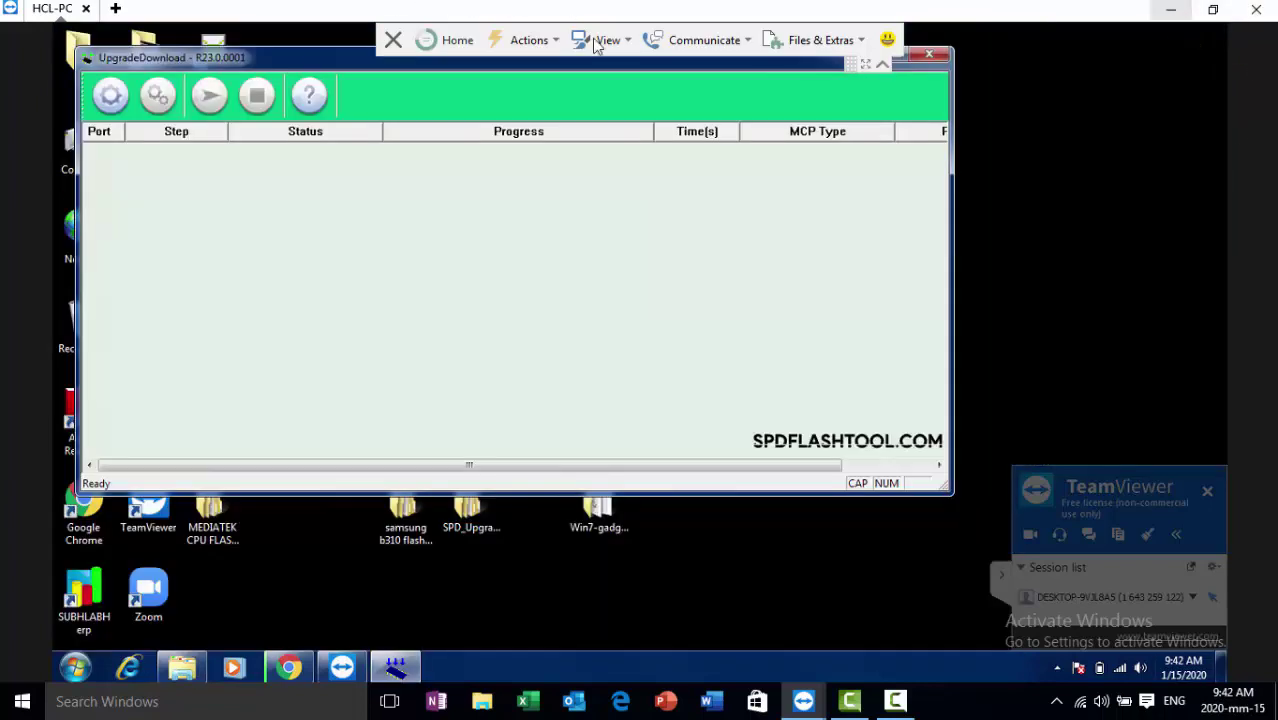
# Load samsung b310e.pac from the desktop folder samsung b310 flash file and tool, subfolder samsung b310e, as the flash packet, keeping the tool window mid-desktop
pyautogui.moveTo(288, 55); pyautogui.dragTo(392, 120)
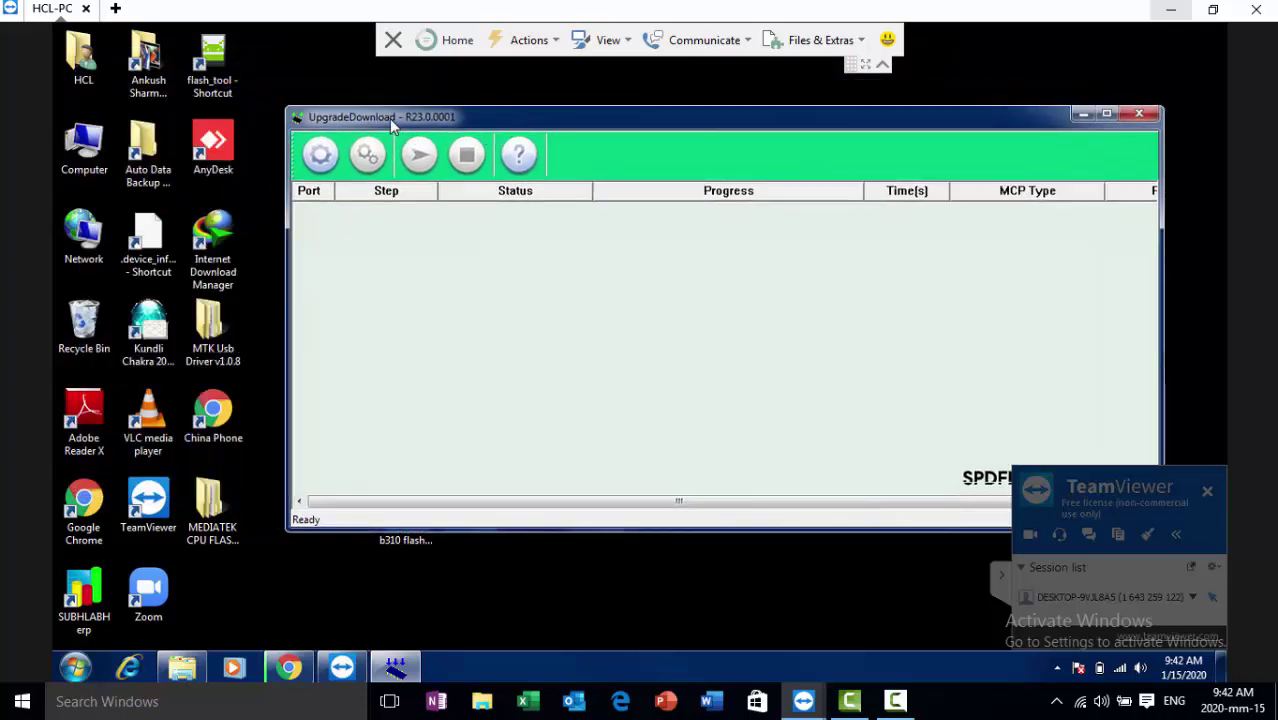
pyautogui.click(322, 156)
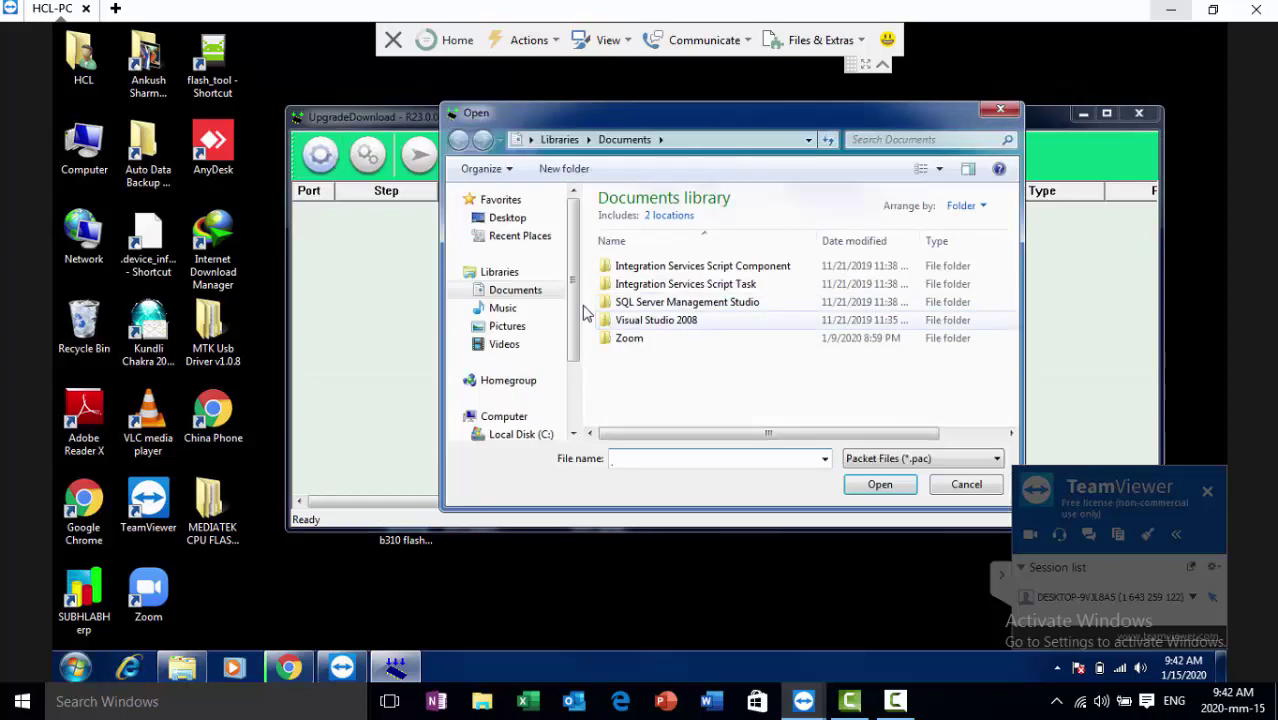
pyautogui.click(507, 217)
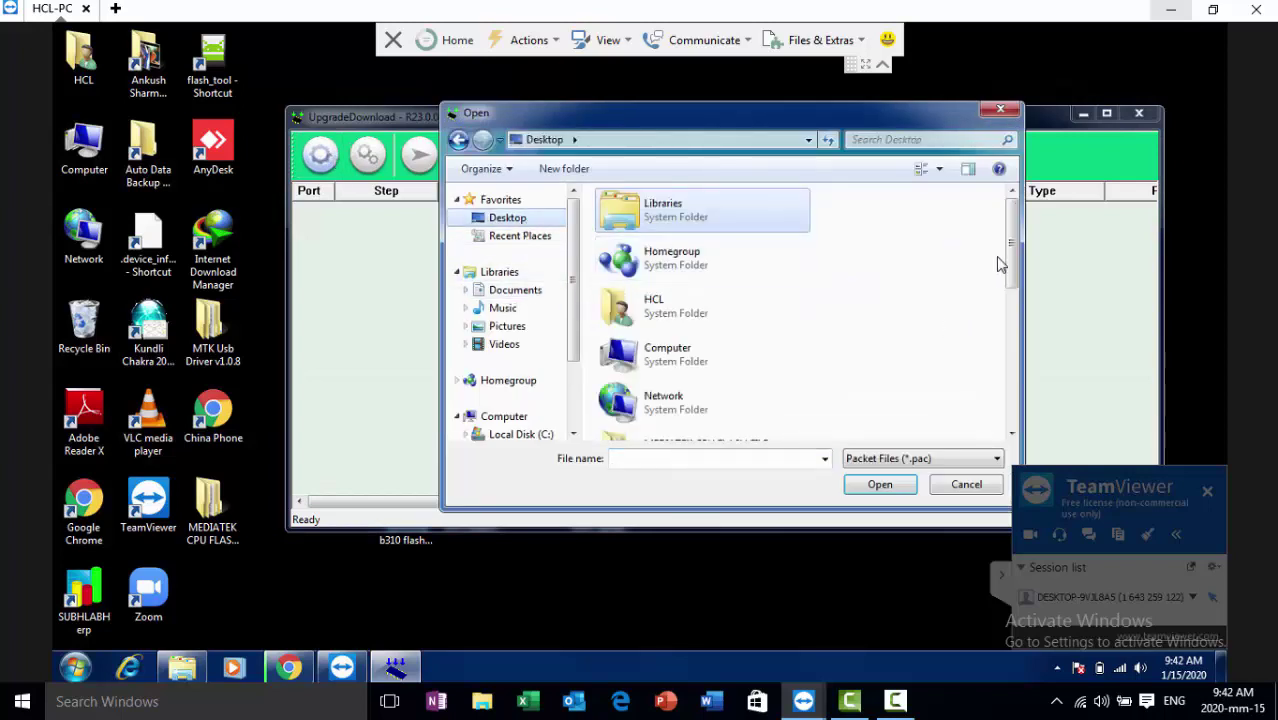
pyautogui.moveTo(1012, 237); pyautogui.dragTo(1012, 305)
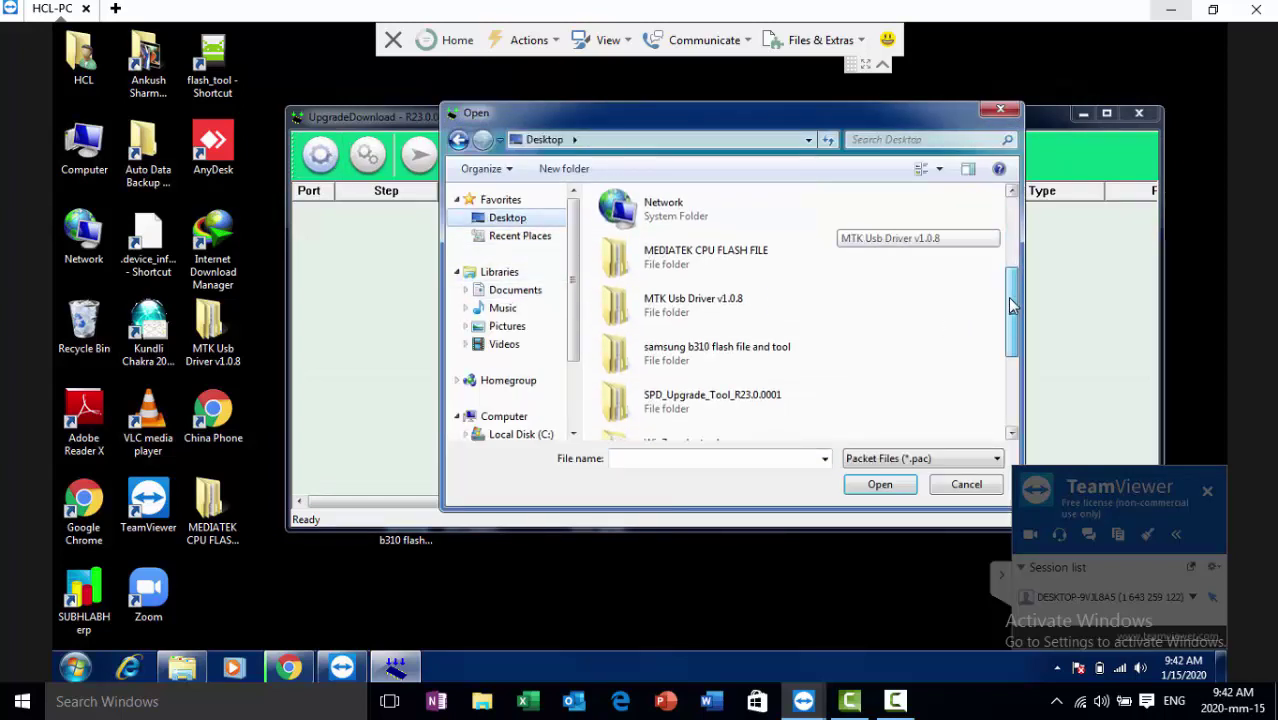
pyautogui.doubleClick(727, 356)
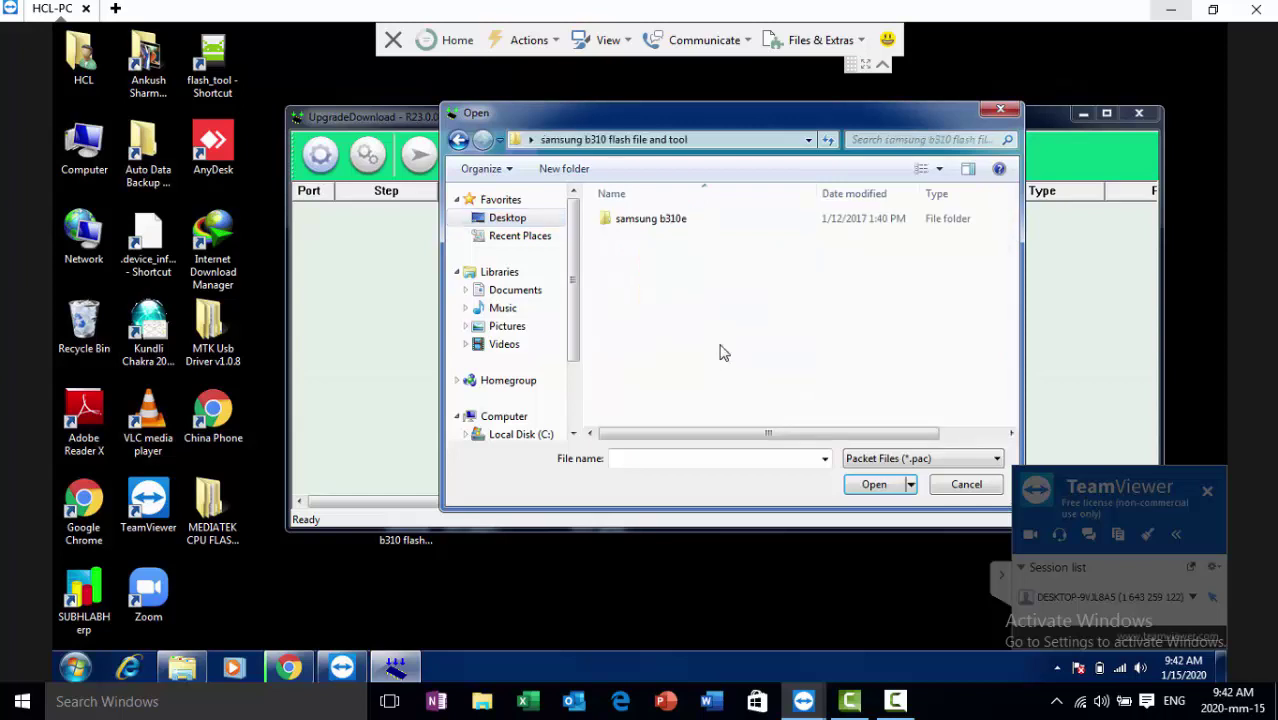
pyautogui.click(667, 219)
pyautogui.doubleClick(667, 219)
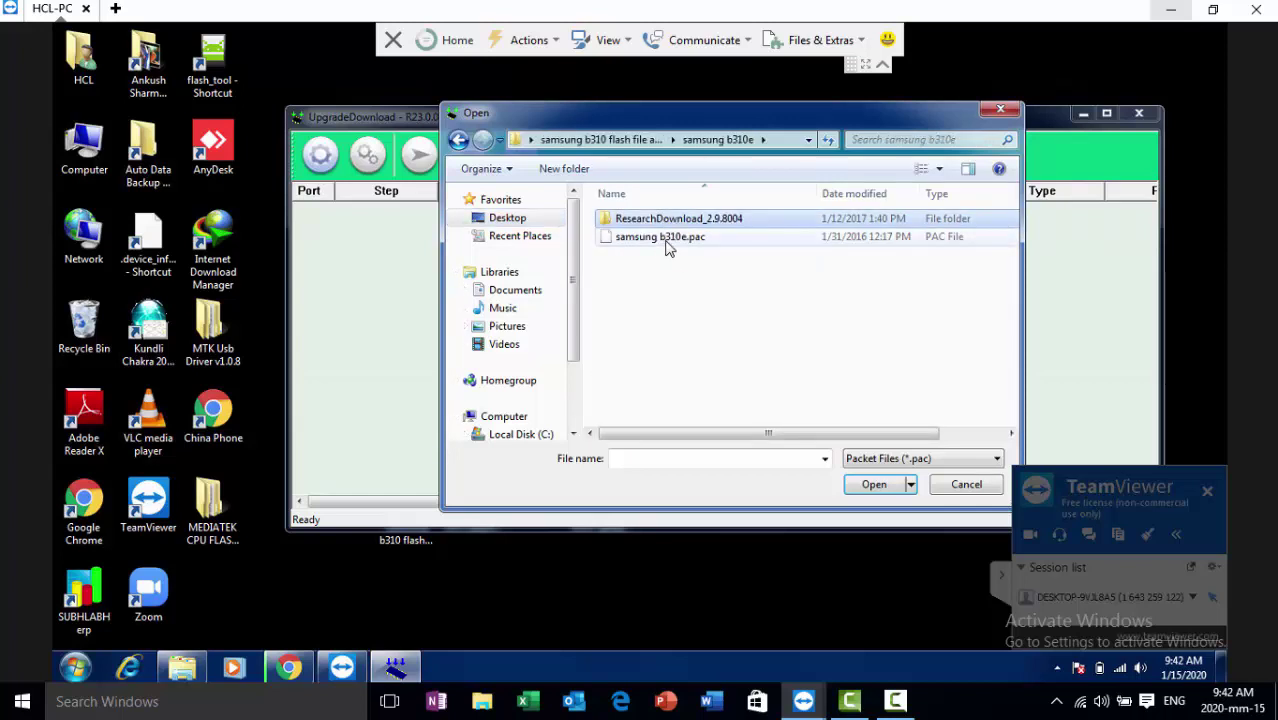
pyautogui.click(669, 245)
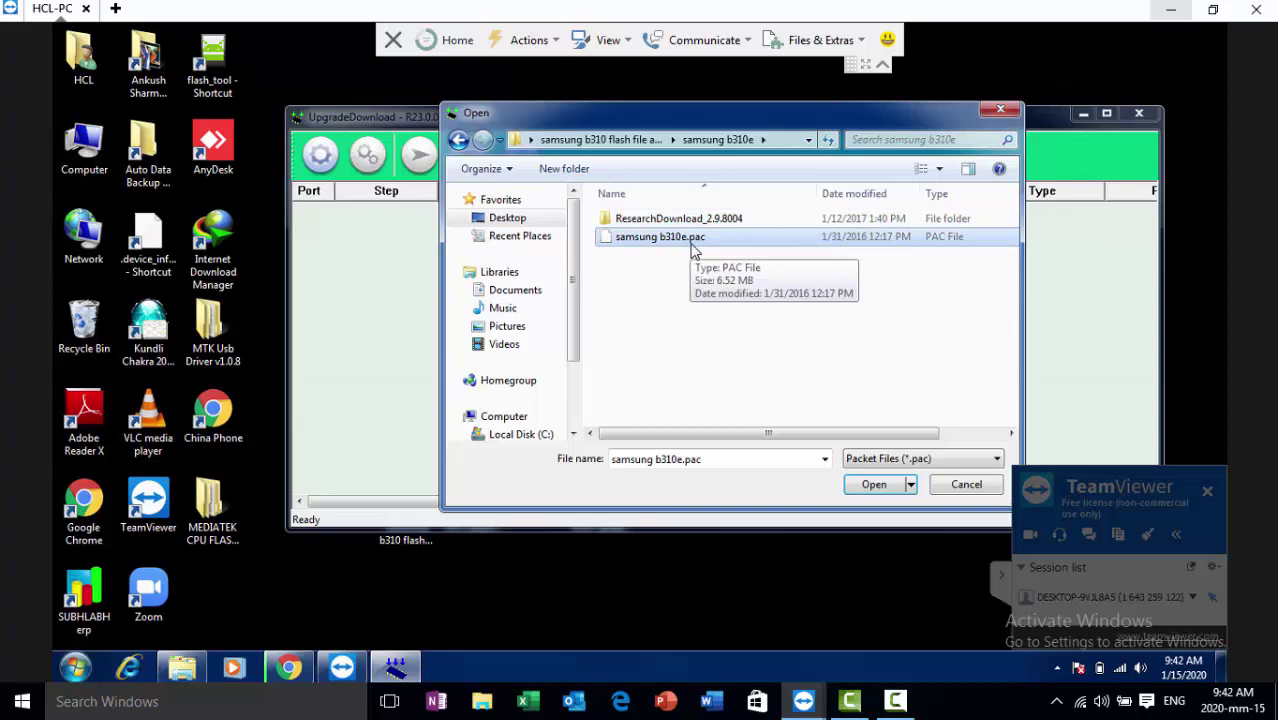
pyautogui.doubleClick(698, 241)
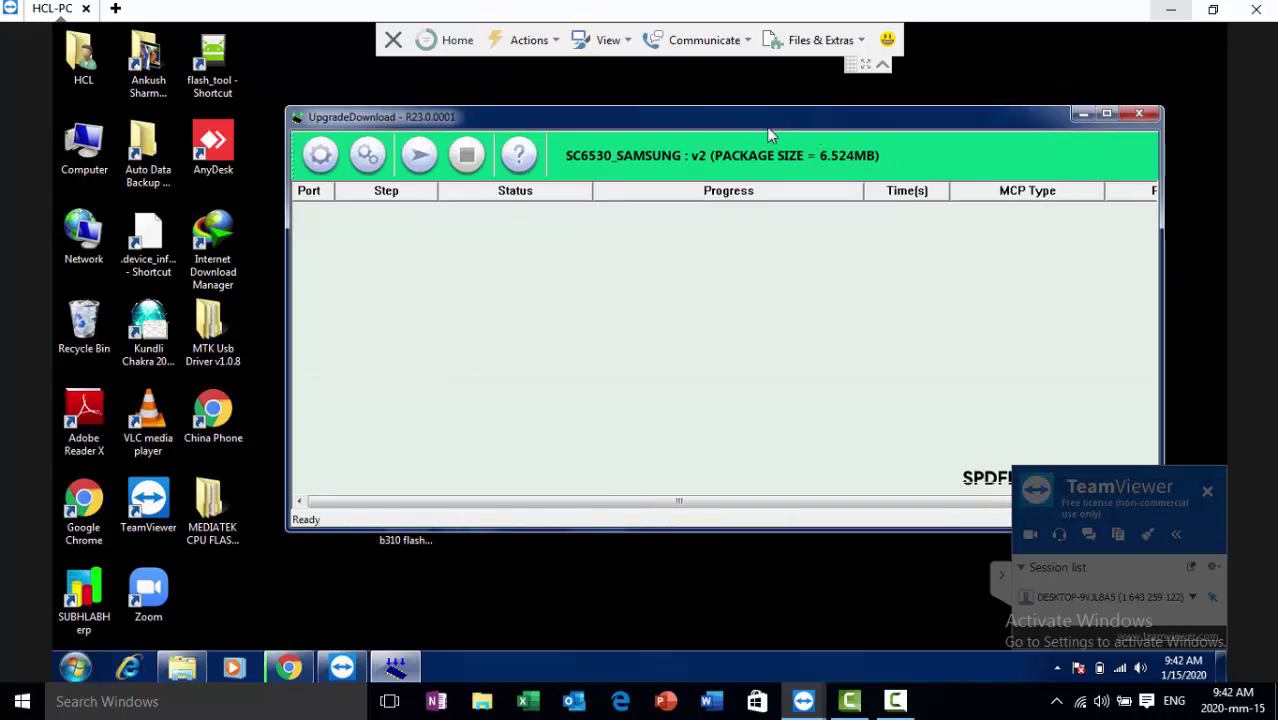
pyautogui.moveTo(812, 131); pyautogui.dragTo(753, 141)
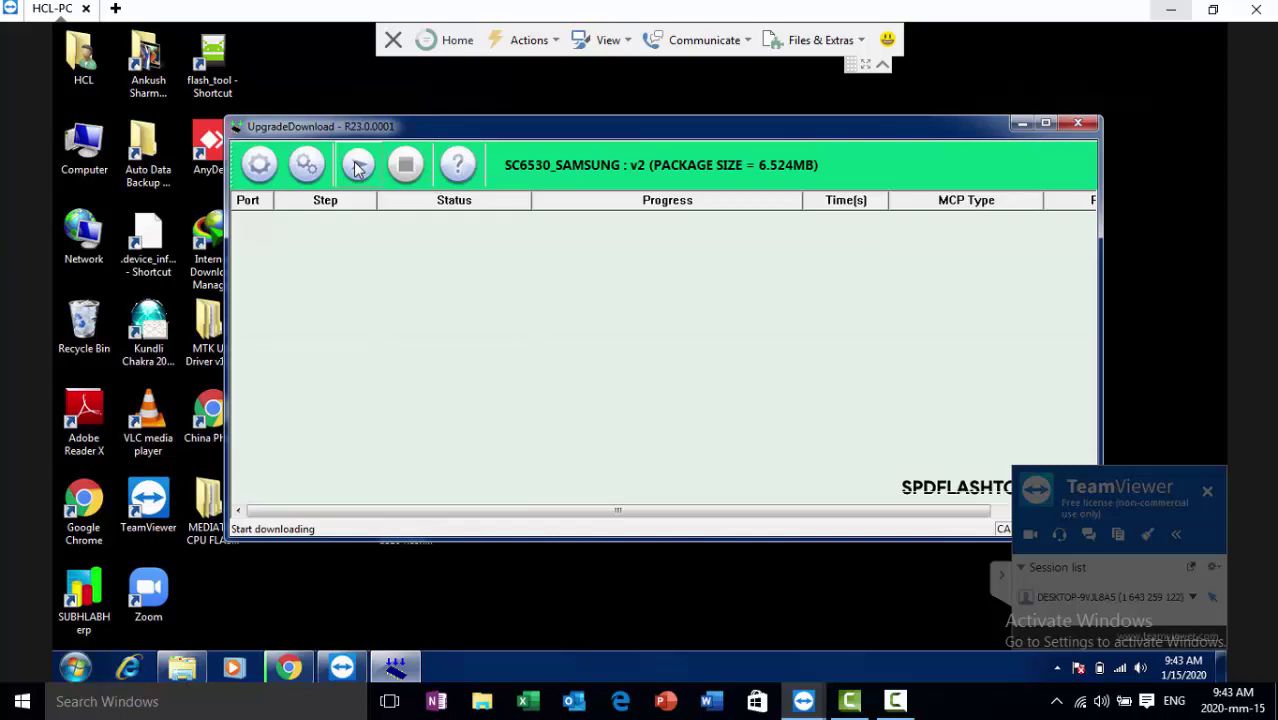
# Switch to Chrome, search Google for samsung sm-b310e and show the image results
pyautogui.click(289, 669)
pyautogui.click(224, 41)
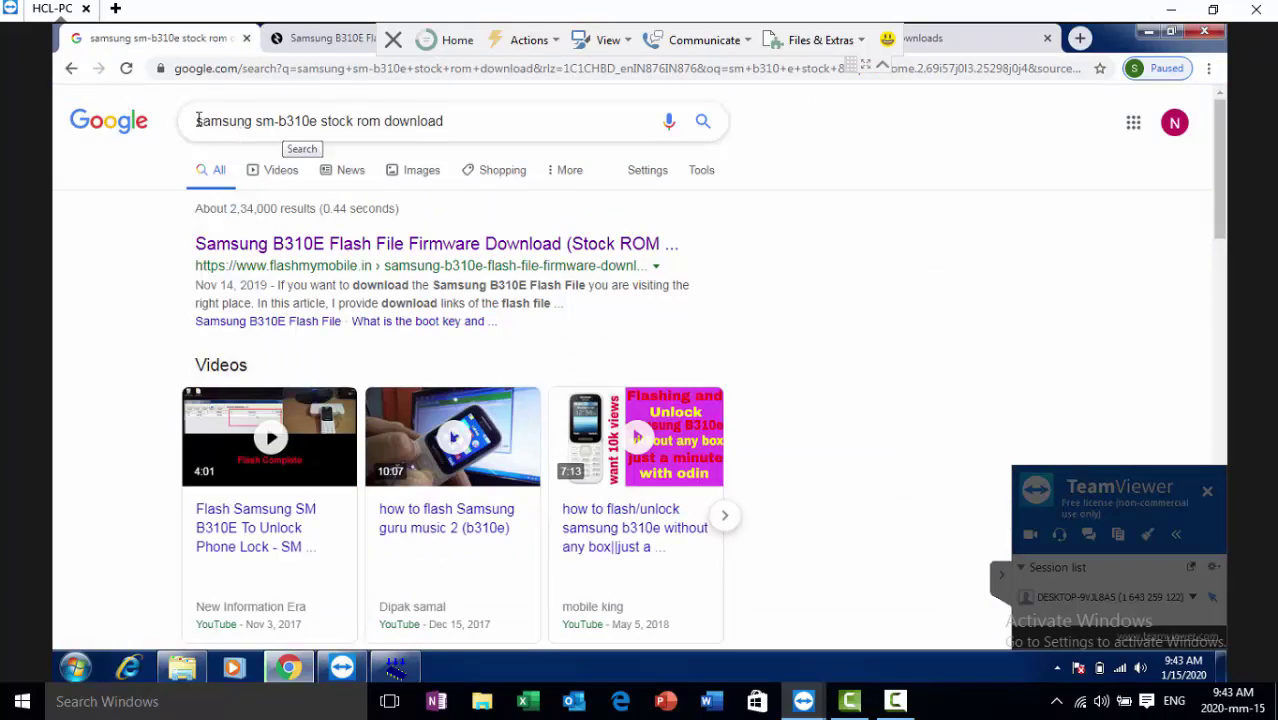
pyautogui.moveTo(322, 124); pyautogui.dragTo(479, 123)
pyautogui.press('BackSpace')
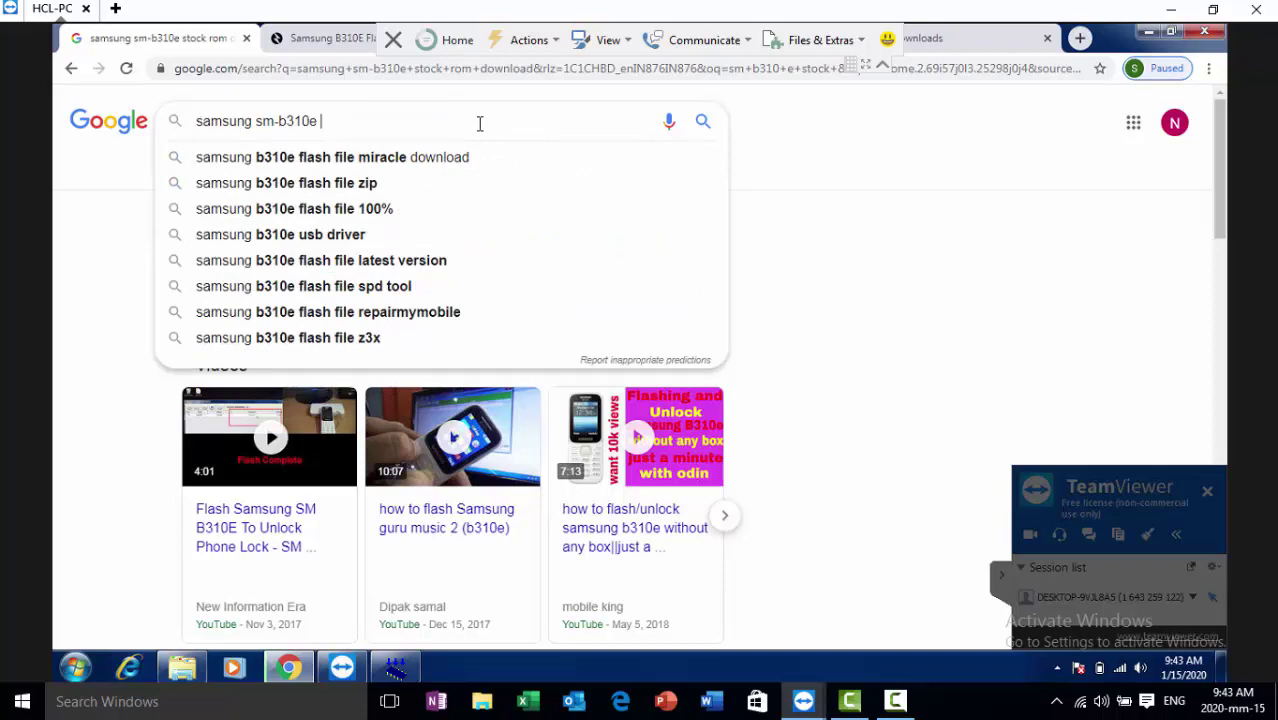
pyautogui.press('Return')
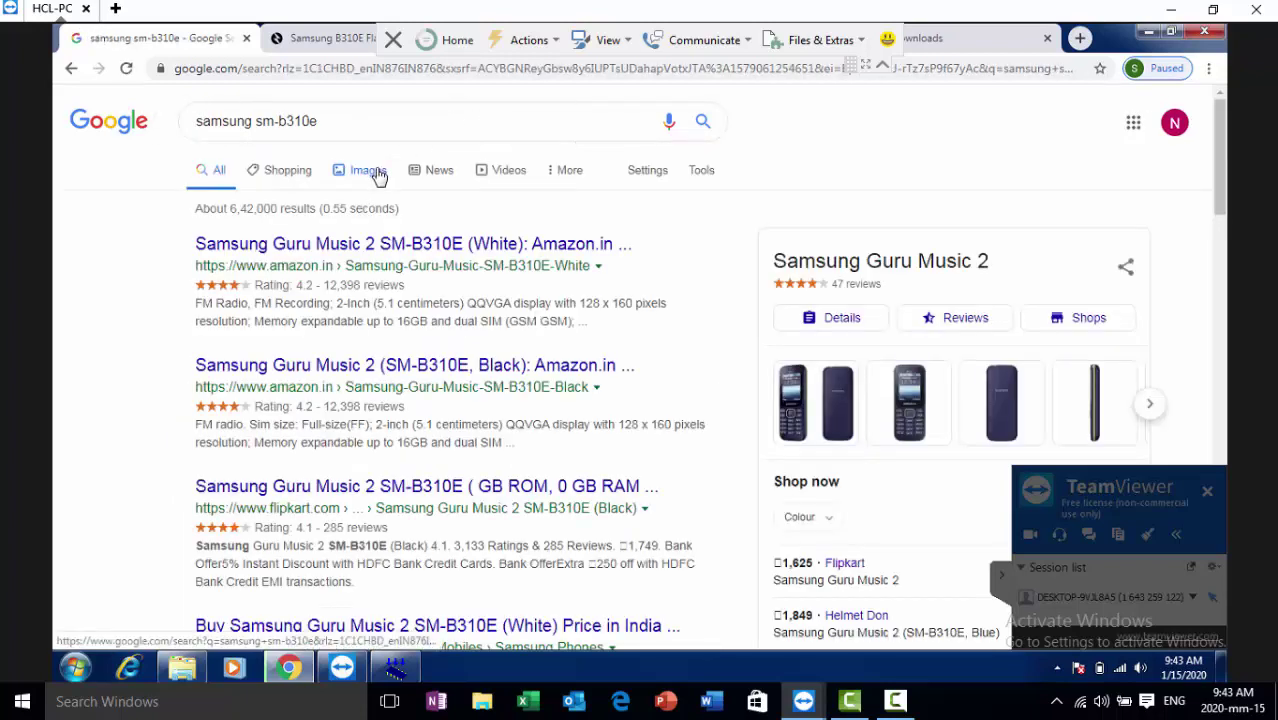
pyautogui.click(376, 177)
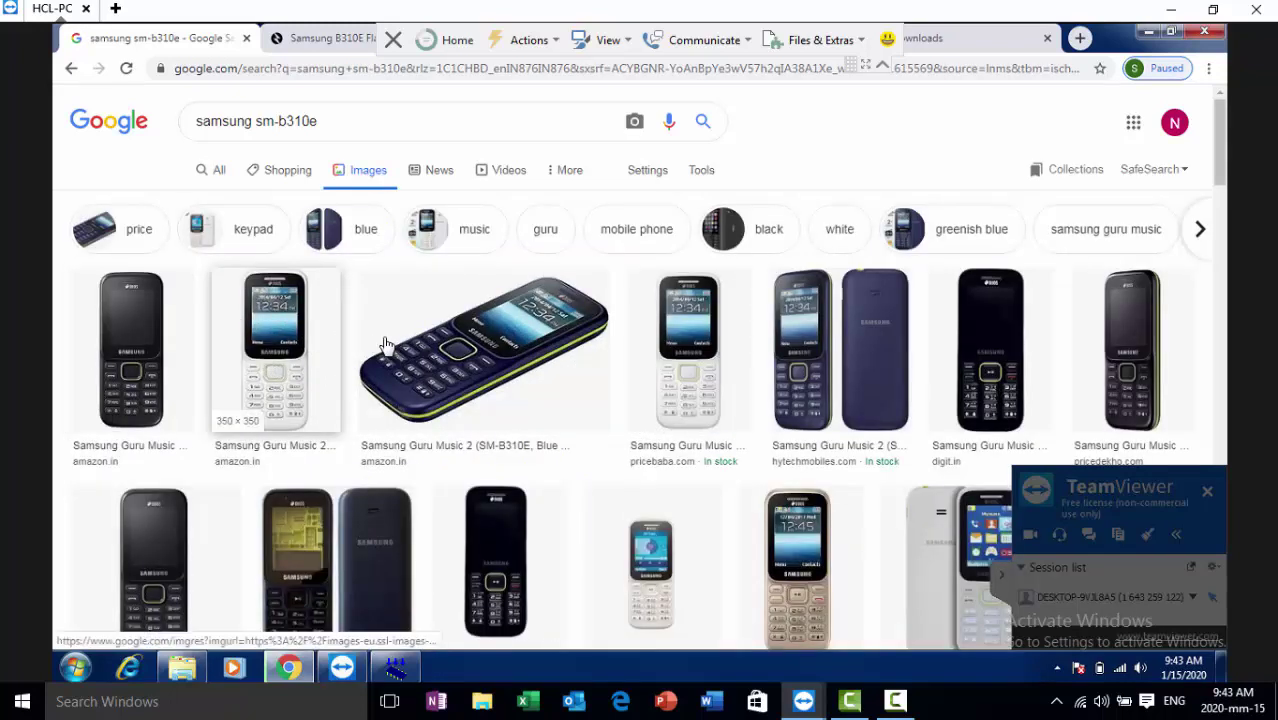
# Preview the white Samsung Guru Music 2 photo from amazon.in in the image results, and close the preview
pyautogui.click(278, 366)
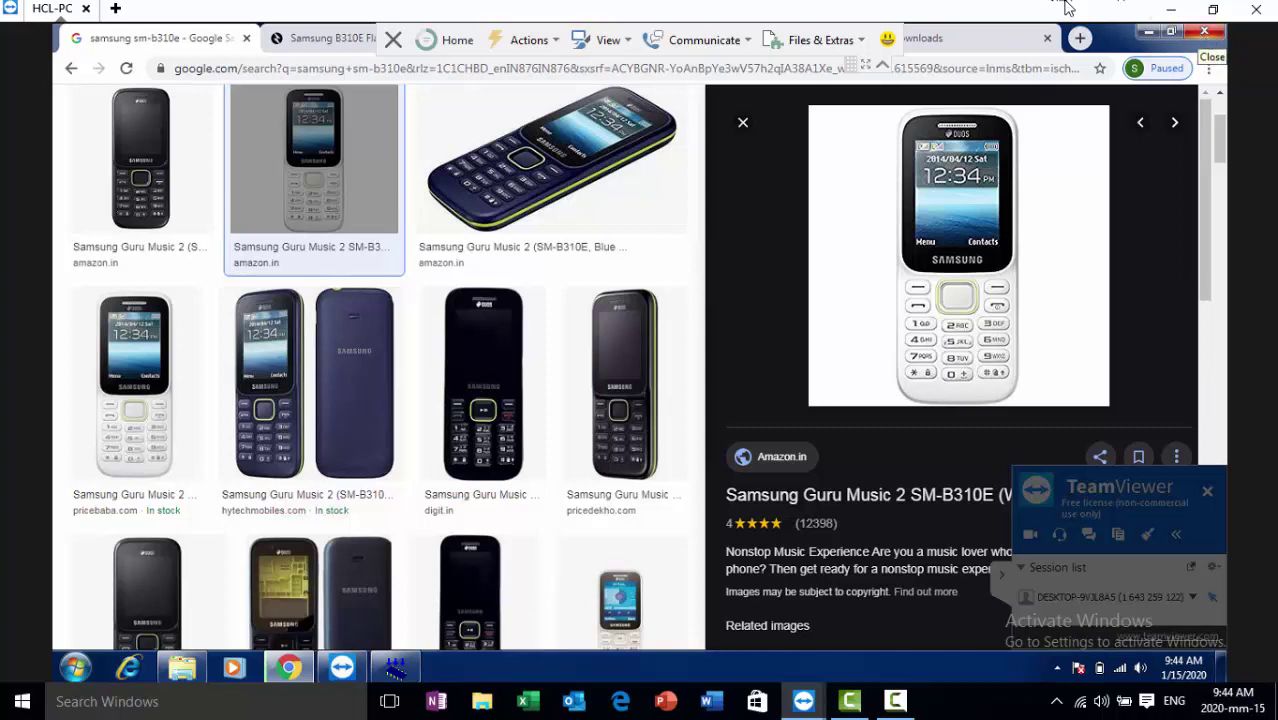
pyautogui.click(743, 125)
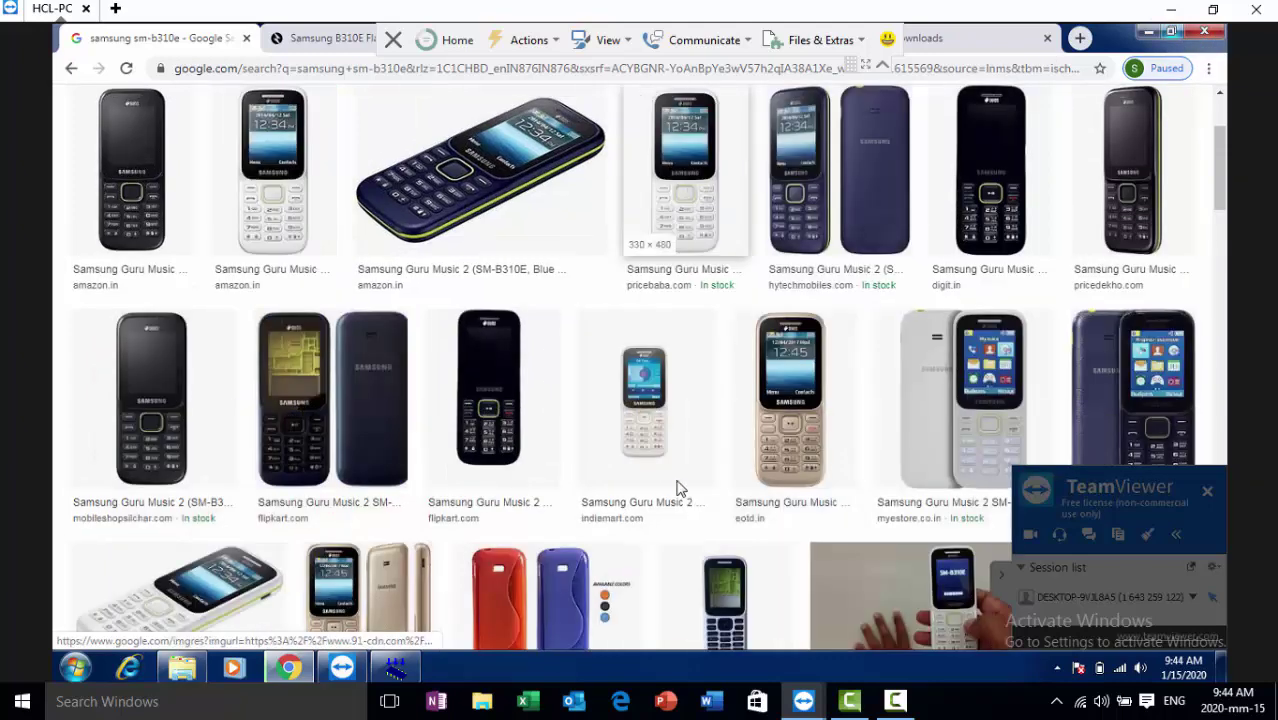
pyautogui.scroll(2, 596, 257)
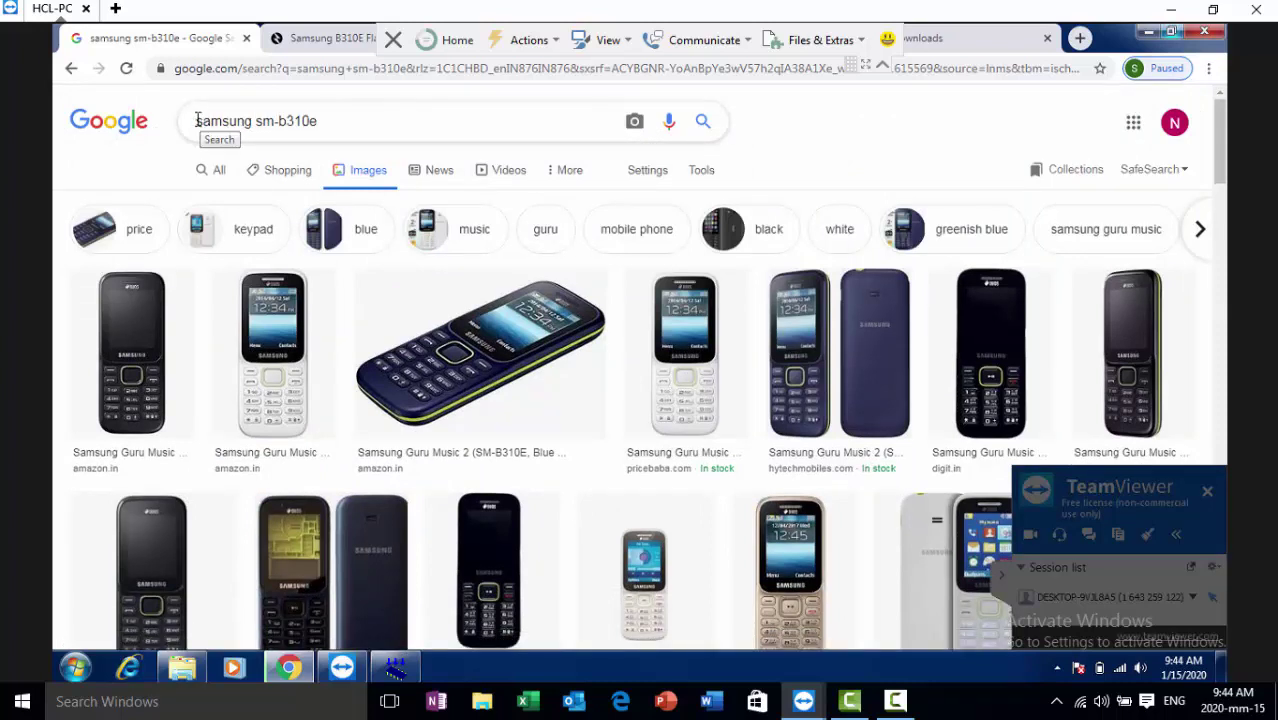
# Clear the samsung sm-b310e query from the Google image search
pyautogui.moveTo(306, 118); pyautogui.dragTo(176, 120)
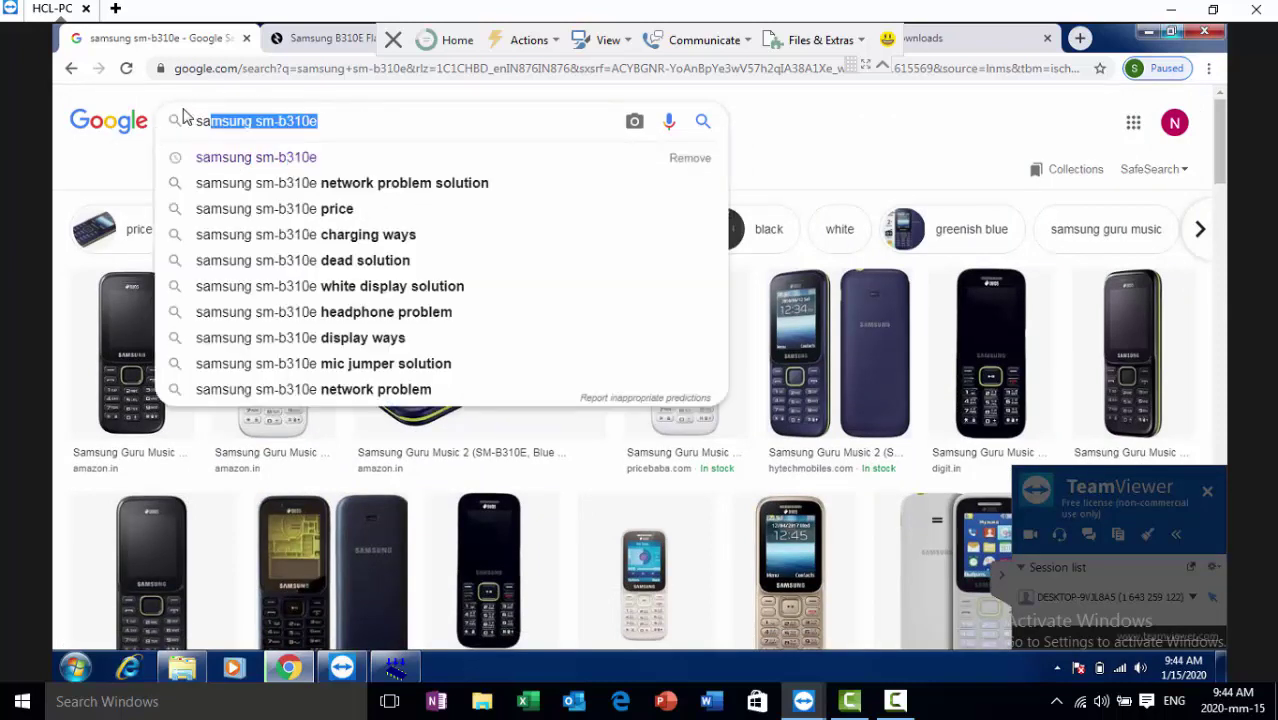
pyautogui.press('BackSpace')
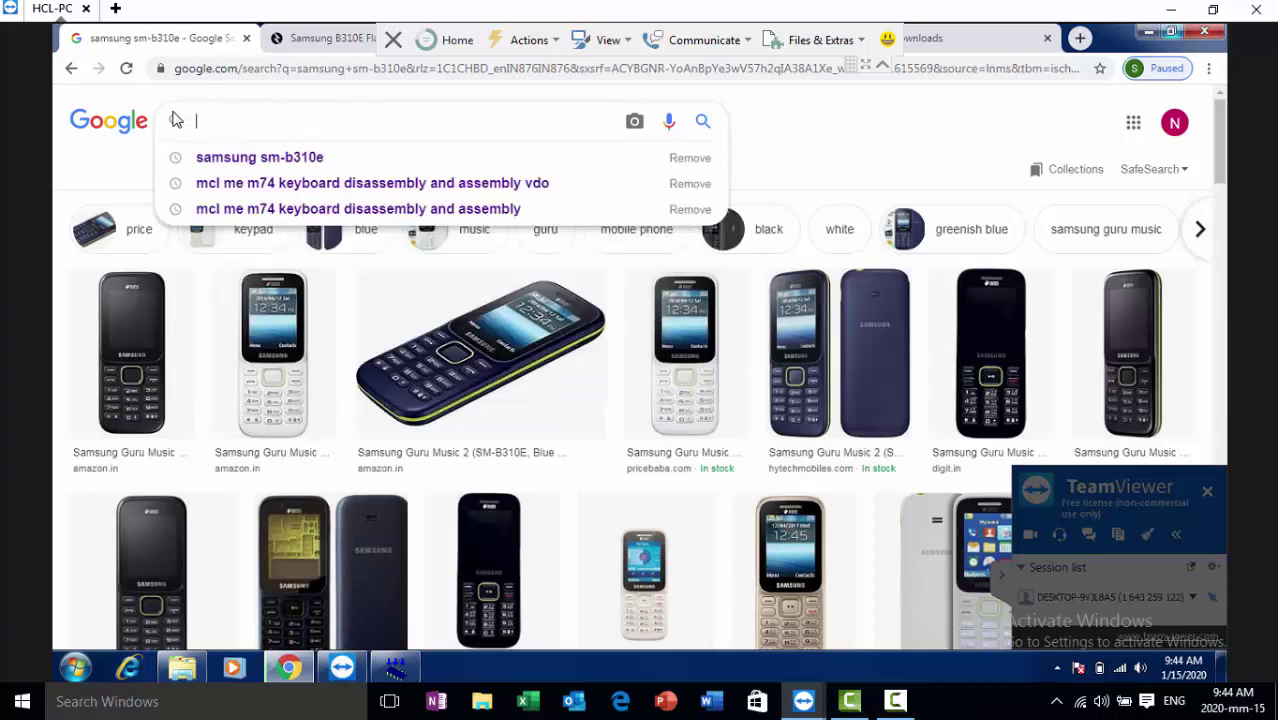